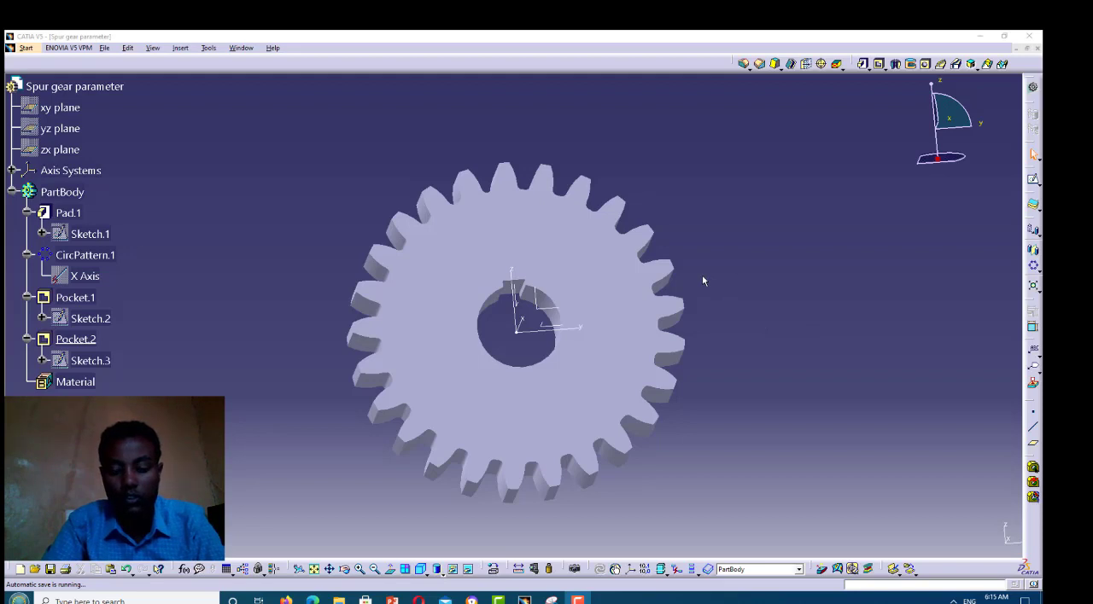
# Examine the finished spur gear from several angles, including its teeth, central bore and keyway
pyautogui.click(345, 569)
pyautogui.moveTo(465, 252); pyautogui.dragTo(438, 305)
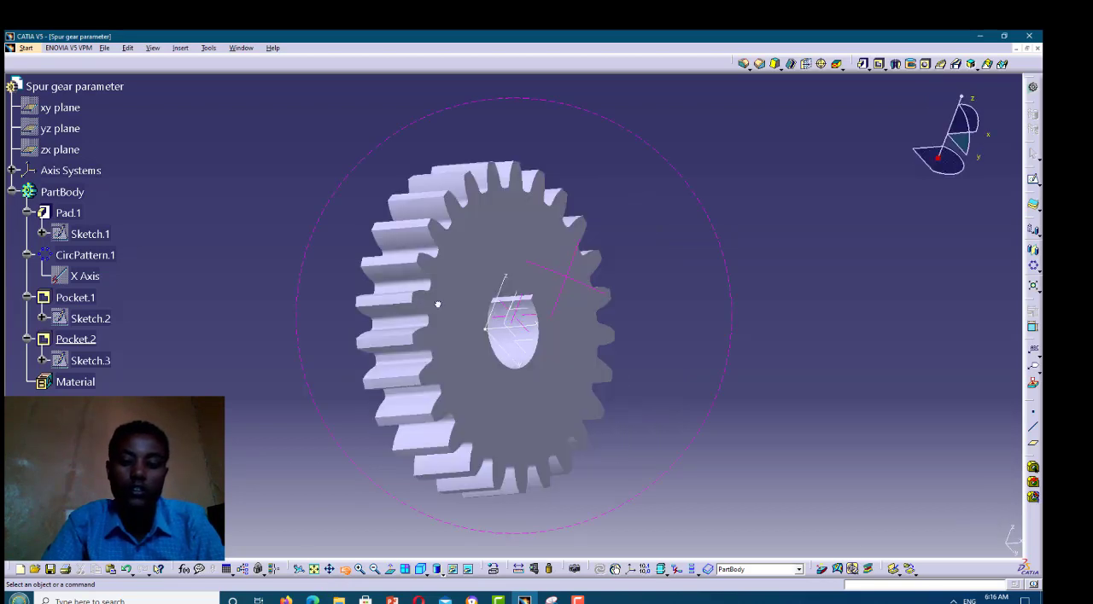
pyautogui.moveTo(459, 265); pyautogui.dragTo(402, 407)
pyautogui.moveTo(485, 280); pyautogui.dragTo(590, 265)
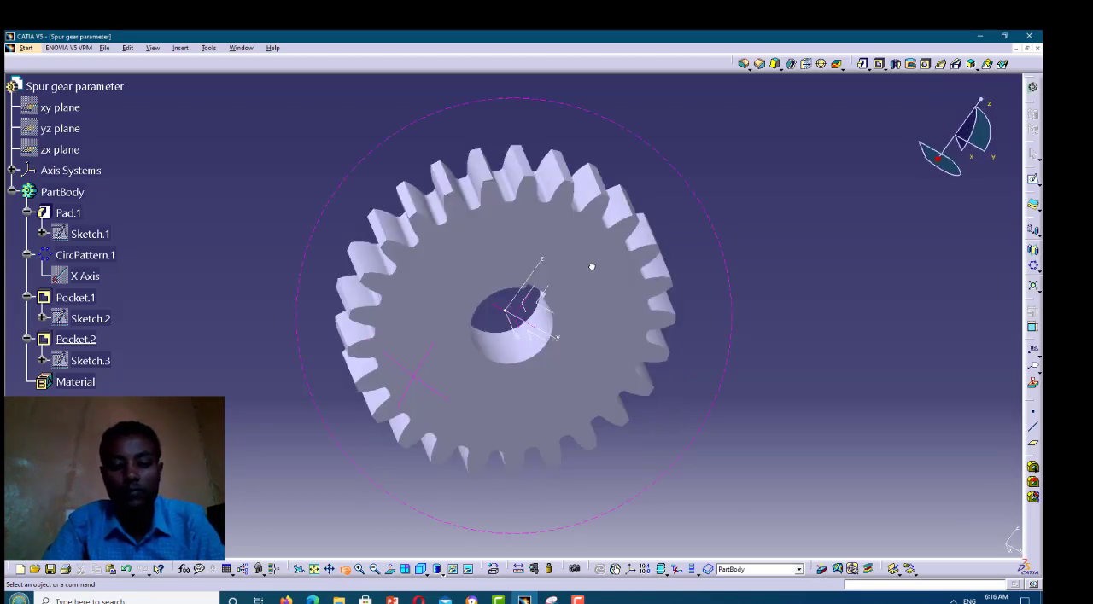
pyautogui.moveTo(450, 247); pyautogui.dragTo(435, 259)
pyautogui.moveTo(427, 278); pyautogui.dragTo(489, 183, button='middle')
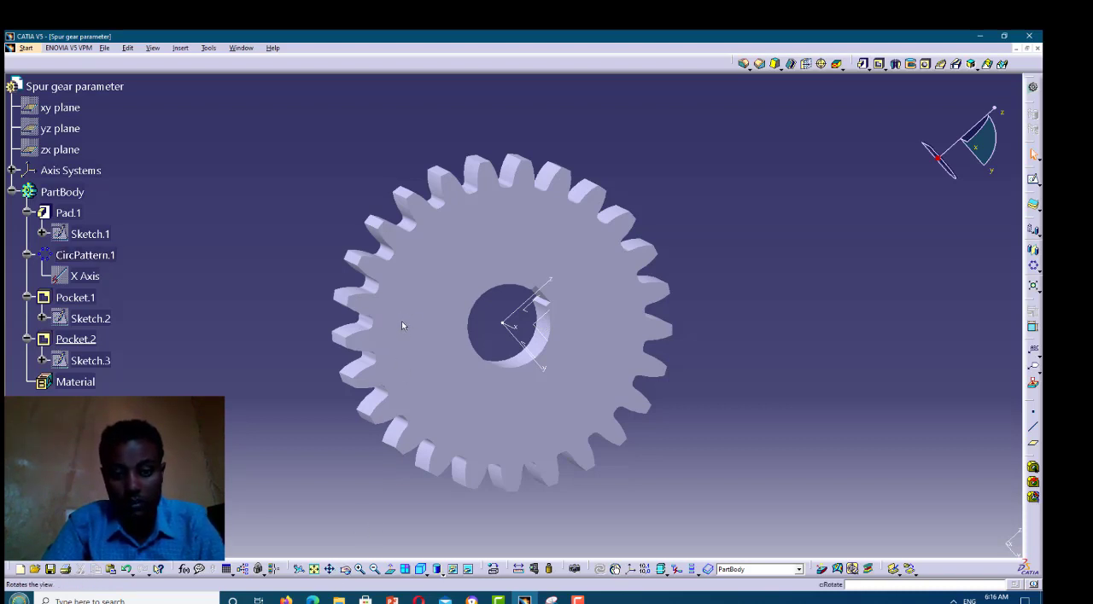
pyautogui.moveTo(510, 330); pyautogui.dragTo(501, 146, button='middle')
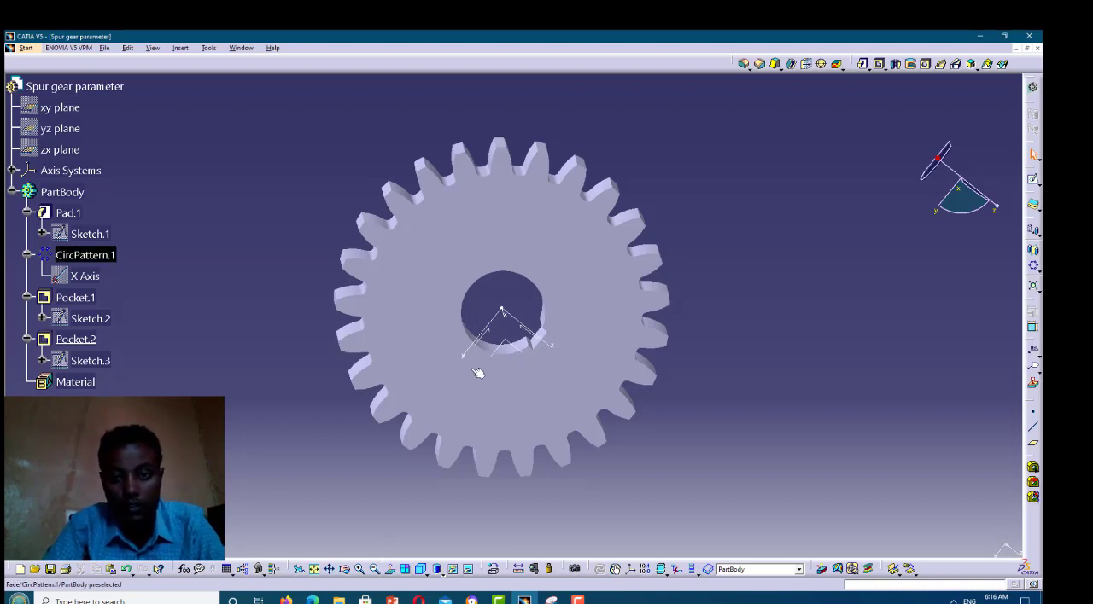
# Minimize the finished gear's document and start a new part in the Part Design workbench
pyautogui.click(1016, 51)
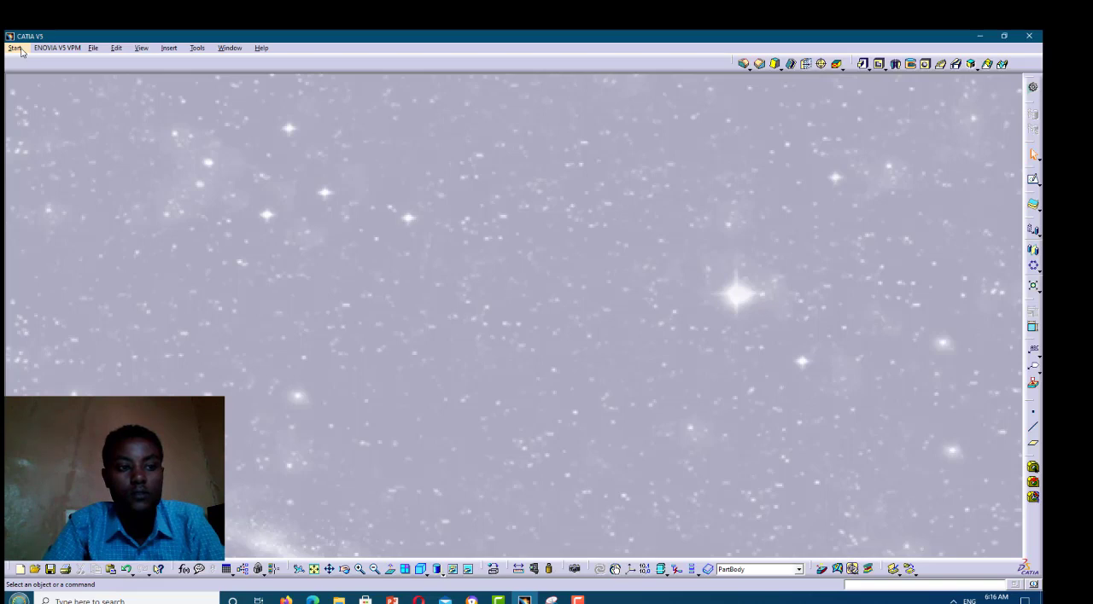
pyautogui.click(21, 52)
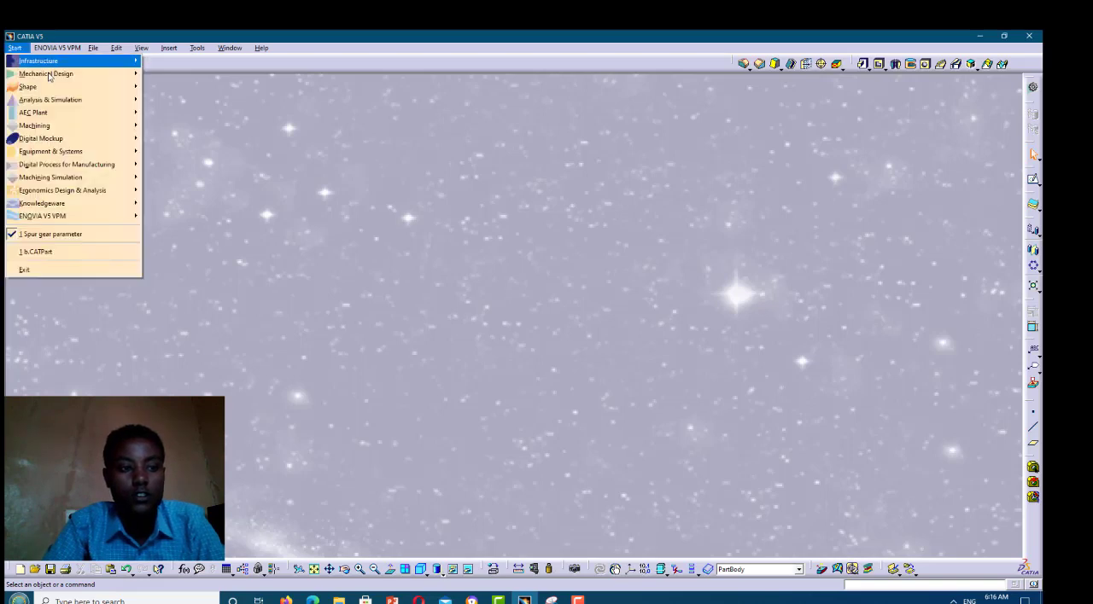
pyautogui.moveTo(50, 76)
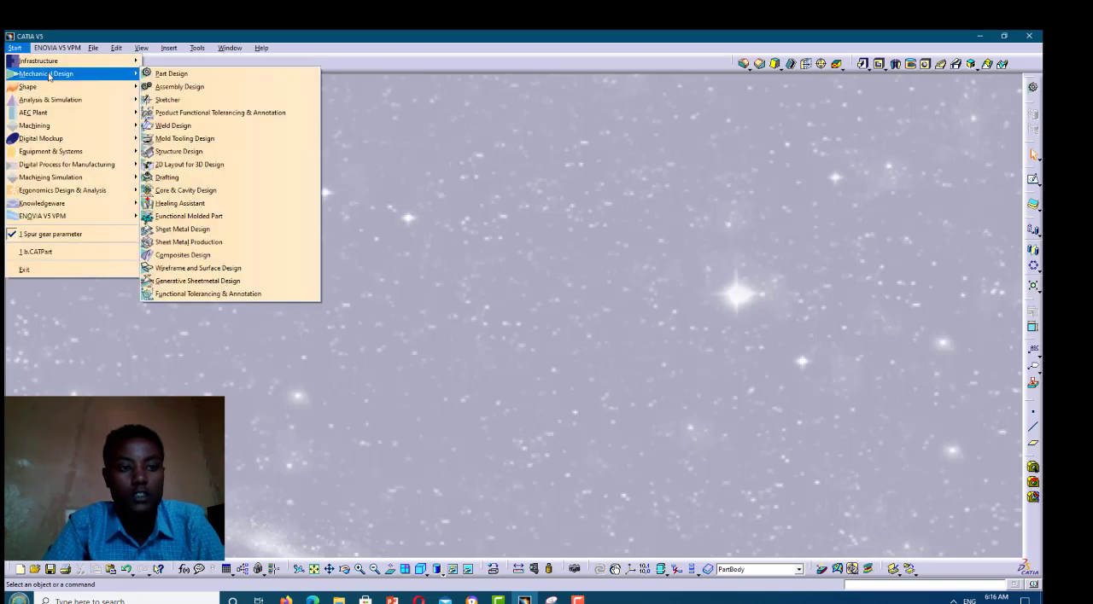
pyautogui.click(169, 75)
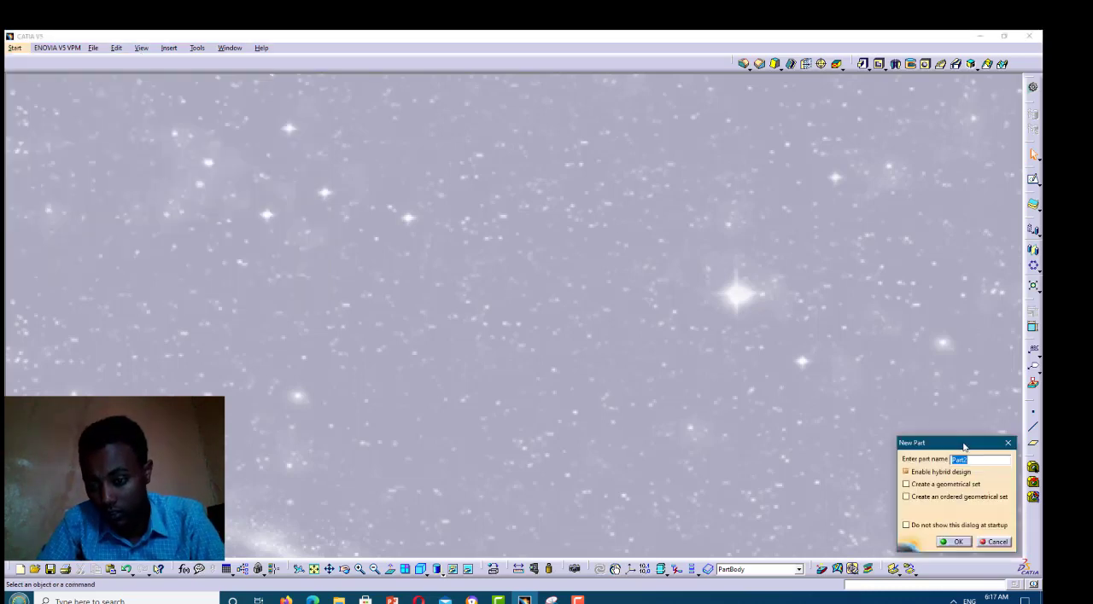
# Name the new part "spur gear parametrig" and create it
pyautogui.click(951, 460)
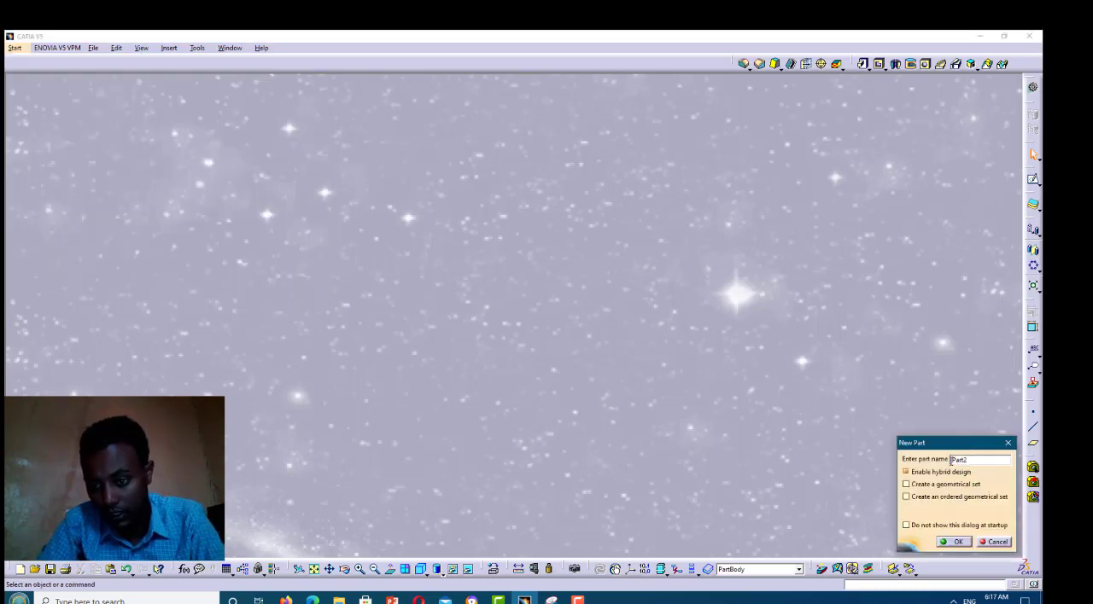
pyautogui.doubleClick(951, 460)
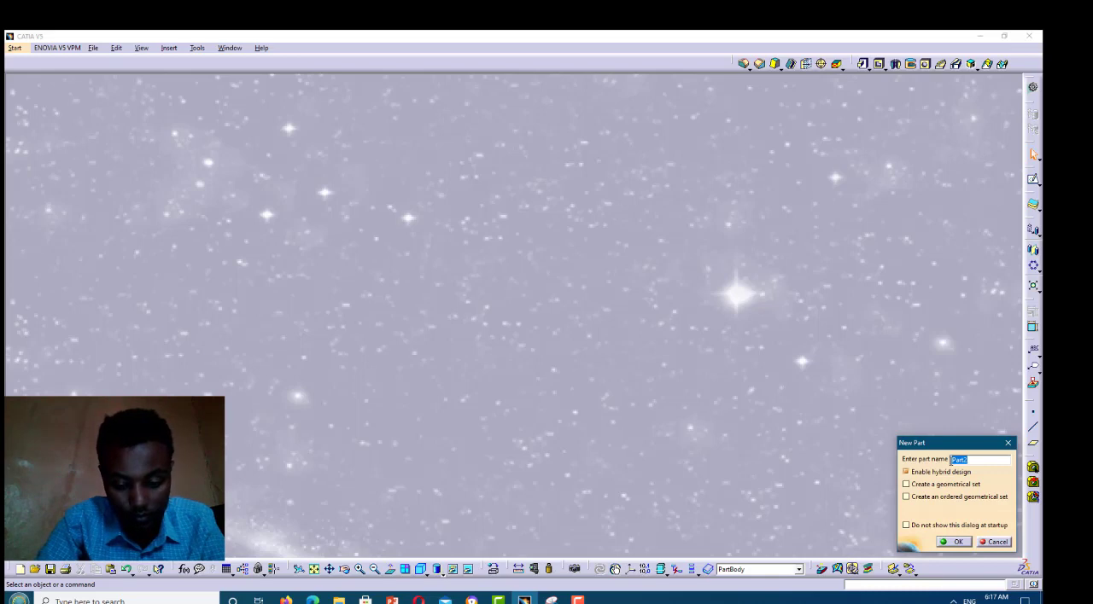
pyautogui.press('BackSpace')
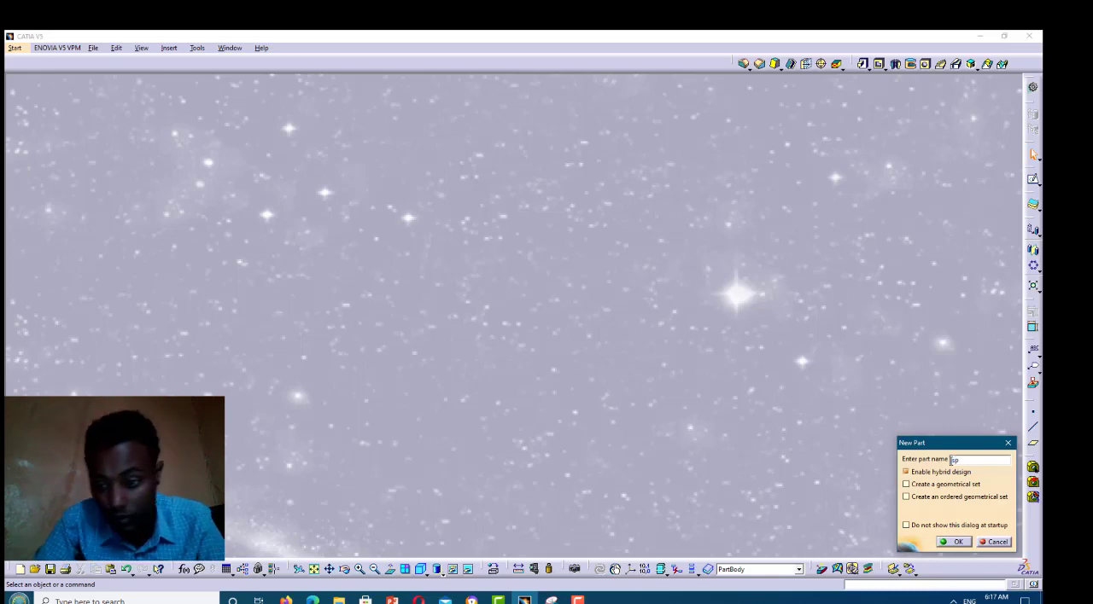
pyautogui.write('spur')
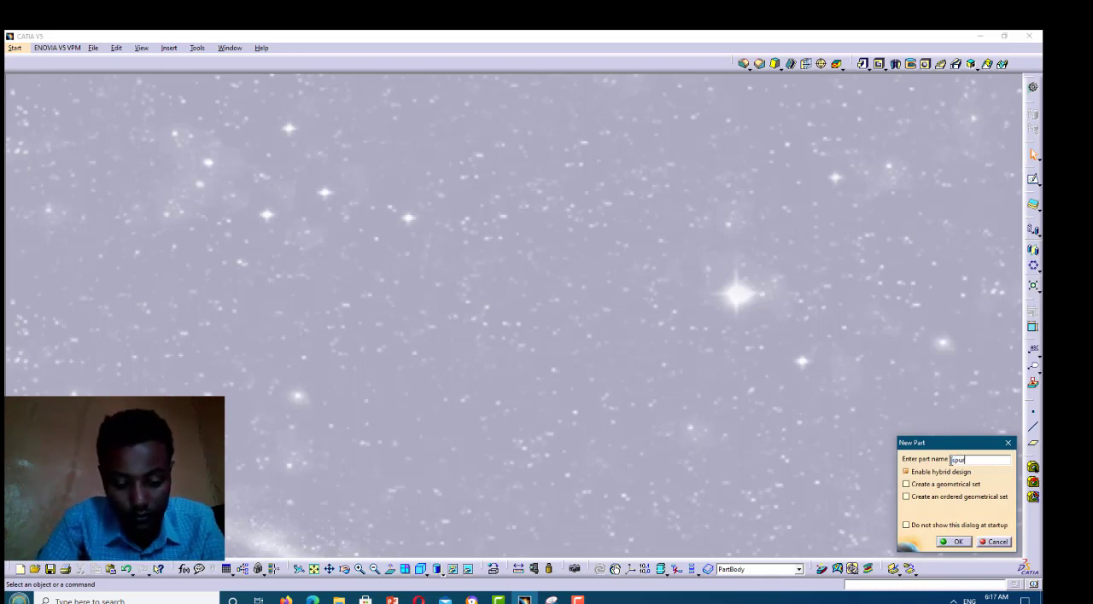
pyautogui.write(' g')
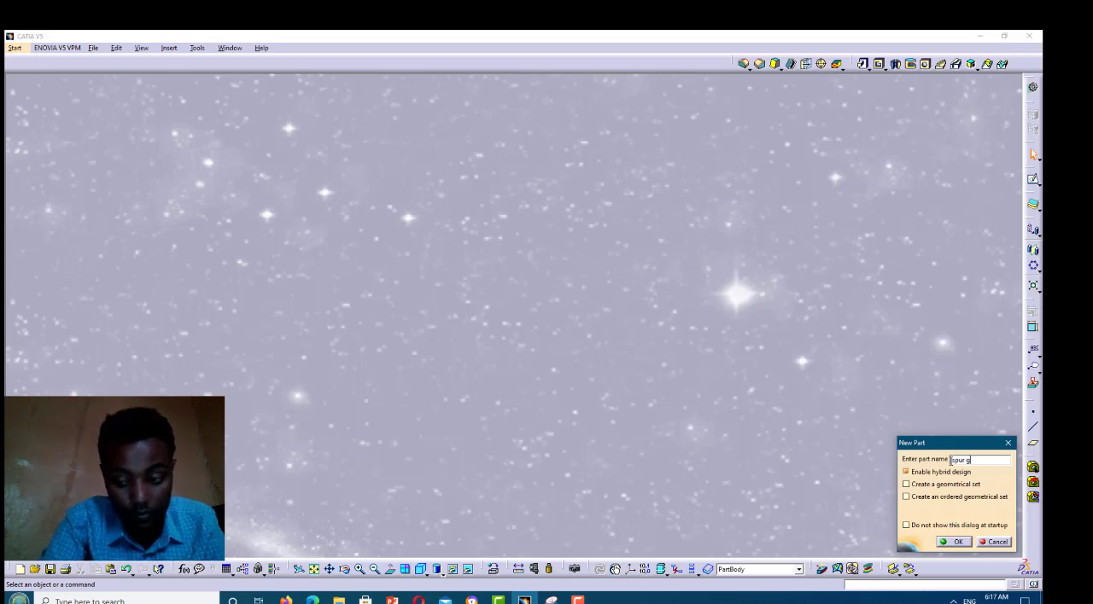
pyautogui.write('ear')
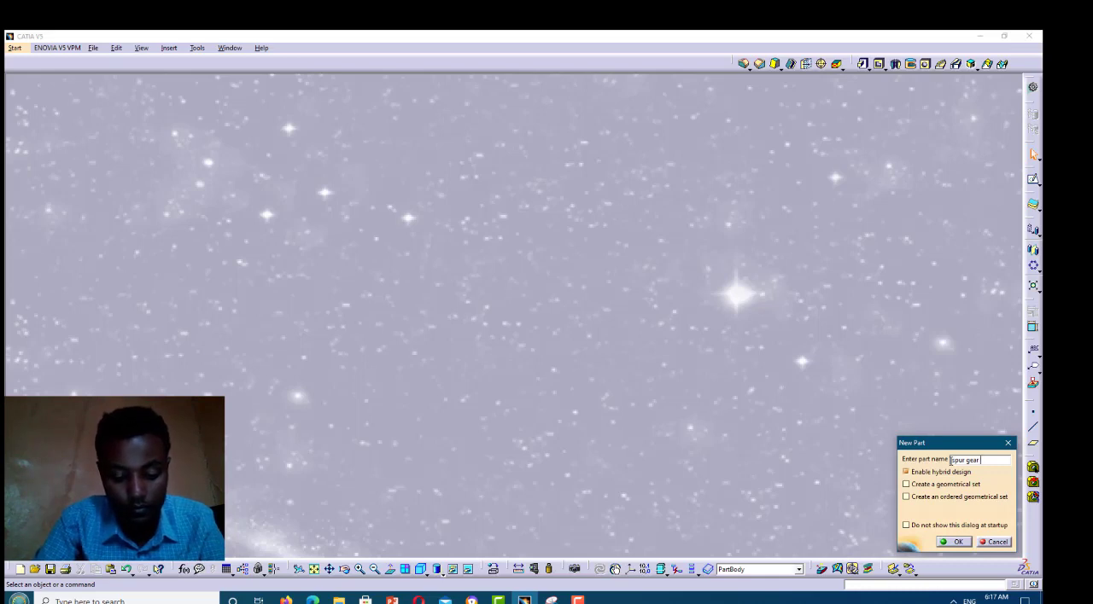
pyautogui.write('para')
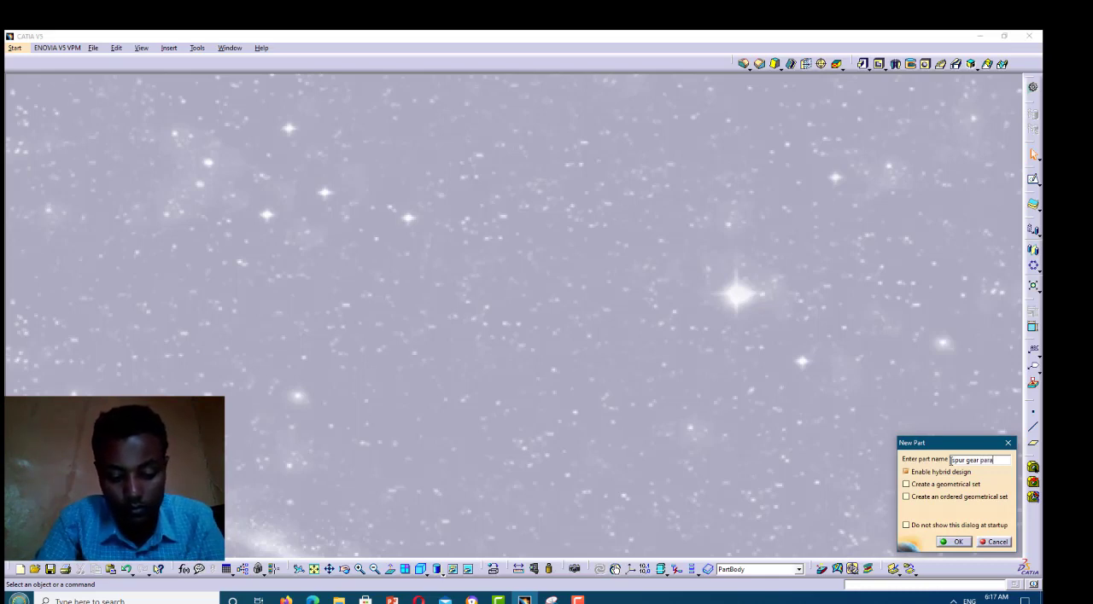
pyautogui.write('metr')
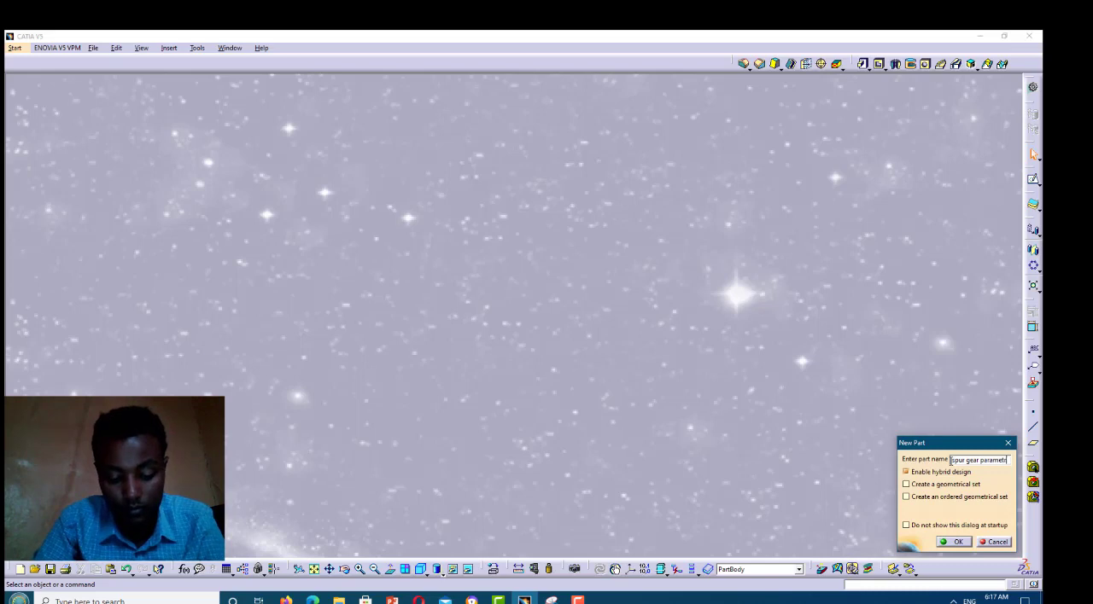
pyautogui.write('ic')
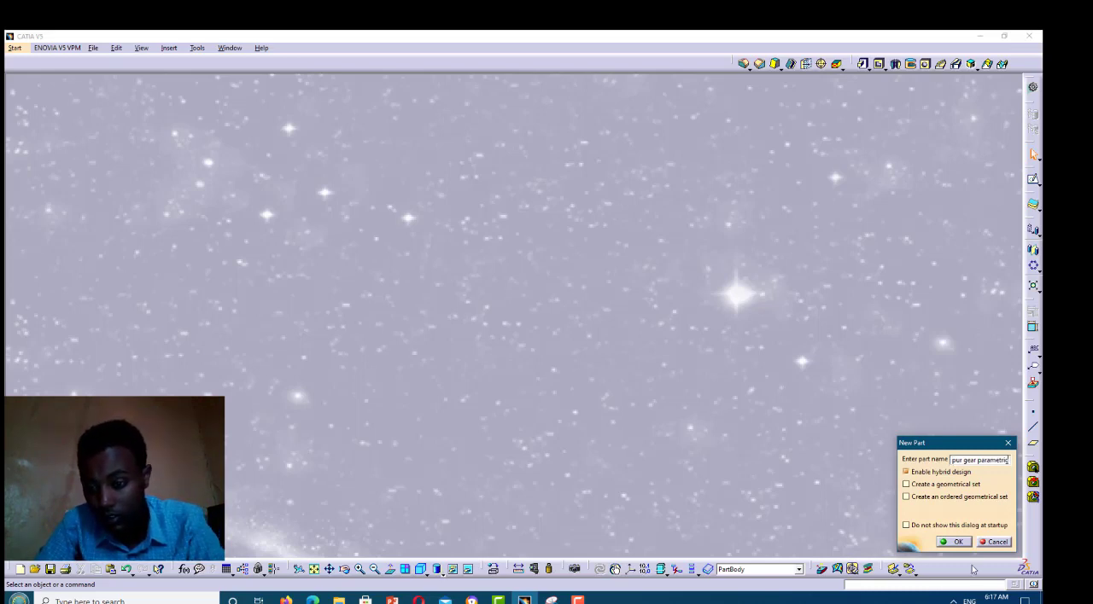
pyautogui.click(958, 543)
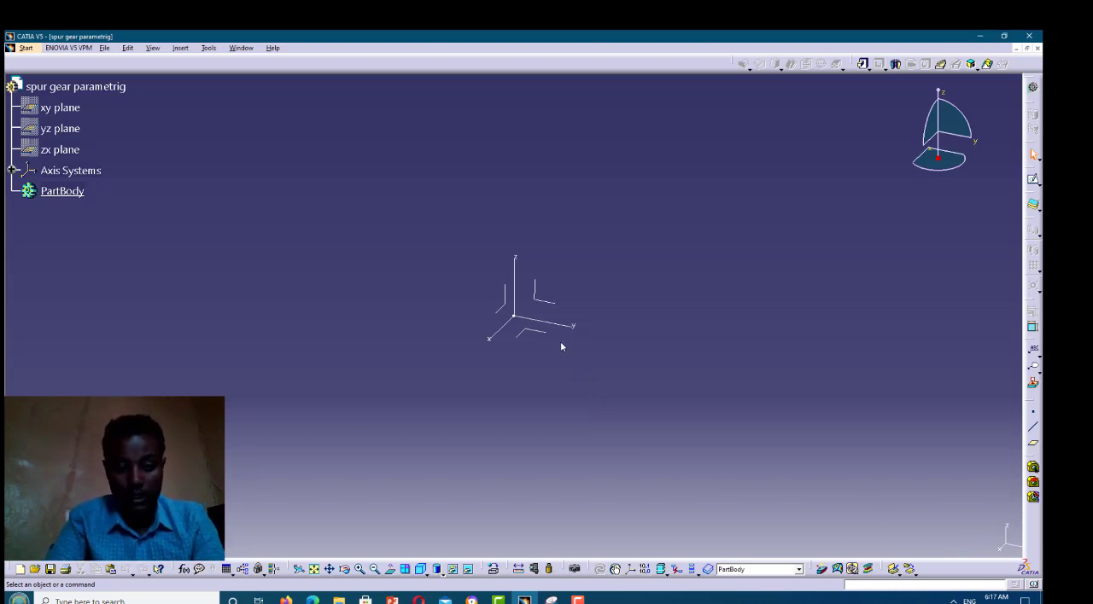
# Open the Formula editor for the part and add a single-value Length parameter
pyautogui.click(186, 570)
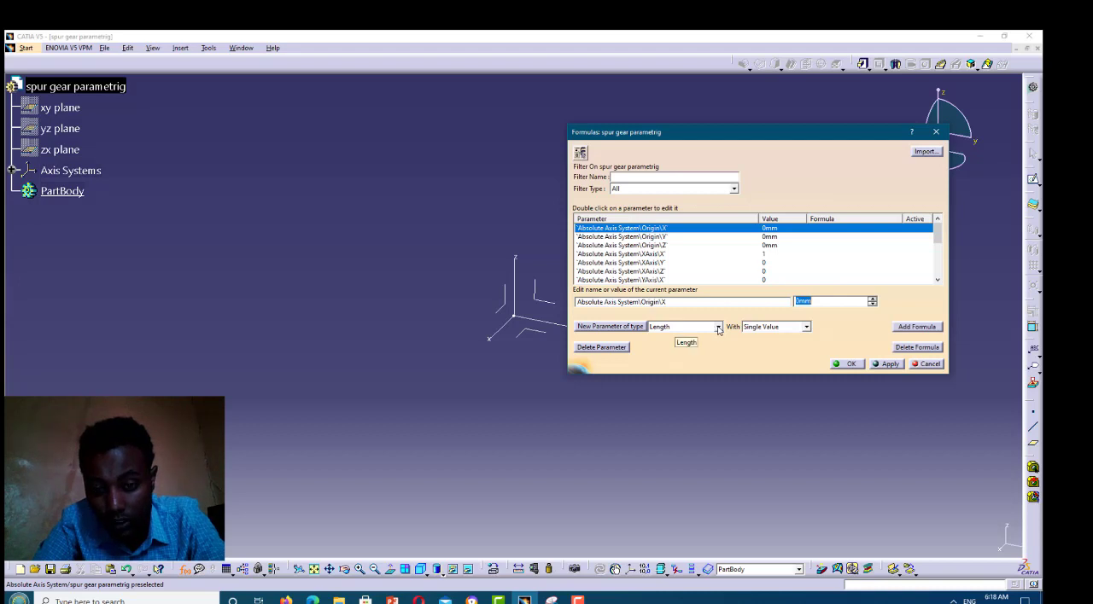
pyautogui.click(625, 329)
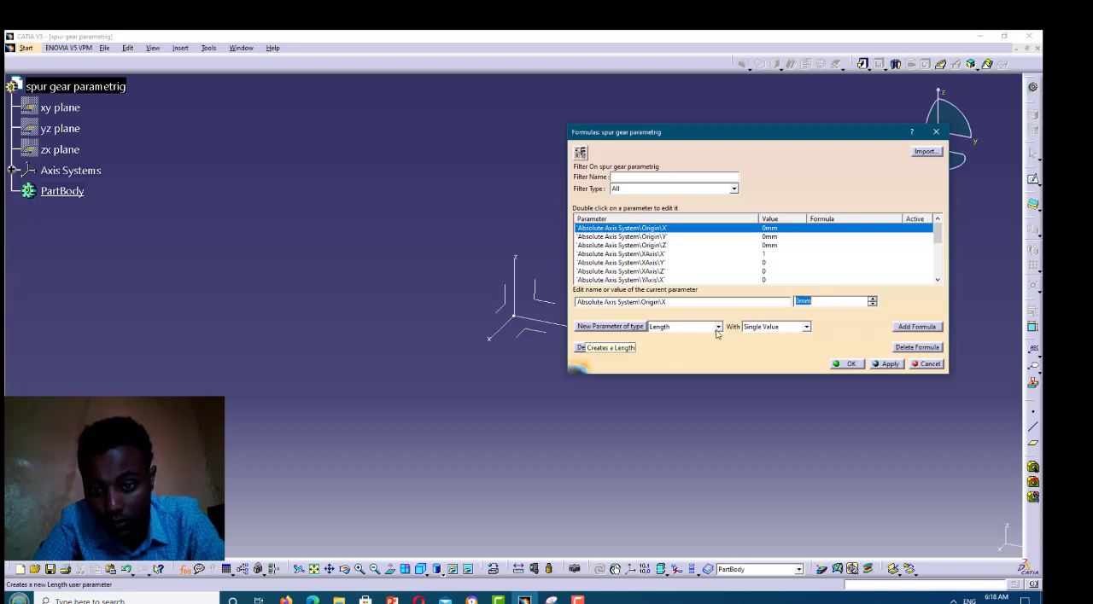
# Change the new parameter type to Real and add a single-value parameter of that type
pyautogui.click(719, 329)
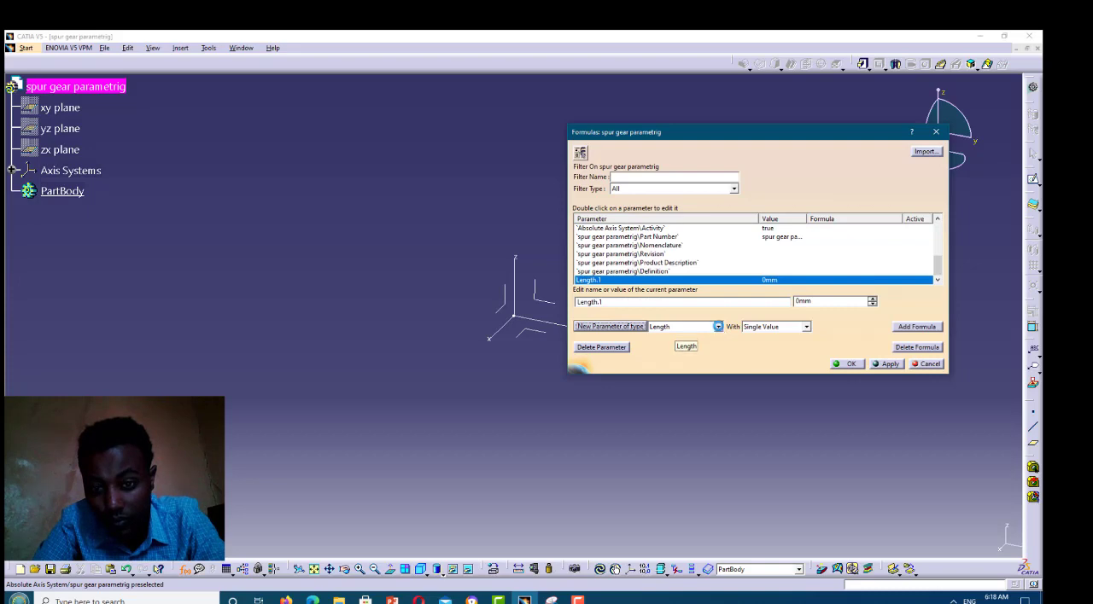
pyautogui.scroll(-5, 720, 330)
pyautogui.scroll(-3, 720, 330)
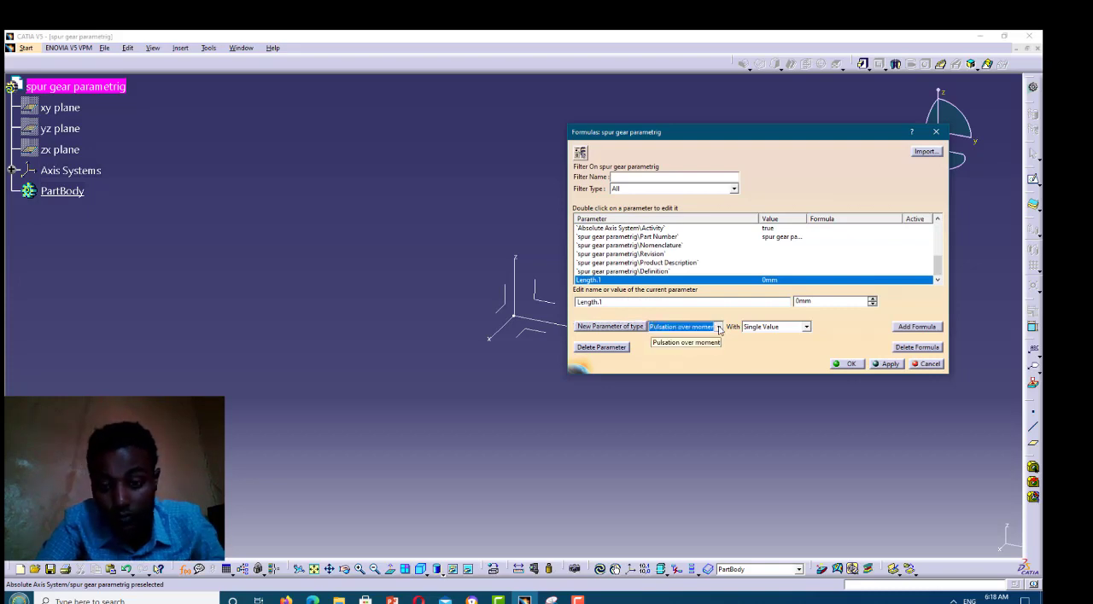
pyautogui.click(720, 329)
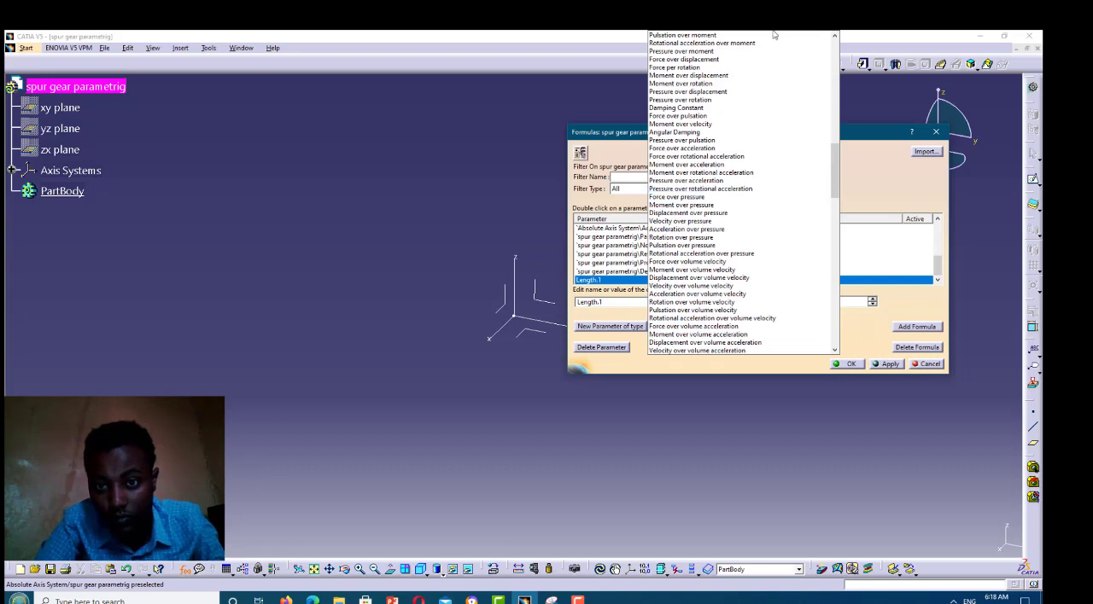
pyautogui.scroll(12, 756, 34)
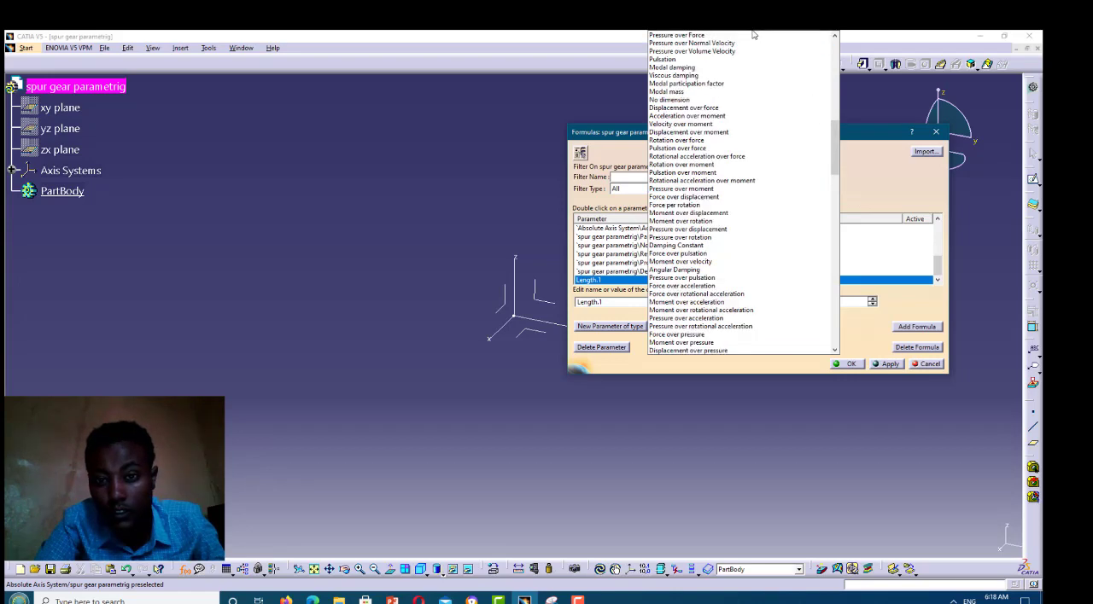
pyautogui.scroll(4, 742, 35)
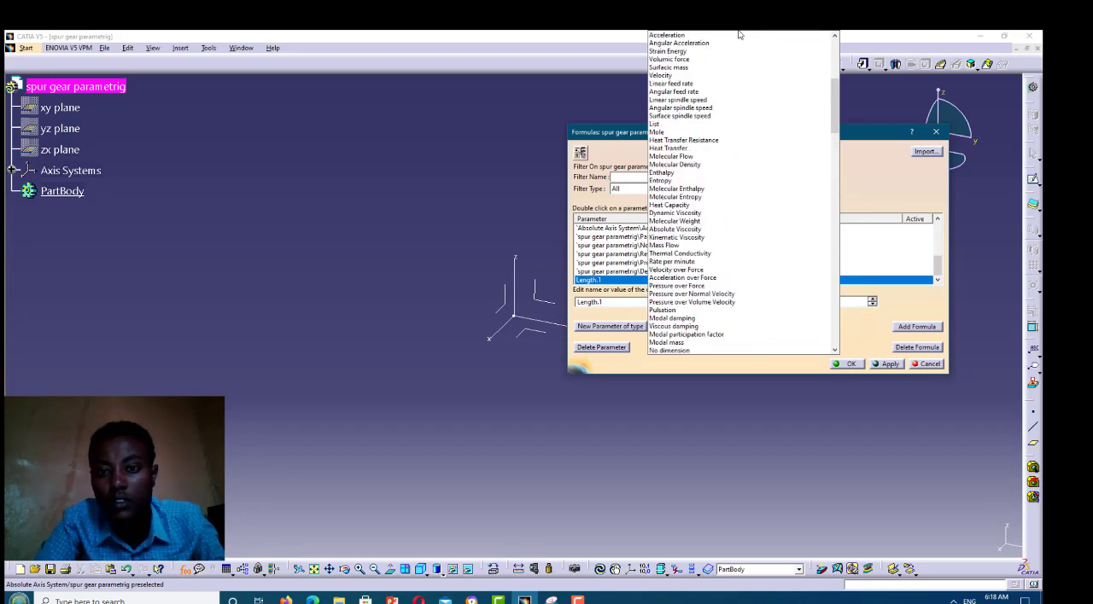
pyautogui.scroll(5, 722, 32)
pyautogui.scroll(4, 688, 40)
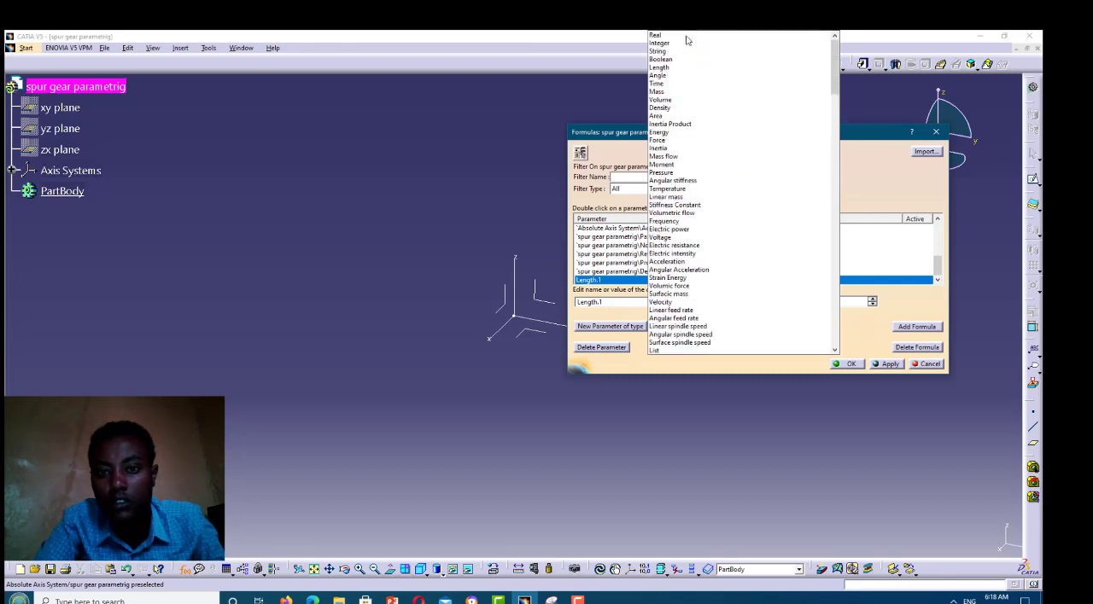
pyautogui.click(686, 35)
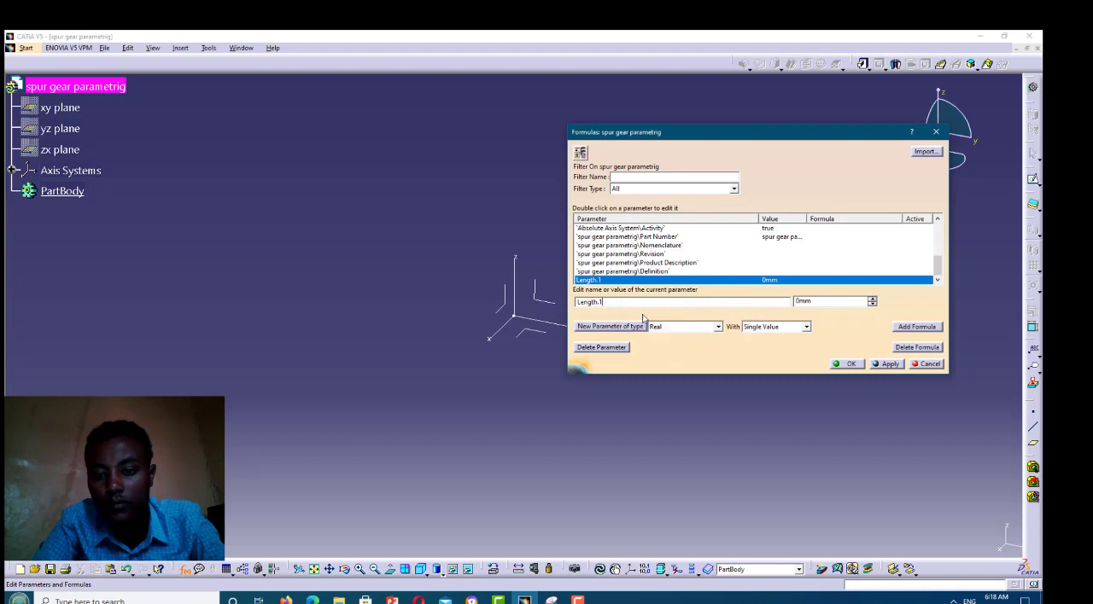
pyautogui.click(671, 333)
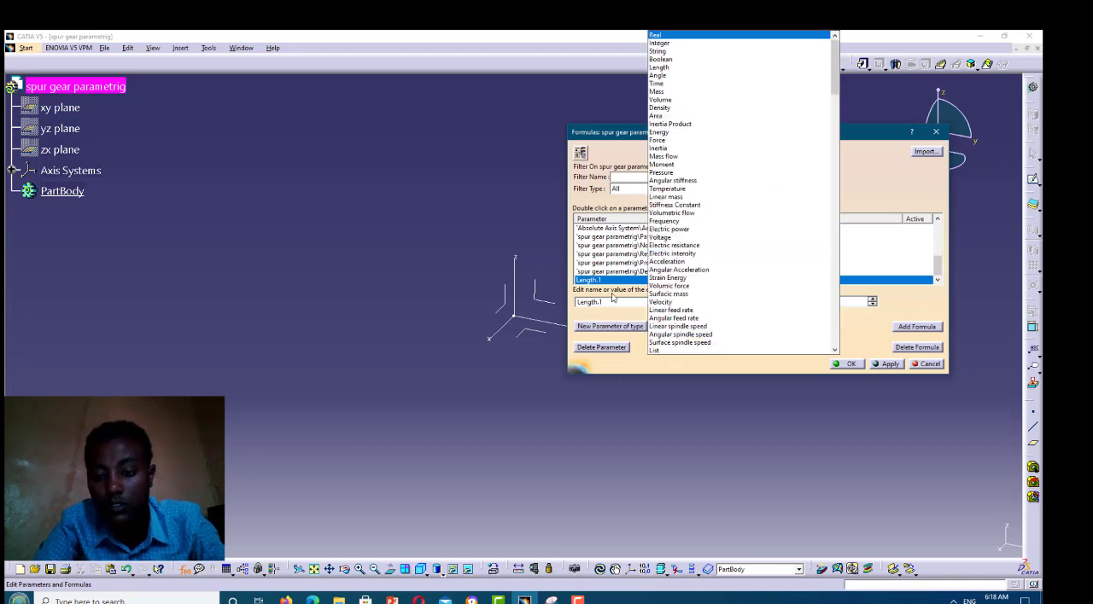
pyautogui.click(655, 36)
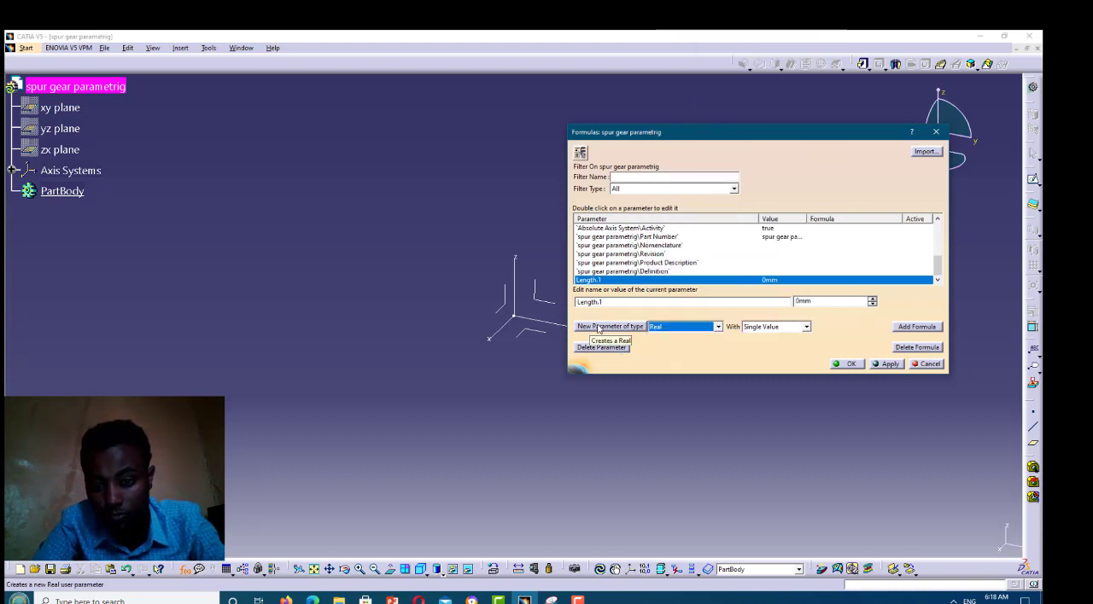
pyautogui.click(599, 329)
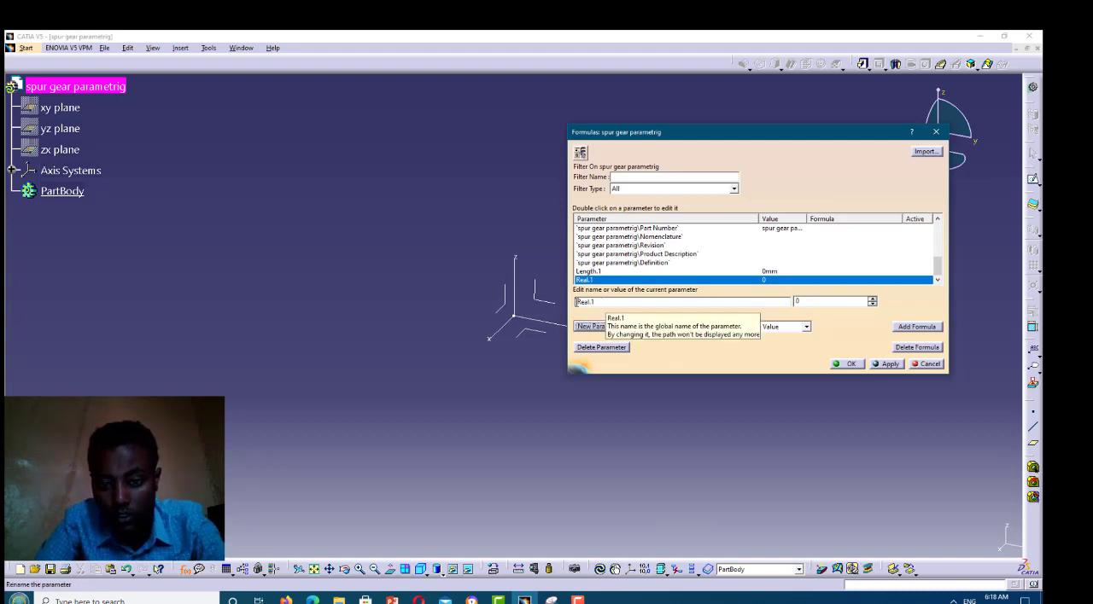
# Rename the new Real parameter to N and enter 25 as its value
pyautogui.doubleClick(575, 302)
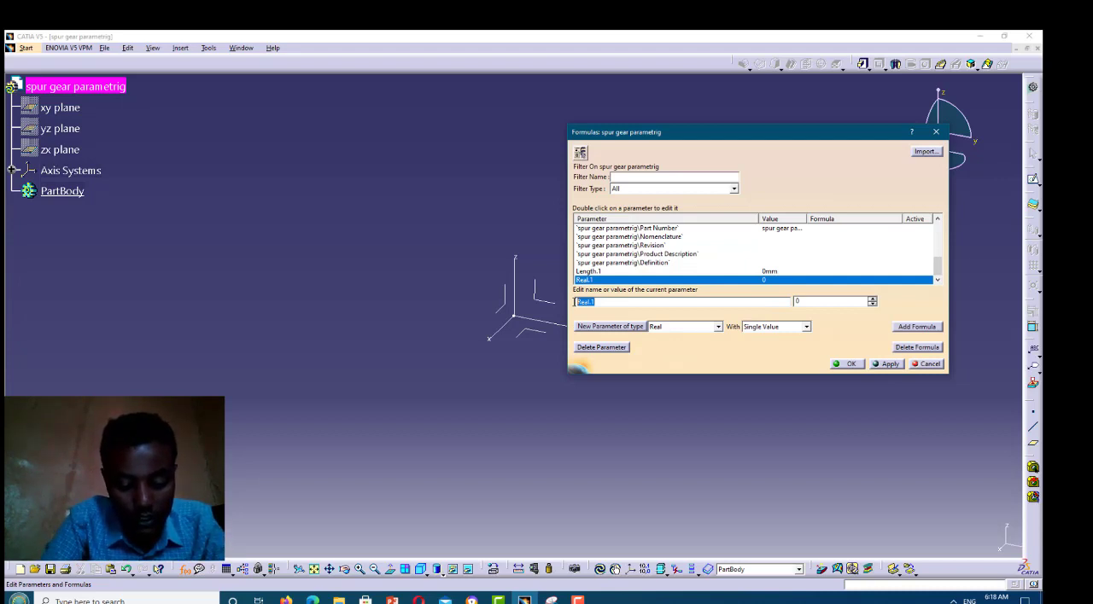
pyautogui.write('N')
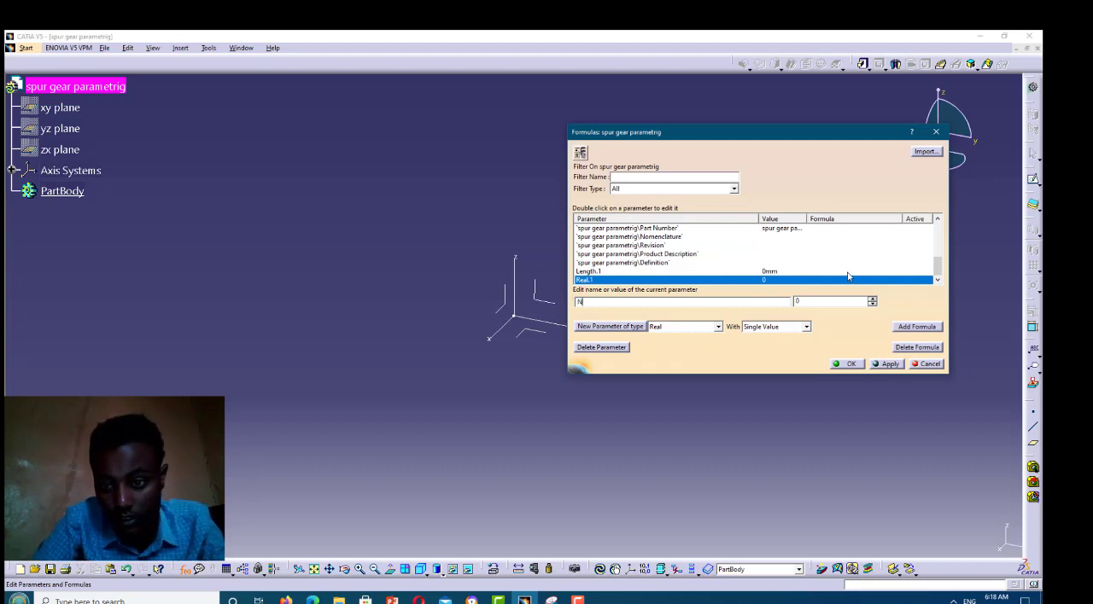
pyautogui.moveTo(803, 301); pyautogui.dragTo(791, 302)
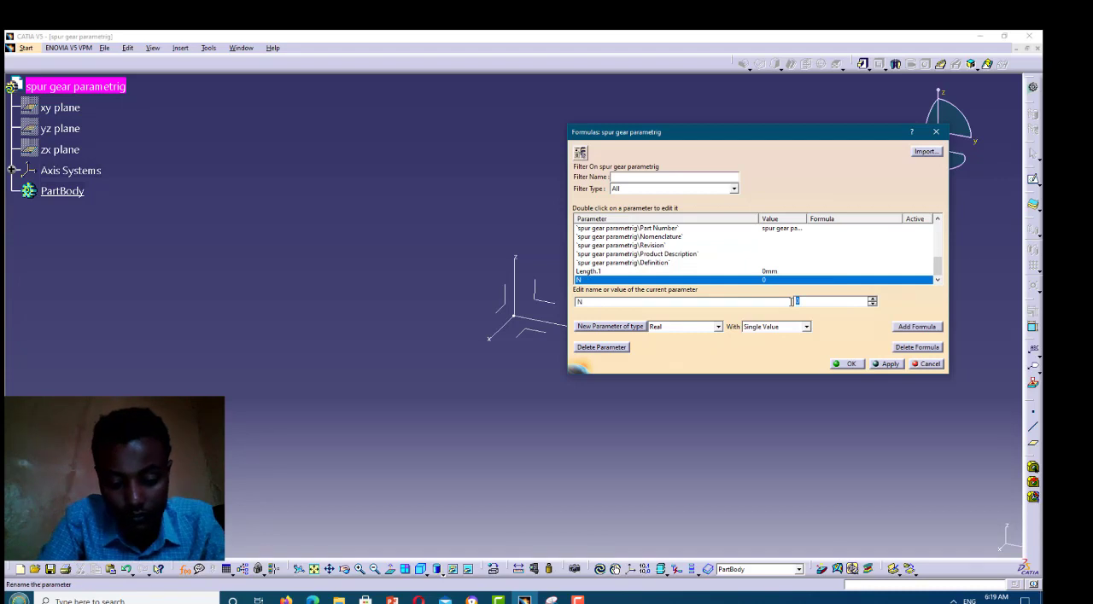
pyautogui.write('2')
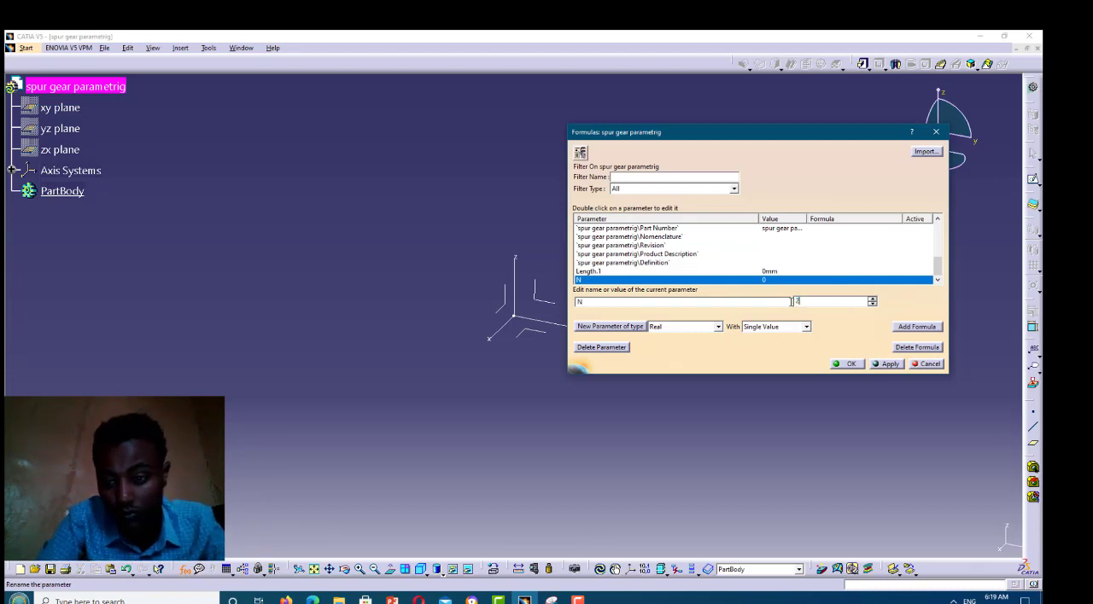
pyautogui.write('5')
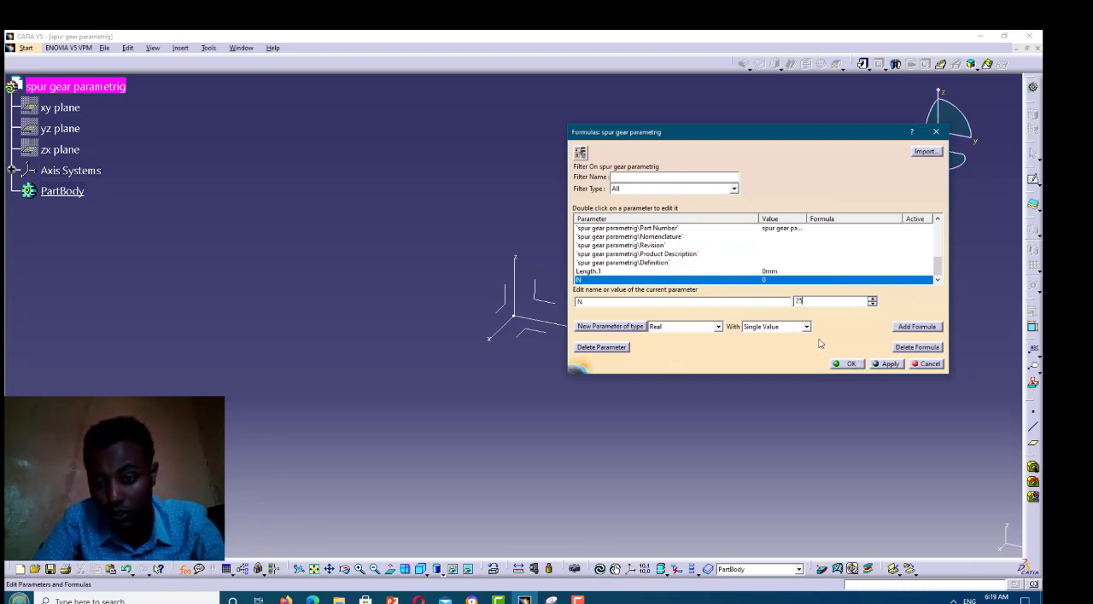
# Commit the value of parameter N and add another single-value Real parameter
pyautogui.click(710, 301)
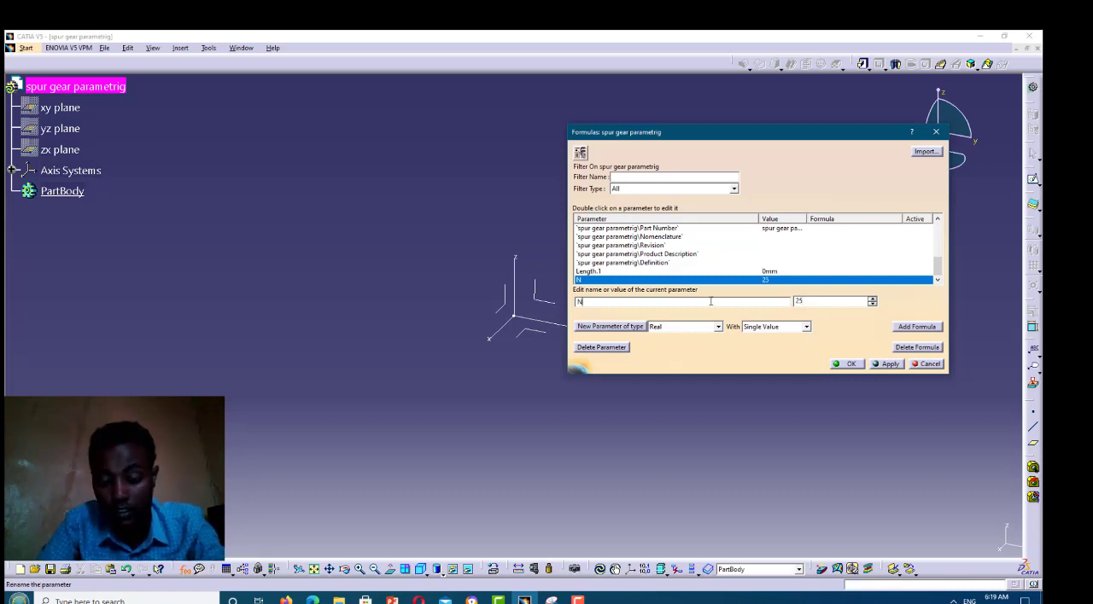
pyautogui.click(635, 329)
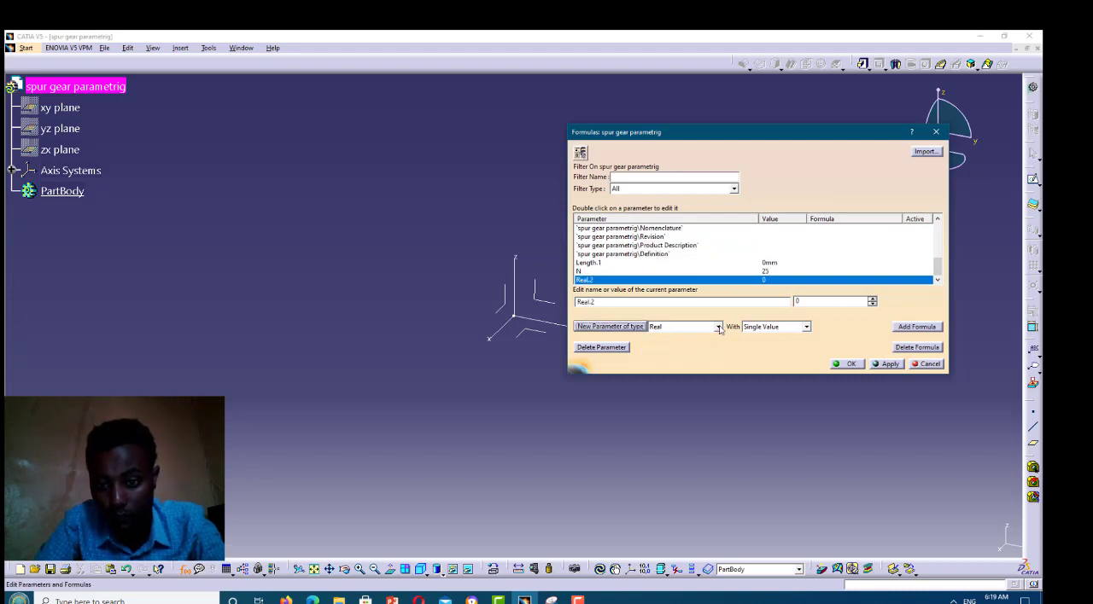
pyautogui.click(720, 330)
pyautogui.scroll(-5, 720, 330)
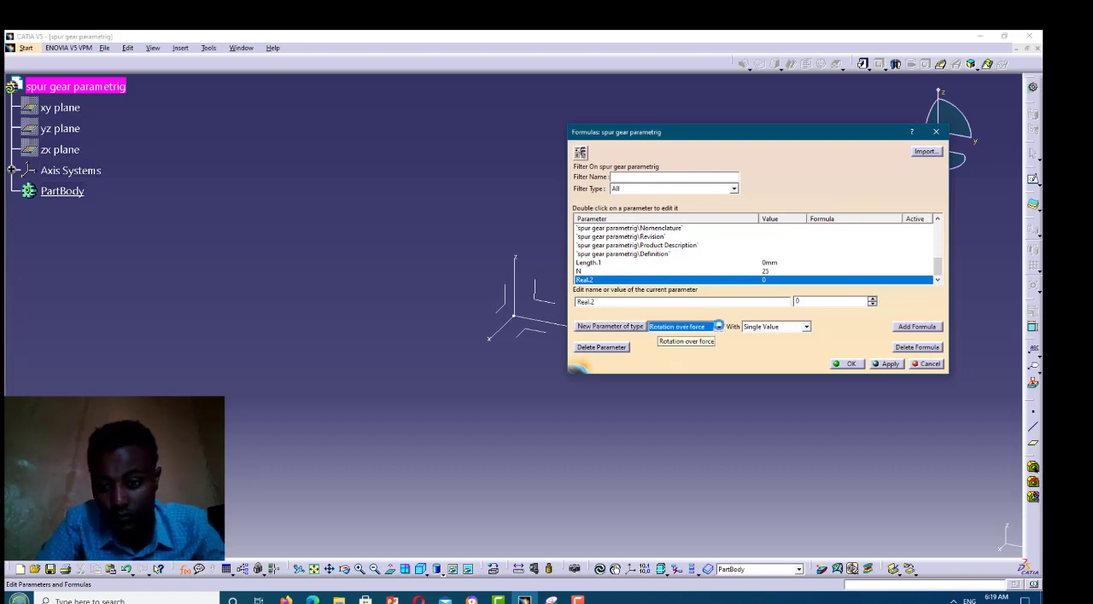
pyautogui.click(720, 329)
pyautogui.click(720, 329)
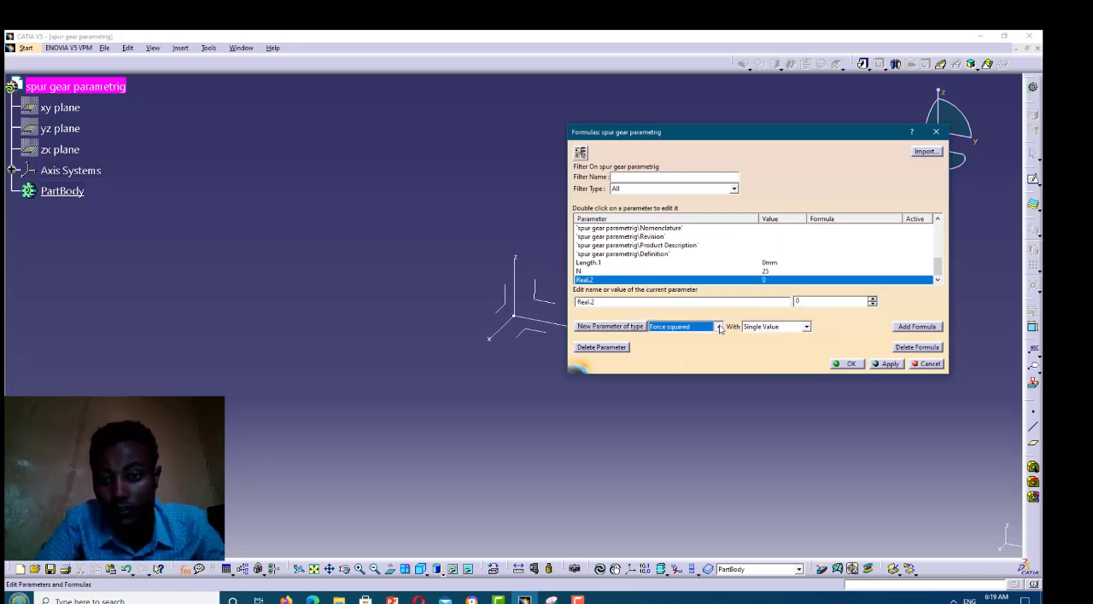
pyautogui.click(719, 329)
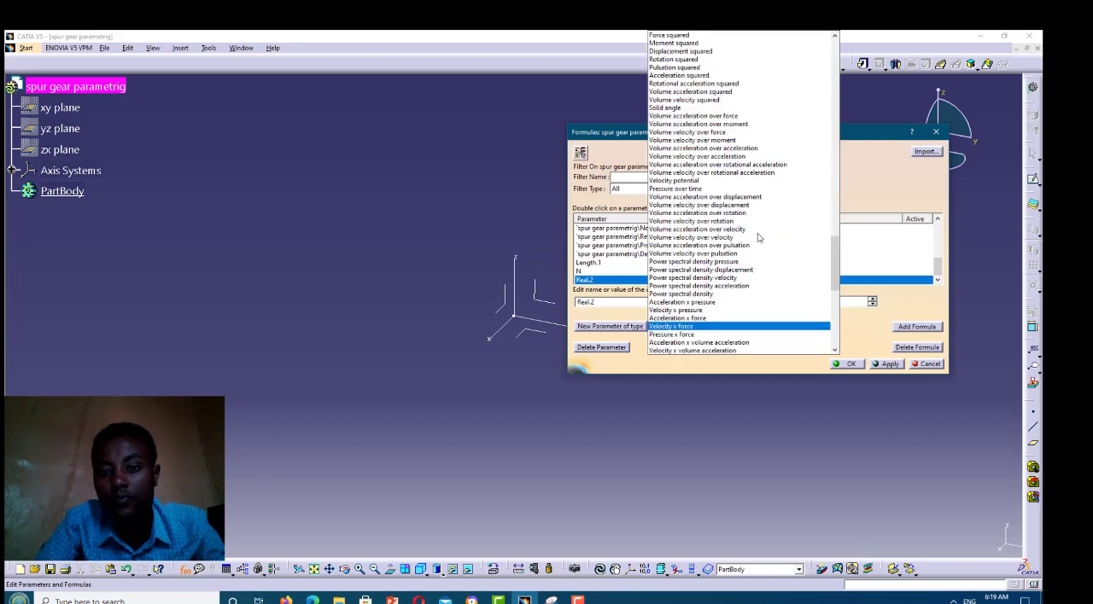
pyautogui.click(727, 321)
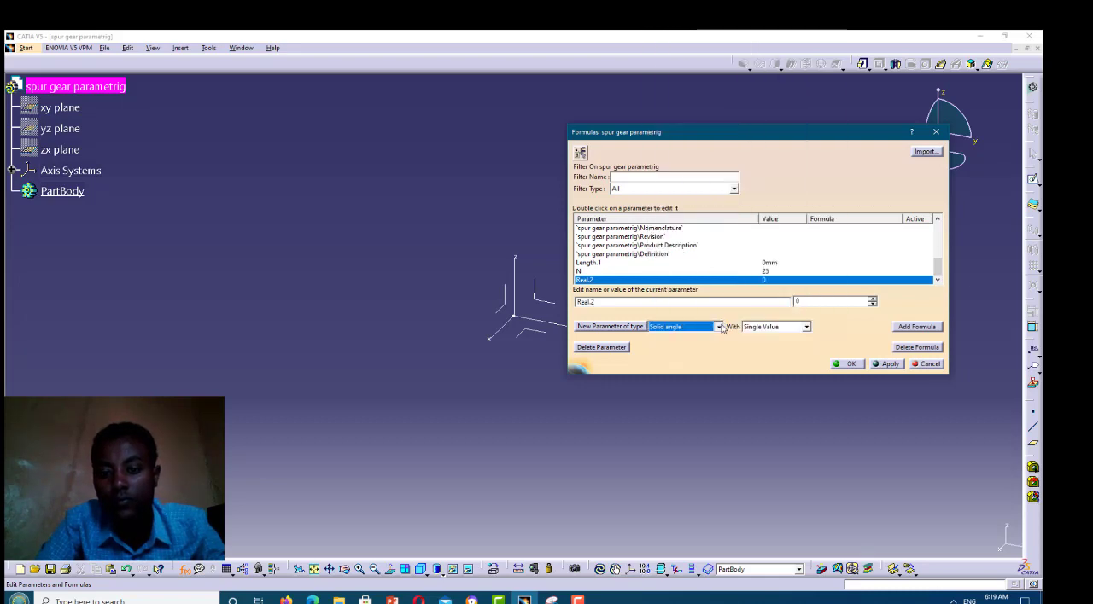
pyautogui.scroll(1, 709, 268)
pyautogui.hotkey('alt', 'Down')
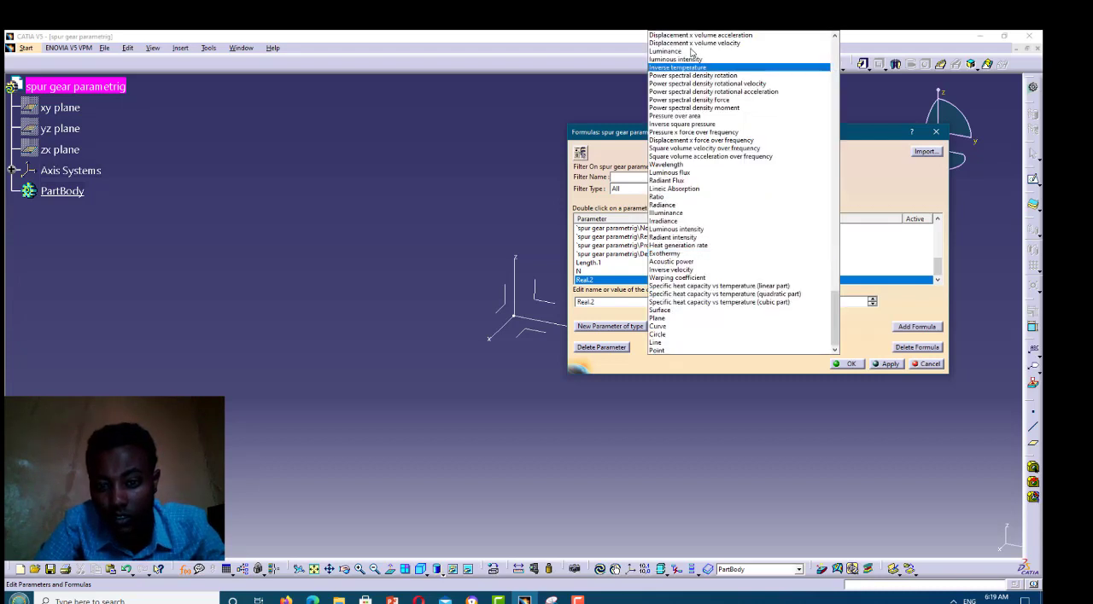
pyautogui.click(719, 322)
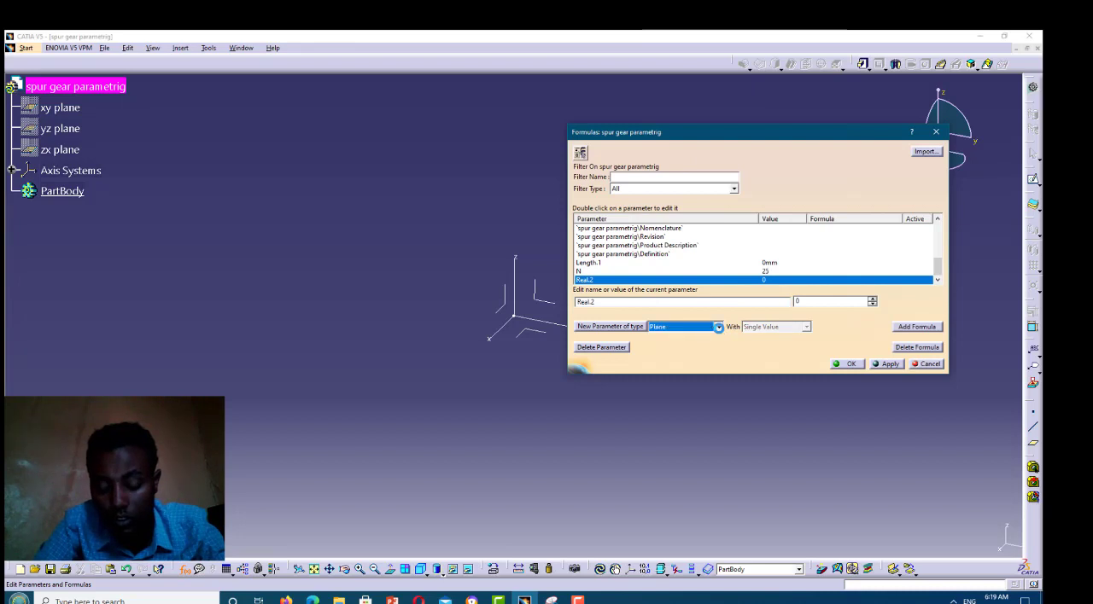
pyautogui.scroll(-1, 719, 327)
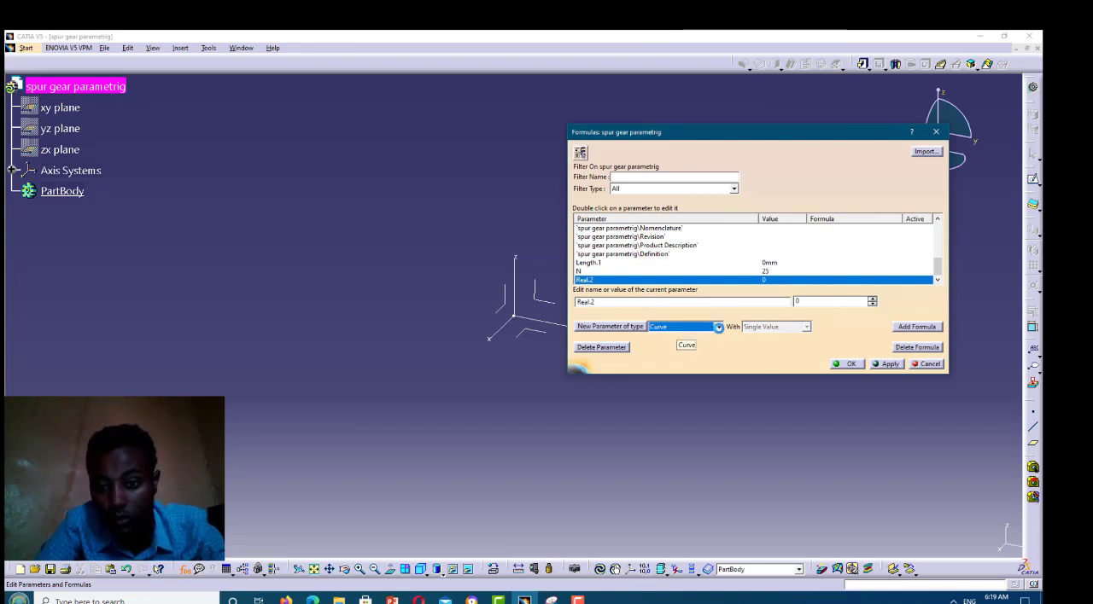
pyautogui.click(719, 328)
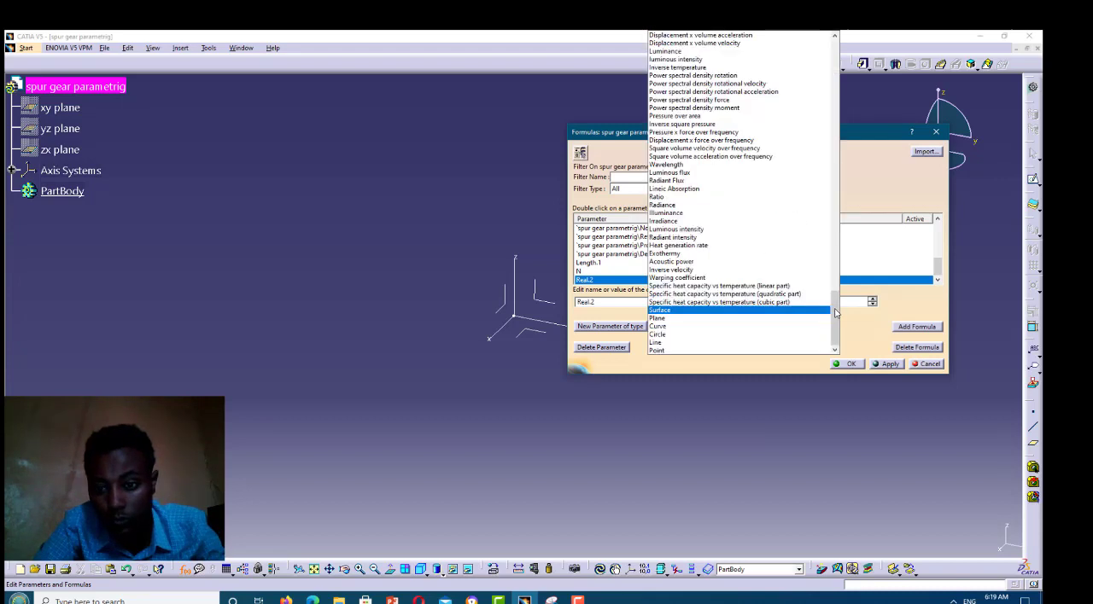
pyautogui.click(716, 327)
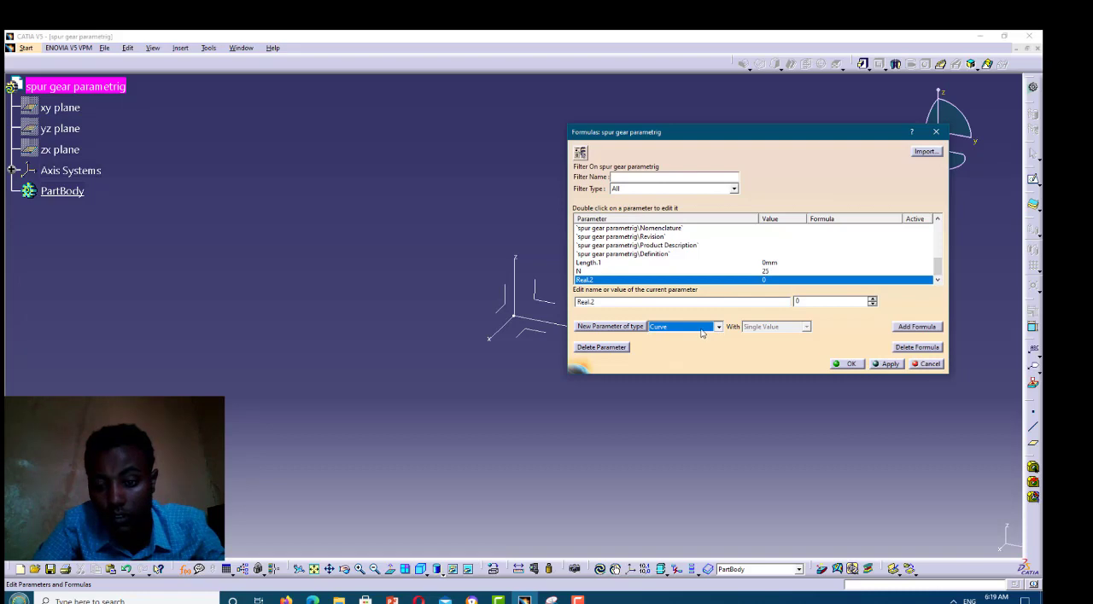
# Change the new parameter type to Length and add a single-value parameter of that type
pyautogui.click(701, 329)
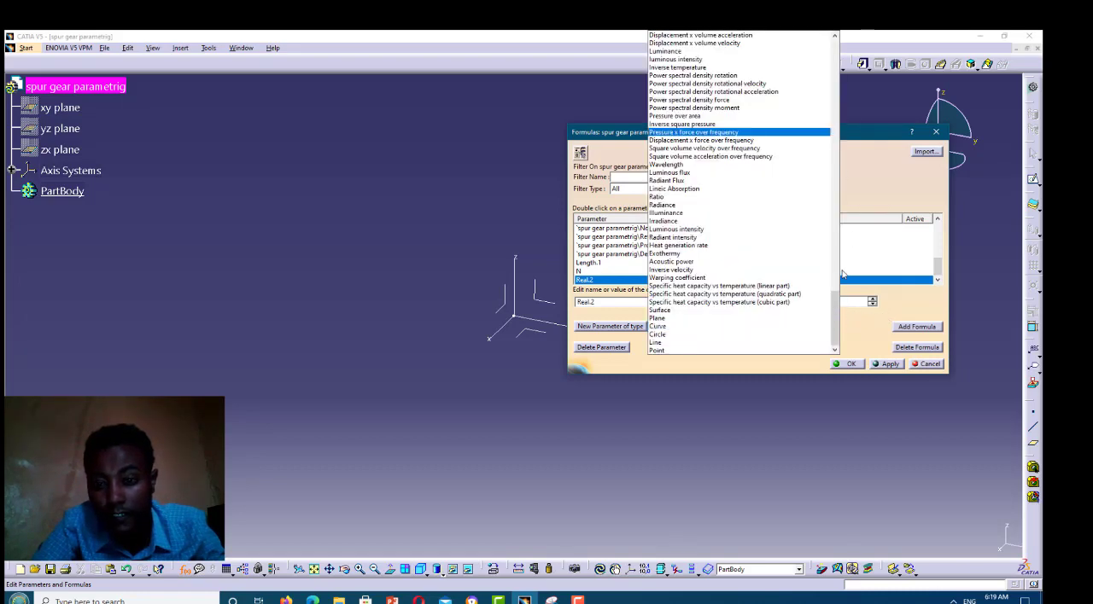
pyautogui.scroll(10, 845, 256)
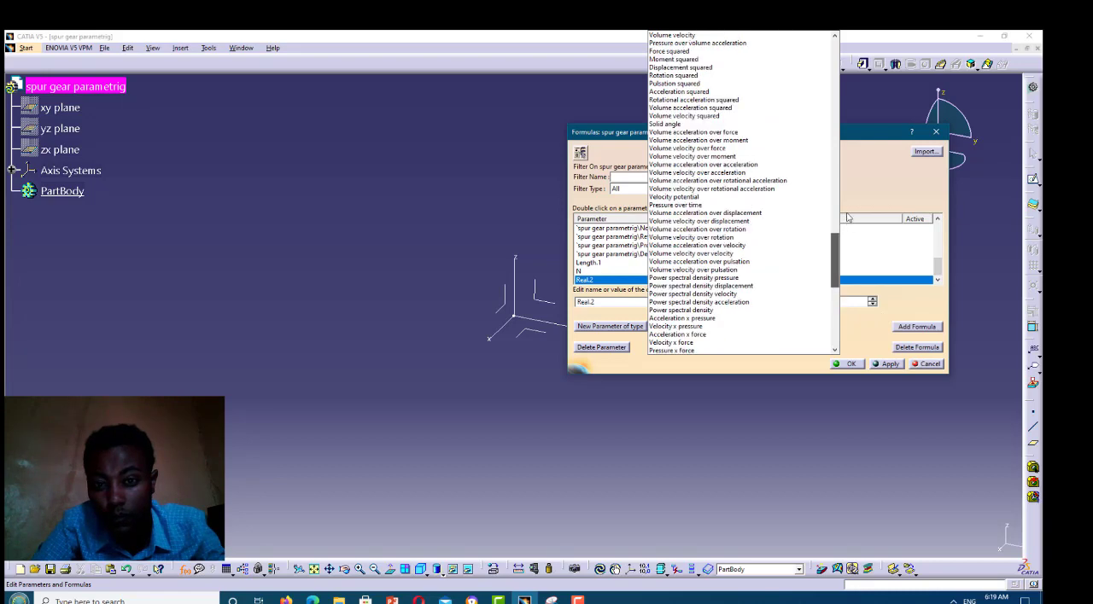
pyautogui.scroll(6, 843, 179)
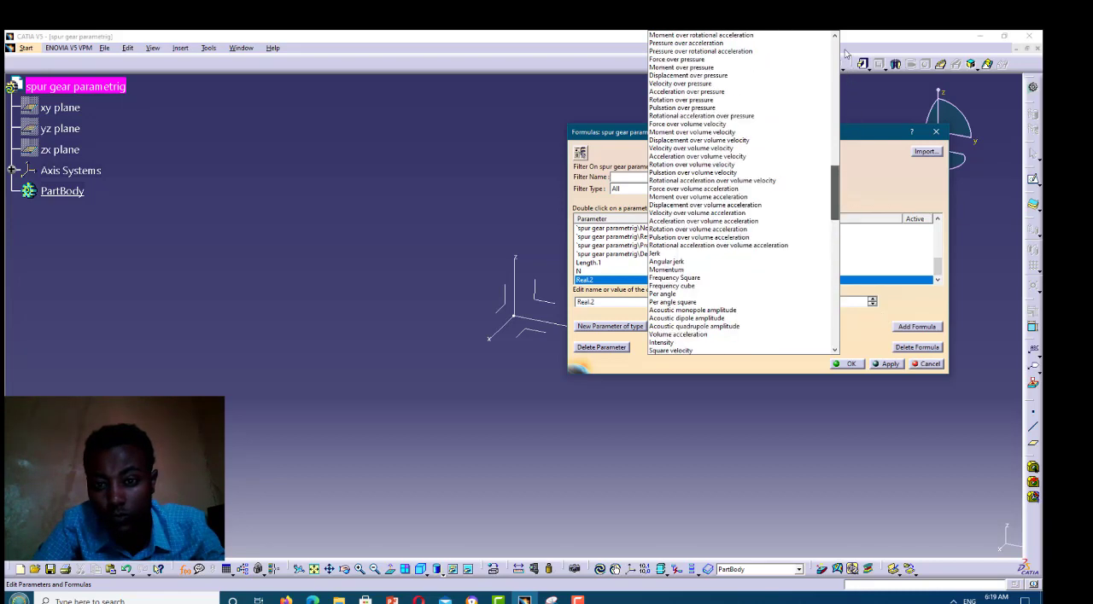
pyautogui.scroll(8, 841, 34)
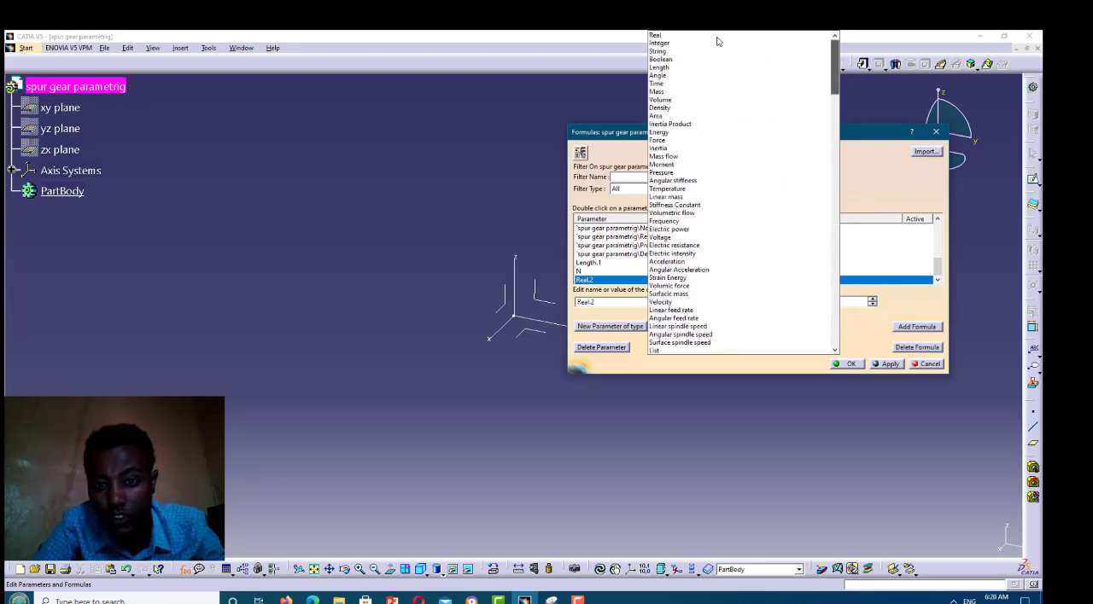
pyautogui.click(664, 68)
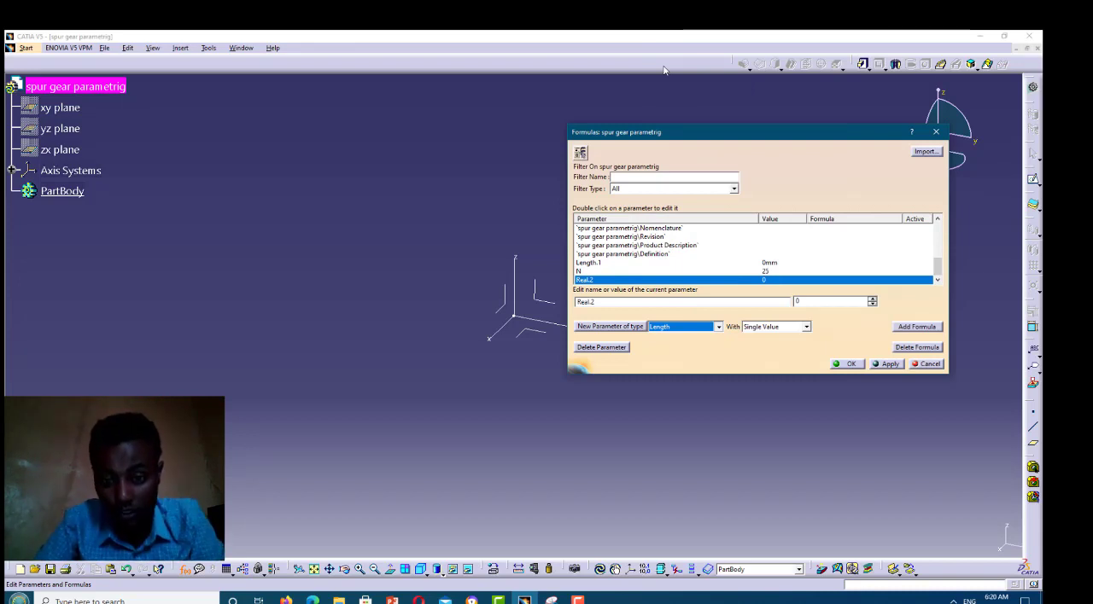
pyautogui.click(611, 329)
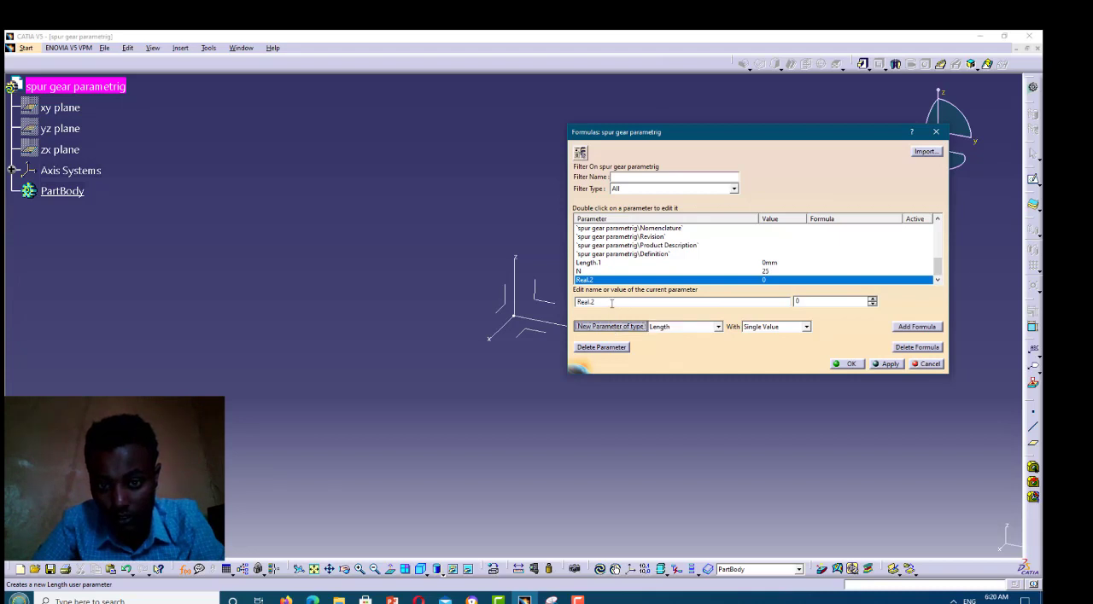
# Rename the new Length parameter to m with a value of 3.5 mm, and add another single-value Length parameter
pyautogui.doubleClick(568, 302)
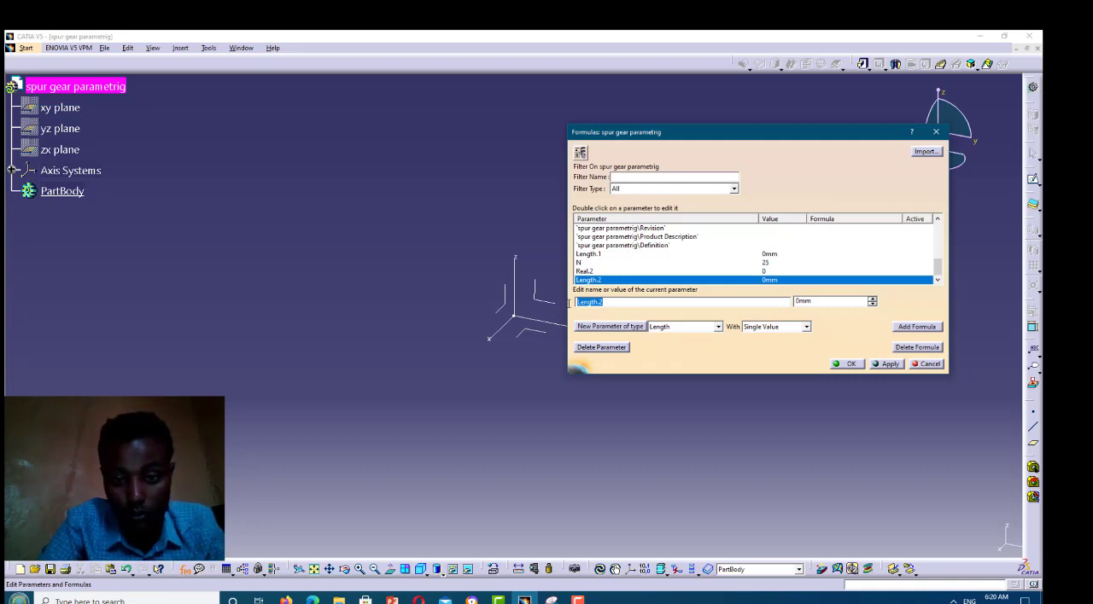
pyautogui.write('m')
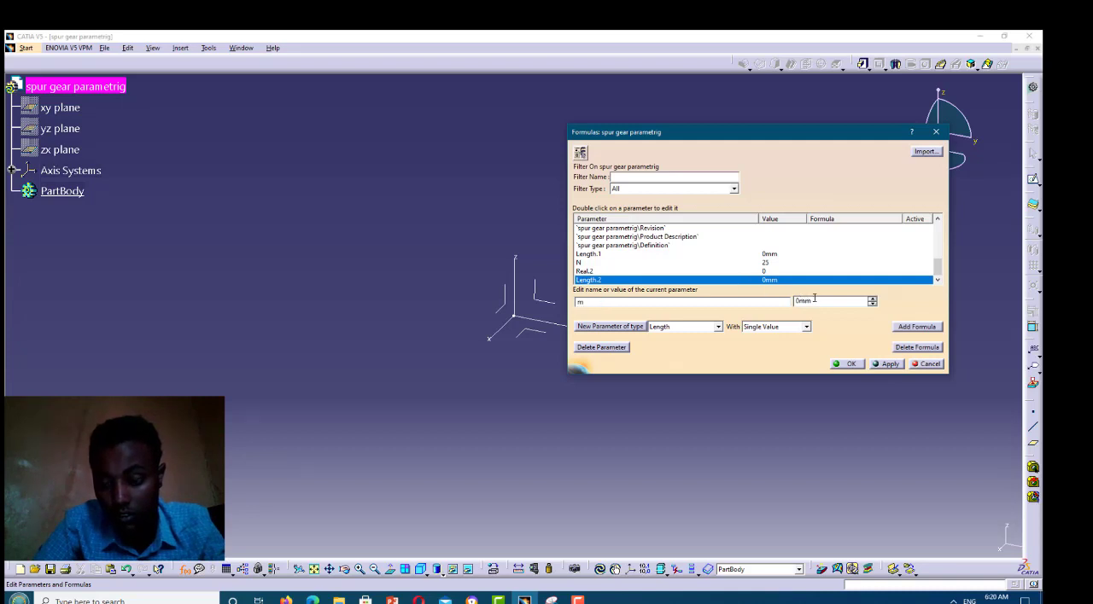
pyautogui.click(792, 302)
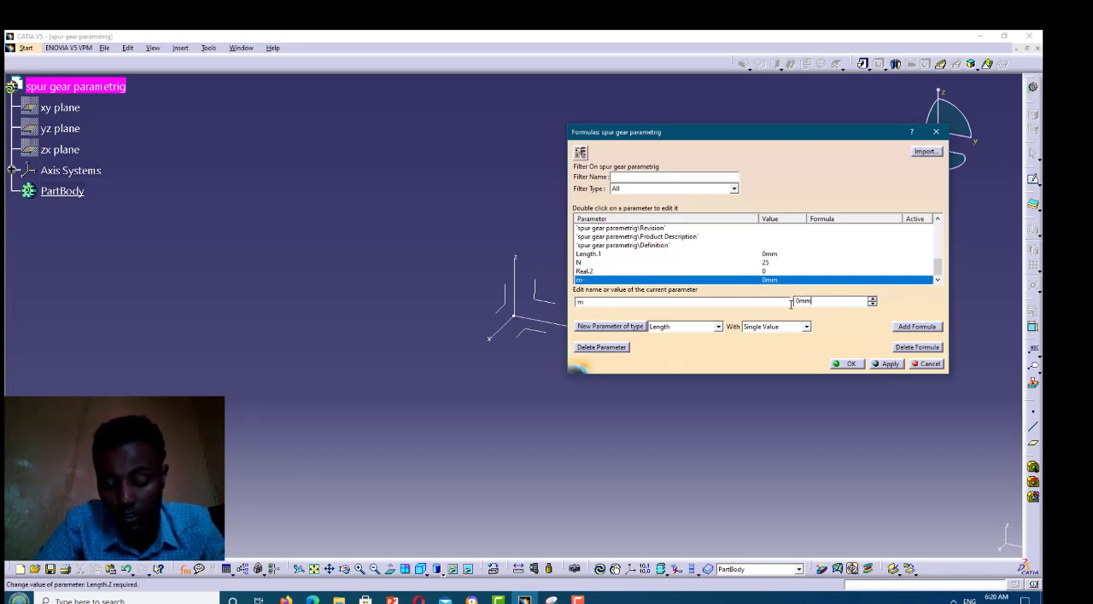
pyautogui.doubleClick(791, 304)
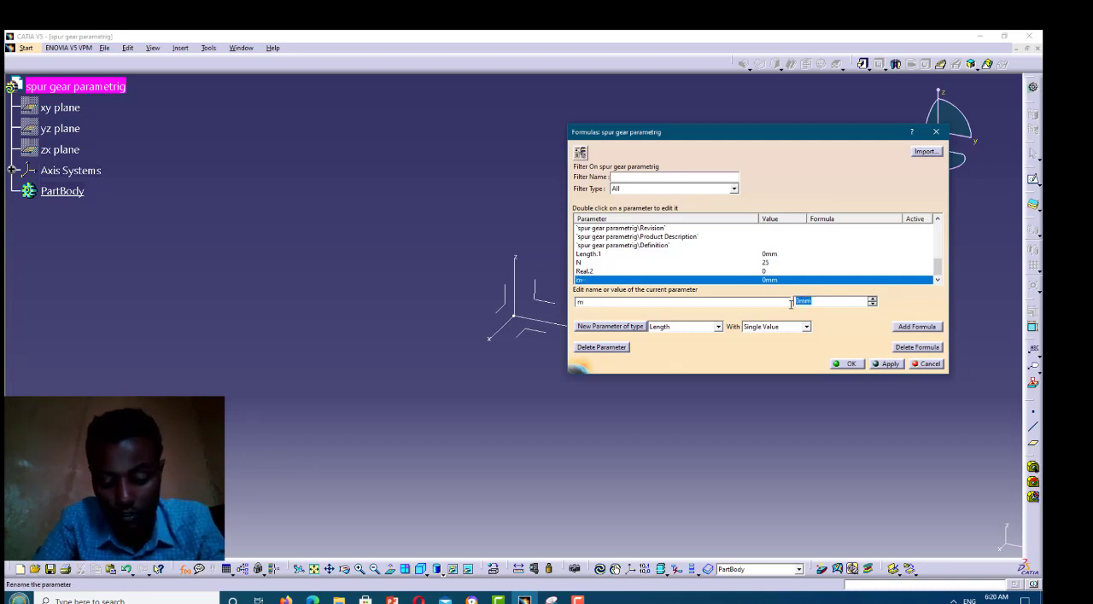
pyautogui.write('3')
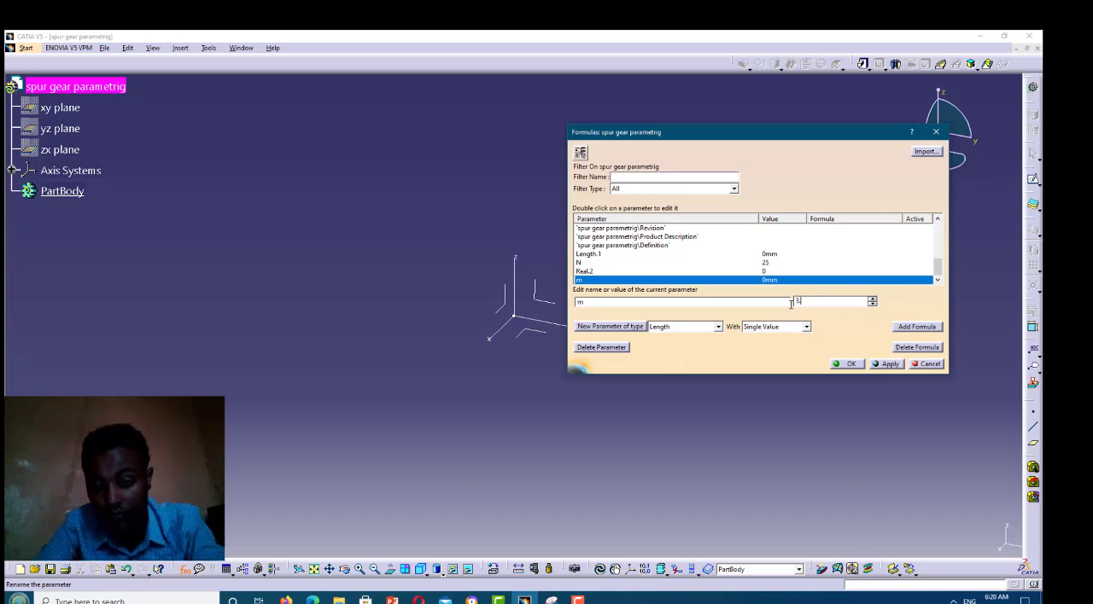
pyautogui.write('.5')
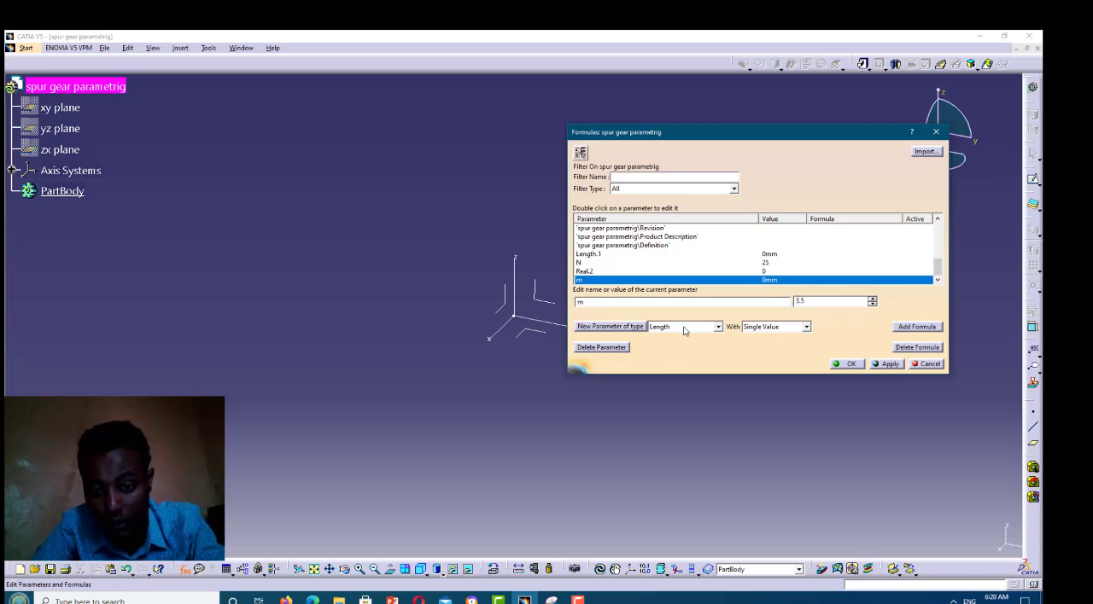
pyautogui.click(610, 327)
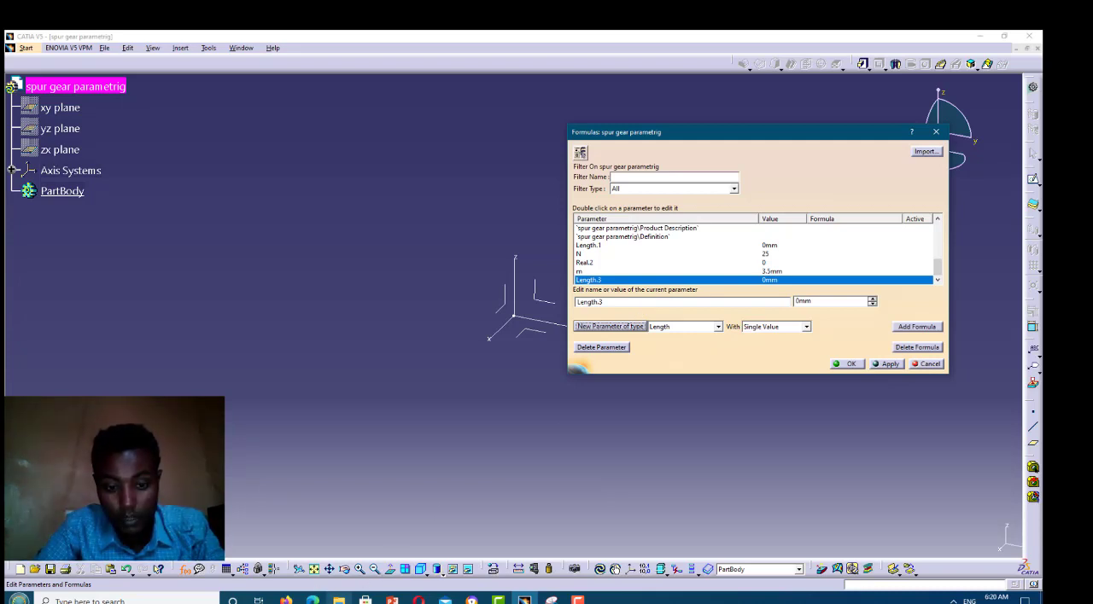
# Switch to PowerPoint, examine the gear tooth terminology diagram on slide 2, and return to CATIA
pyautogui.click(339, 601)
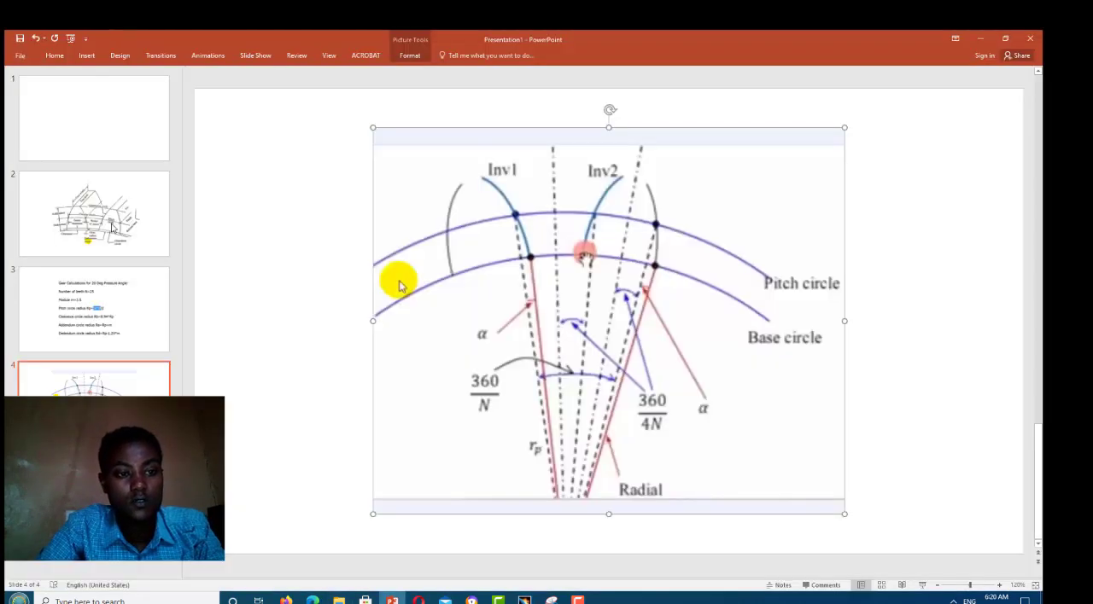
pyautogui.click(111, 227)
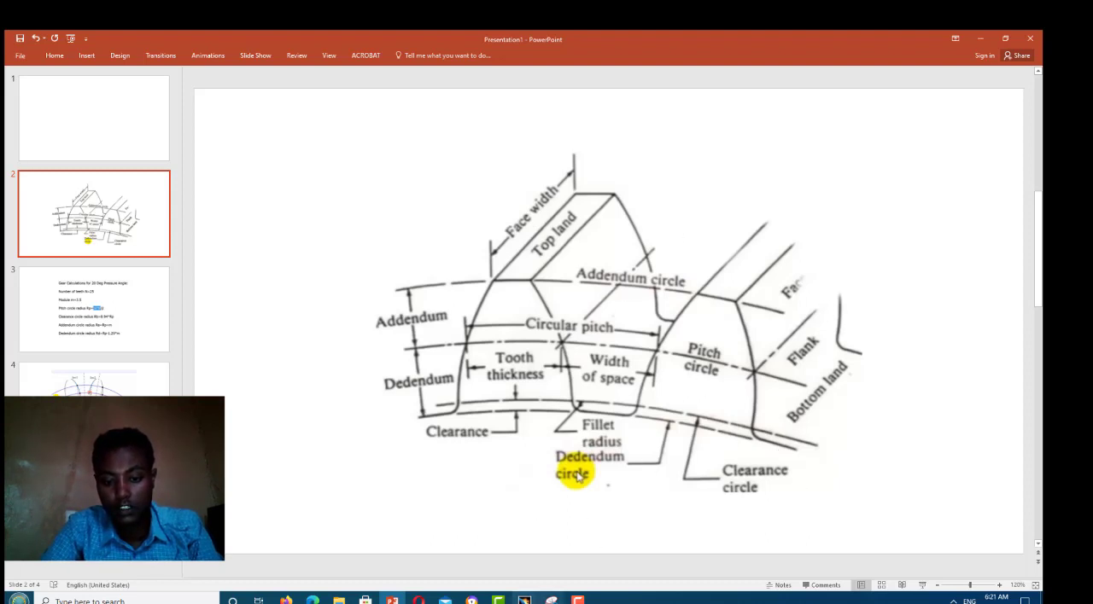
pyautogui.click(525, 600)
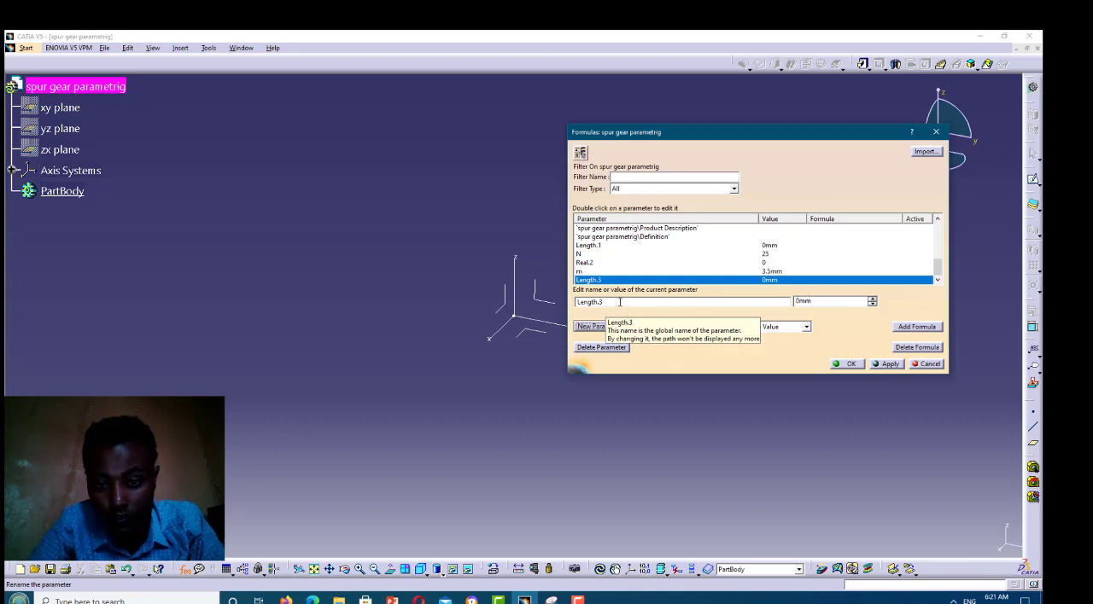
# Rename the newest Length parameter to Rp
pyautogui.doubleClick(576, 304)
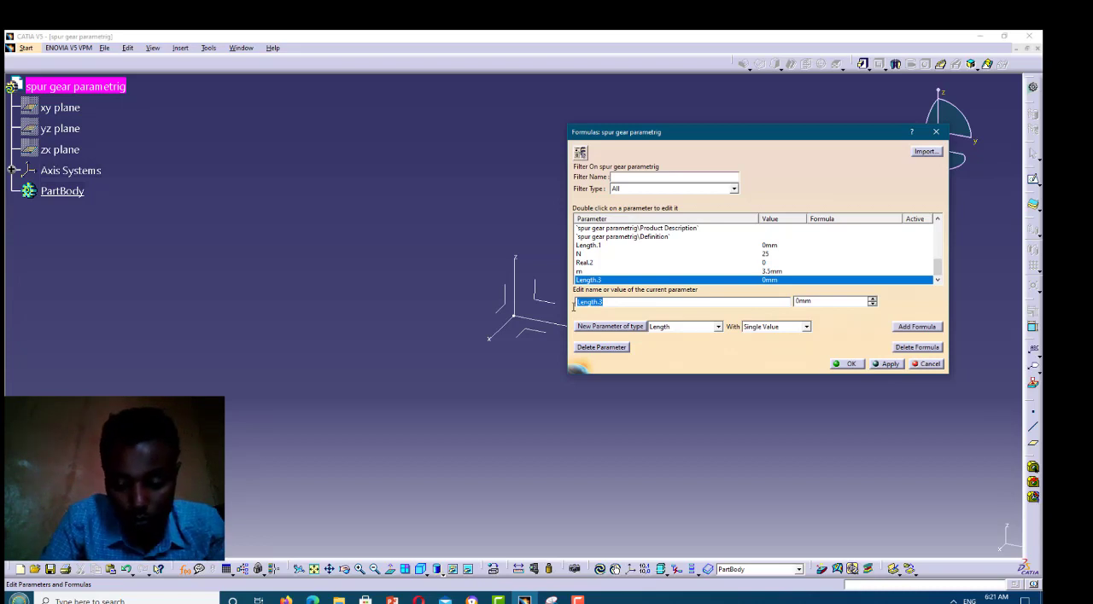
pyautogui.write('Rp')
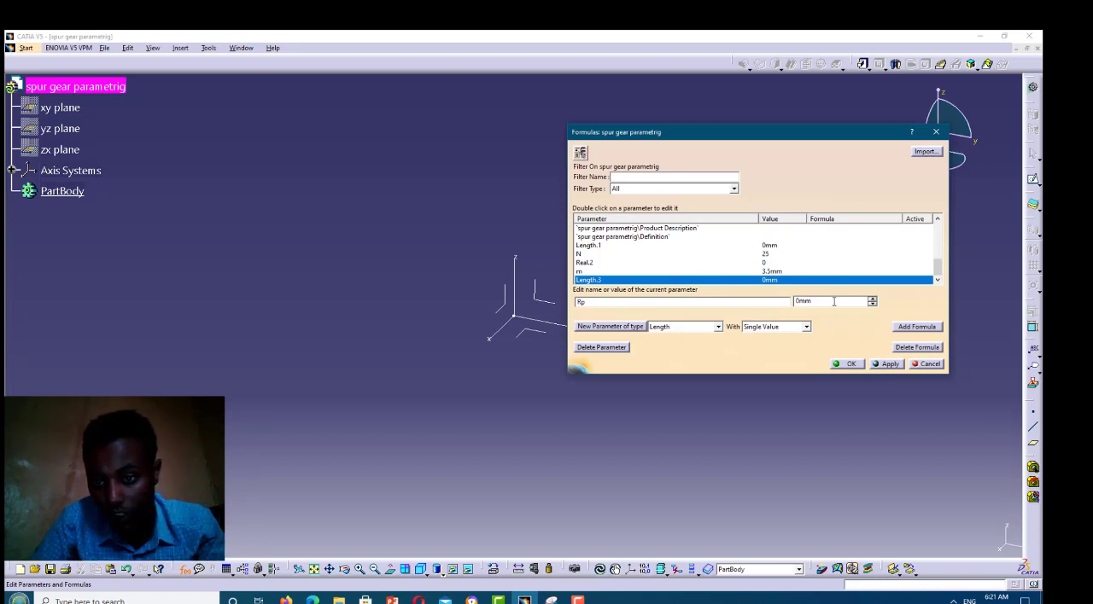
pyautogui.press('Tab')
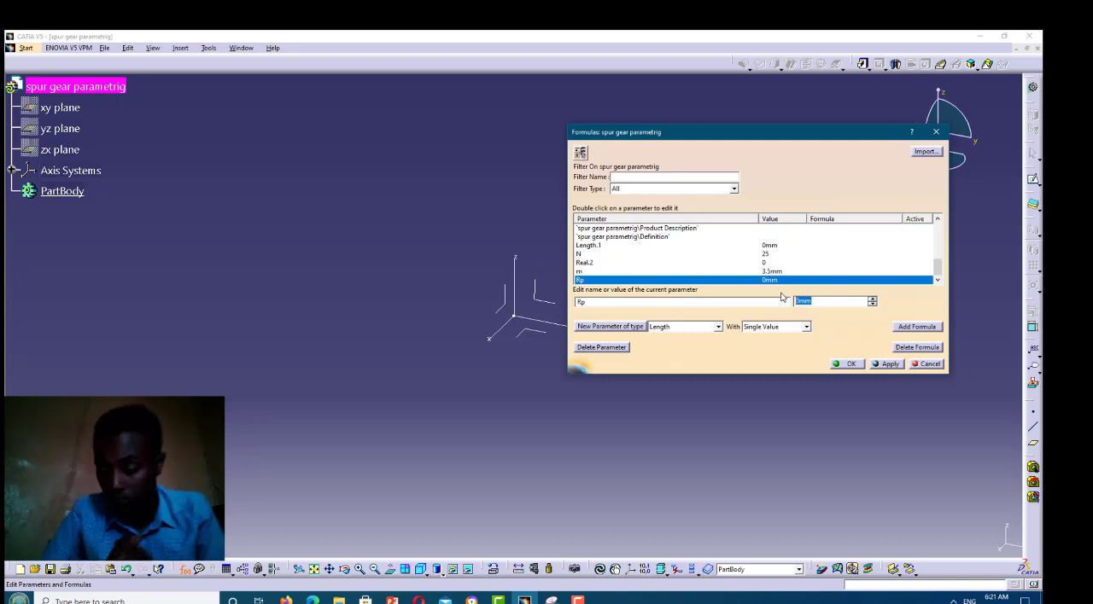
# Try to drive the Rp parameter with the formula m*N/2*1mm
pyautogui.click(917, 328)
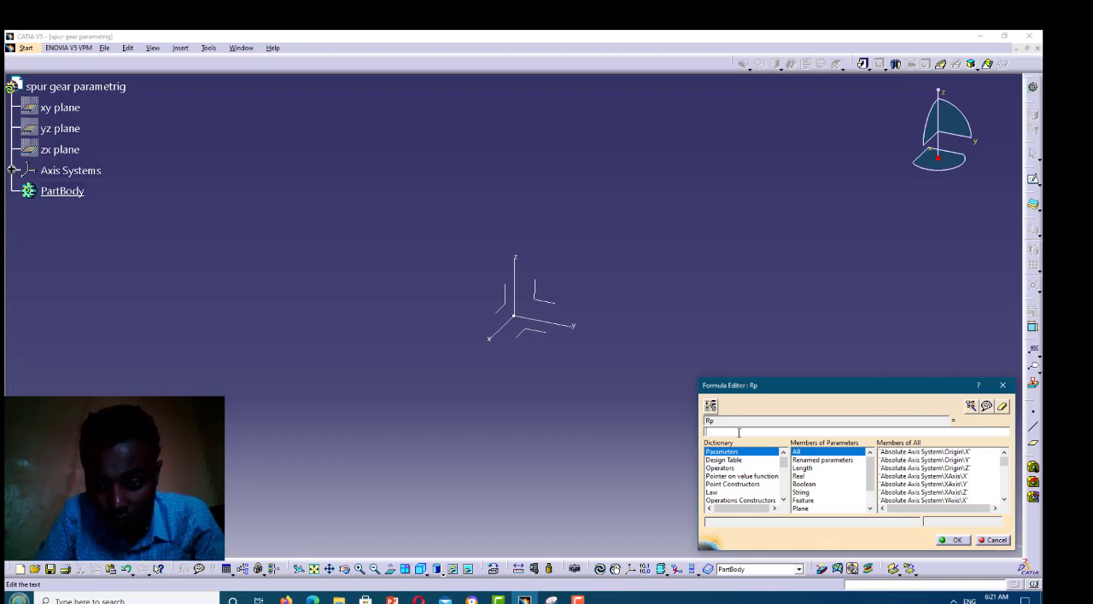
pyautogui.write('m*')
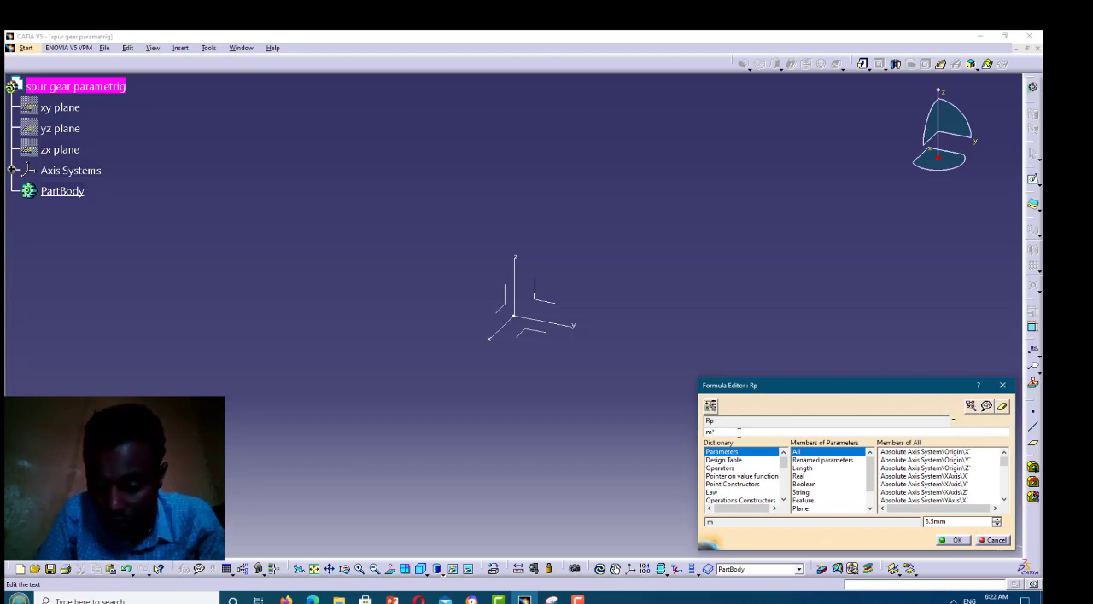
pyautogui.write('N')
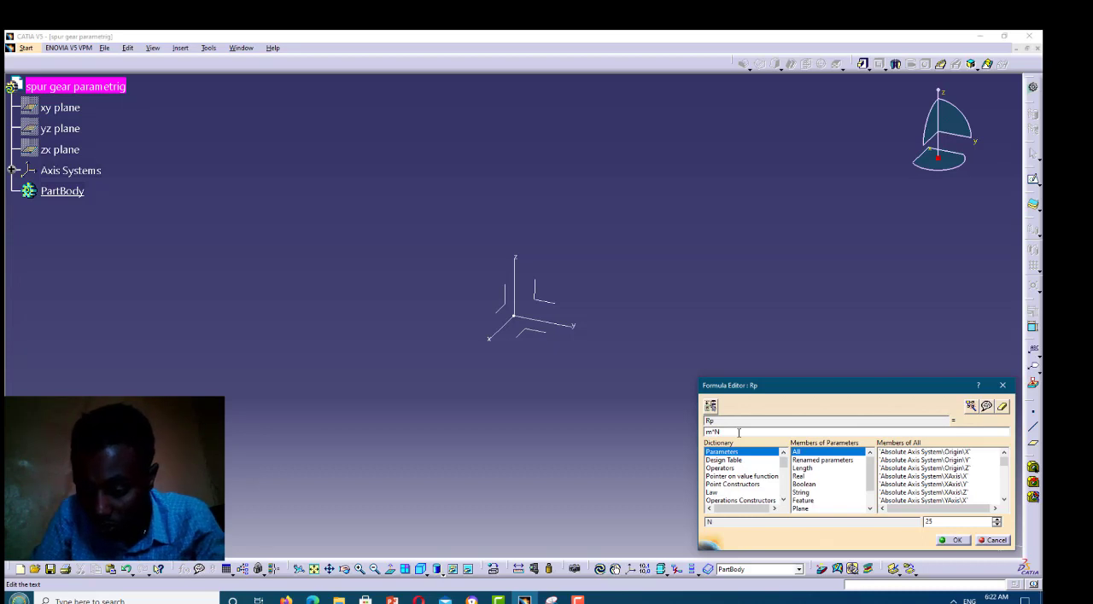
pyautogui.write('/2')
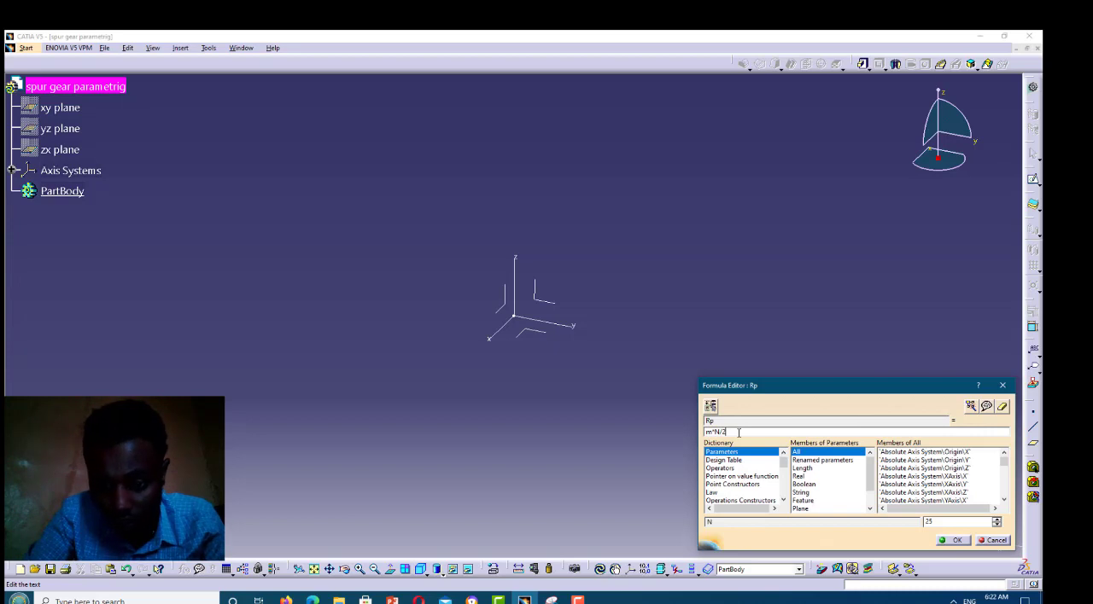
pyautogui.write('*')
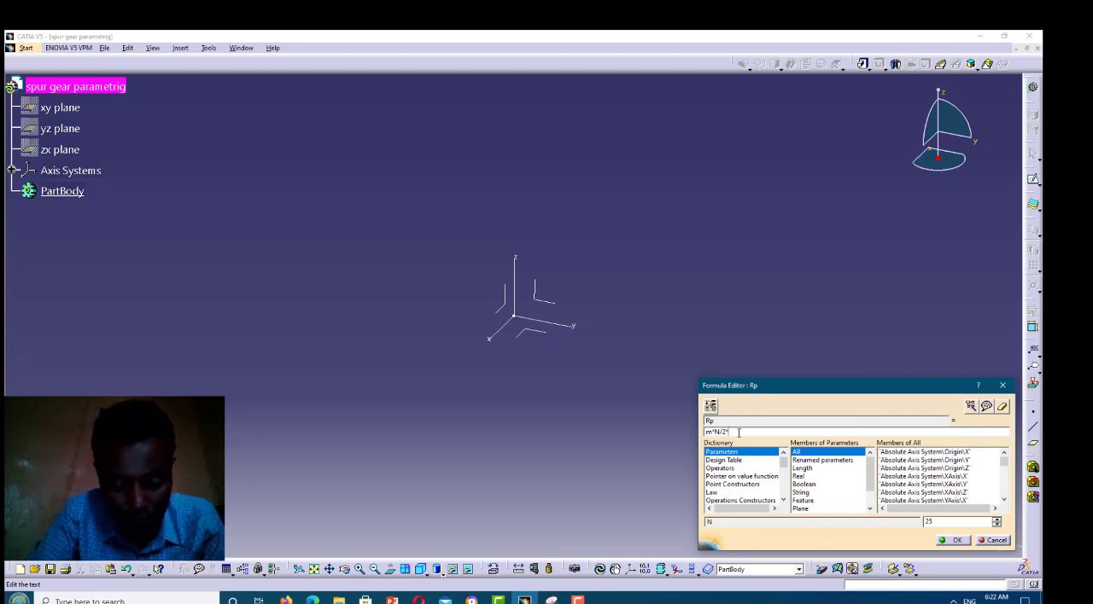
pyautogui.write('1mm')
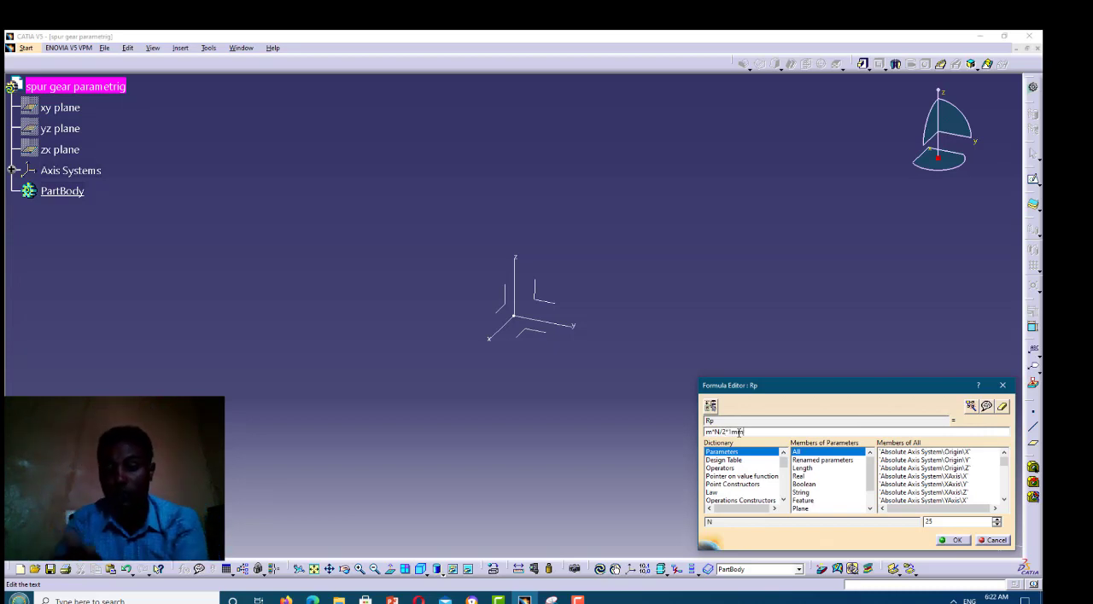
pyautogui.click(956, 541)
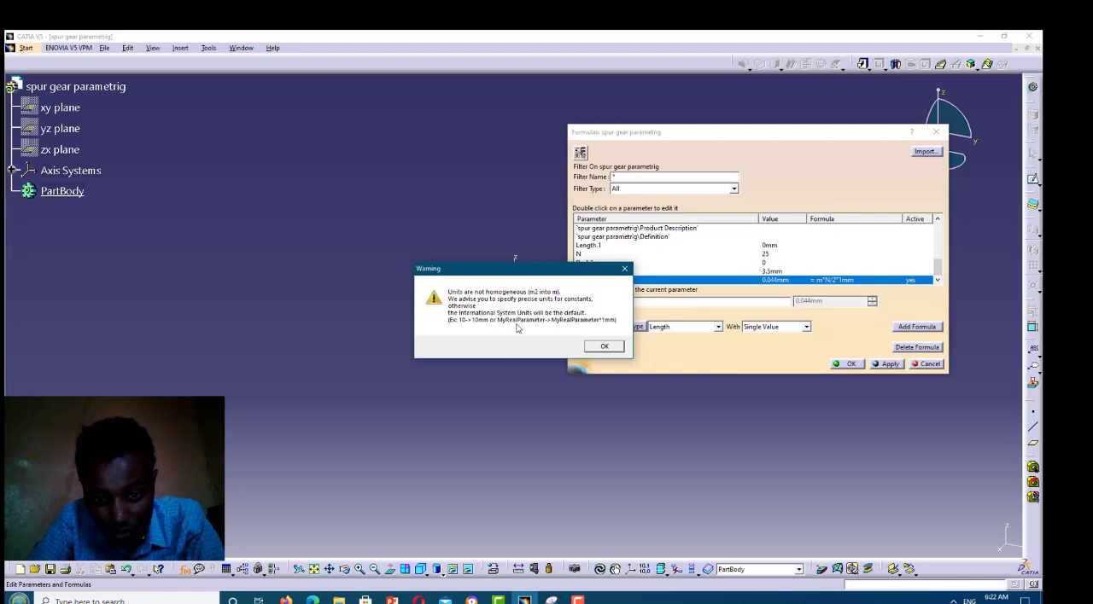
pyautogui.click(608, 349)
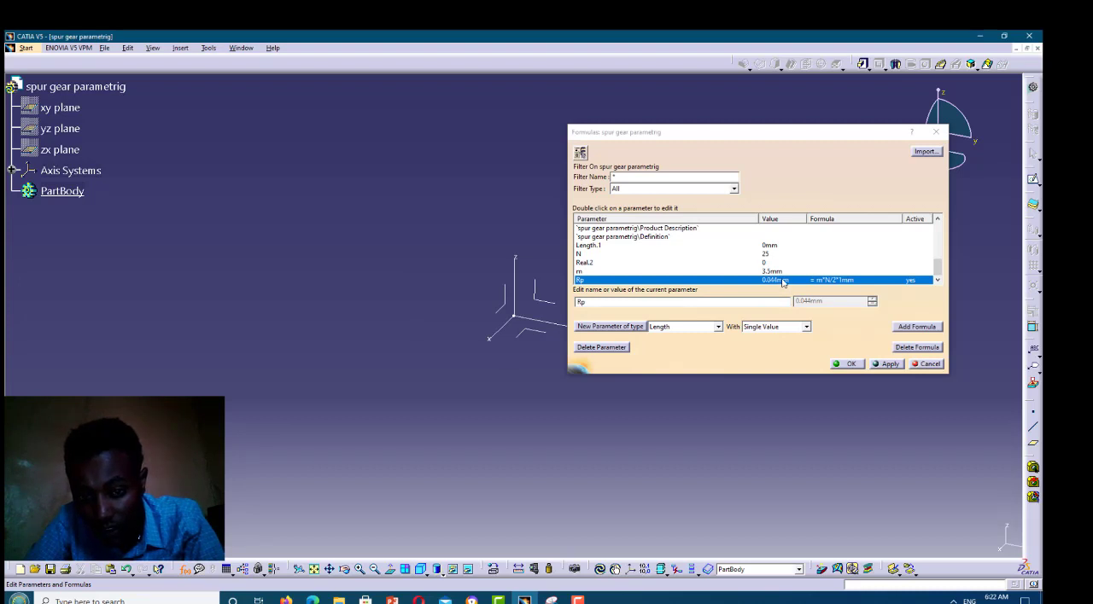
# Add the formula m*N/2 to the Rp parameter and make it the active relation in place of the earlier one
pyautogui.click(901, 331)
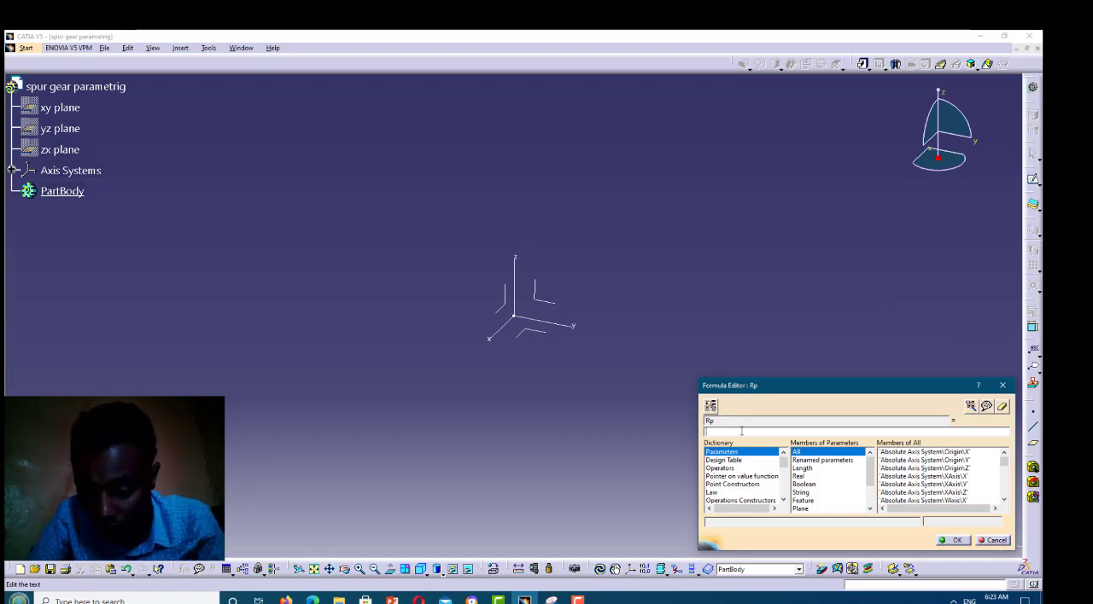
pyautogui.write('m*')
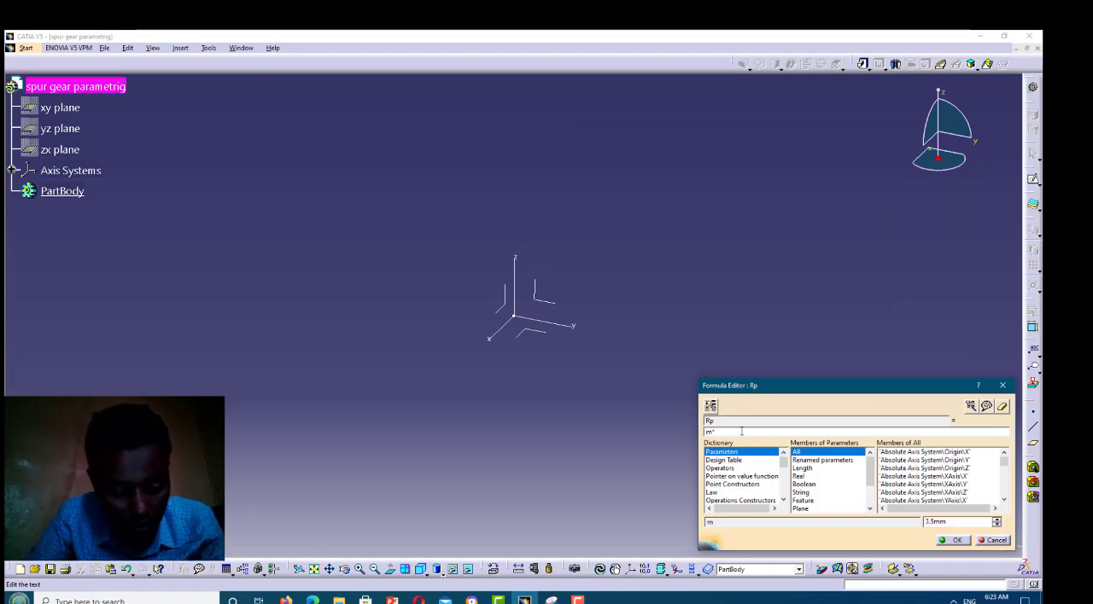
pyautogui.write('N')
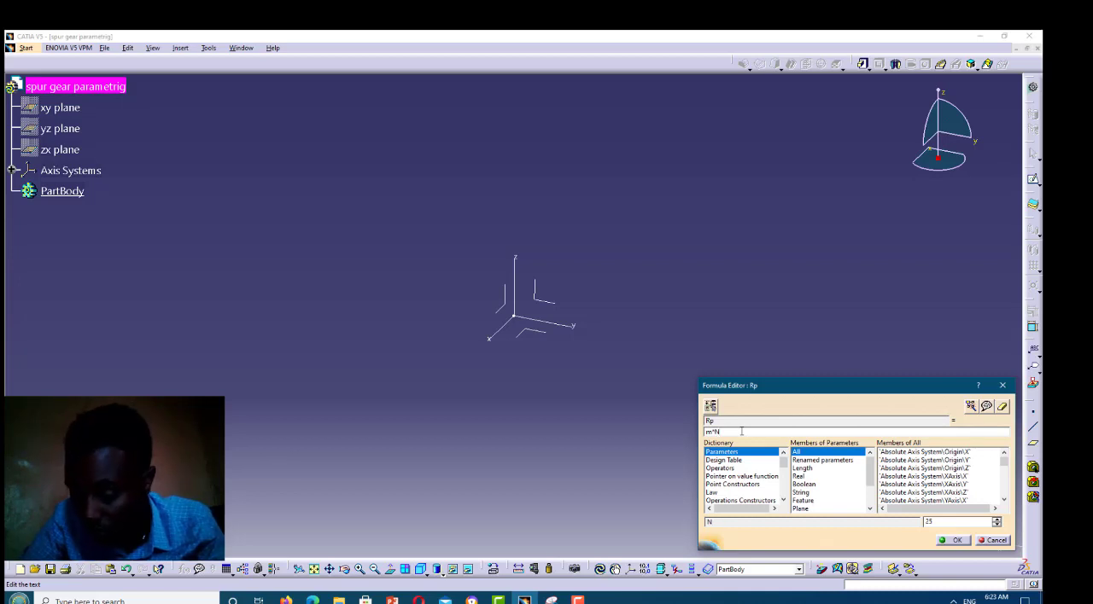
pyautogui.write('/2')
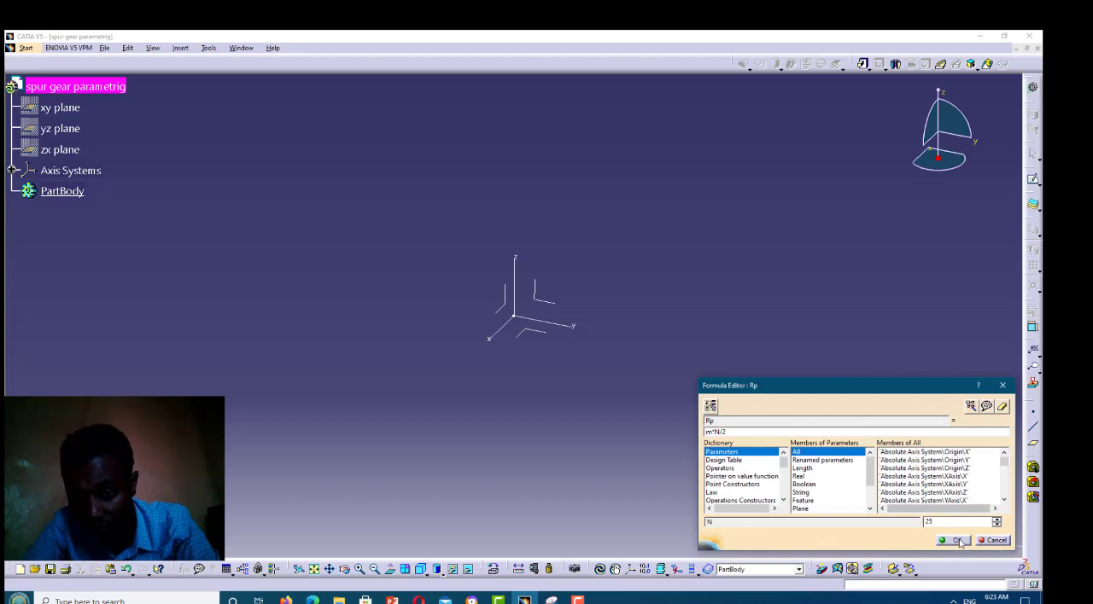
pyautogui.click(956, 540)
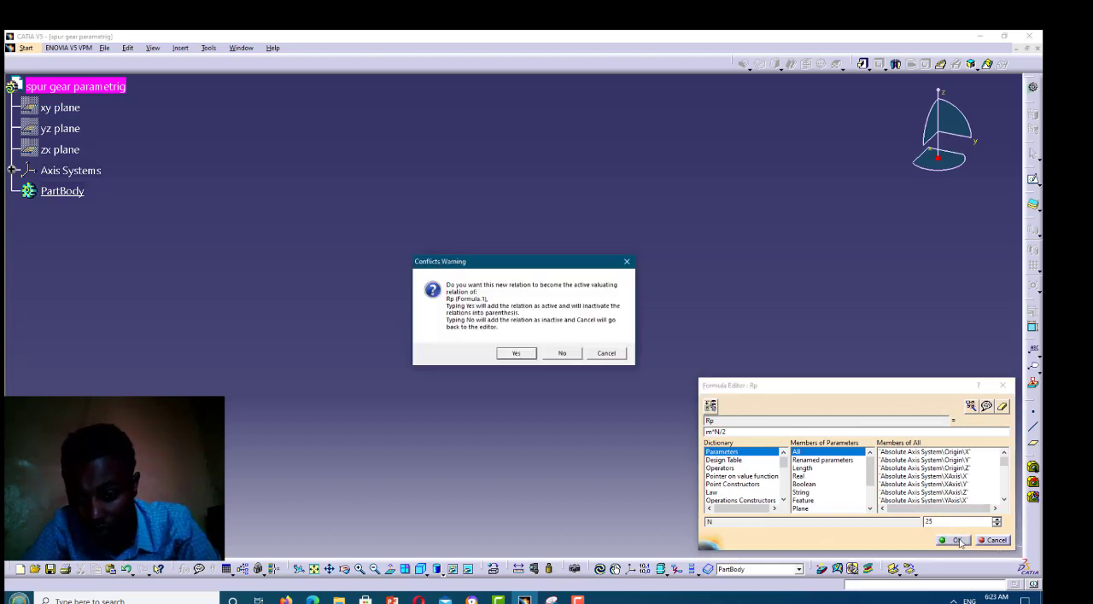
pyautogui.click(516, 353)
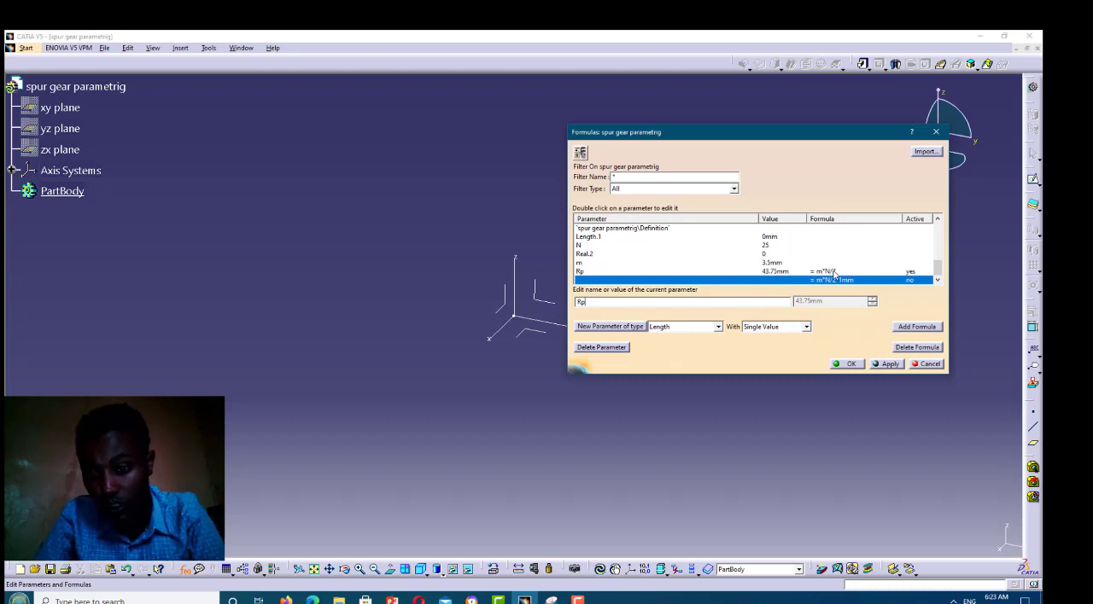
# Add a new single-value Length parameter and name it Rb
pyautogui.click(599, 328)
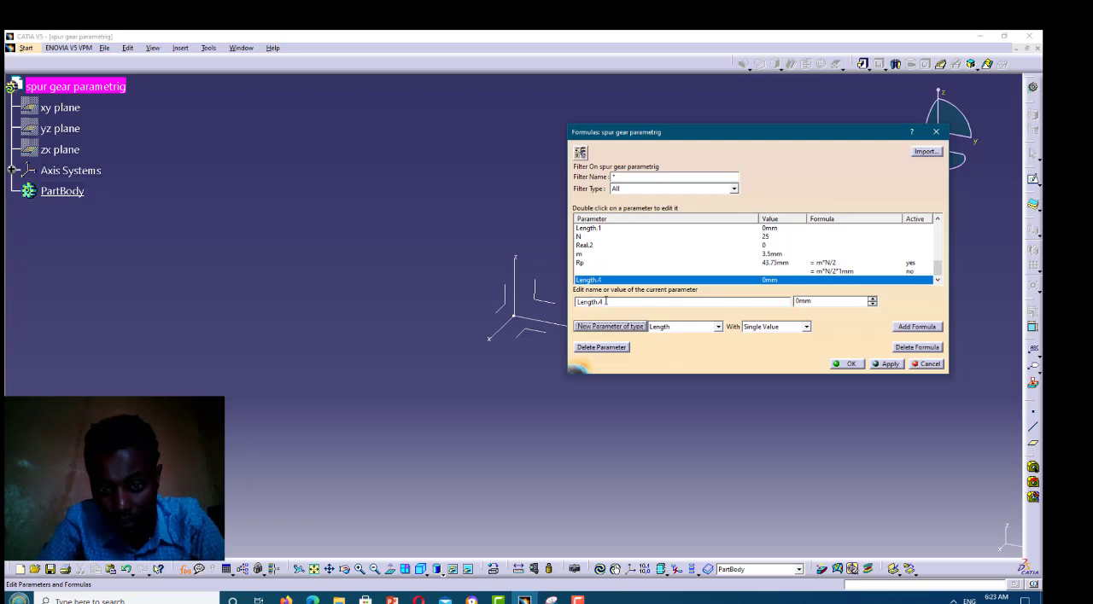
pyautogui.click(575, 304)
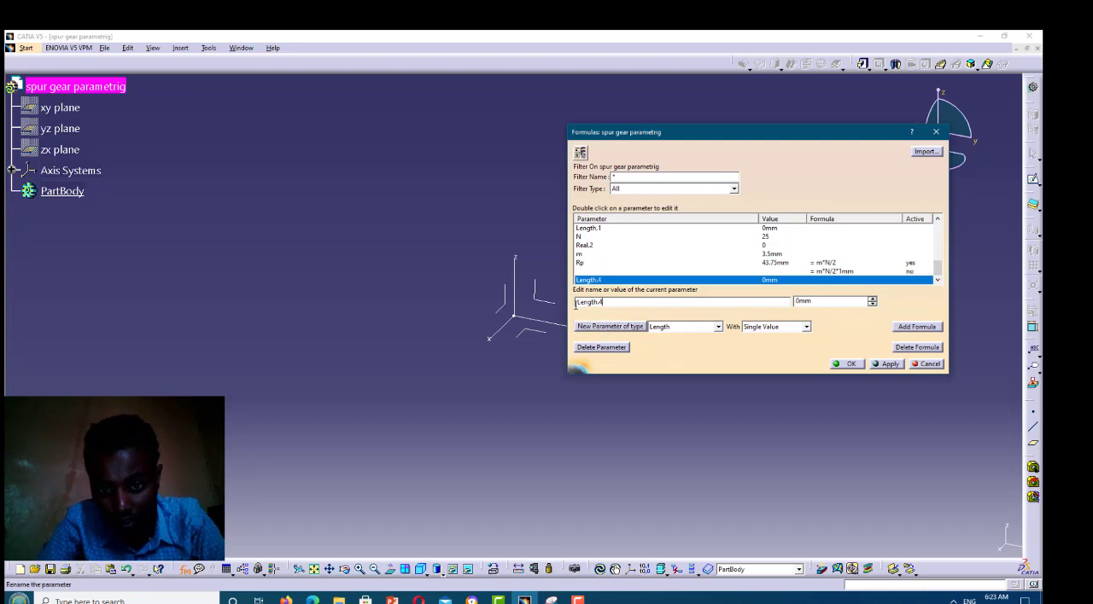
pyautogui.doubleClick(575, 304)
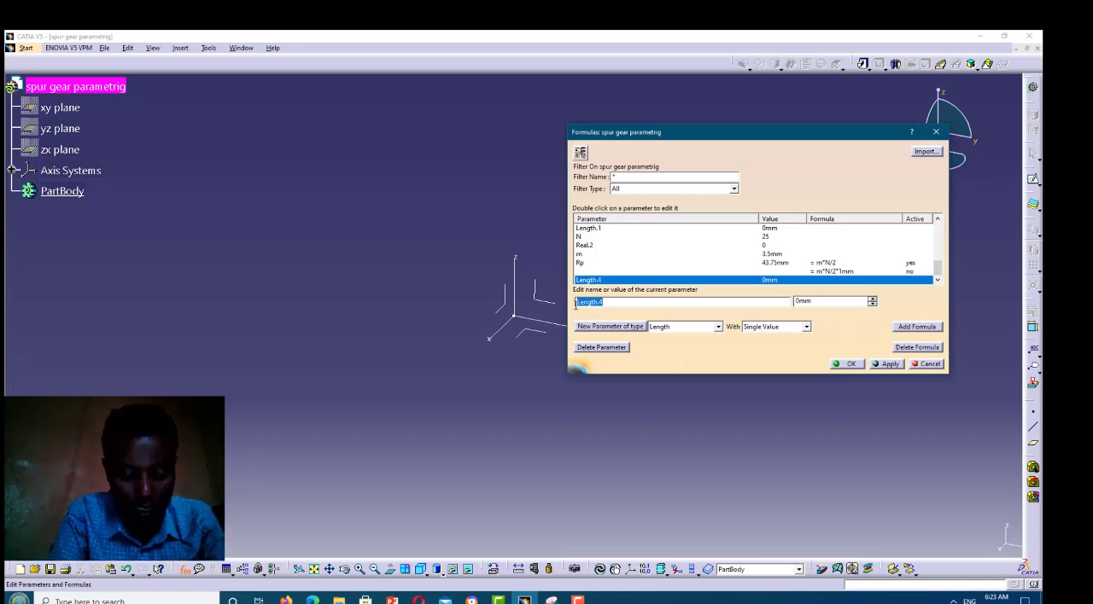
pyautogui.write('R')
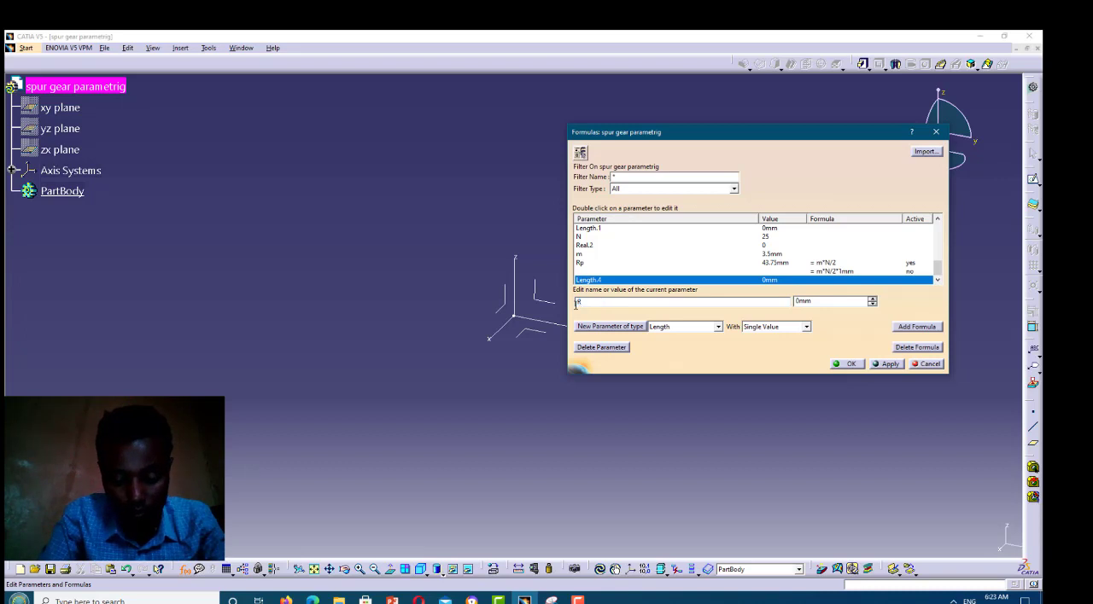
pyautogui.write('b')
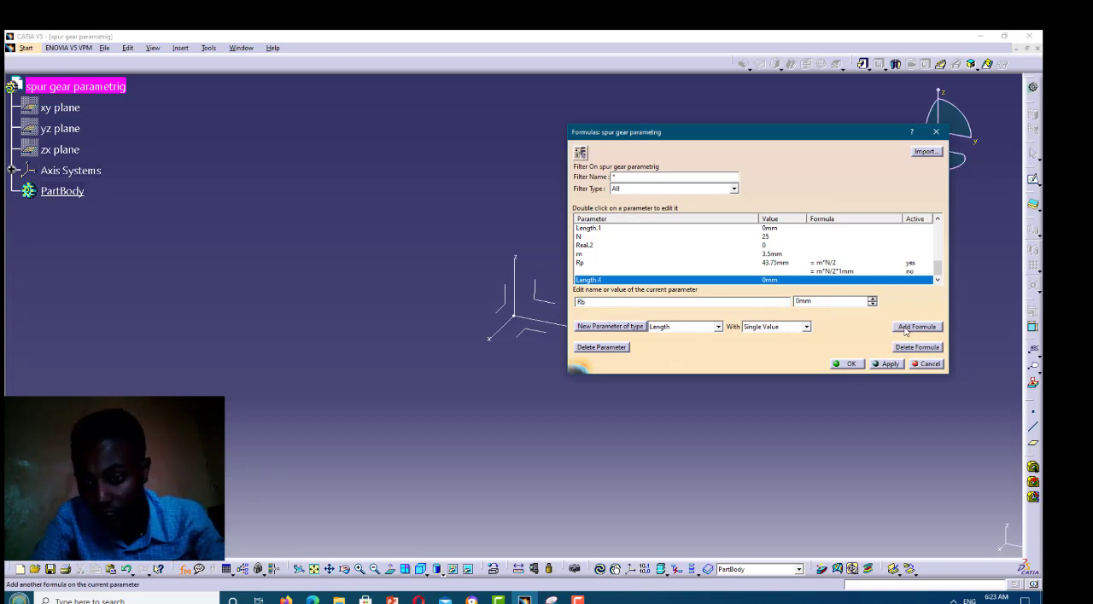
# Define the Rb parameter with the formula 0.94*Rp
pyautogui.click(904, 326)
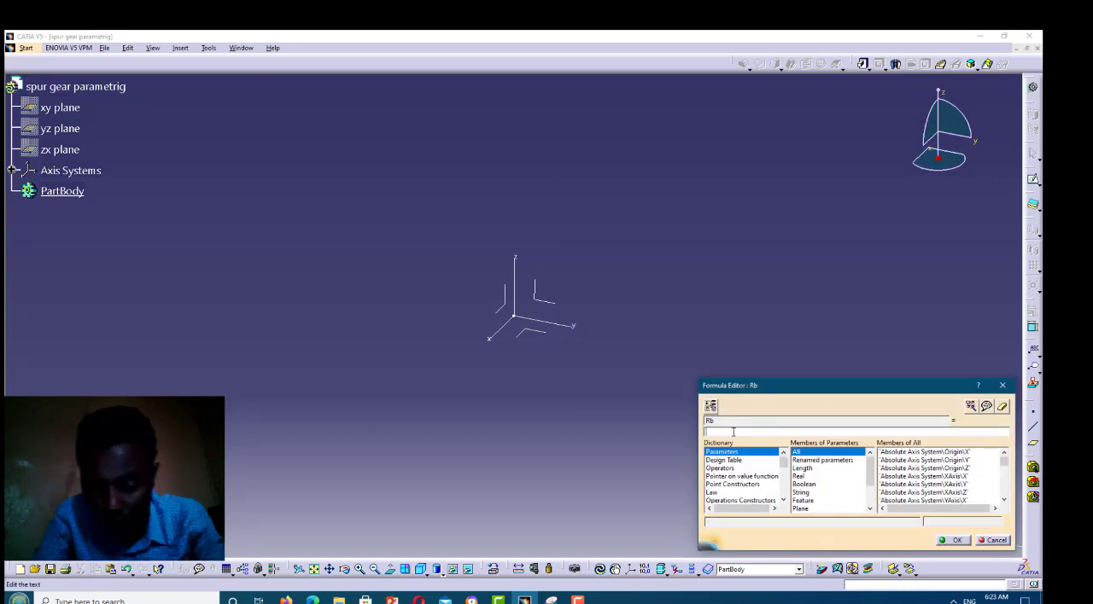
pyautogui.write('0')
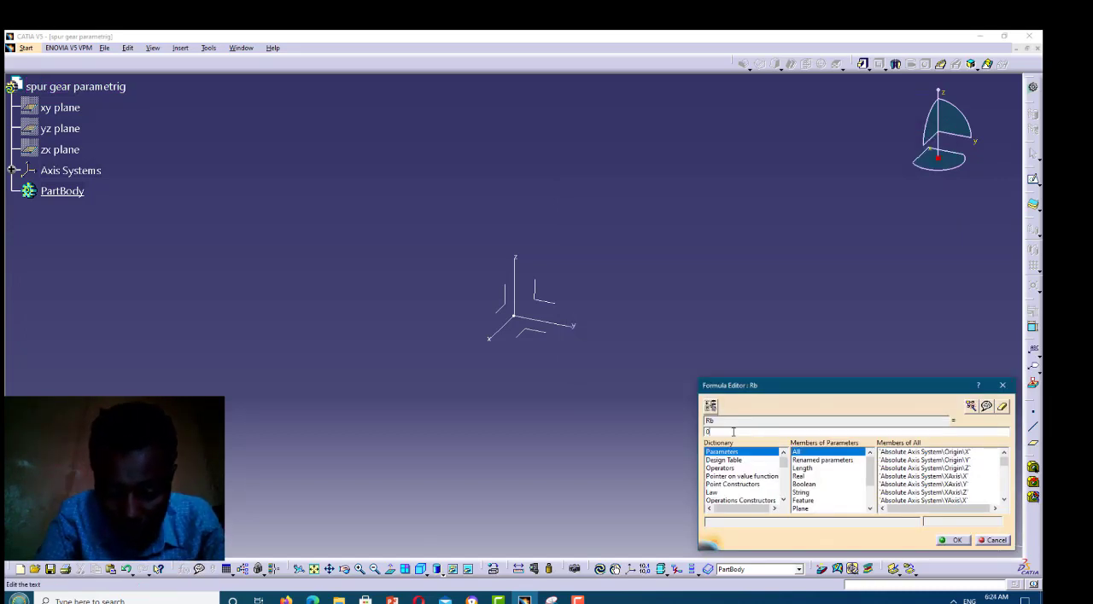
pyautogui.write('.9')
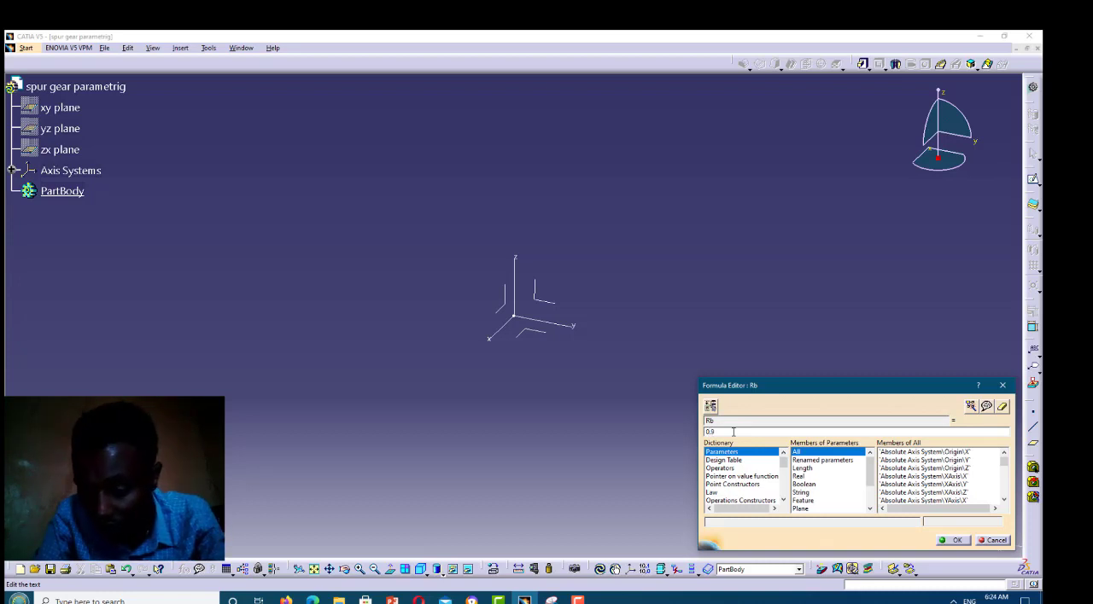
pyautogui.write('4')
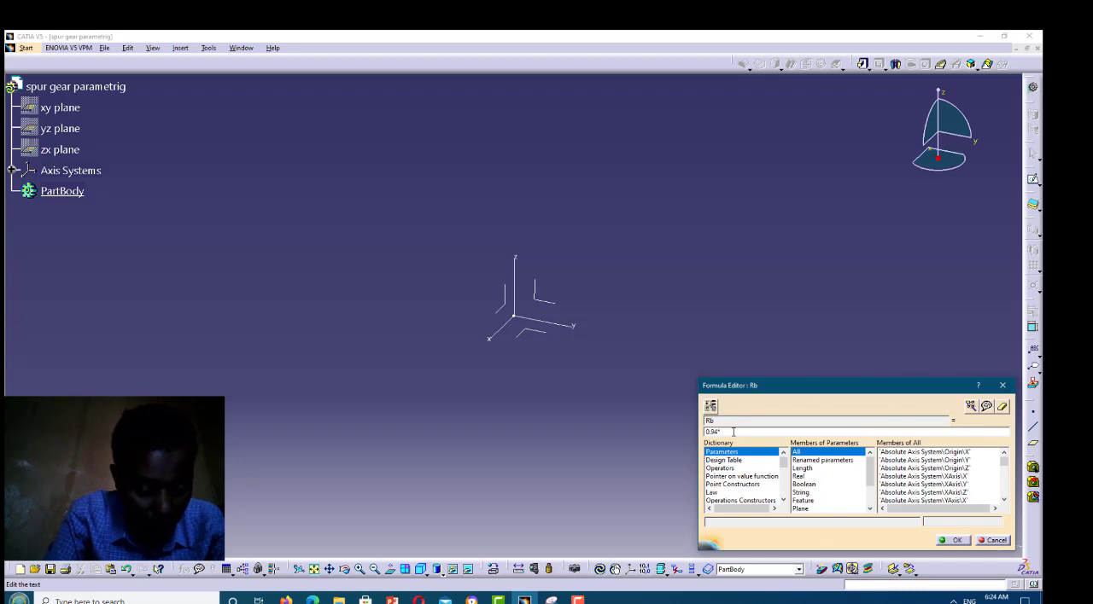
pyautogui.write('*')
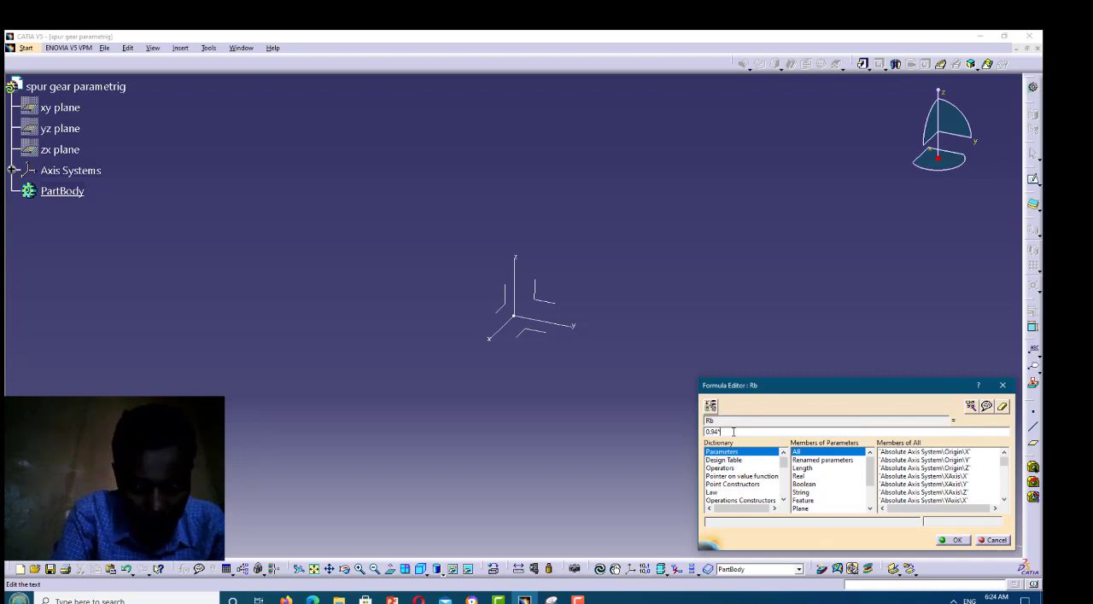
pyautogui.write('Rp')
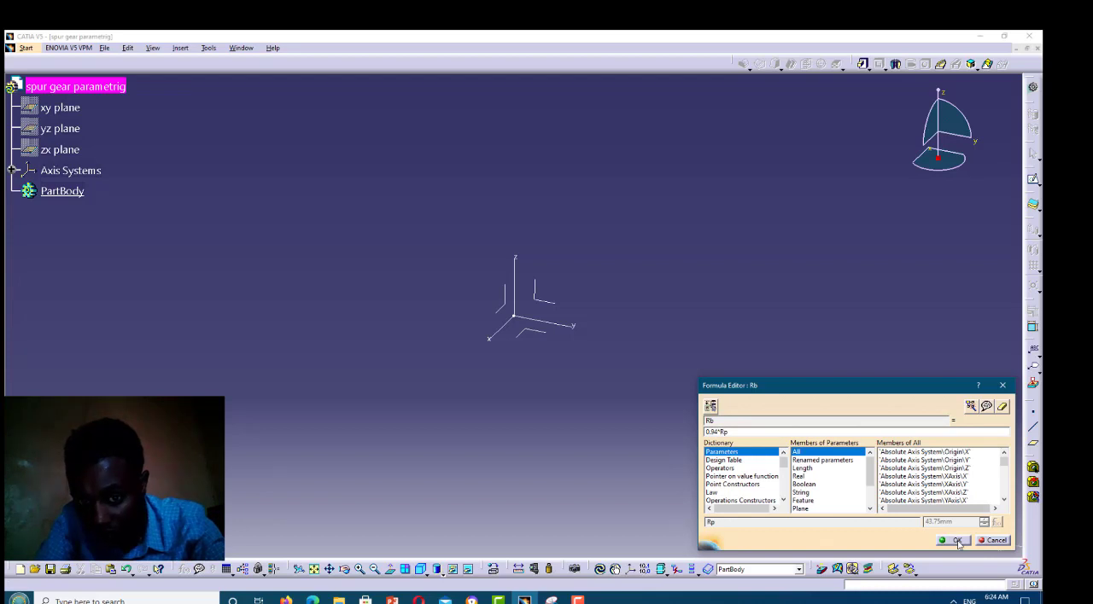
pyautogui.click(956, 542)
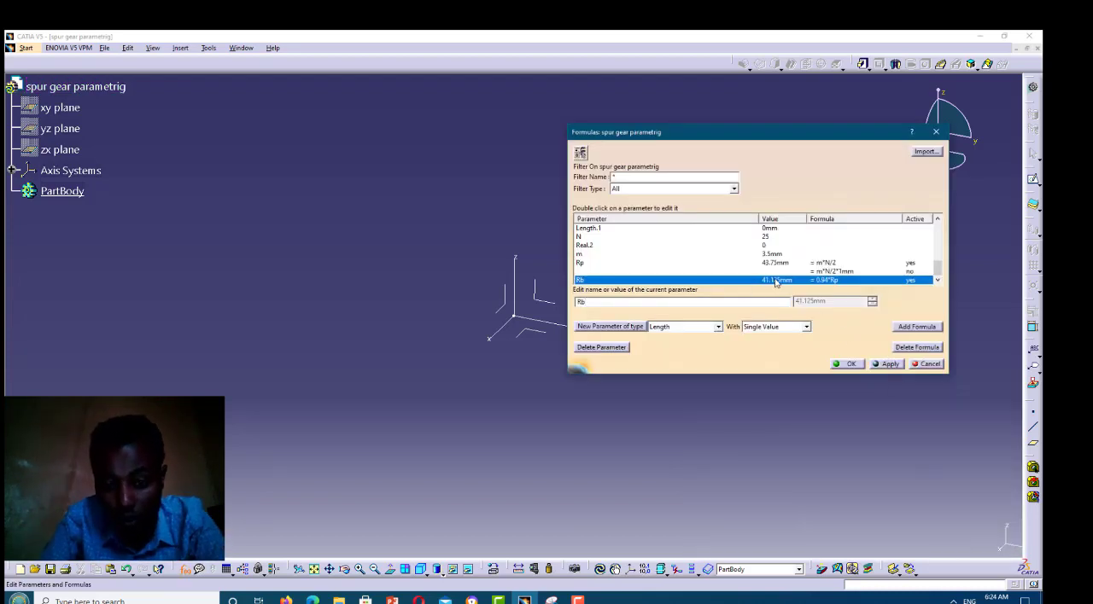
# Add another single-value Length parameter and name it Ra
pyautogui.click(625, 331)
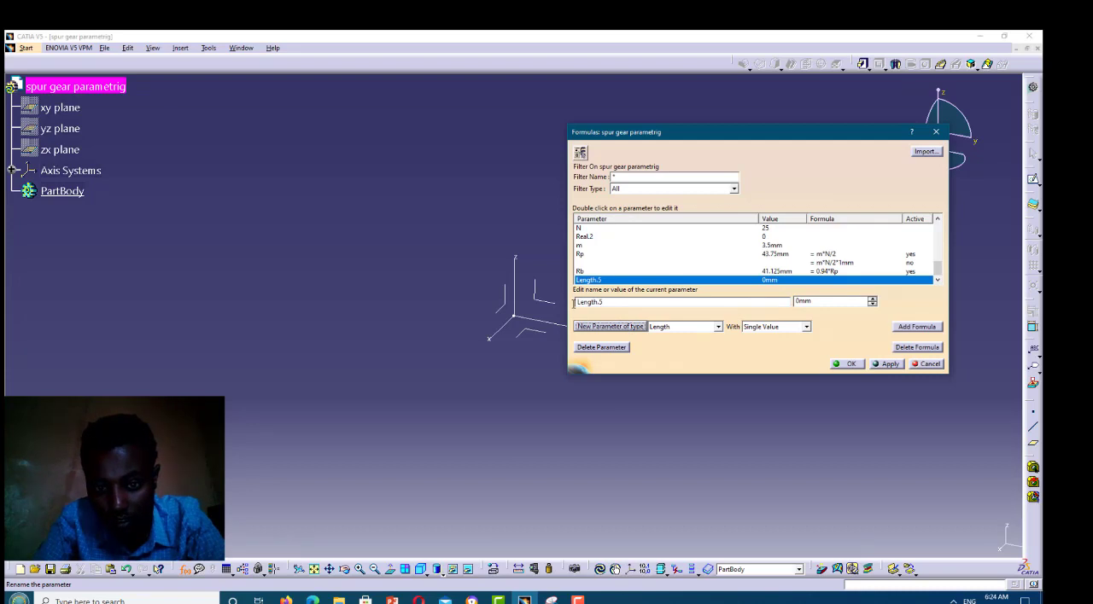
pyautogui.doubleClick(575, 303)
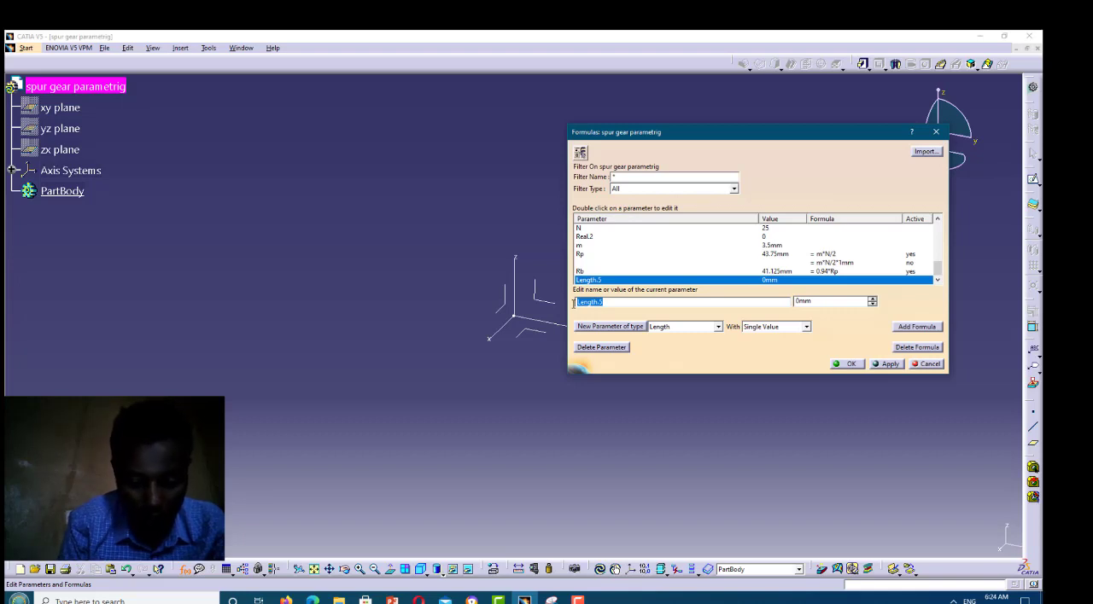
pyautogui.write('Ra')
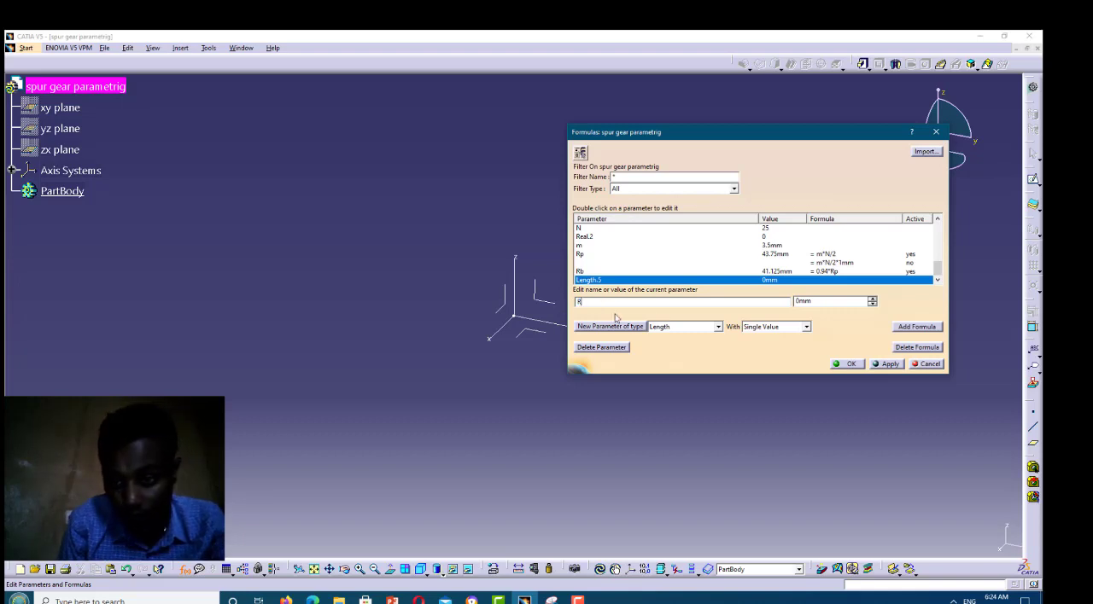
# Define the Ra parameter with the formula Rp+m
pyautogui.click(911, 331)
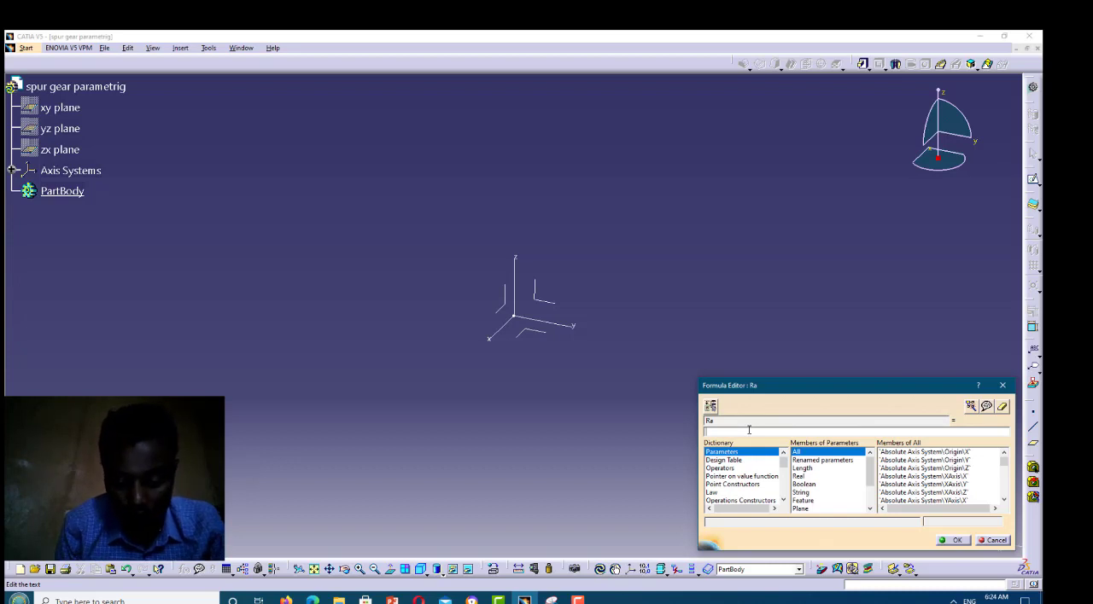
pyautogui.write('Rp')
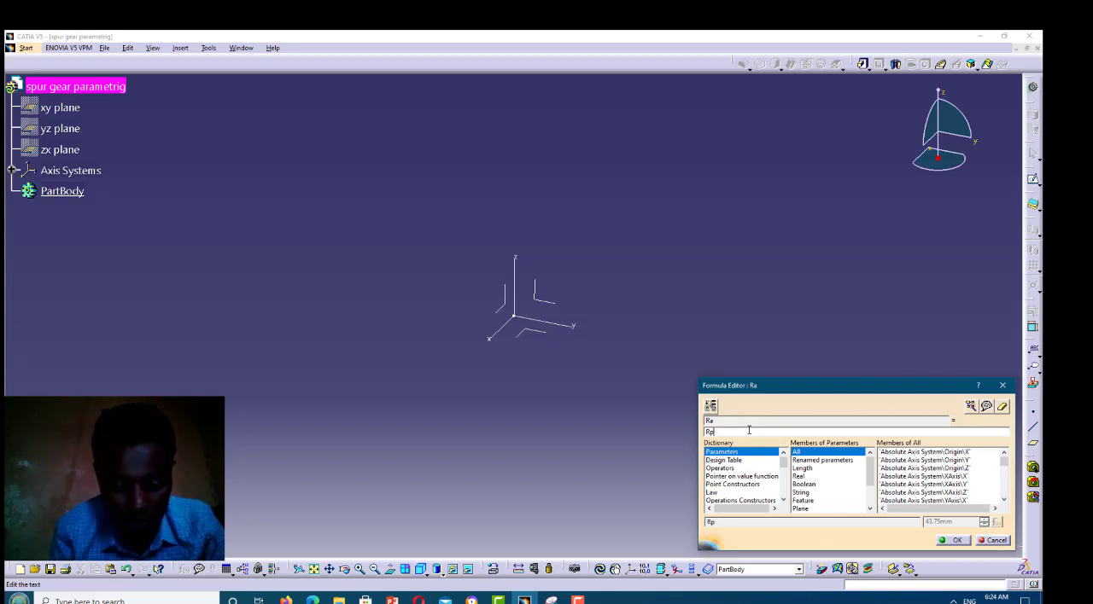
pyautogui.write('-')
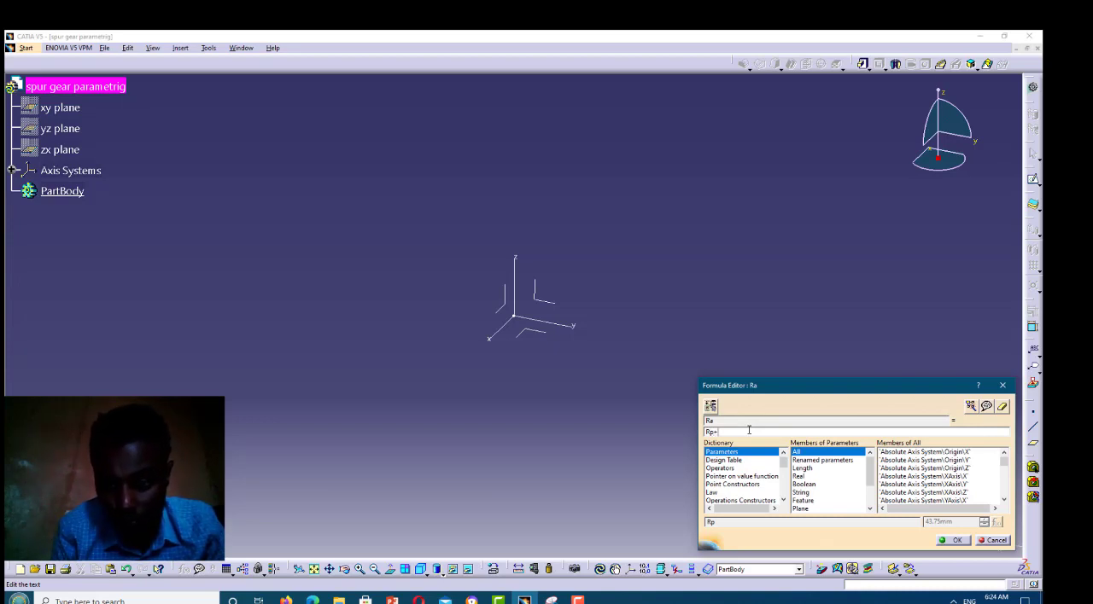
pyautogui.write('m')
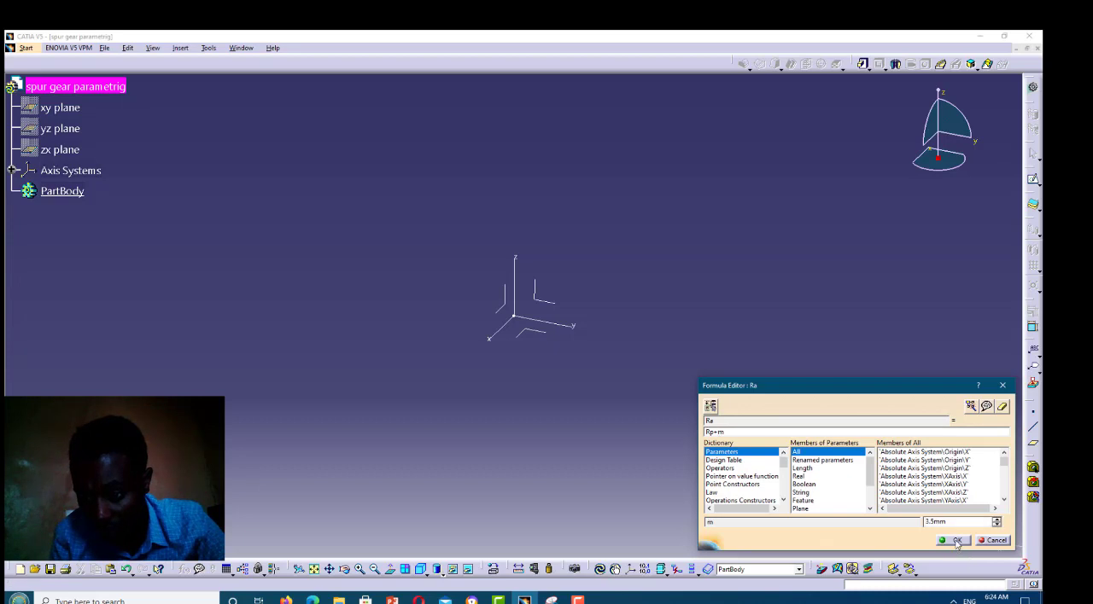
pyautogui.click(955, 541)
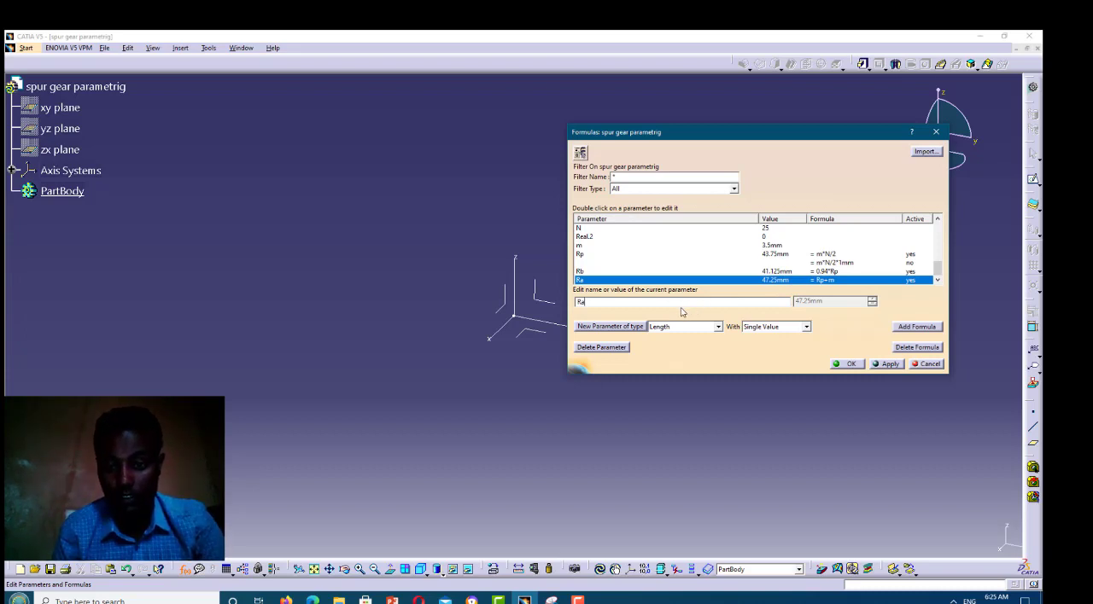
# Add another single-value Length parameter and name it Rd
pyautogui.click(597, 329)
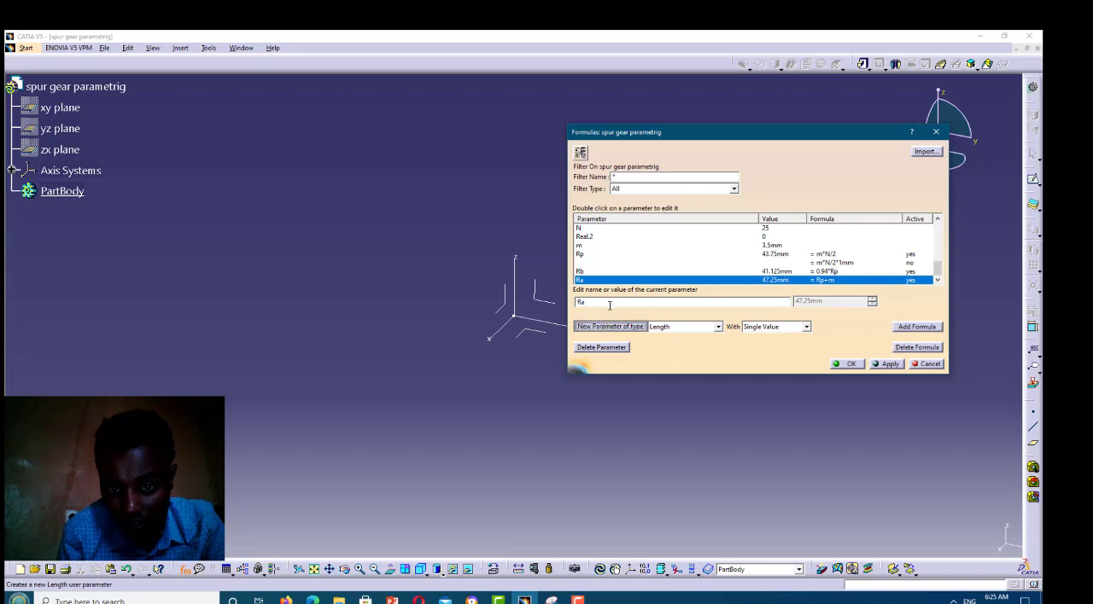
pyautogui.moveTo(605, 301); pyautogui.dragTo(573, 302)
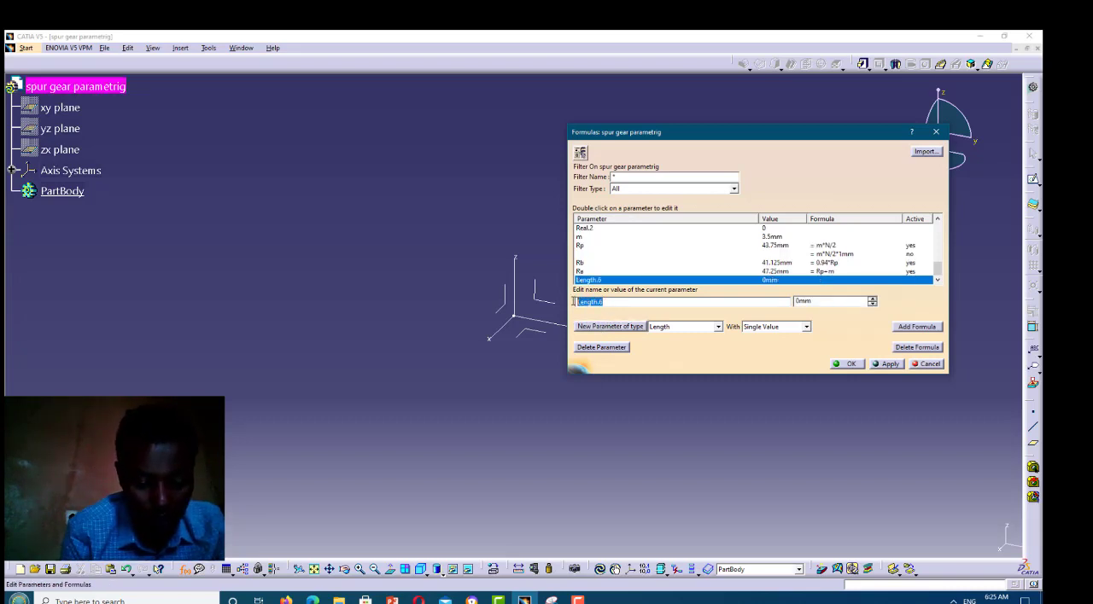
pyautogui.write('Rd')
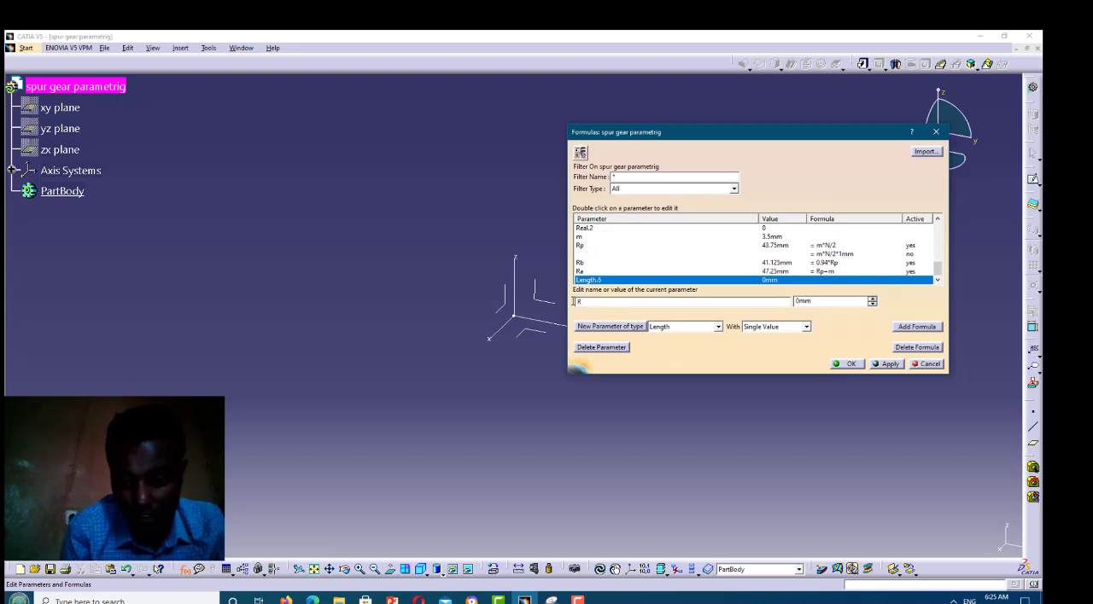
# Define the Rd parameter with the formula Rp-1.25*m and accept the completed parameter list
pyautogui.click(913, 327)
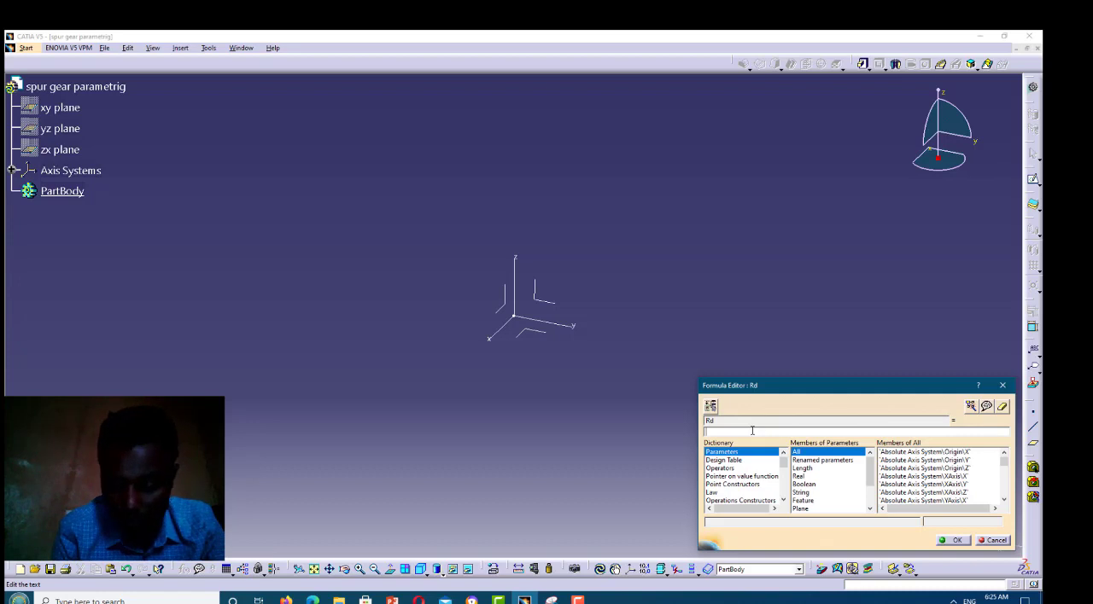
pyautogui.write('Rp-1.25*')
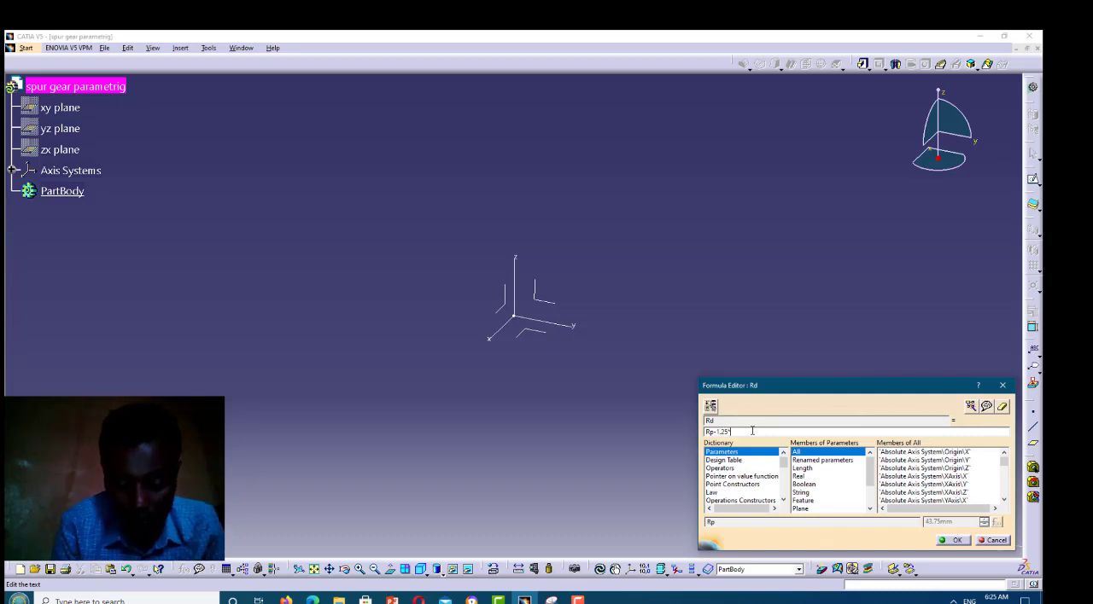
pyautogui.write('m')
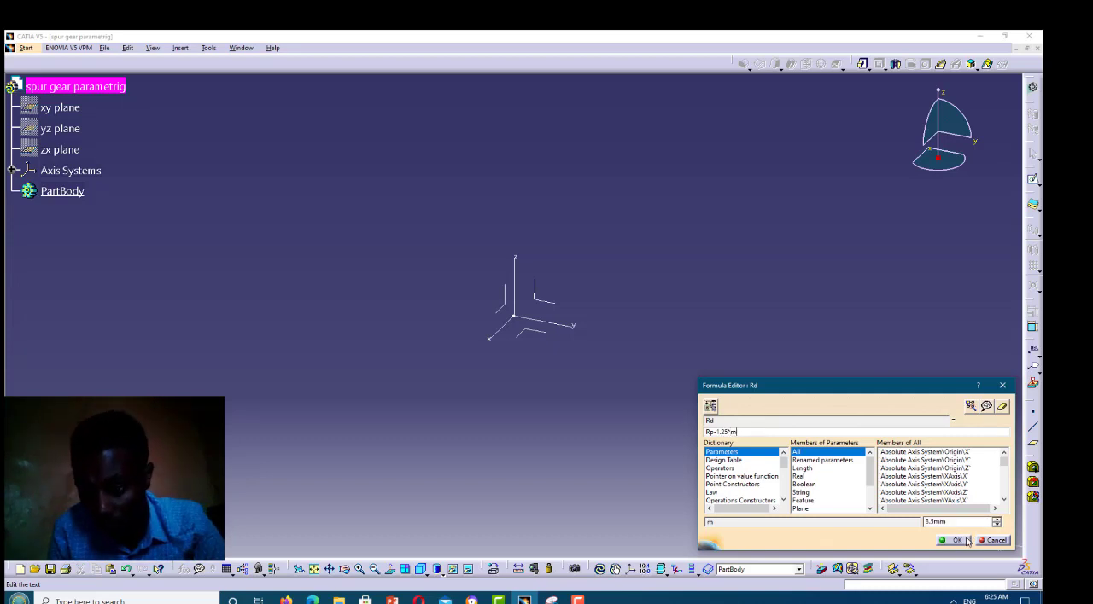
pyautogui.click(957, 540)
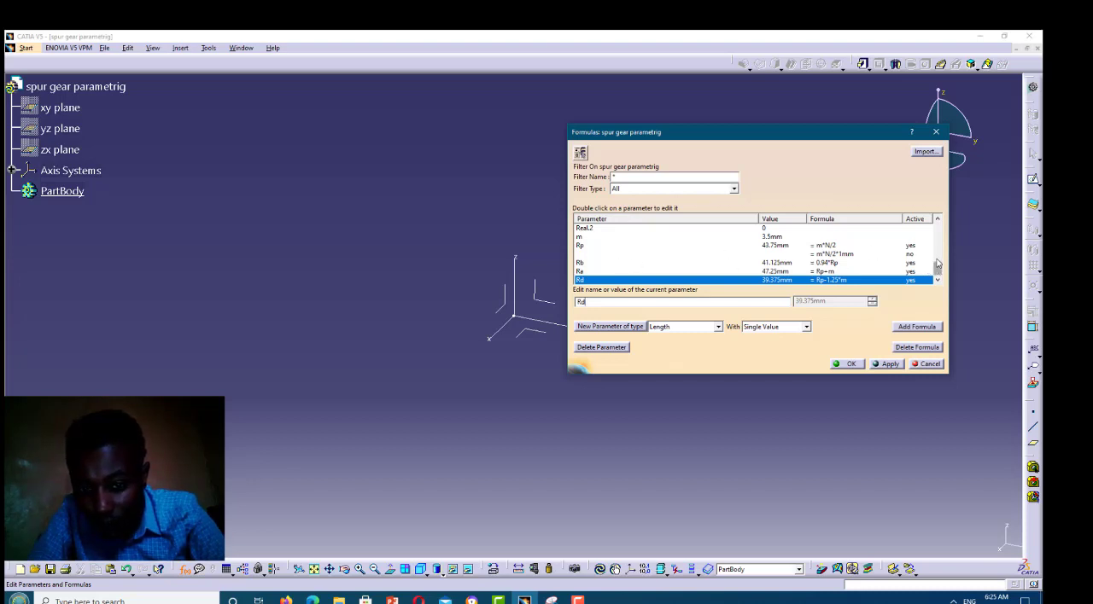
pyautogui.scroll(2, 936, 265)
pyautogui.scroll(-1, 937, 264)
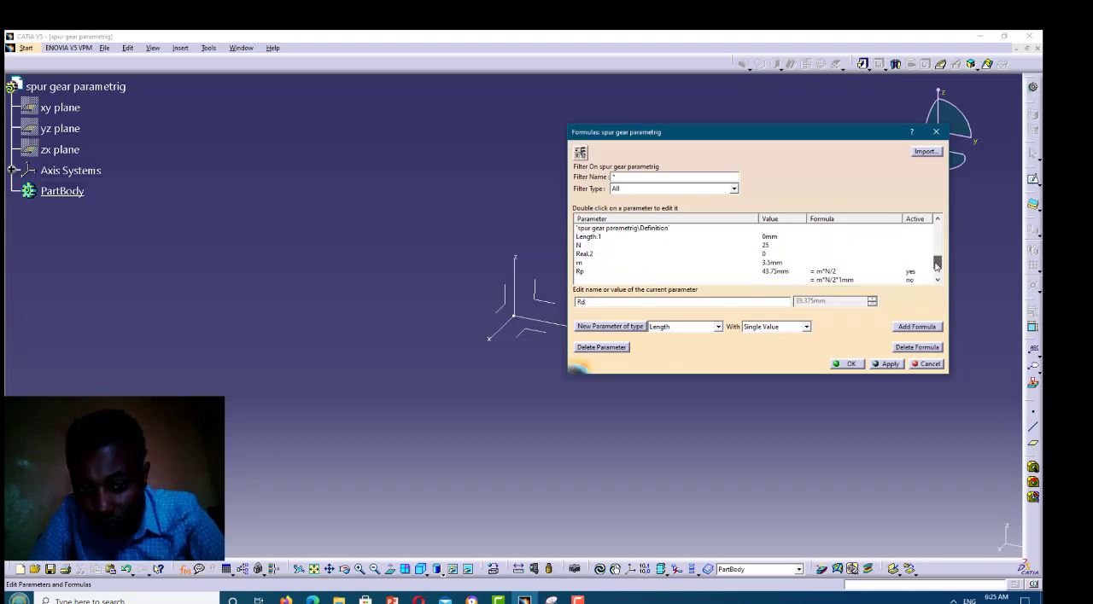
pyautogui.scroll(-1, 936, 268)
pyautogui.scroll(-1, 936, 270)
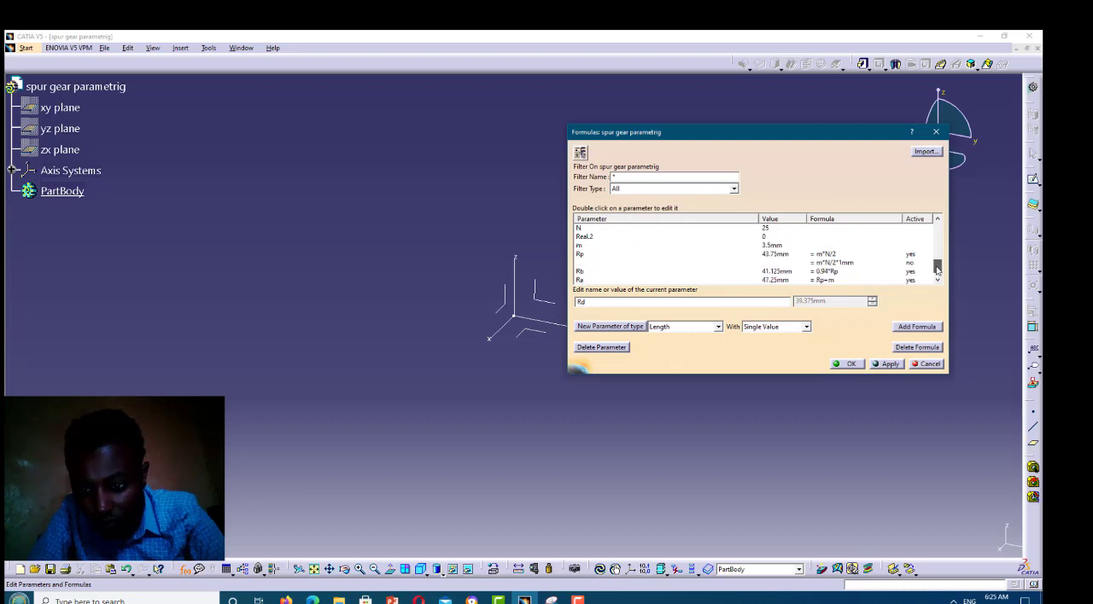
pyautogui.scroll(-1, 937, 270)
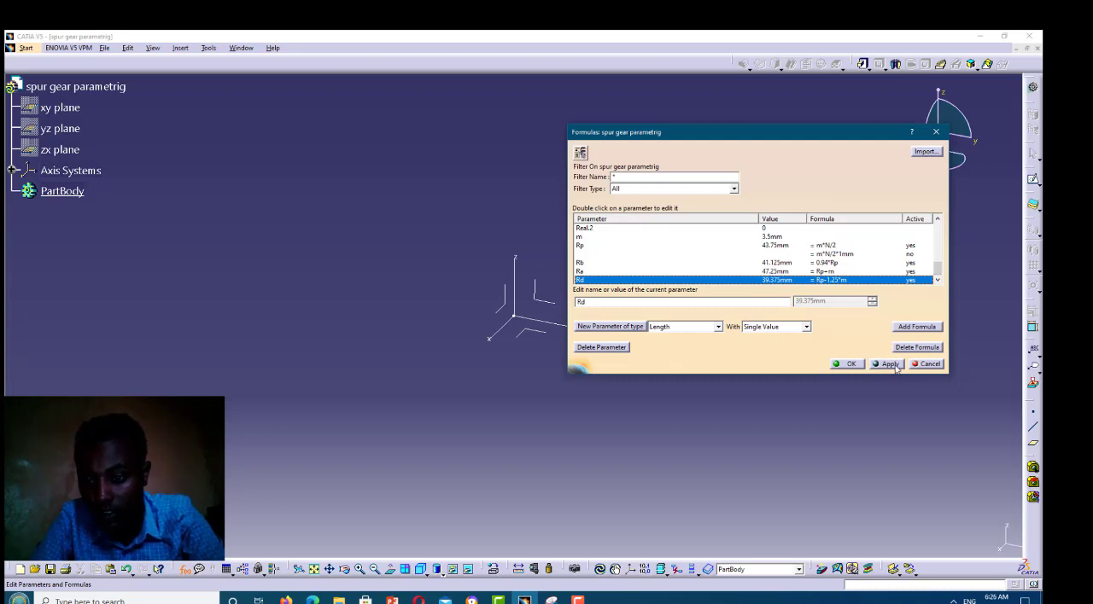
pyautogui.click(848, 365)
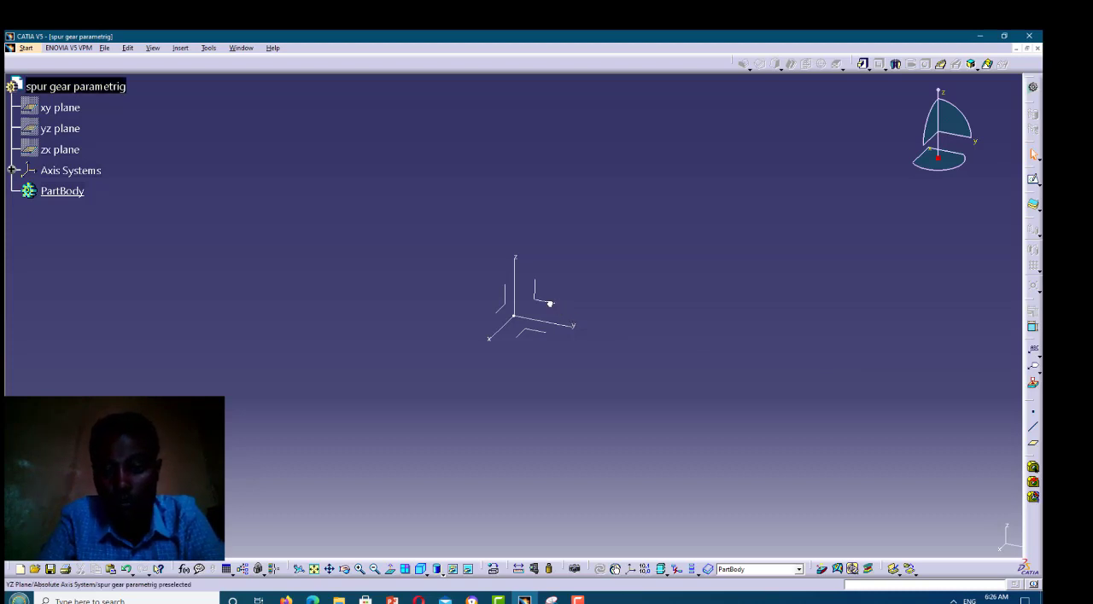
# Sketch two concentric circles centred on the origin of the yz plane, with radii of about 69 mm and 56 mm
pyautogui.click(550, 304)
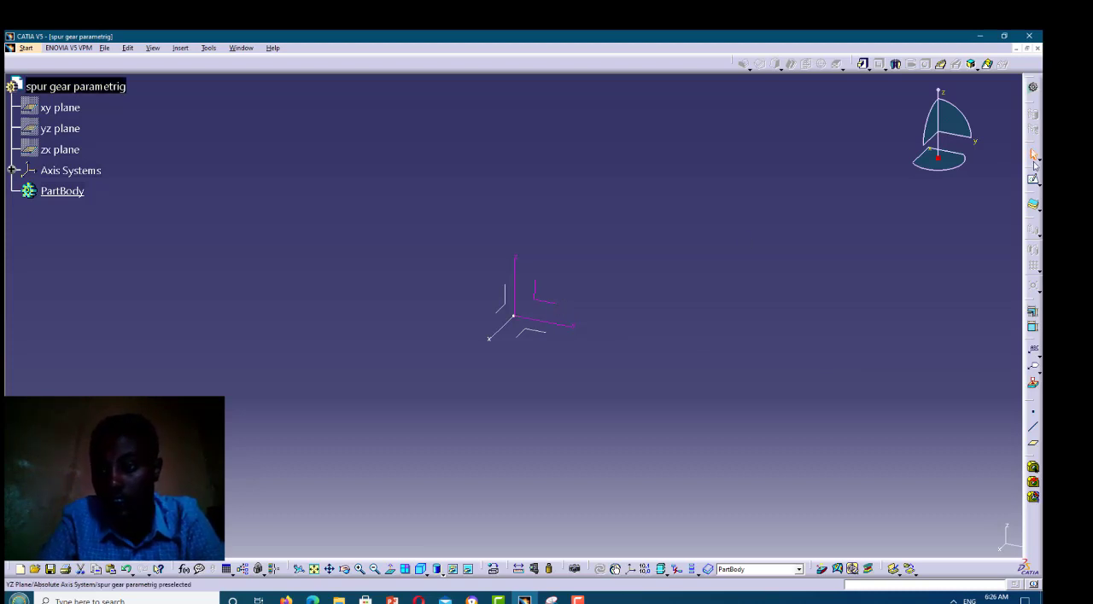
pyautogui.click(1033, 180)
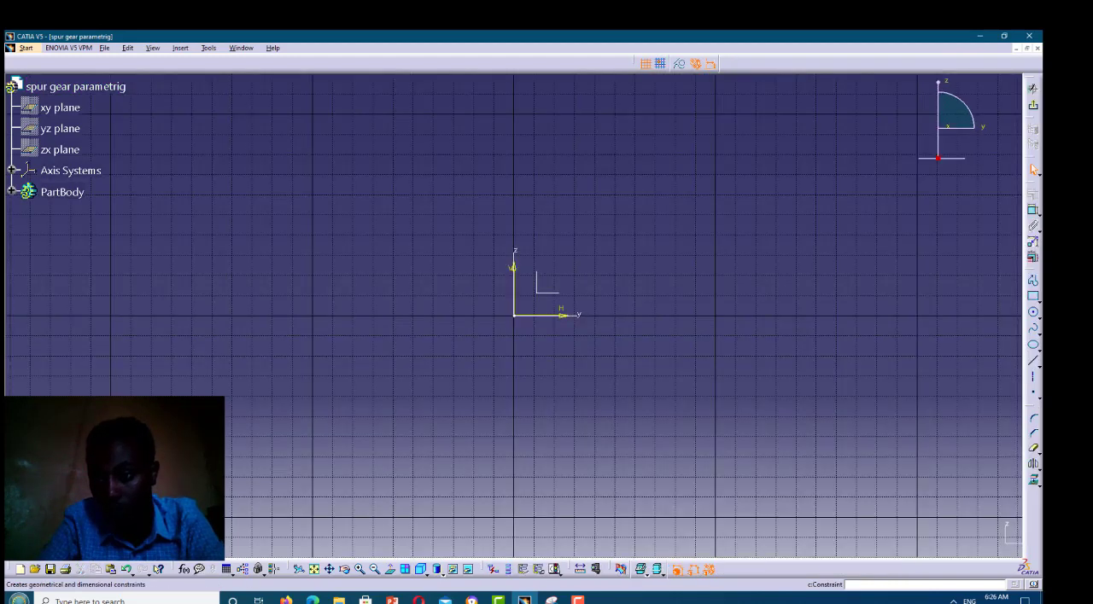
pyautogui.click(1034, 316)
pyautogui.click(1033, 315)
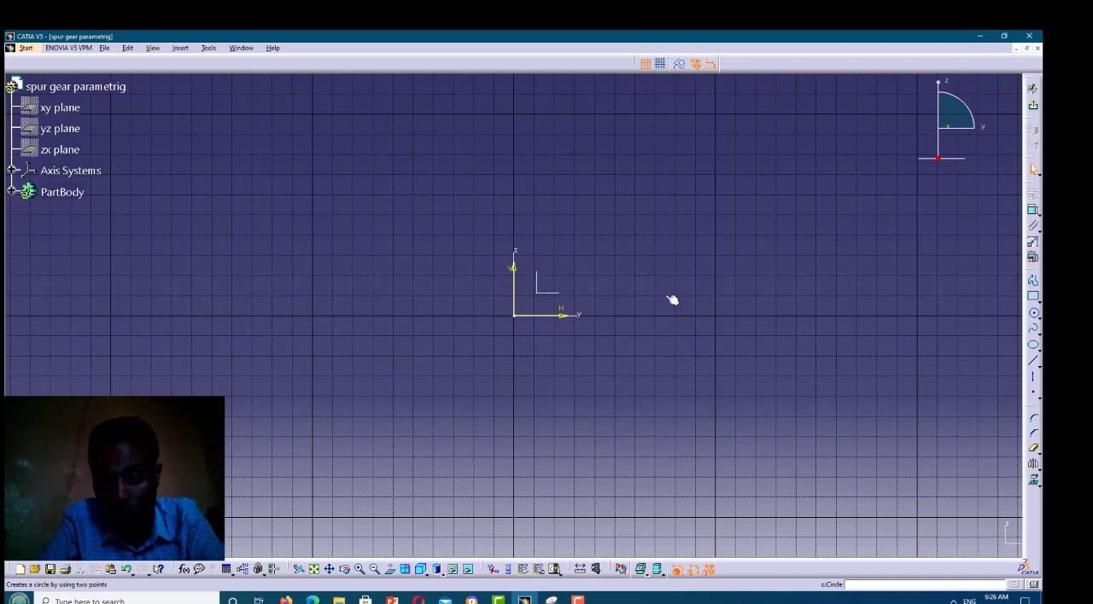
pyautogui.click(514, 316)
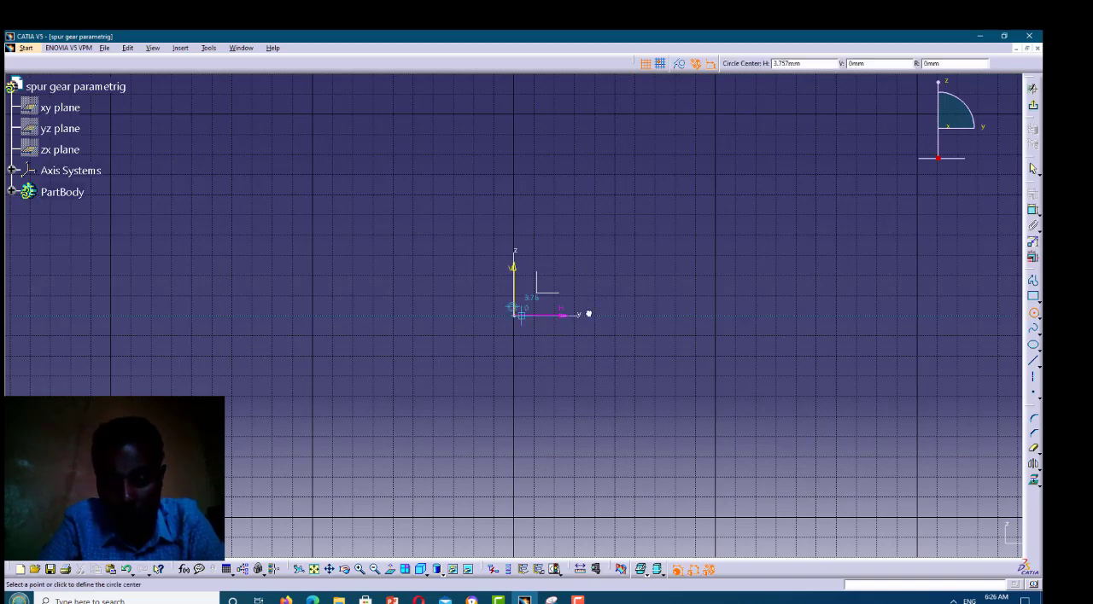
pyautogui.click(654, 316)
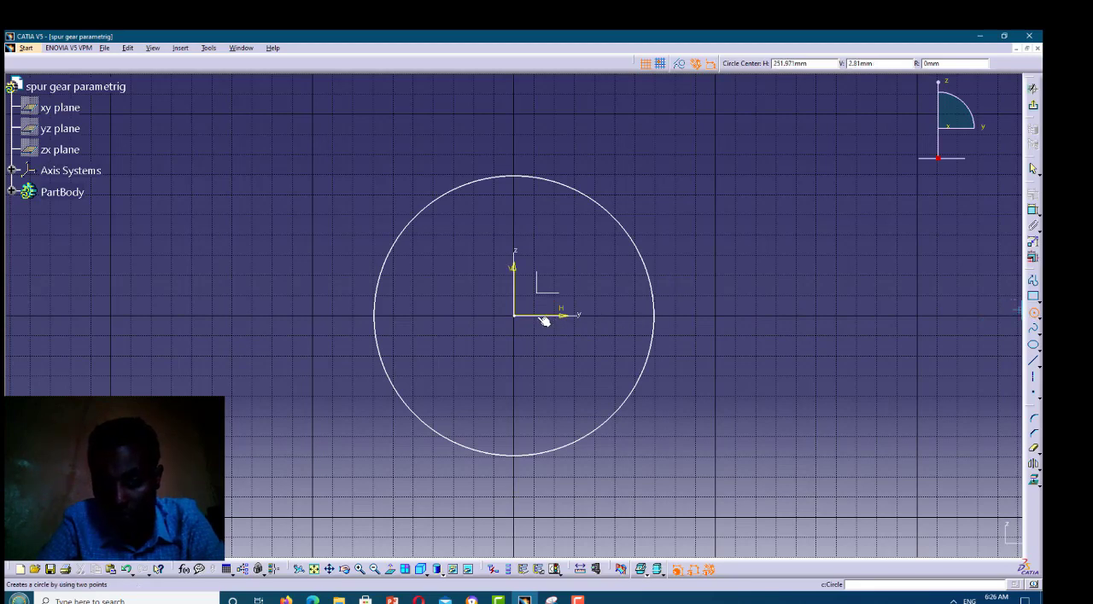
pyautogui.press('Escape')
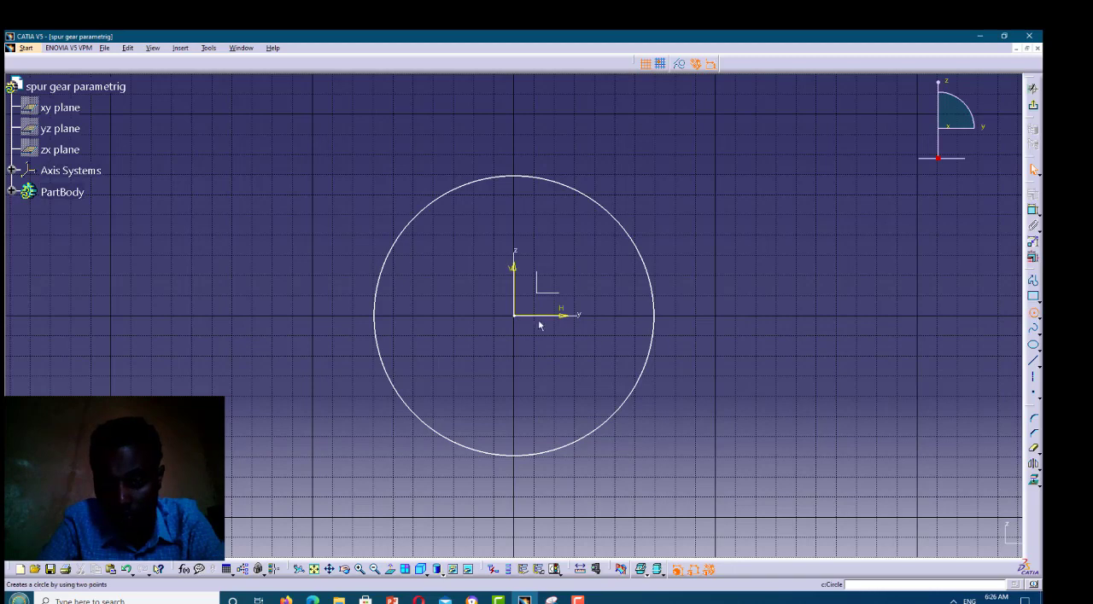
pyautogui.click(627, 314)
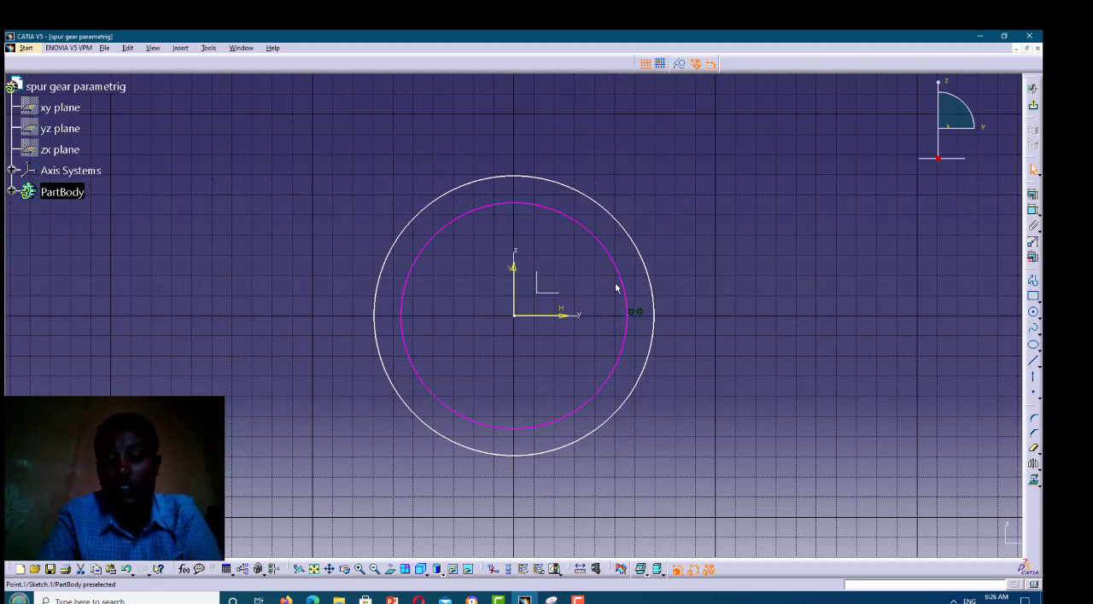
pyautogui.click(629, 296)
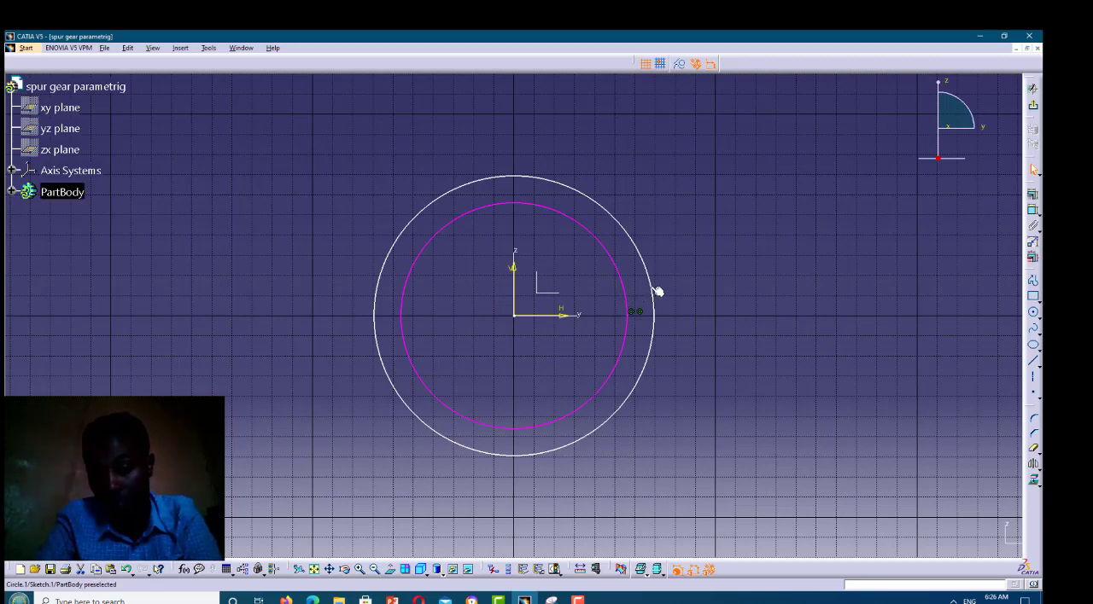
# Add radius dimensions to the outer and inner circles
pyautogui.click(653, 288)
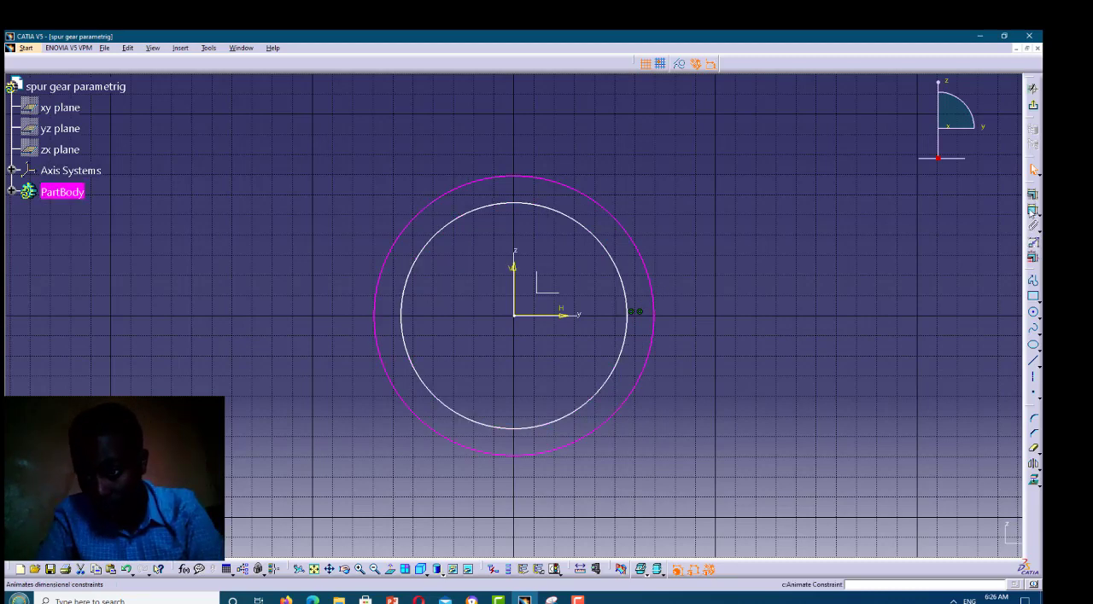
pyautogui.click(1033, 210)
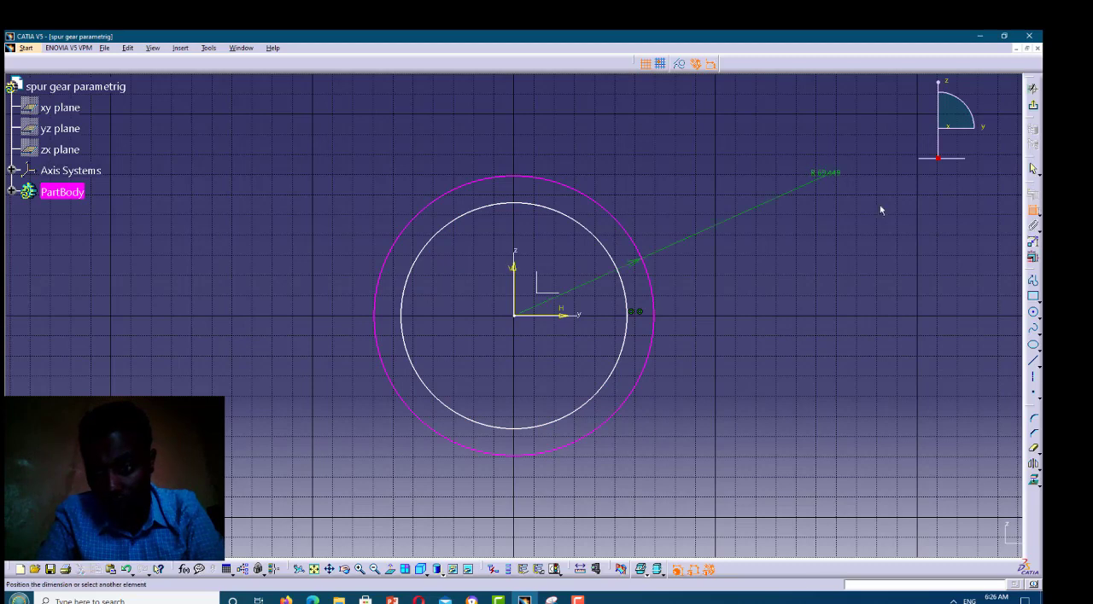
pyautogui.click(565, 229)
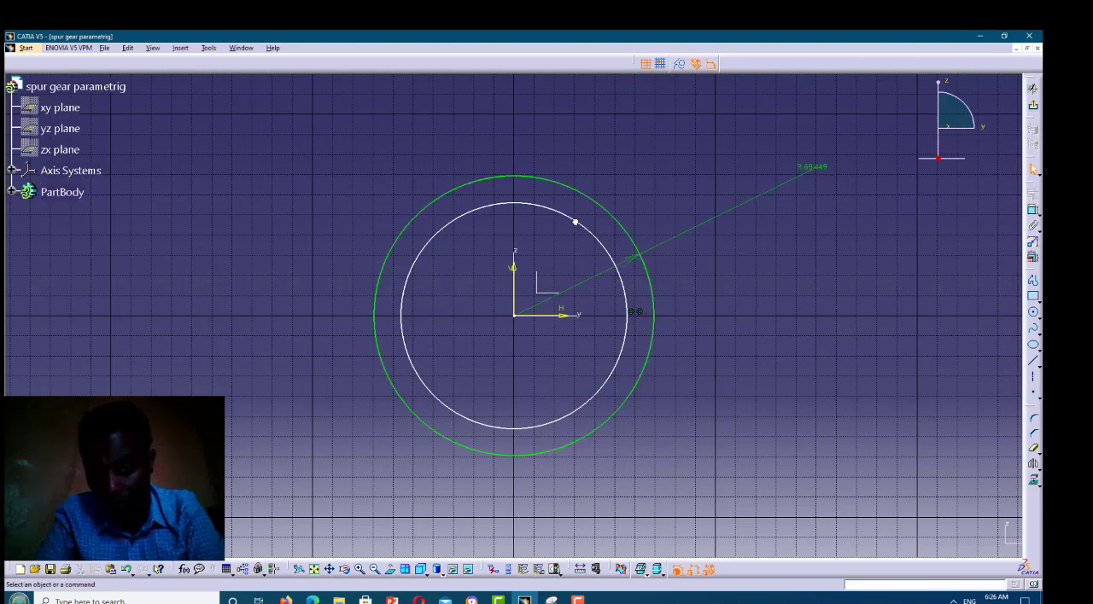
pyautogui.click(1033, 212)
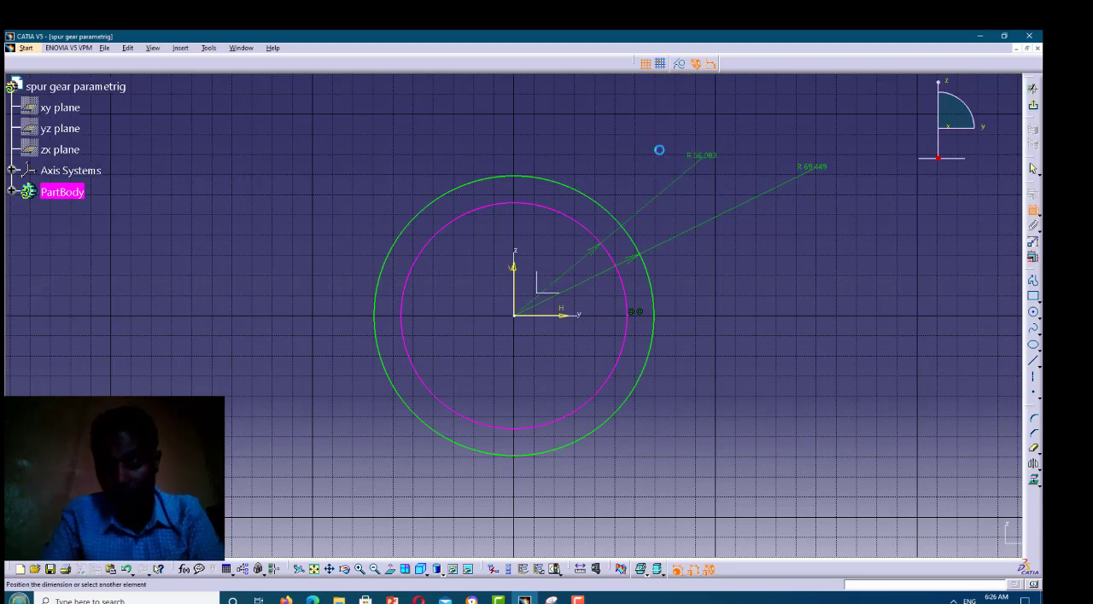
pyautogui.click(659, 149)
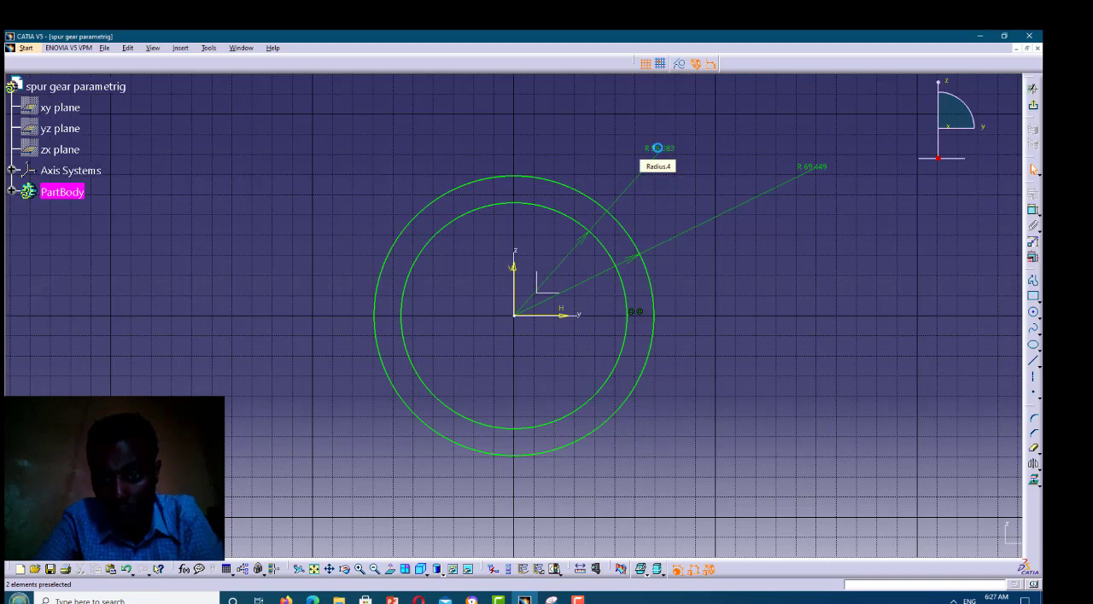
# Try to link the inner circle's radius to the Rb parameter through a formula
pyautogui.click(658, 150)
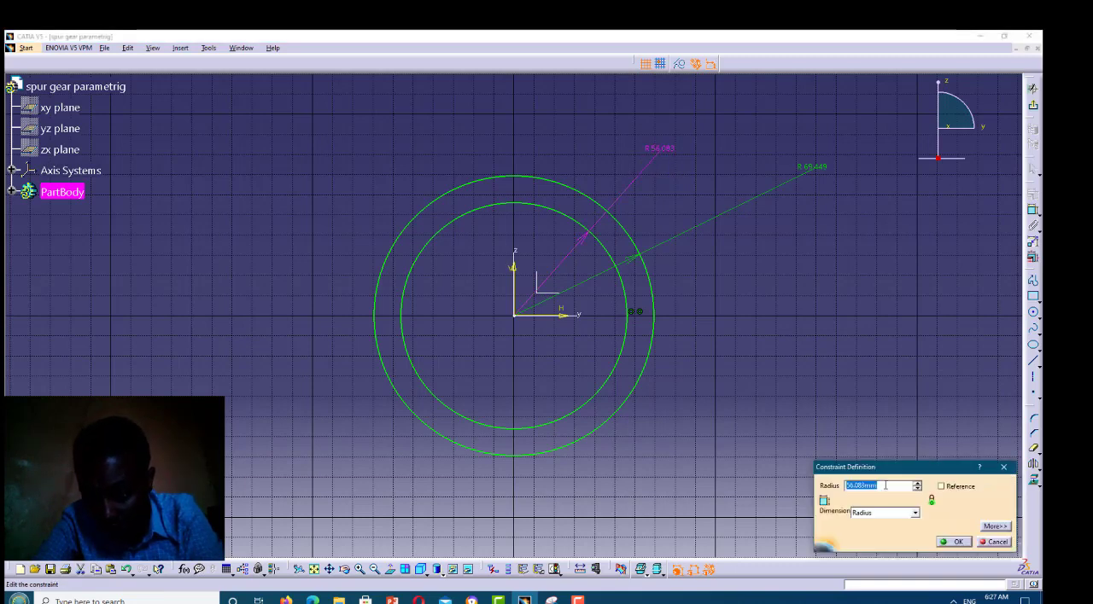
pyautogui.click(886, 486)
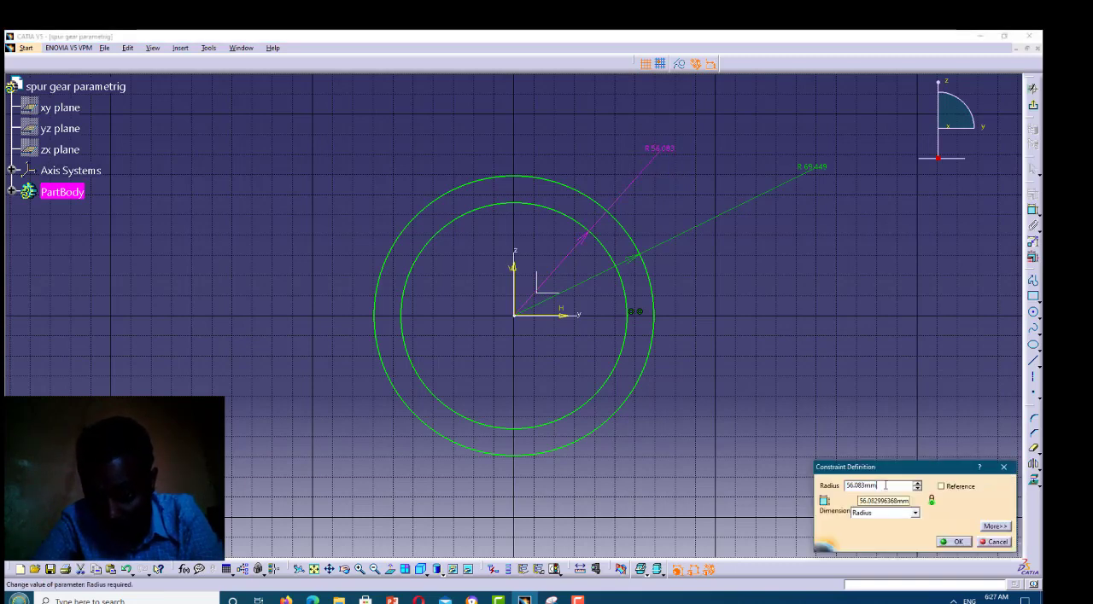
pyautogui.rightClick(885, 486)
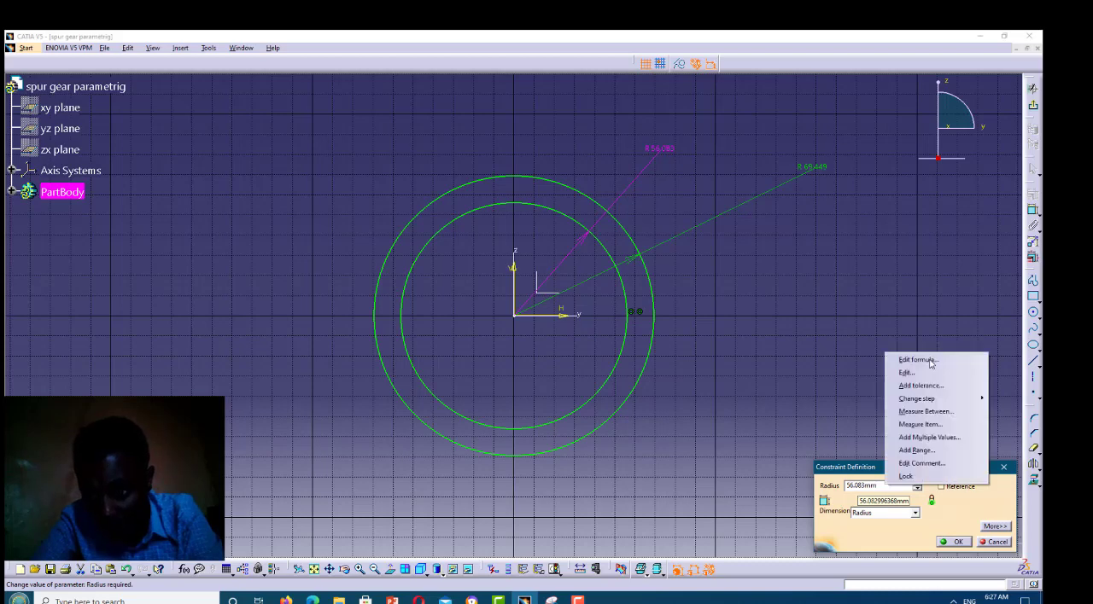
pyautogui.click(931, 364)
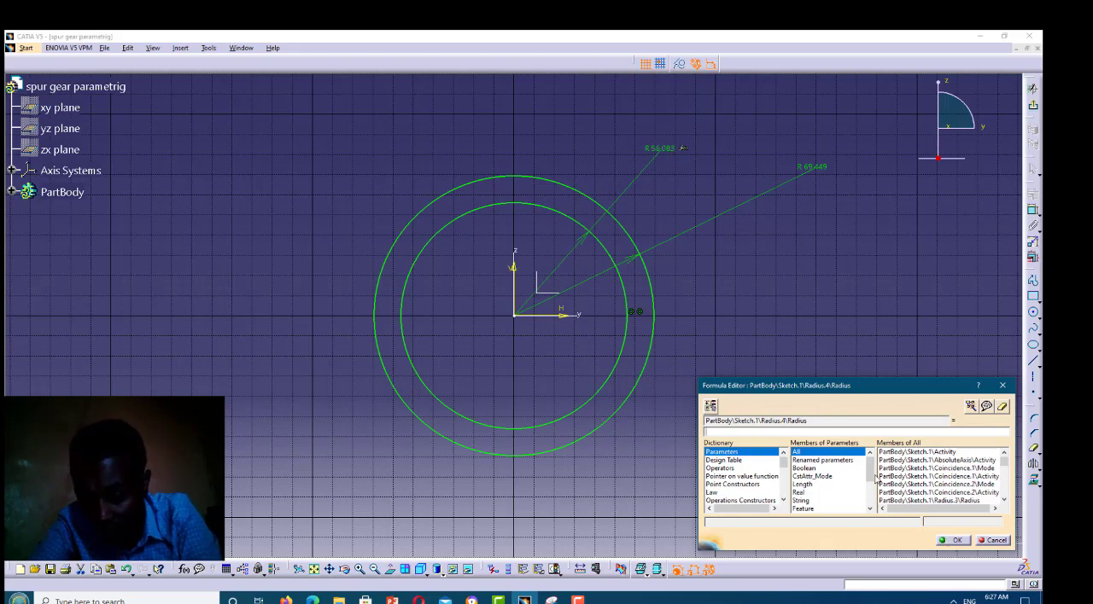
pyautogui.click(1007, 479)
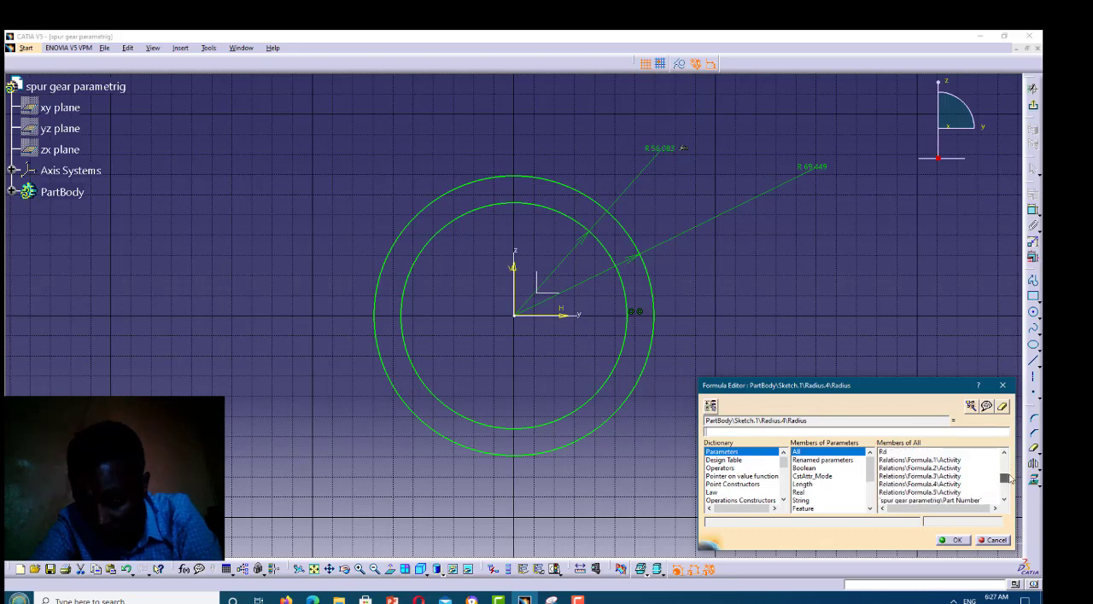
pyautogui.scroll(1, 1008, 479)
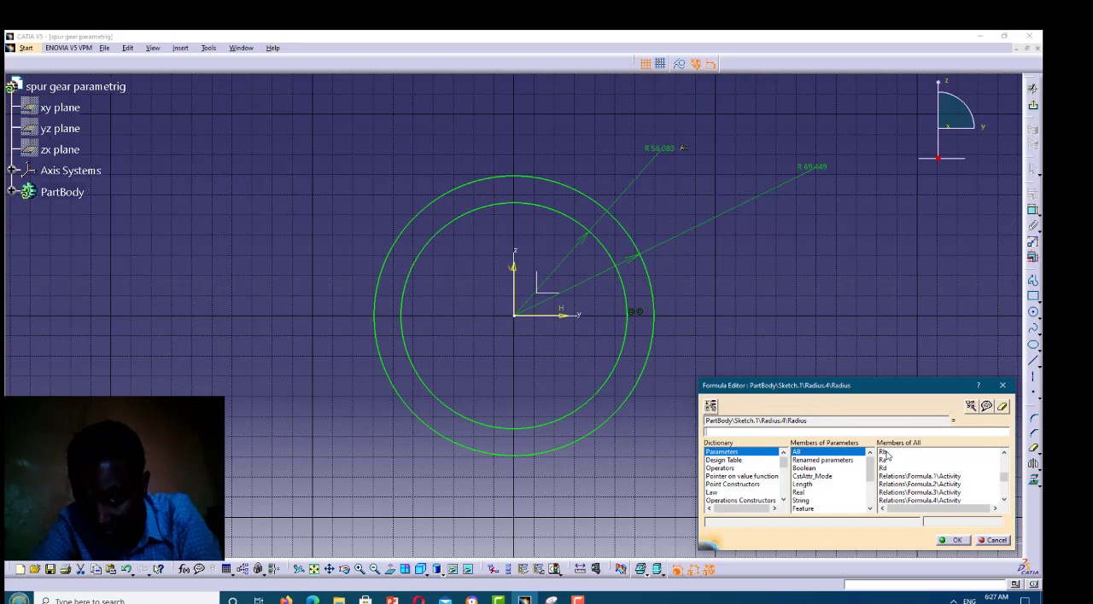
pyautogui.click(885, 453)
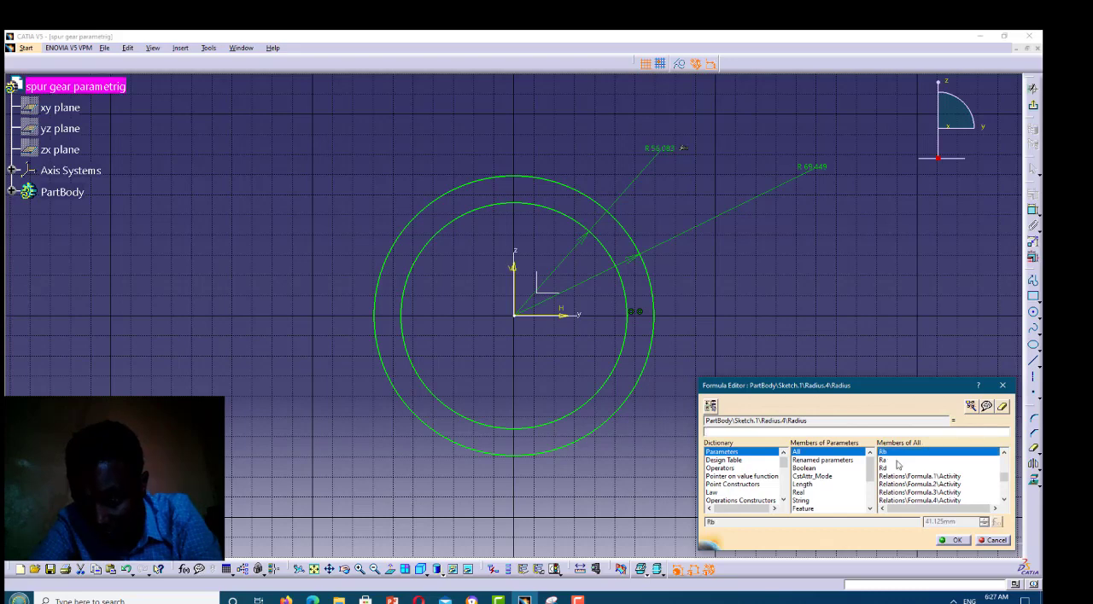
pyautogui.click(957, 542)
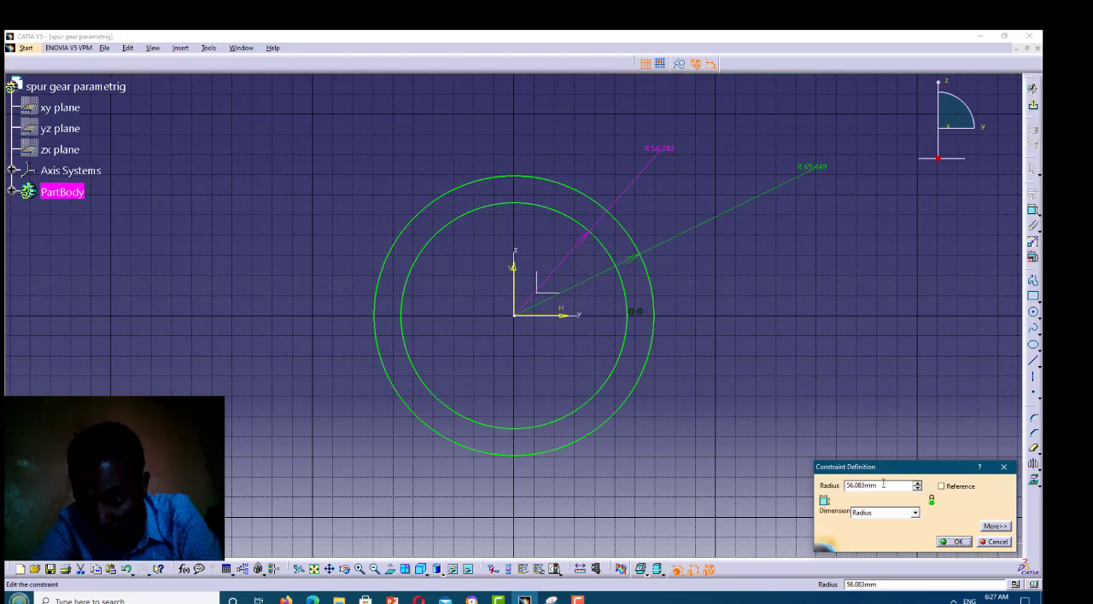
# Set the inner circle's radius to 41.125 mm
pyautogui.moveTo(883, 484); pyautogui.dragTo(838, 485)
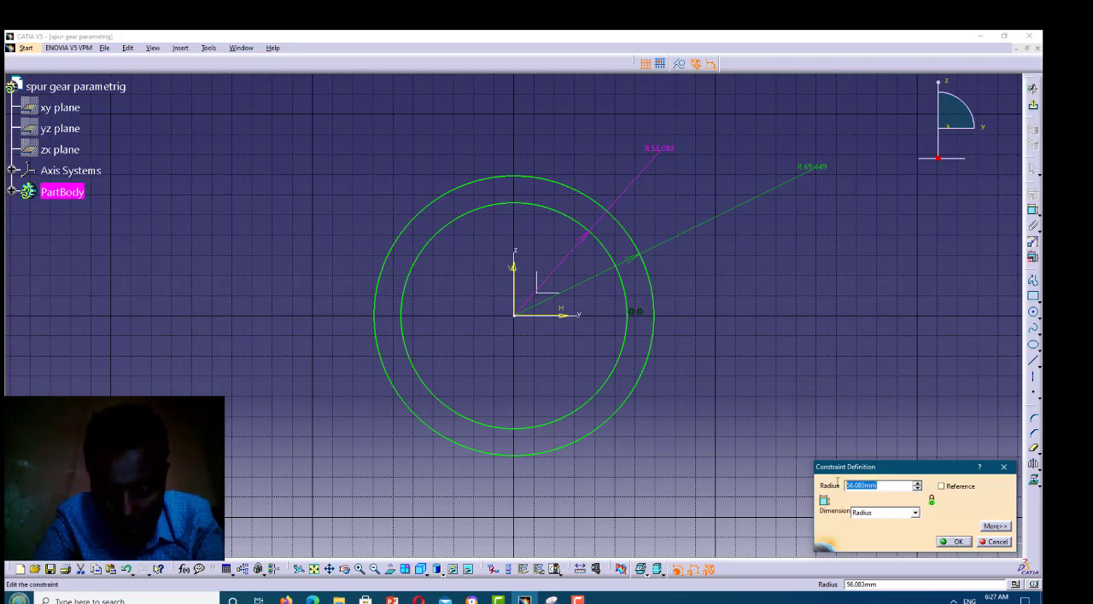
pyautogui.write('41.')
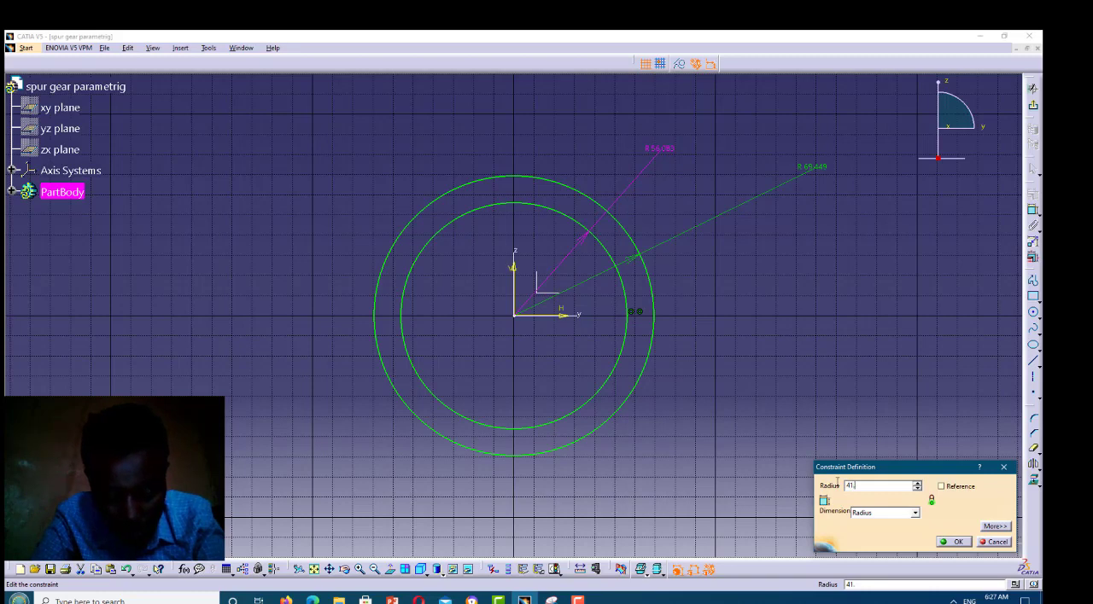
pyautogui.write('125')
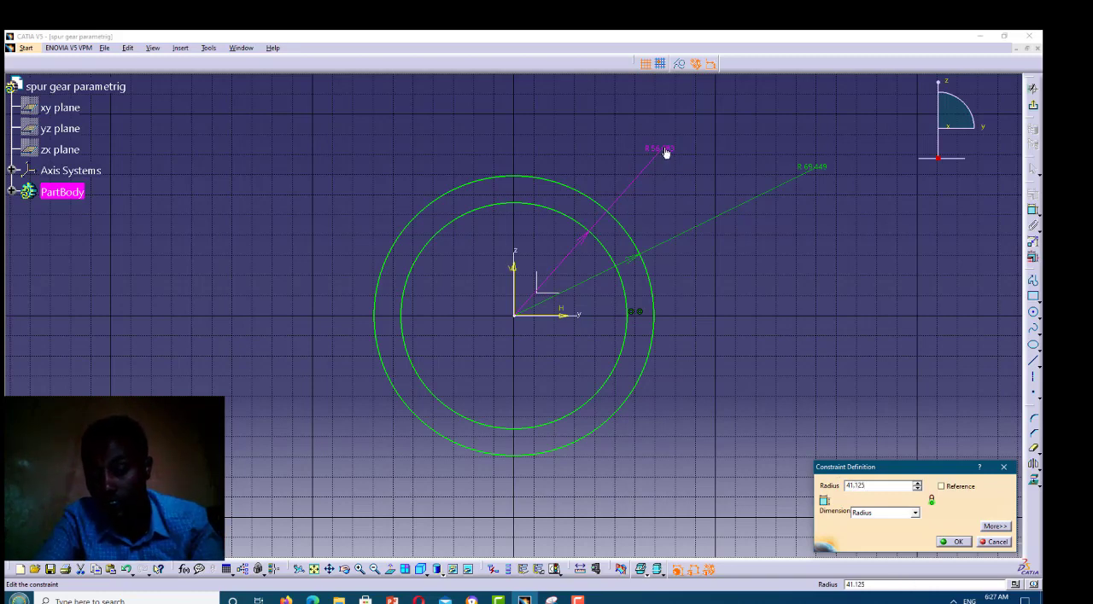
pyautogui.click(957, 542)
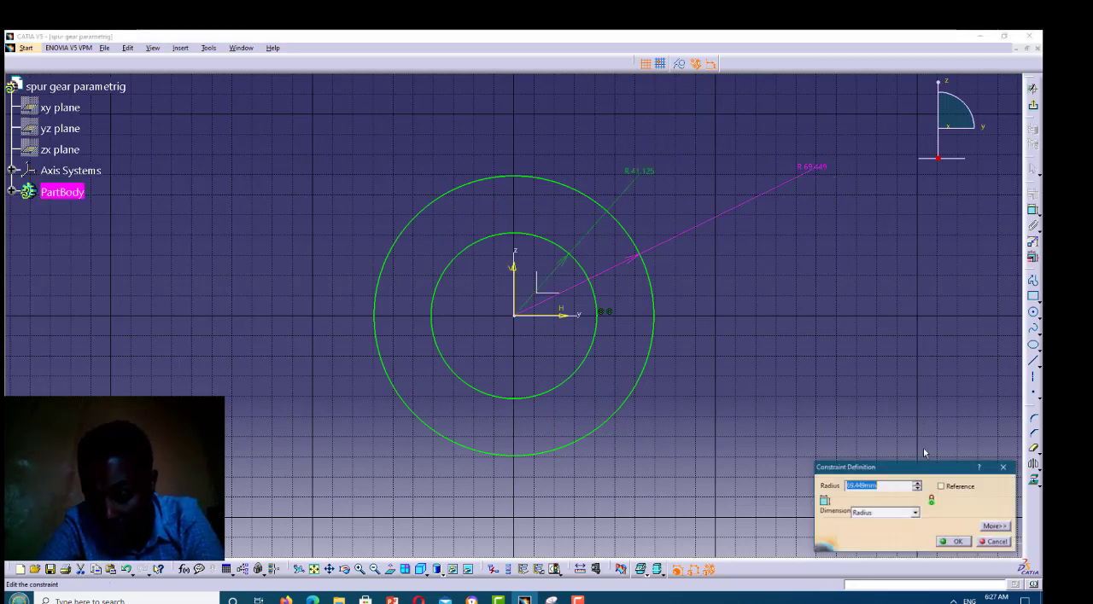
# Try to link the outer circle's radius to the Rp parameter through a formula
pyautogui.rightClick(897, 486)
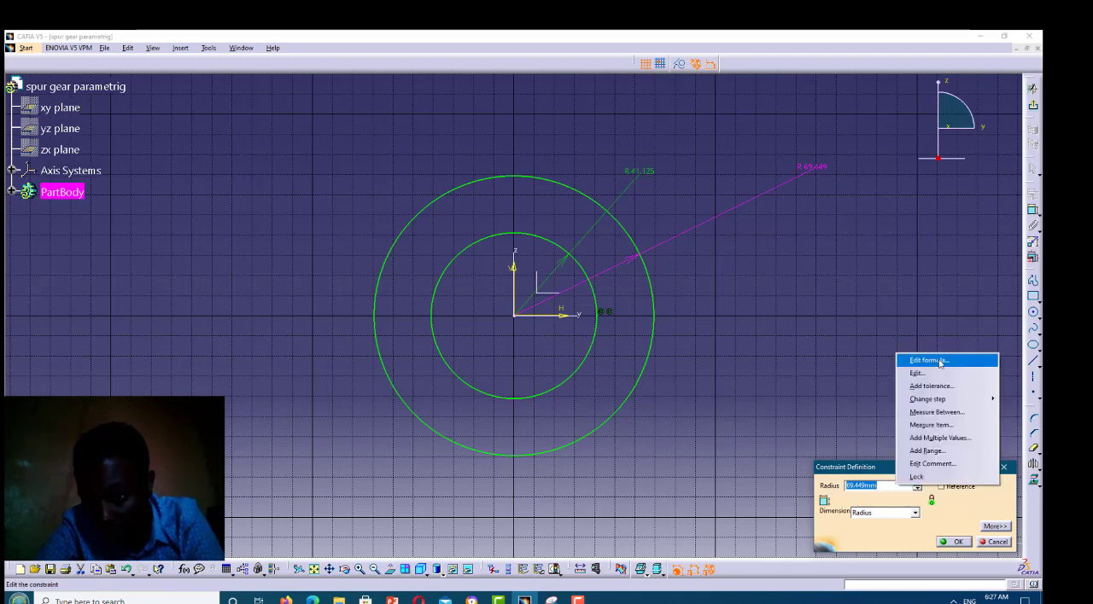
pyautogui.click(940, 362)
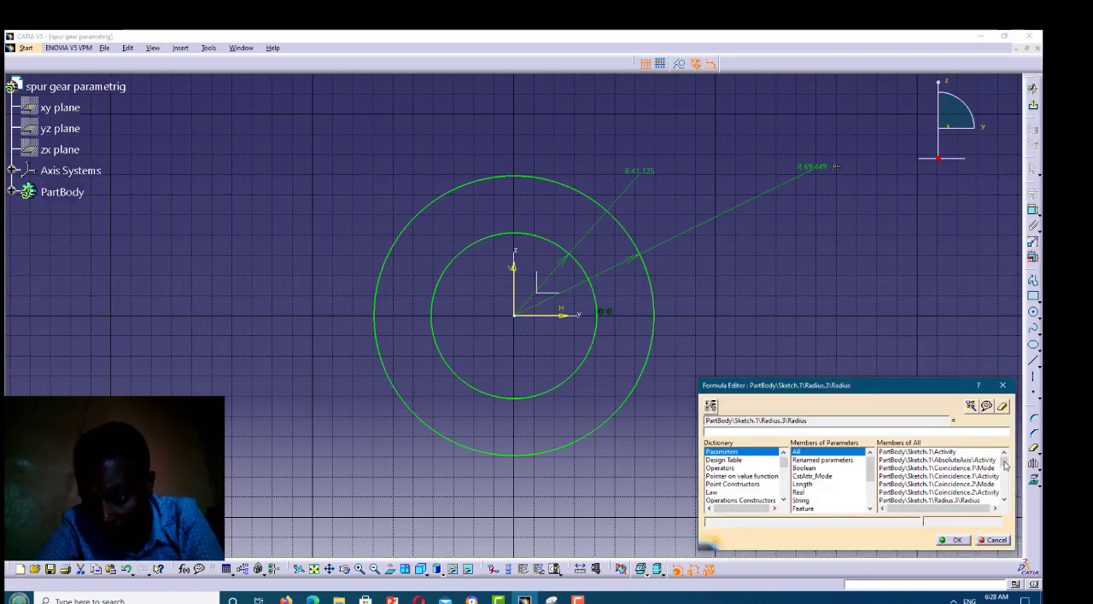
pyautogui.scroll(-5, 1004, 479)
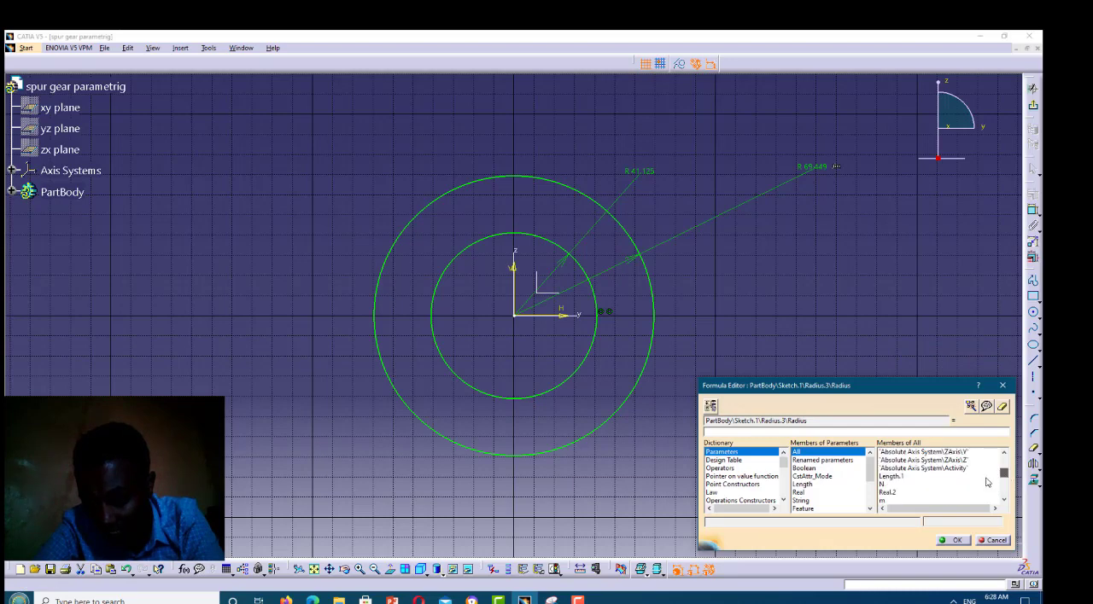
pyautogui.scroll(-1, 885, 479)
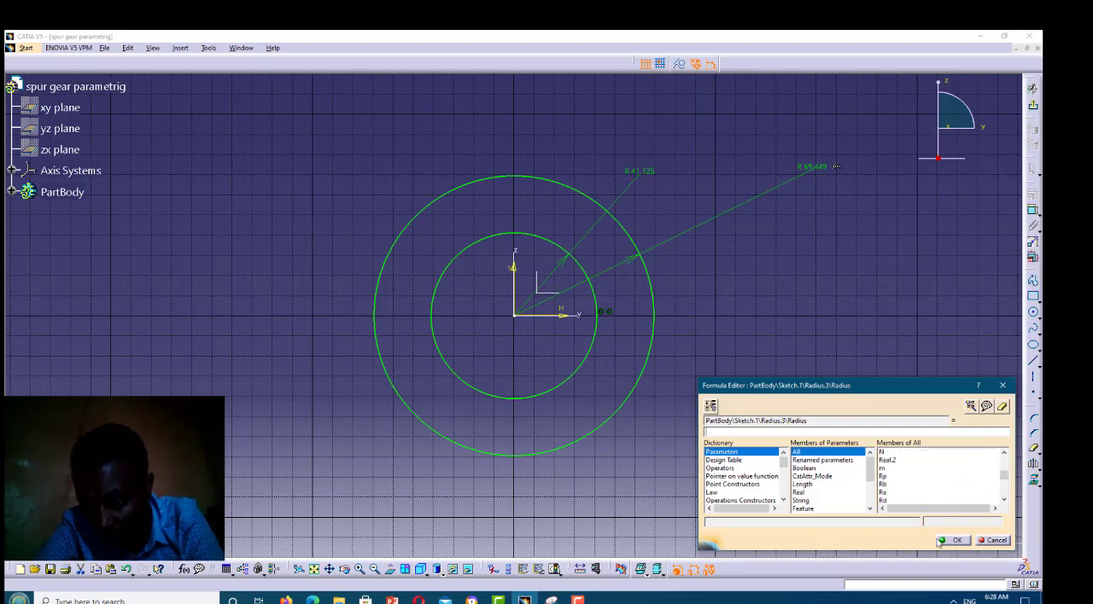
pyautogui.doubleClick(888, 476)
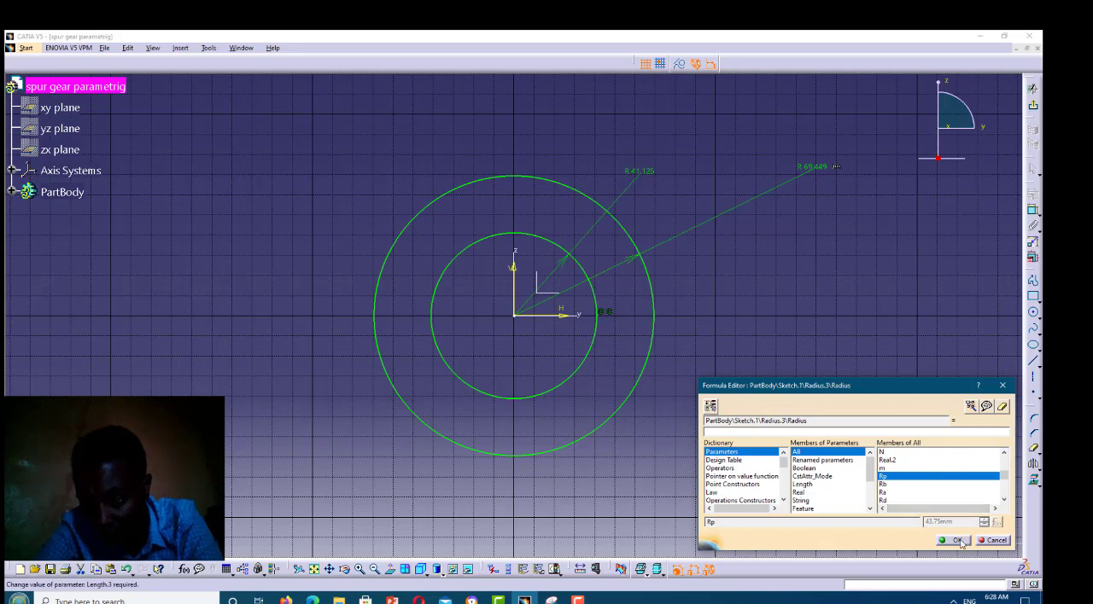
pyautogui.click(957, 541)
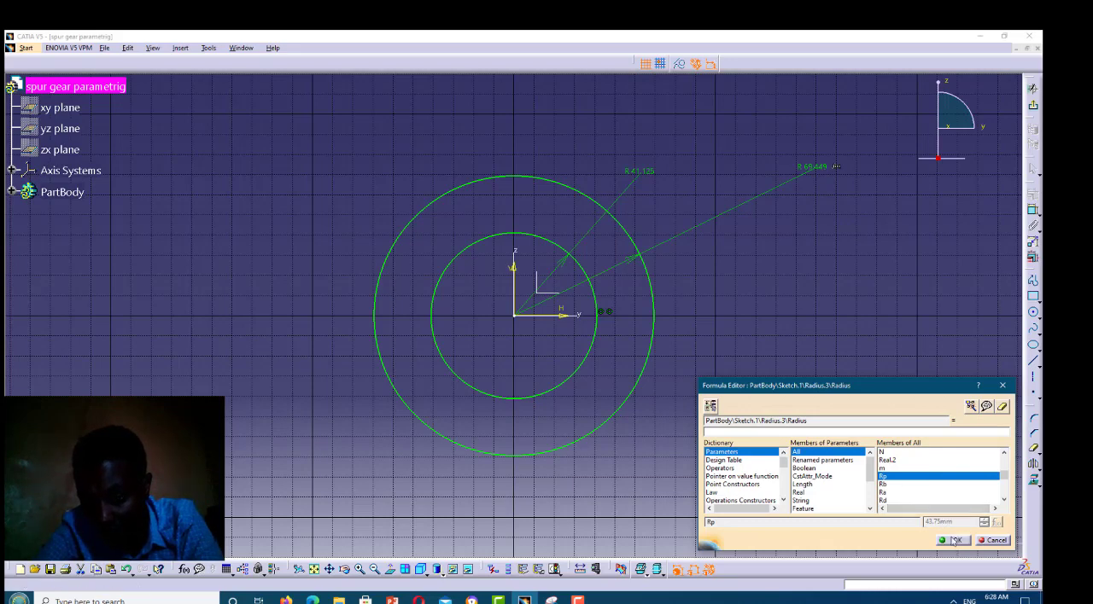
# Set the outer circle's radius to 43.75 mm
pyautogui.doubleClick(847, 484)
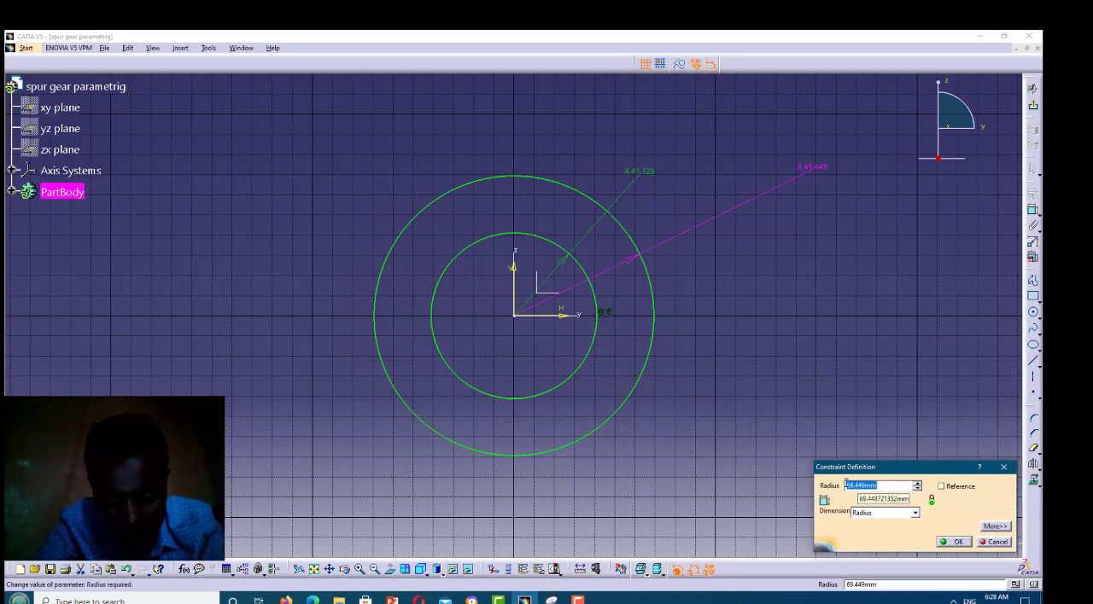
pyautogui.write('43')
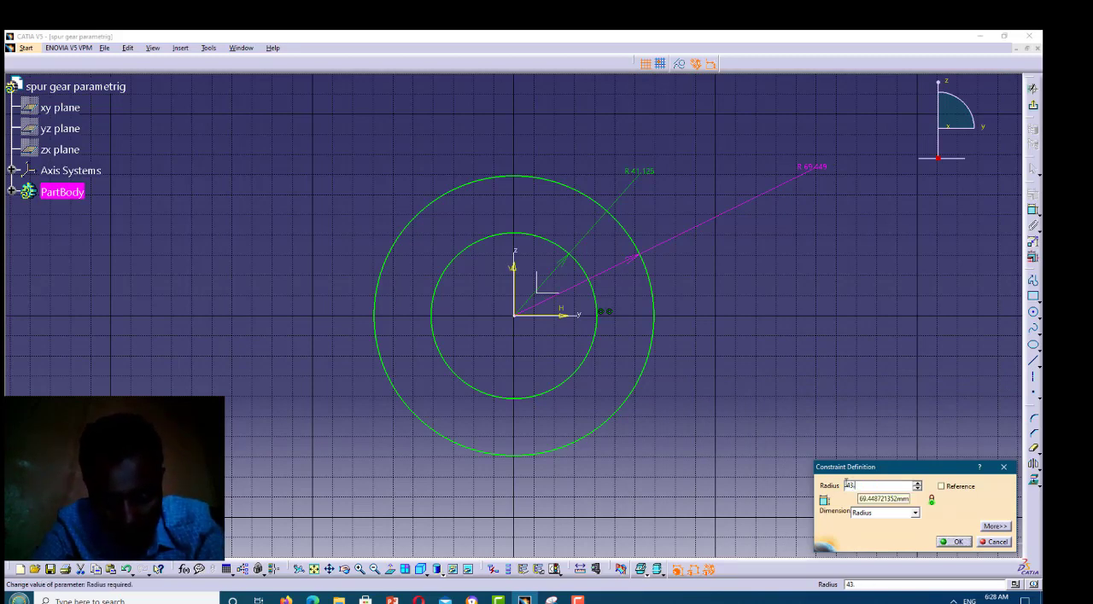
pyautogui.write('.7')
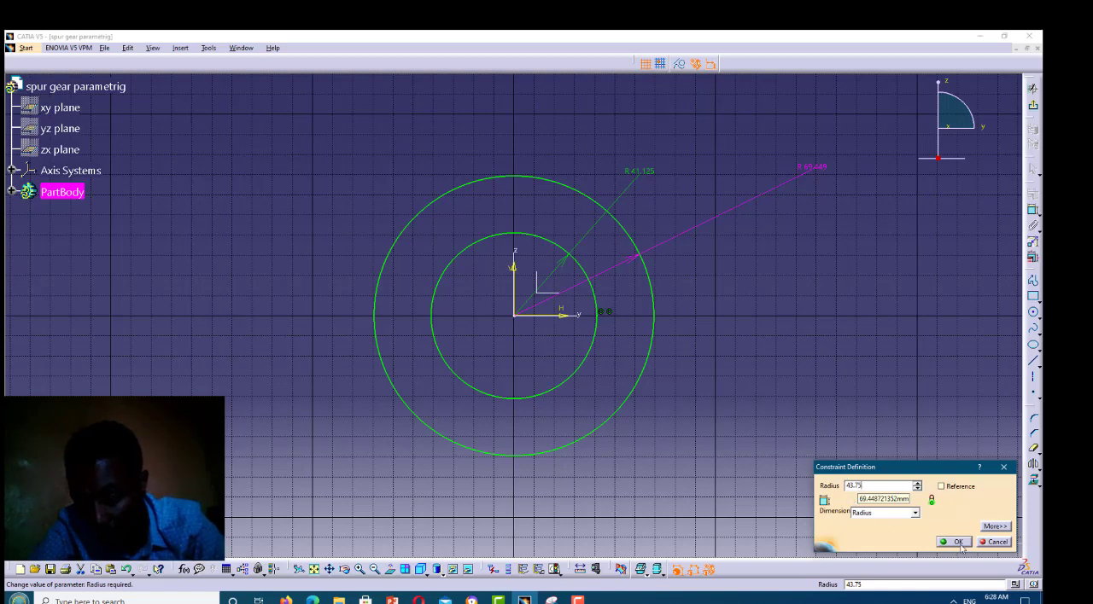
pyautogui.write('5')
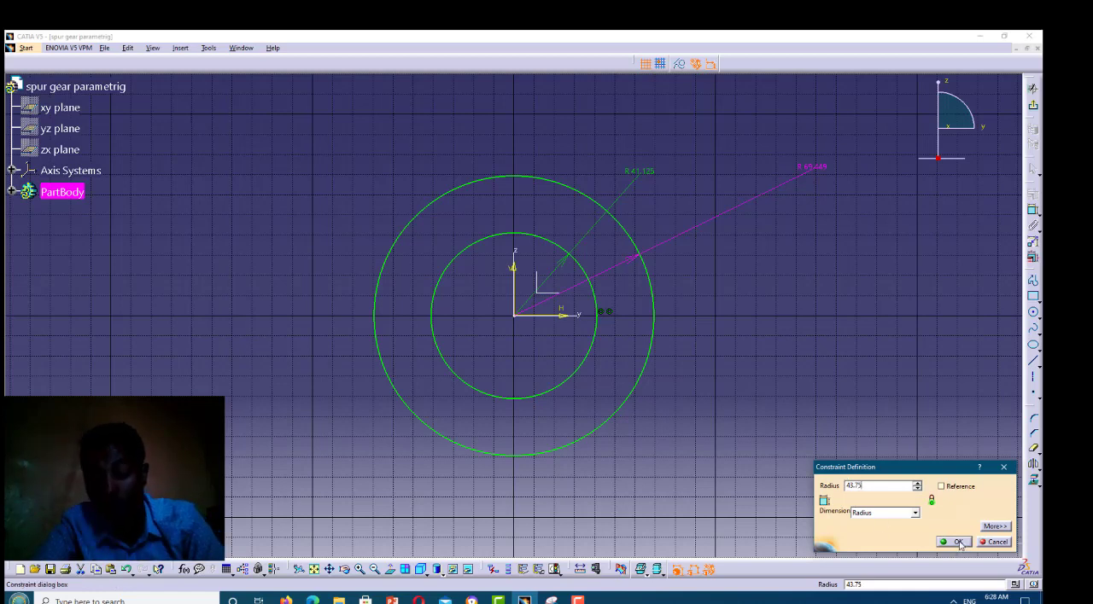
pyautogui.click(957, 542)
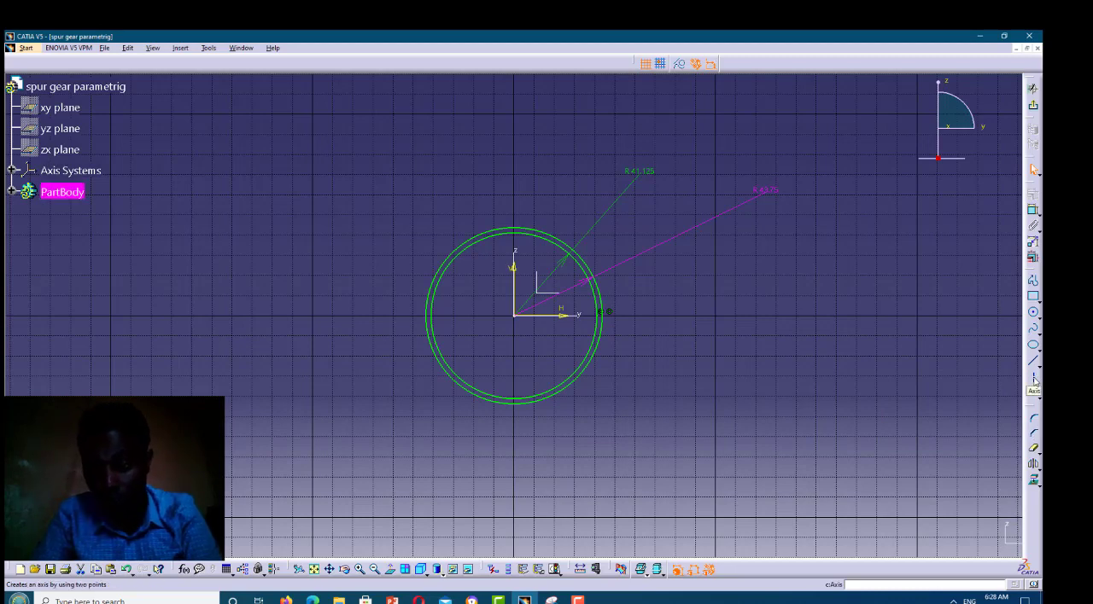
# Draw two axis lines from the origin to beyond the circles, slanting upward on opposite sides of the vertical axis
pyautogui.click(513, 318)
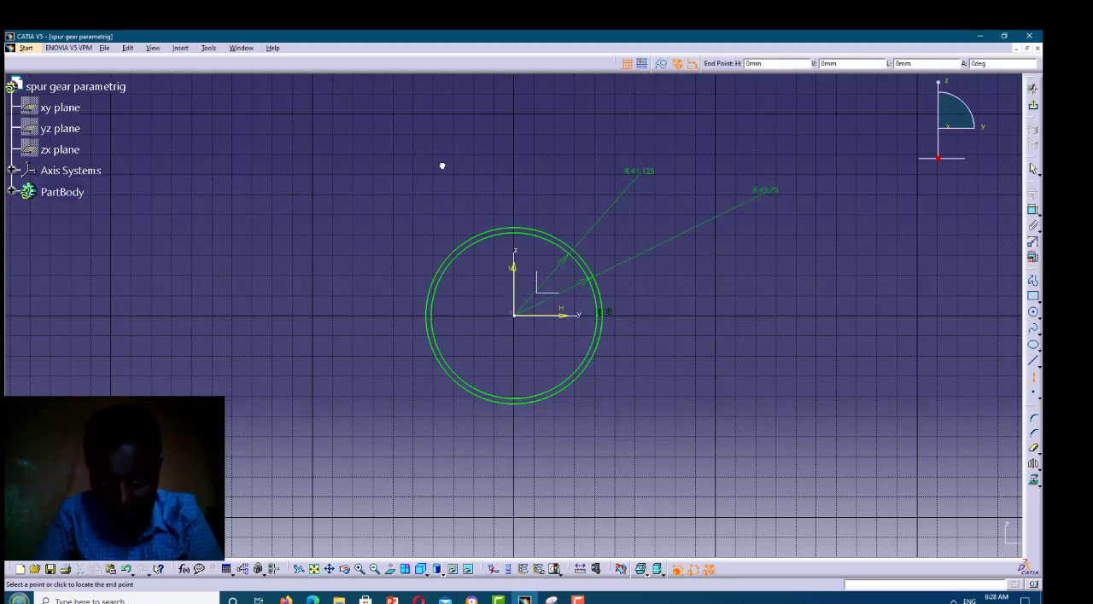
pyautogui.click(442, 169)
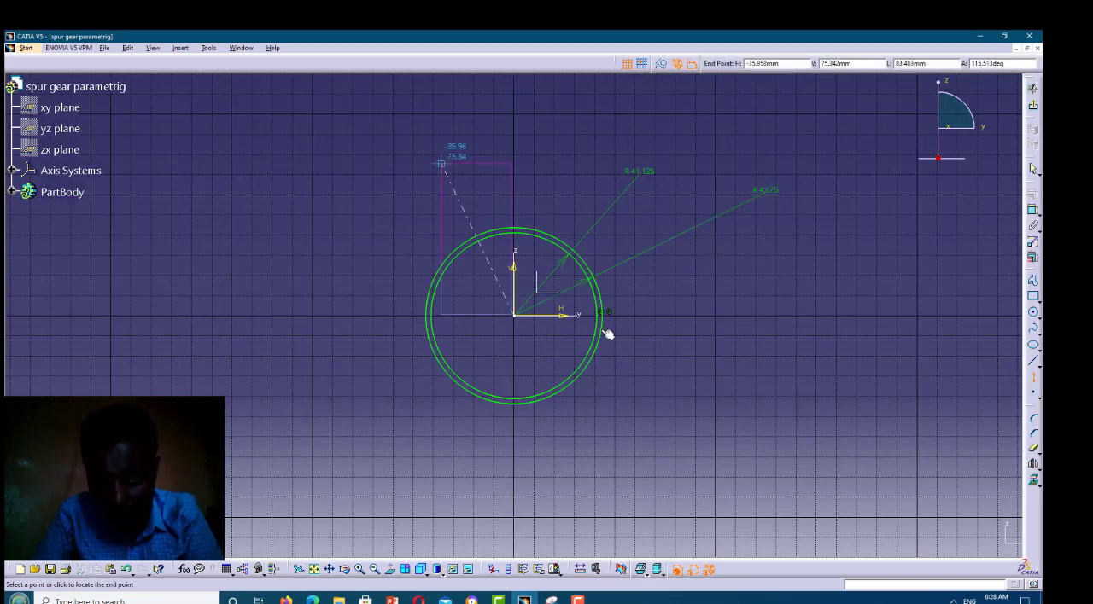
pyautogui.click(1033, 376)
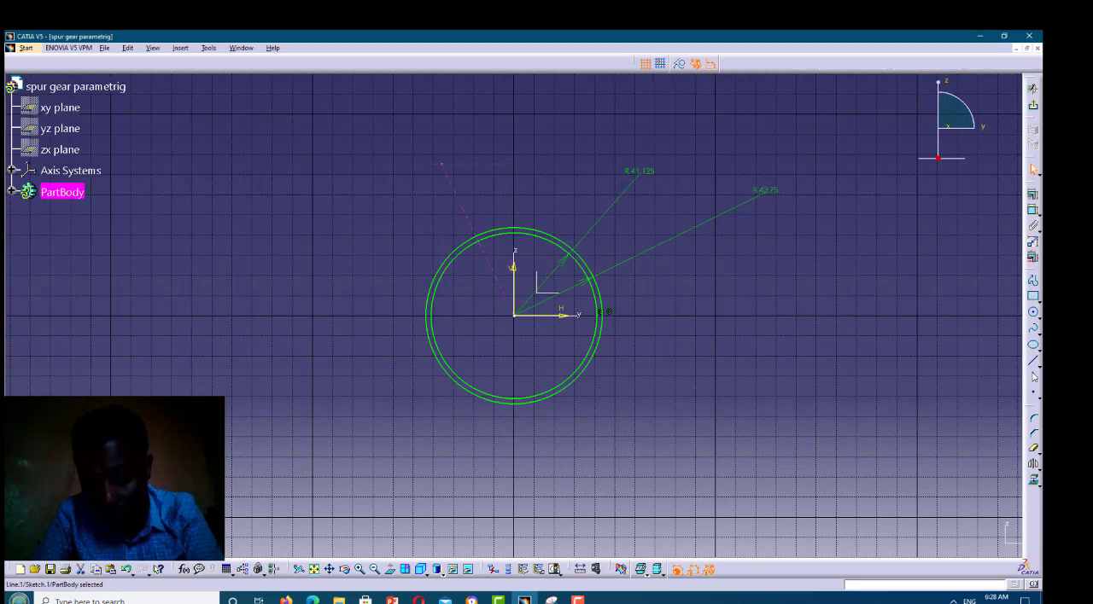
pyautogui.click(517, 316)
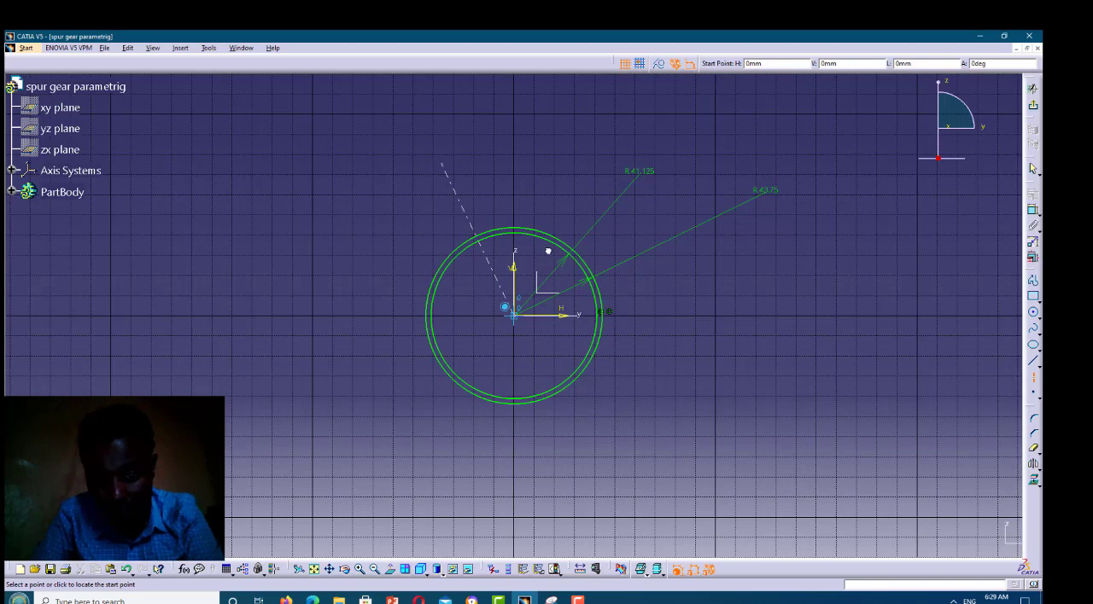
pyautogui.click(579, 161)
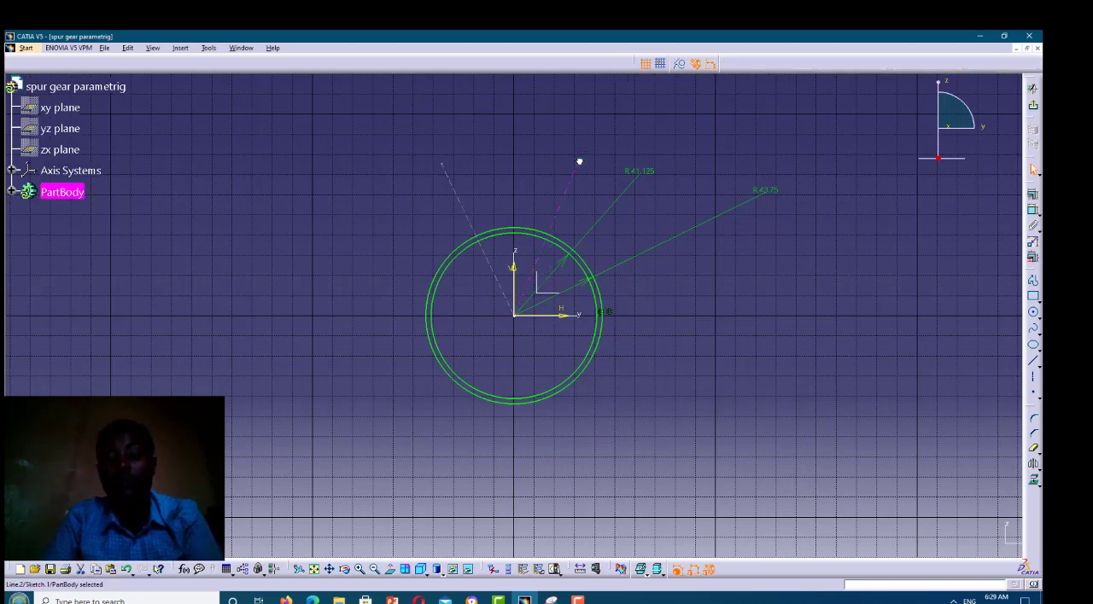
# Constrain the angle between the two slanted axes to 20 degrees and swing the pair so that they straddle the vertical axis
pyautogui.keyDown('ctrl'); pyautogui.click(456, 195); pyautogui.keyUp('ctrl')
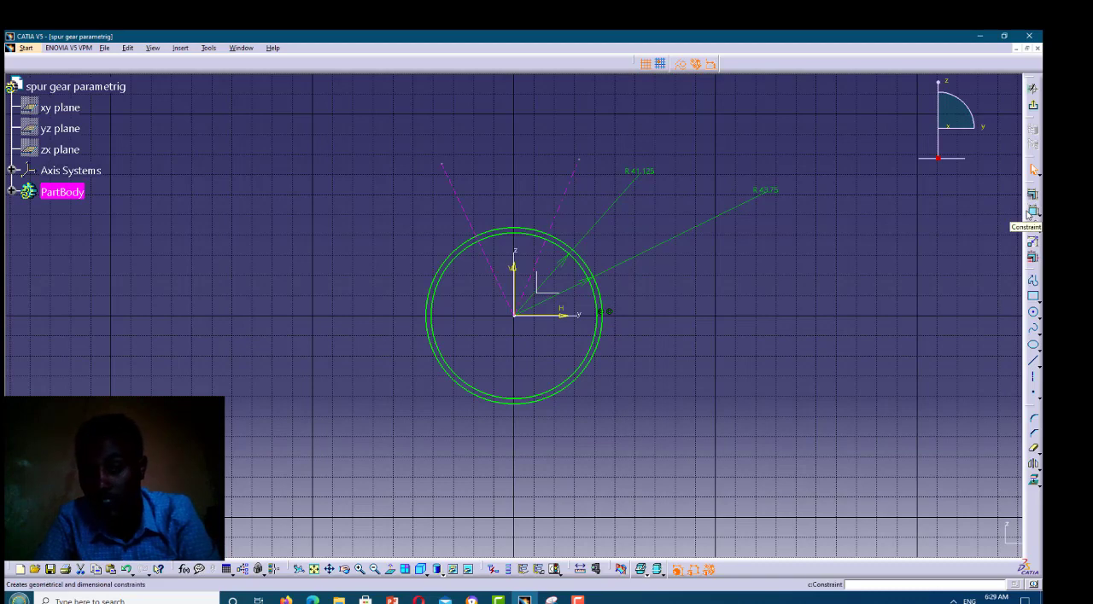
pyautogui.click(1031, 213)
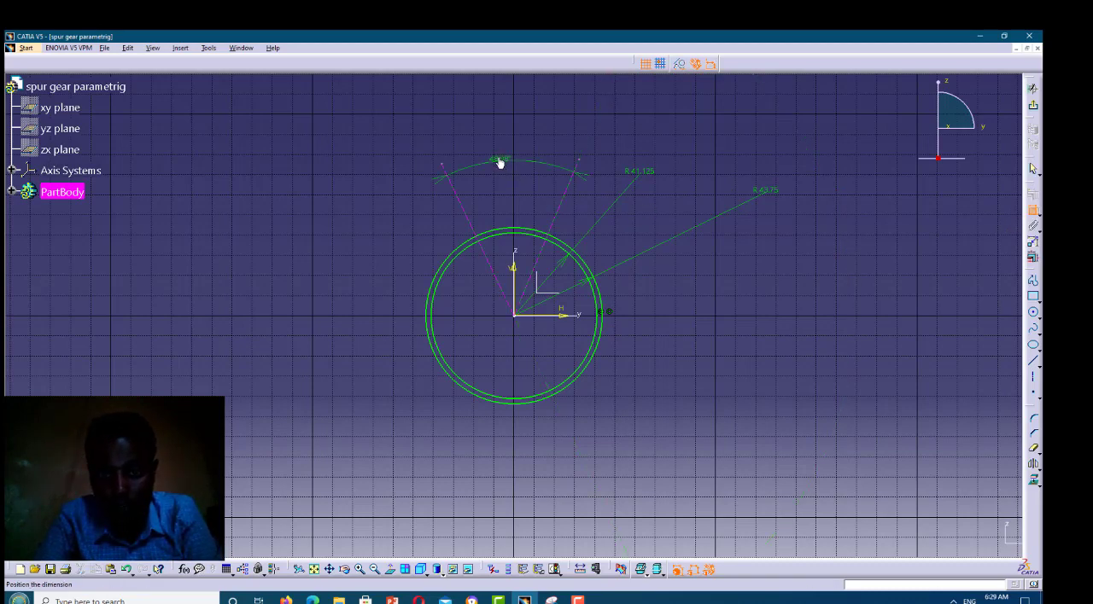
pyautogui.click(499, 161)
pyautogui.doubleClick(497, 157)
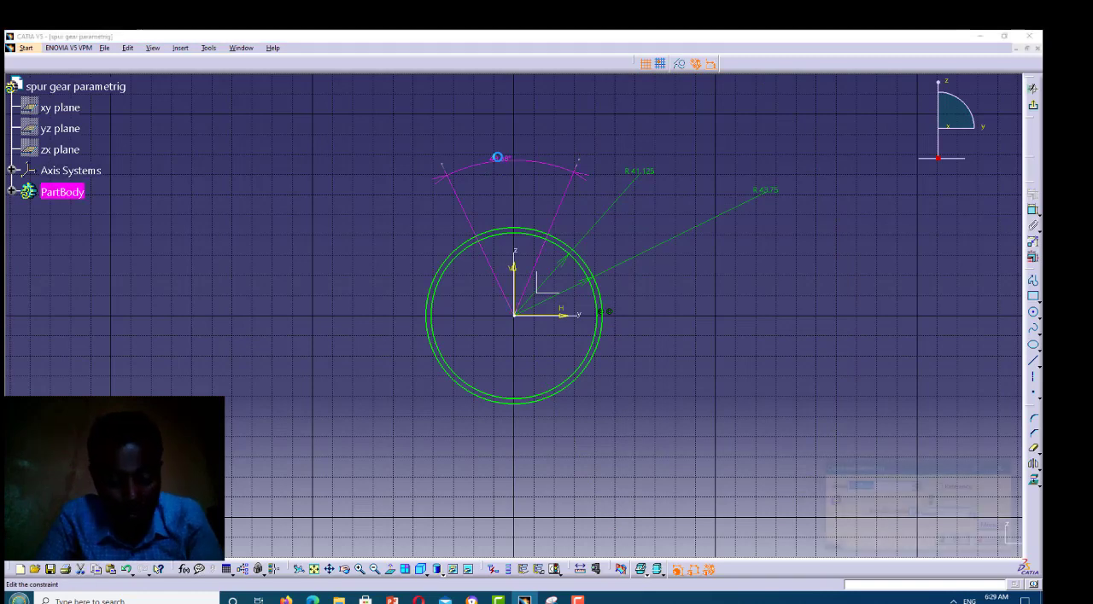
pyautogui.write('2')
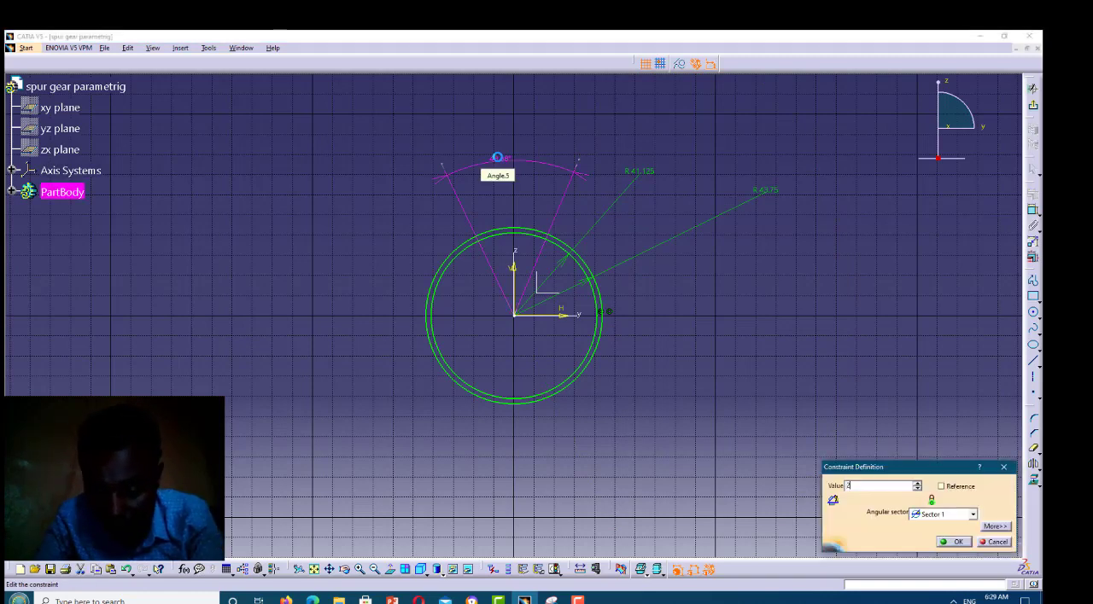
pyautogui.write('0')
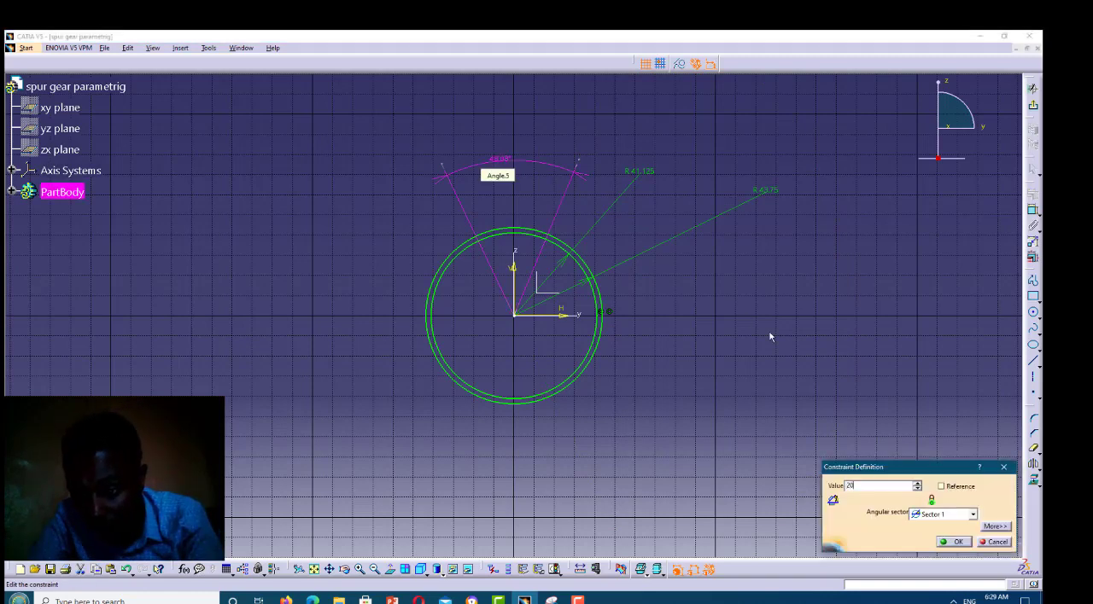
pyautogui.click(956, 543)
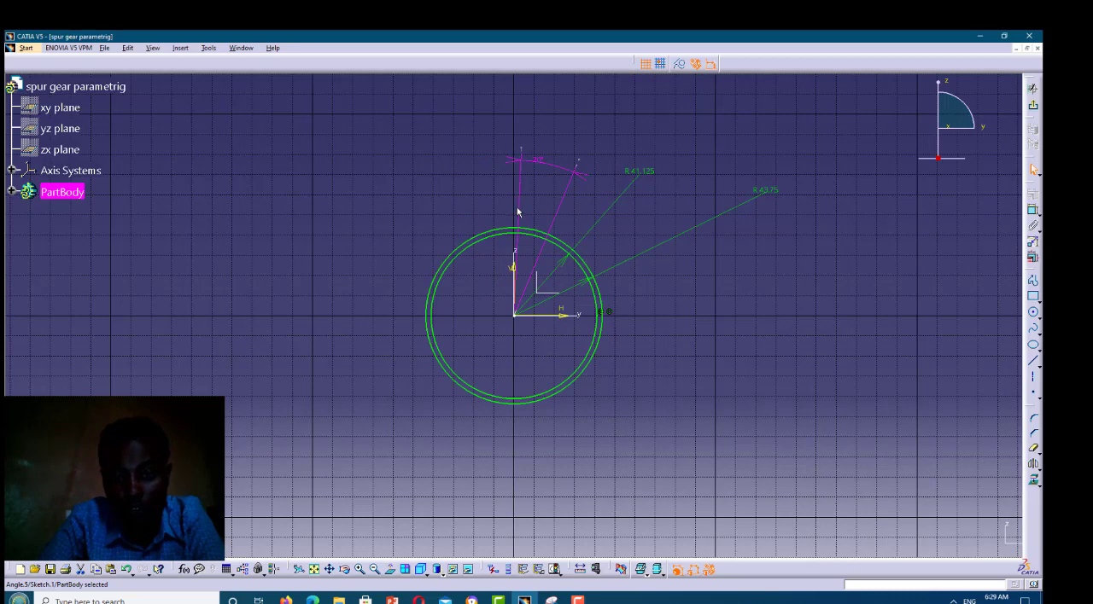
pyautogui.click(485, 213)
pyautogui.moveTo(485, 214); pyautogui.dragTo(498, 212)
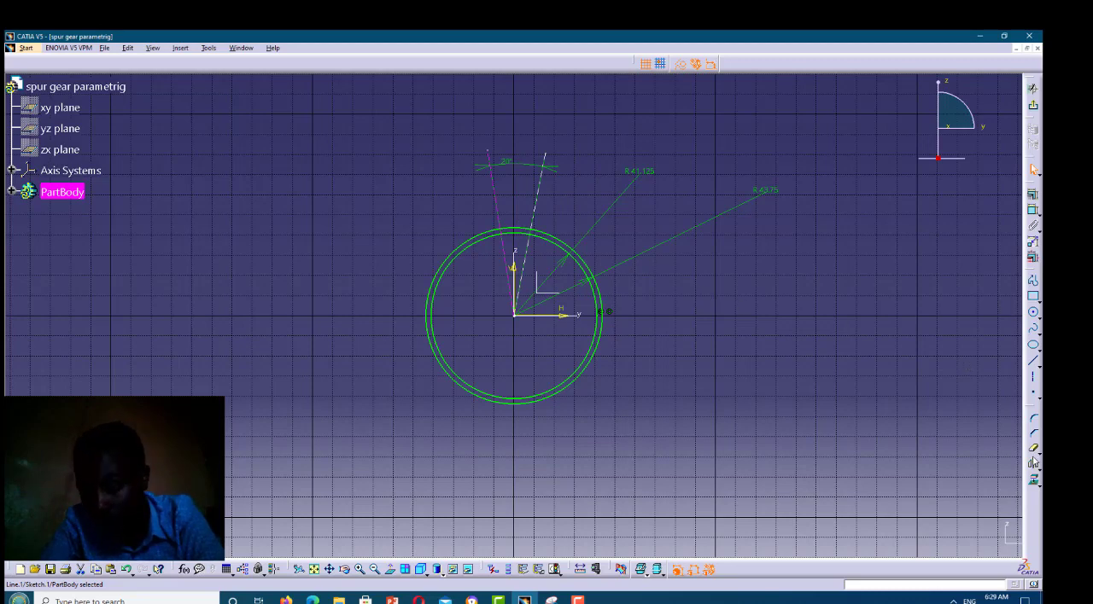
# Draw a vertical axis line about 84 mm long upward from the origin, between the two slanted axes
pyautogui.click(1033, 361)
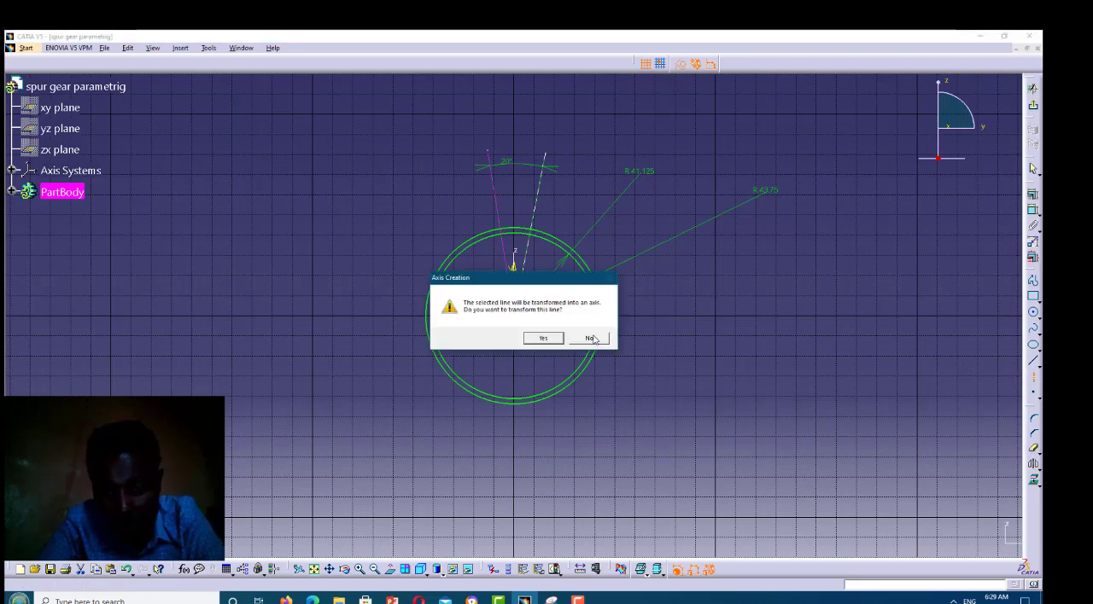
pyautogui.click(593, 342)
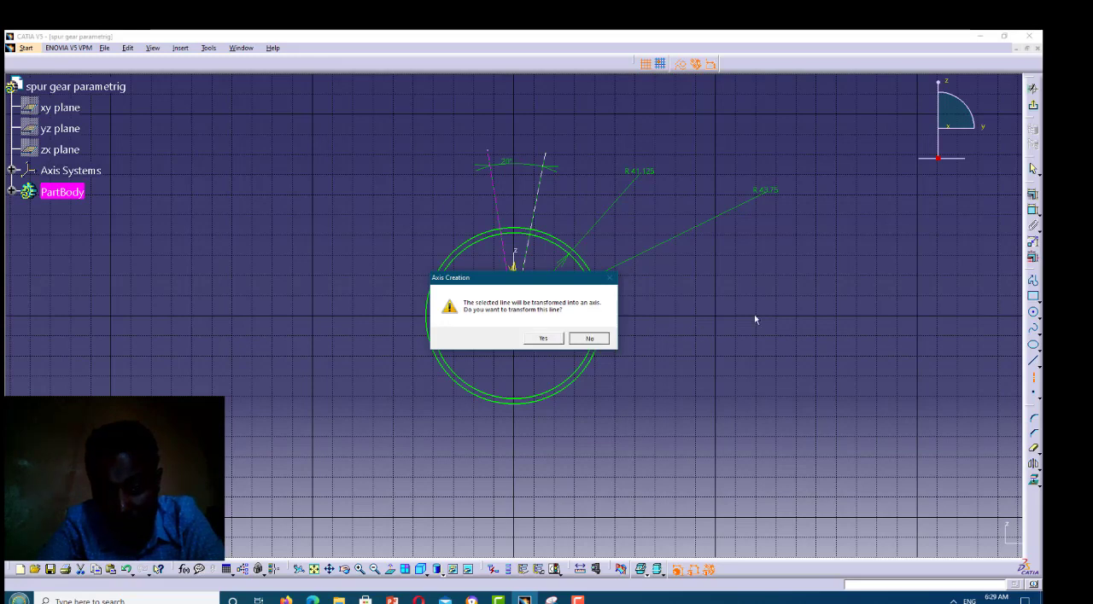
pyautogui.click(1034, 379)
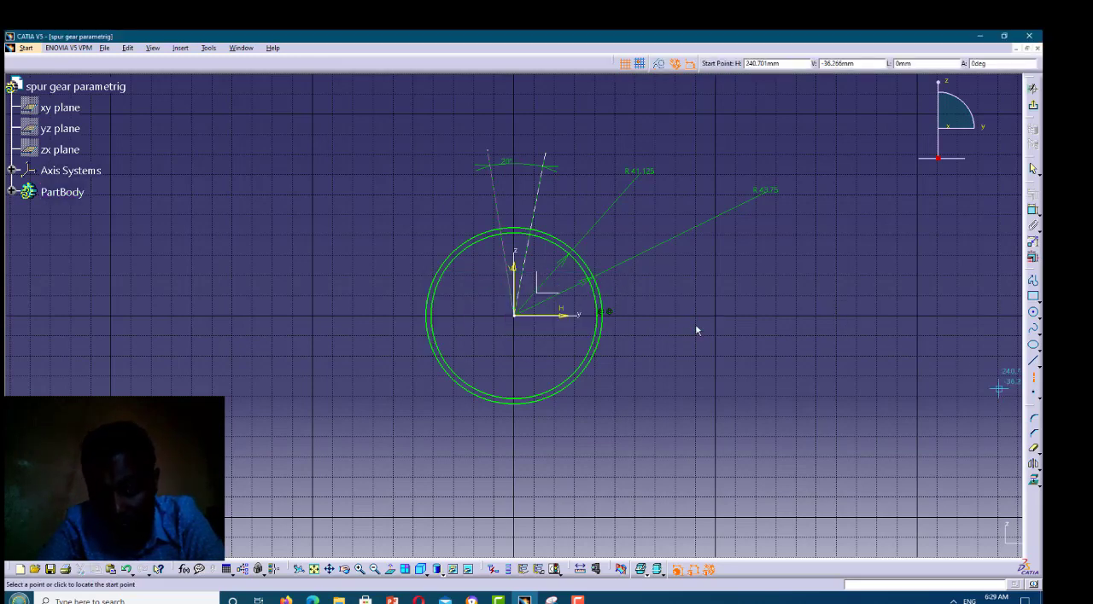
pyautogui.click(519, 319)
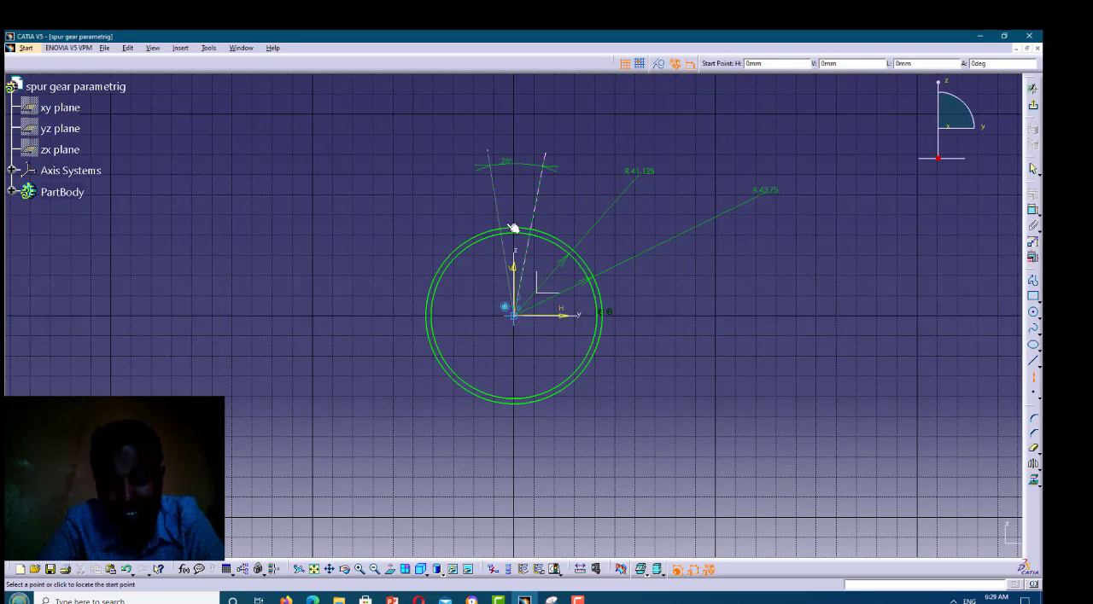
pyautogui.click(515, 148)
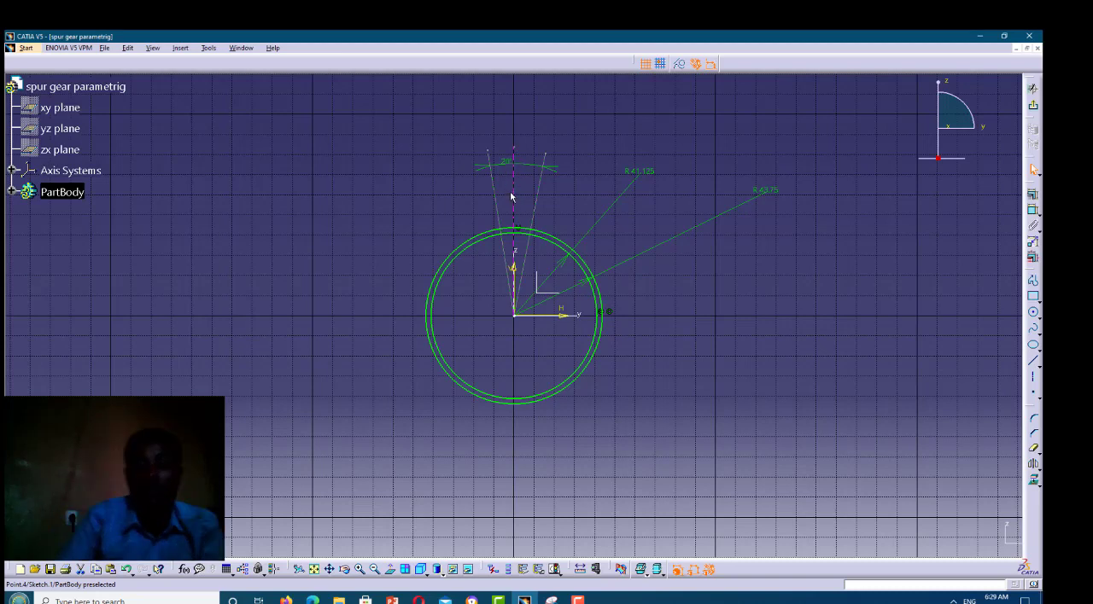
# Dimension the angle between the vertical axis line and the slanted axis to its left, placing it above the 20-degree dimension
pyautogui.click(511, 197)
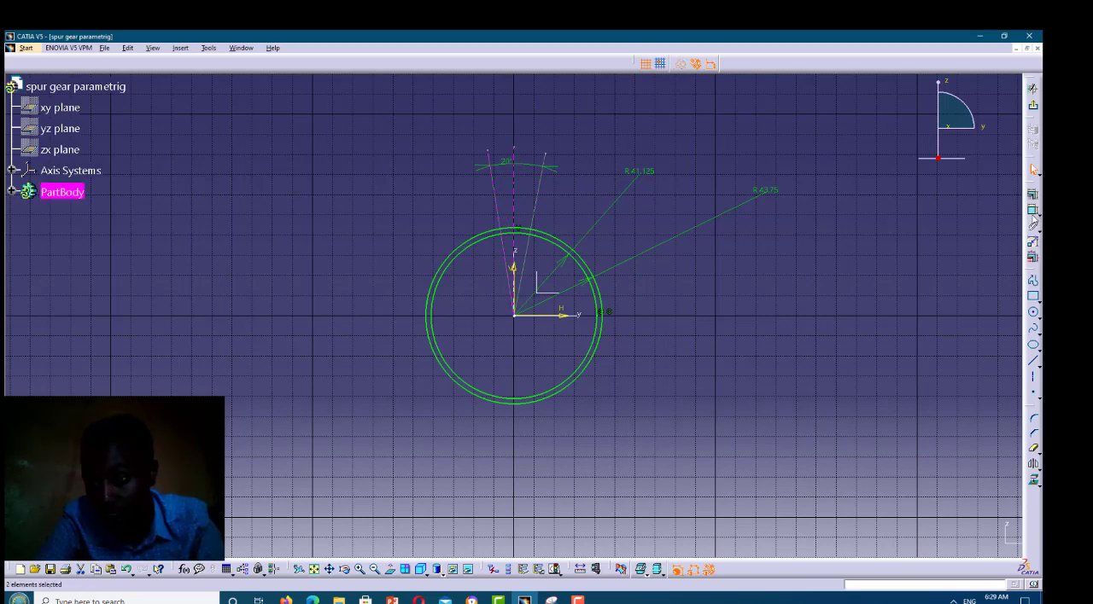
pyautogui.click(1033, 213)
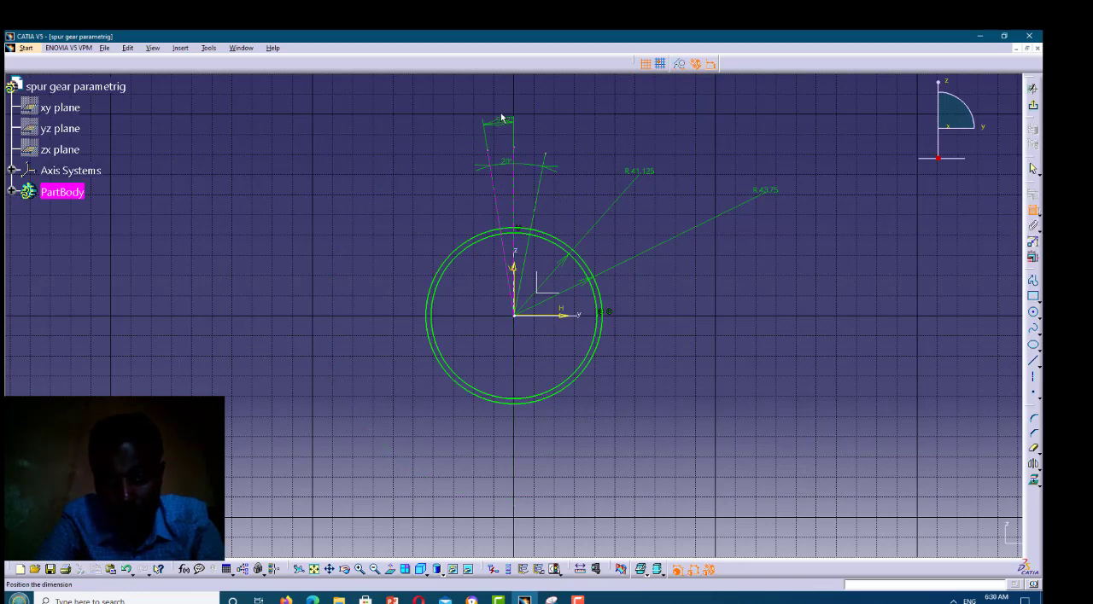
pyautogui.click(501, 113)
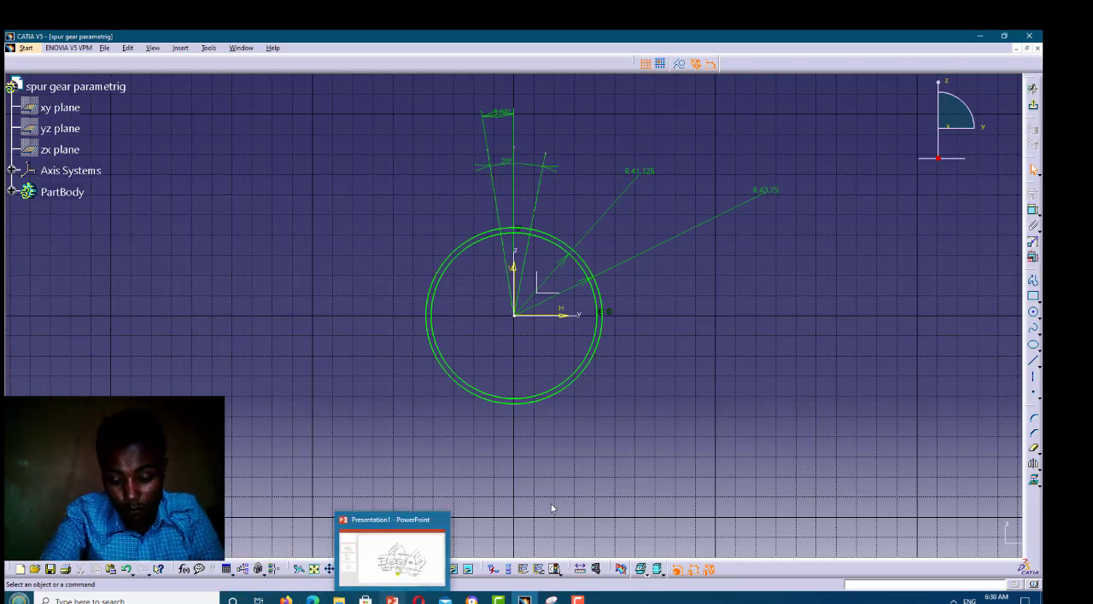
# Check the tooth-angle diagram in PowerPoint, and set the angle between the vertical axis and the left slanted axis to the formula 90/N*1deg
pyautogui.hotkey('alt', 'Tab')
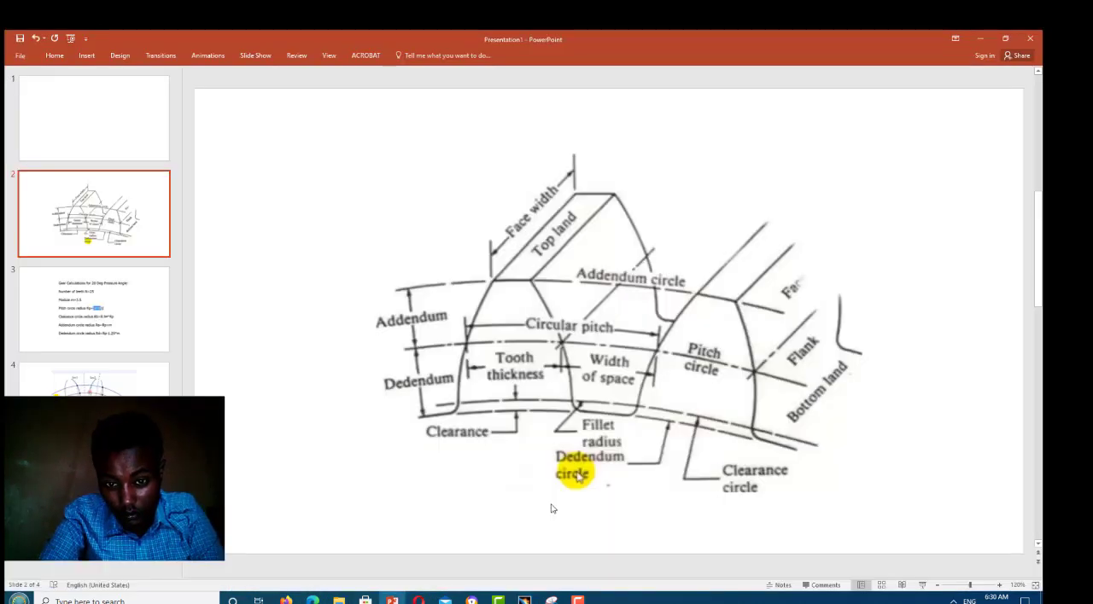
pyautogui.scroll(-2, 554, 510)
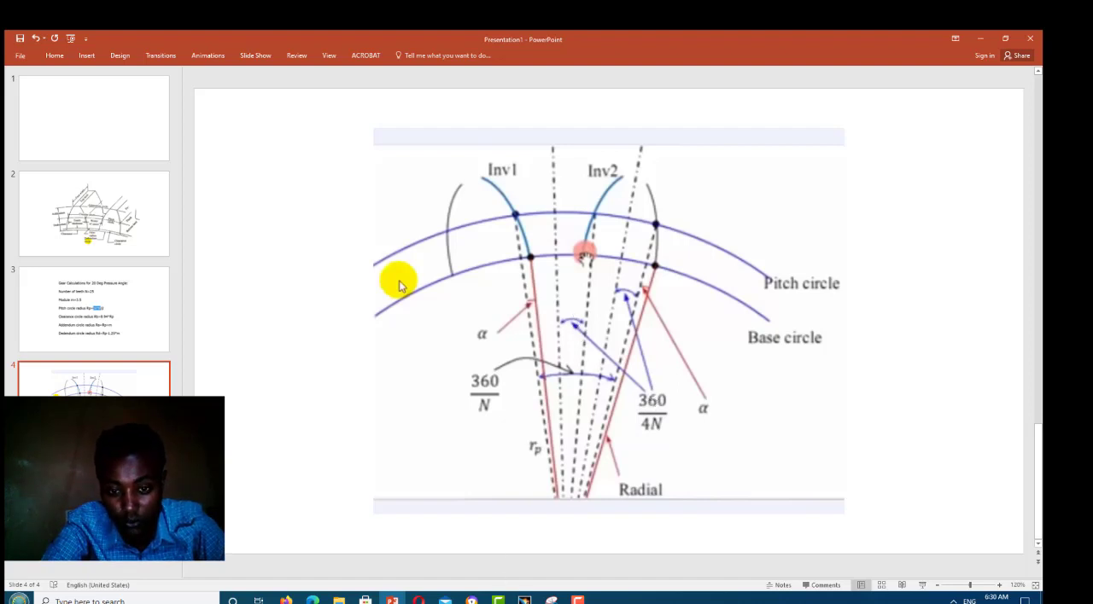
pyautogui.hotkey('alt', 'Tab')
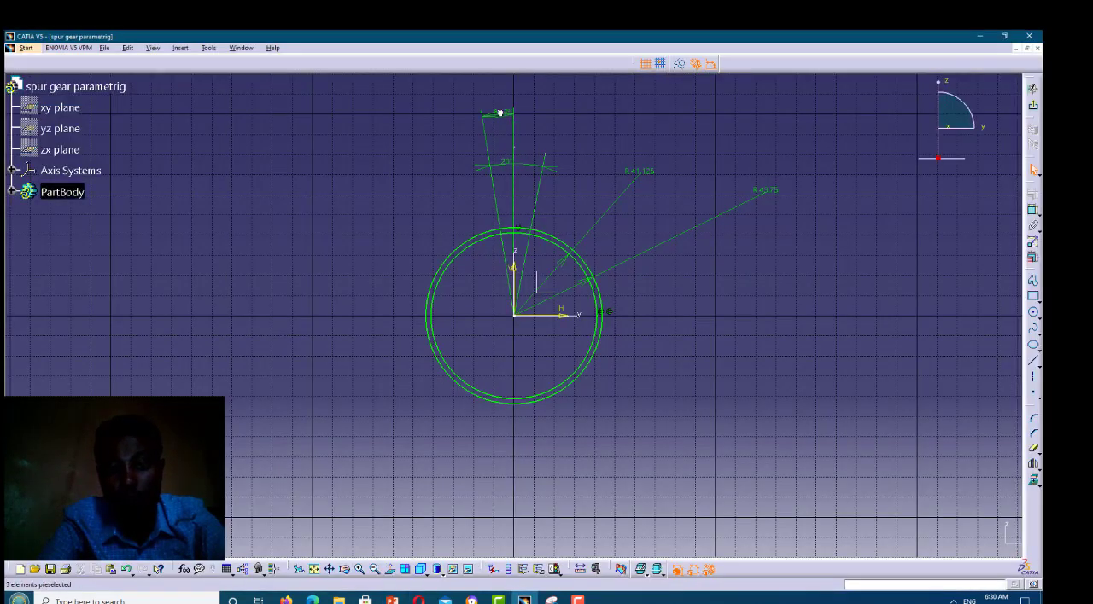
pyautogui.click(502, 114)
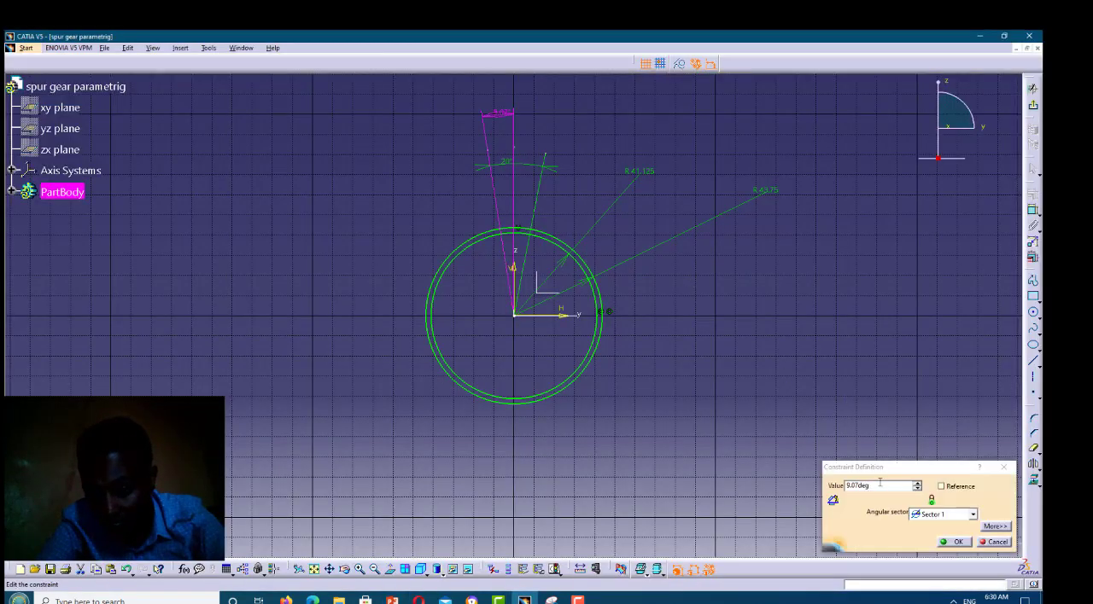
pyautogui.rightClick(881, 487)
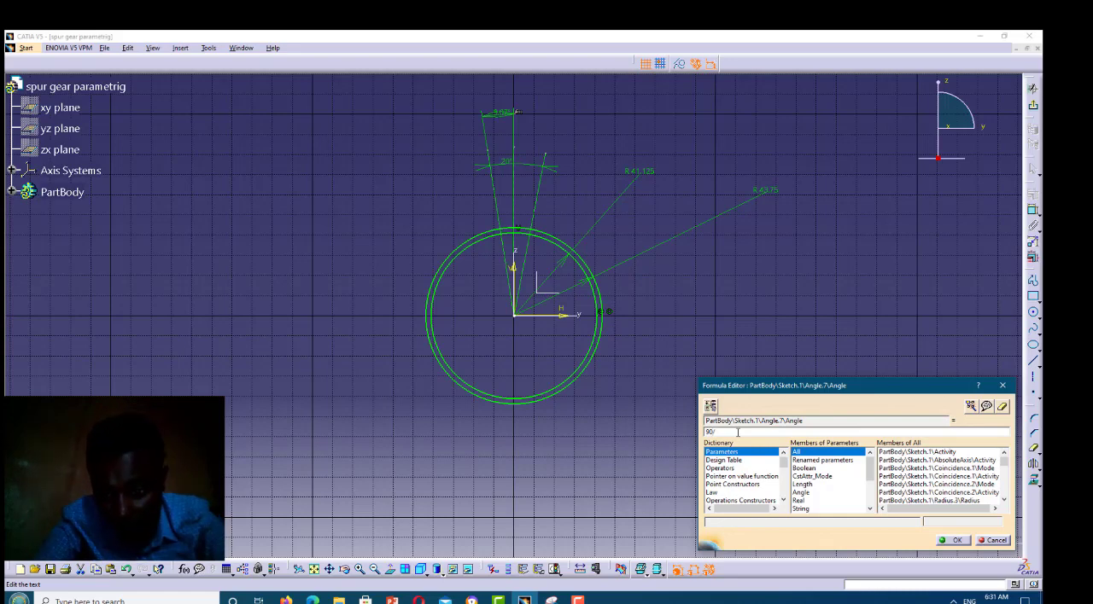
pyautogui.write('N*1d')
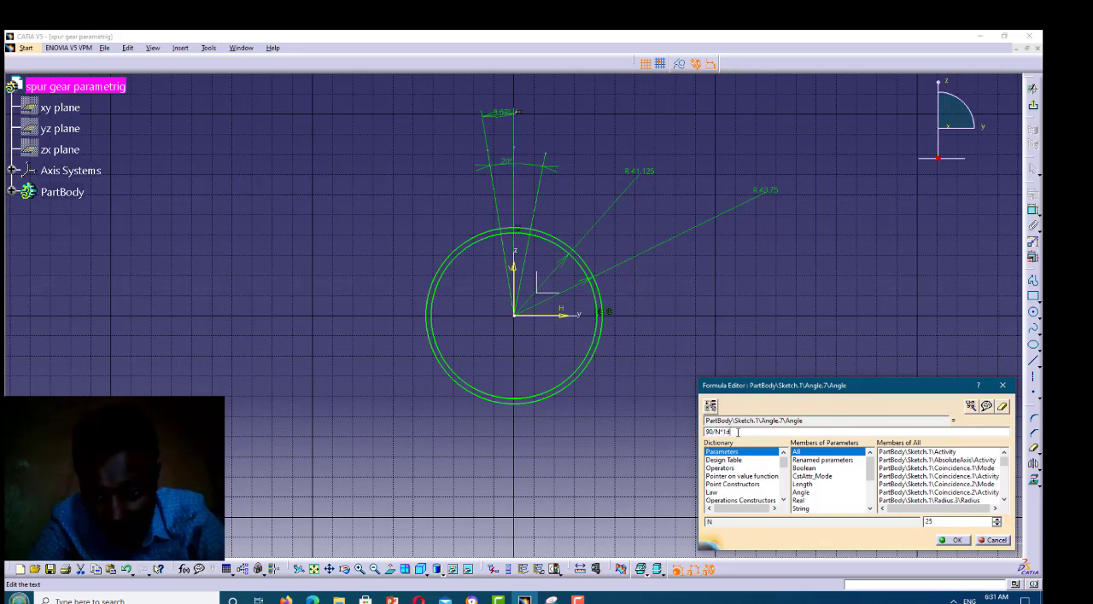
pyautogui.write('eg')
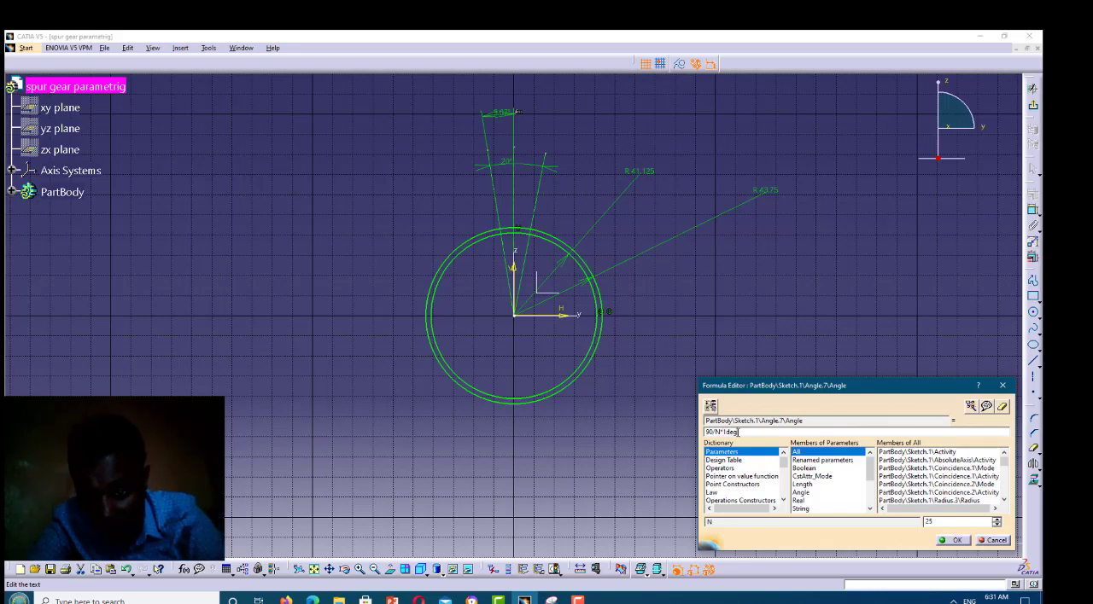
pyautogui.click(954, 541)
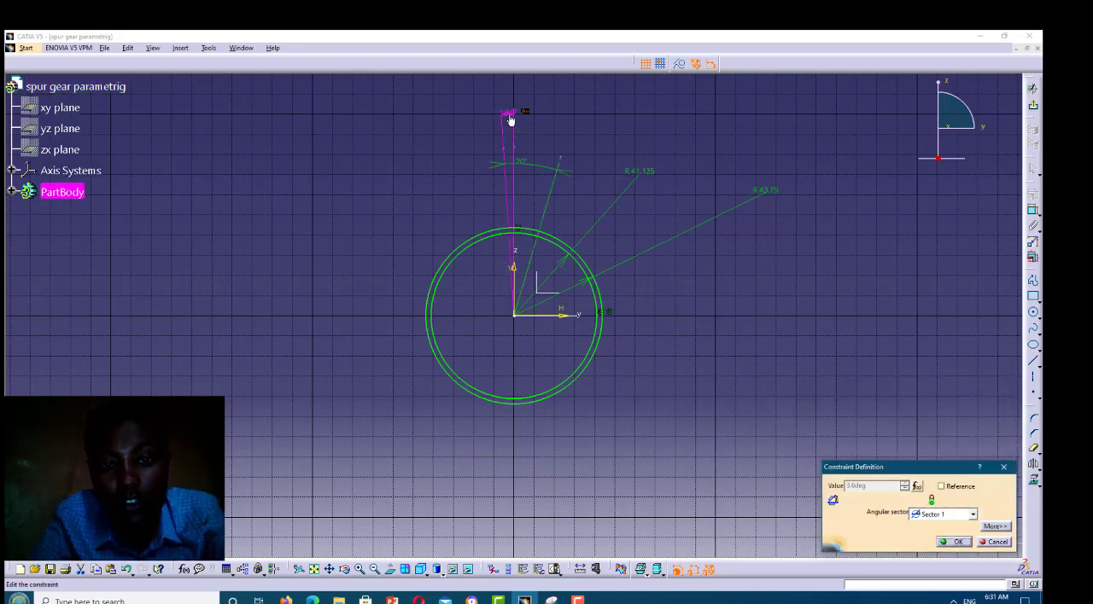
pyautogui.click(957, 542)
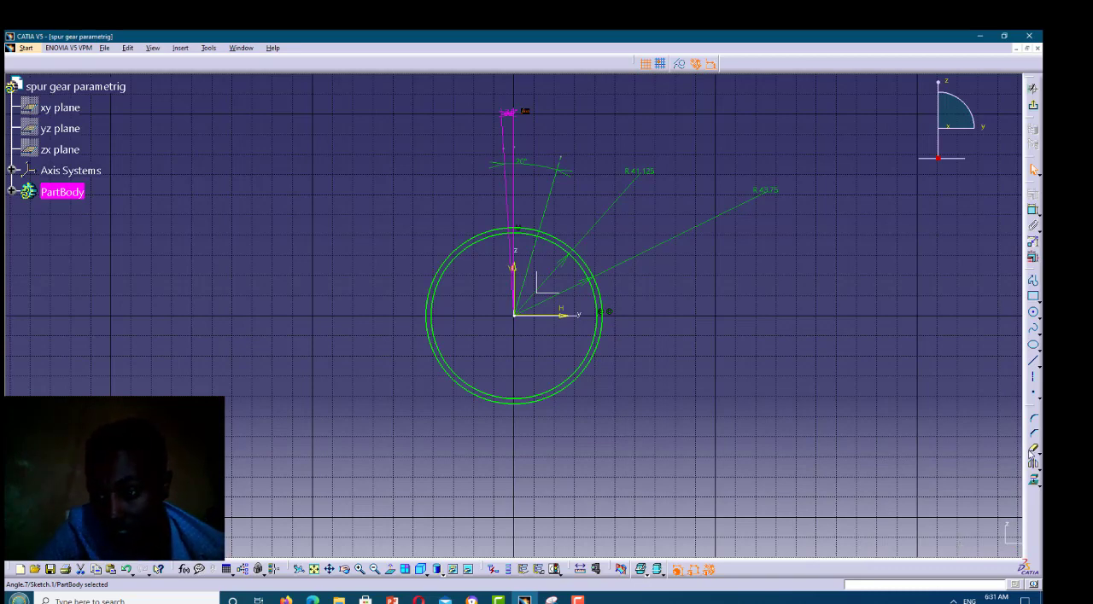
# Draw a circle of about 15 mm radius centred where the right slanted axis meets the base circle, through the left axis's pitch-circle intersection
pyautogui.click(1033, 314)
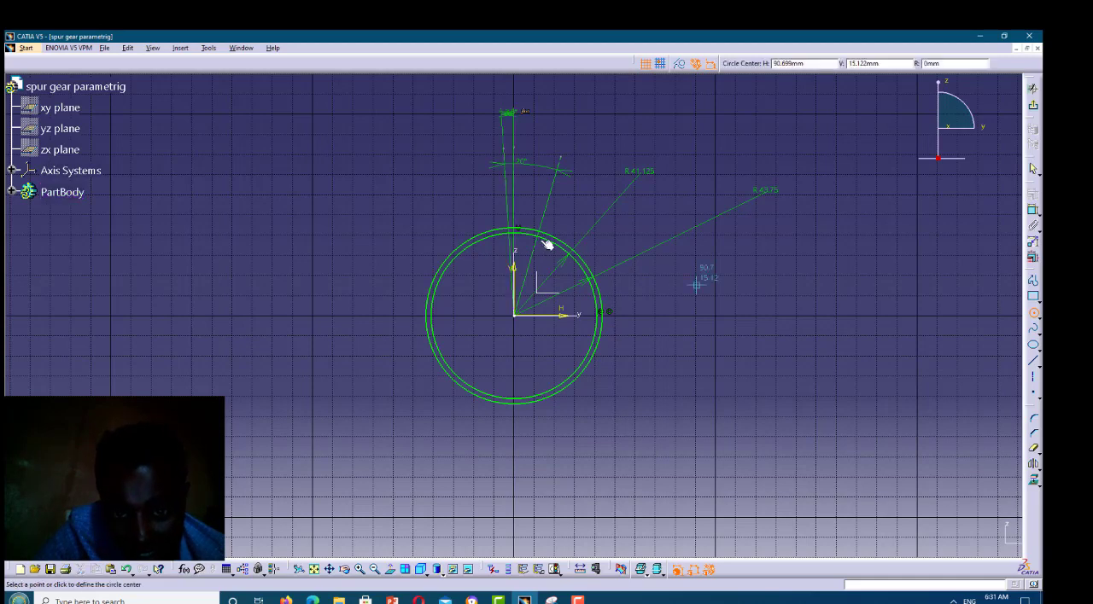
pyautogui.click(360, 571)
pyautogui.click(360, 571)
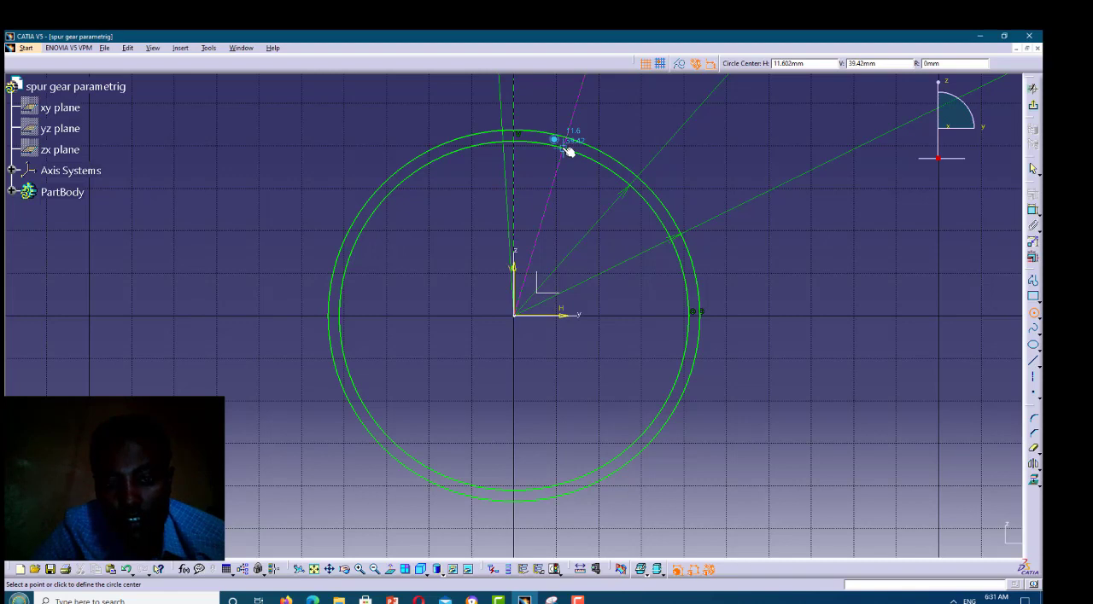
pyautogui.click(535, 140)
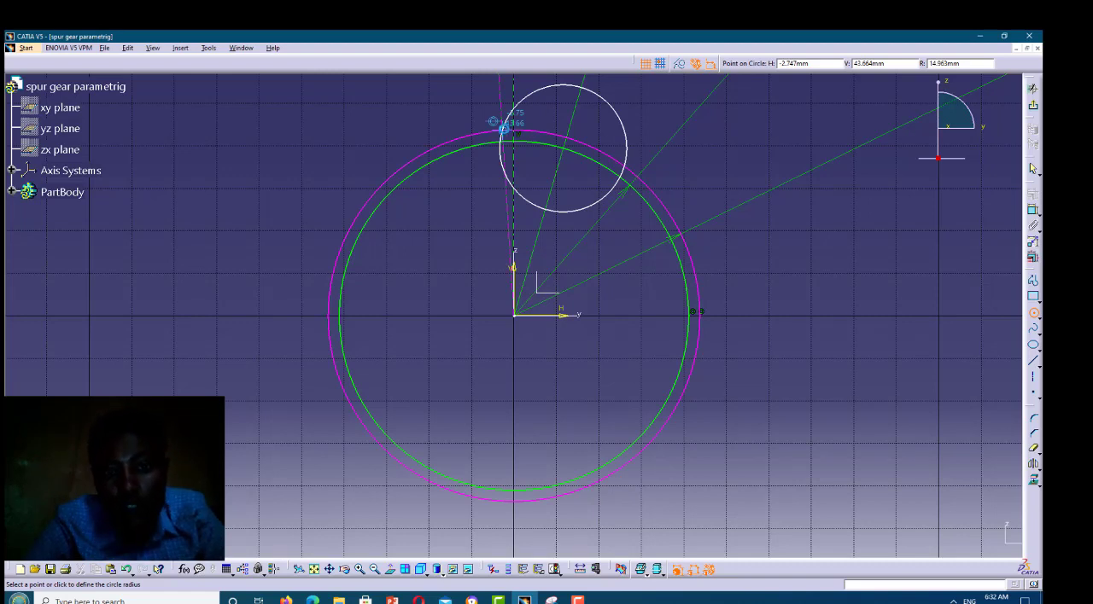
pyautogui.click(504, 127)
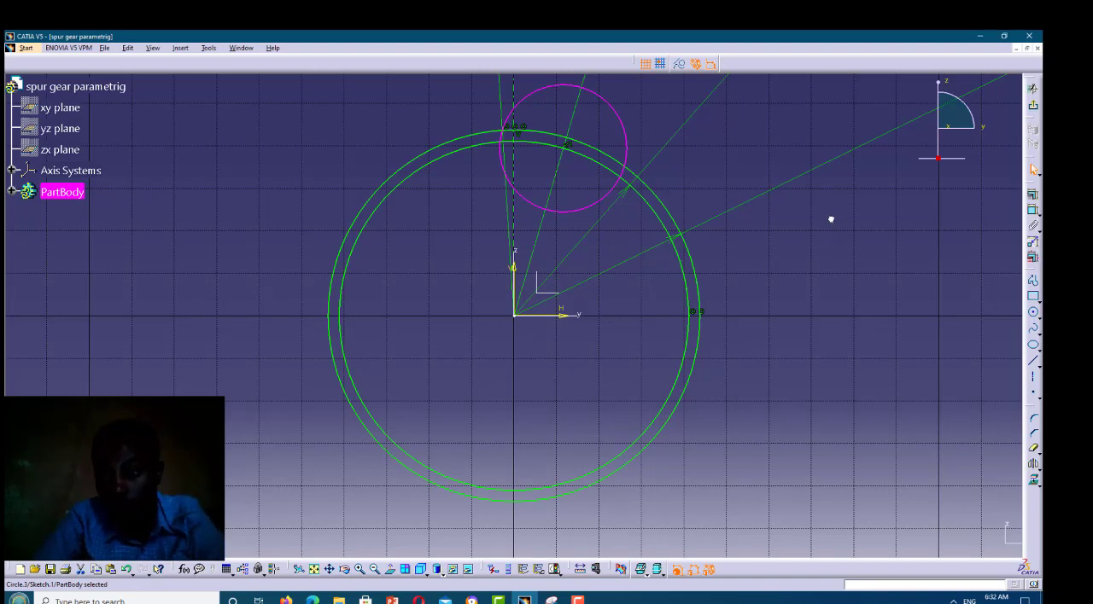
pyautogui.press('Escape')
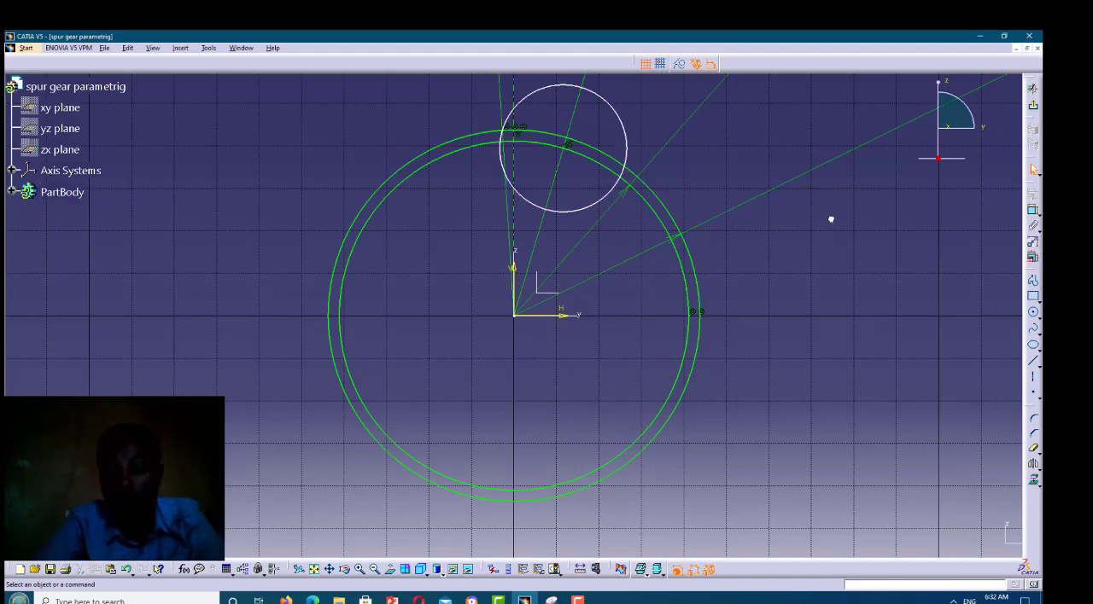
# Convert the base and pitch circles to construction elements and hide them
pyautogui.click(696, 290)
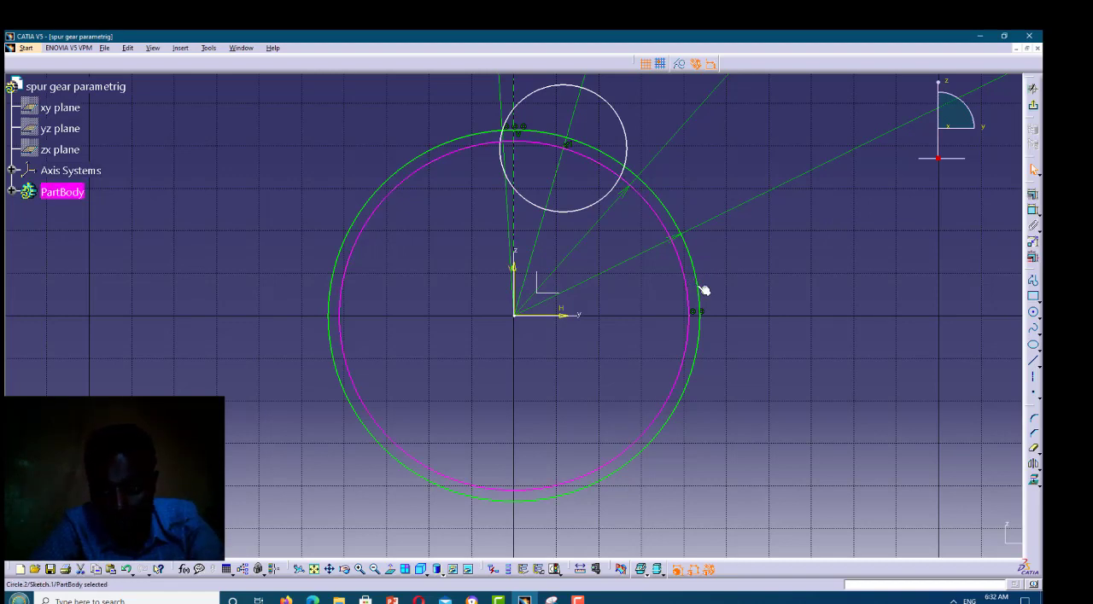
pyautogui.keyDown('ctrl'); pyautogui.click(697, 288); pyautogui.keyUp('ctrl')
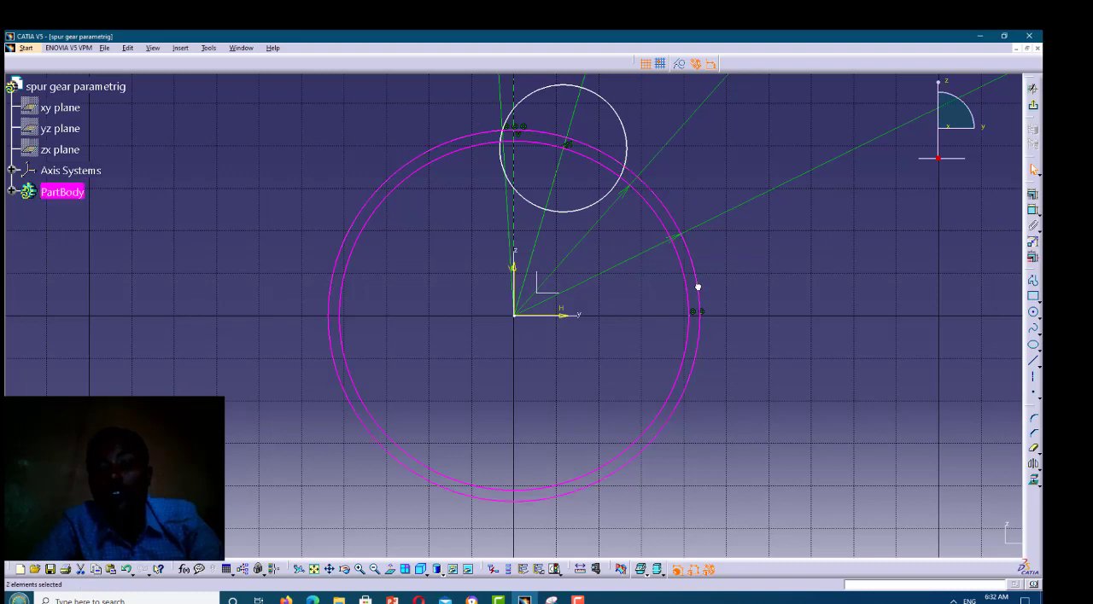
pyautogui.click(678, 66)
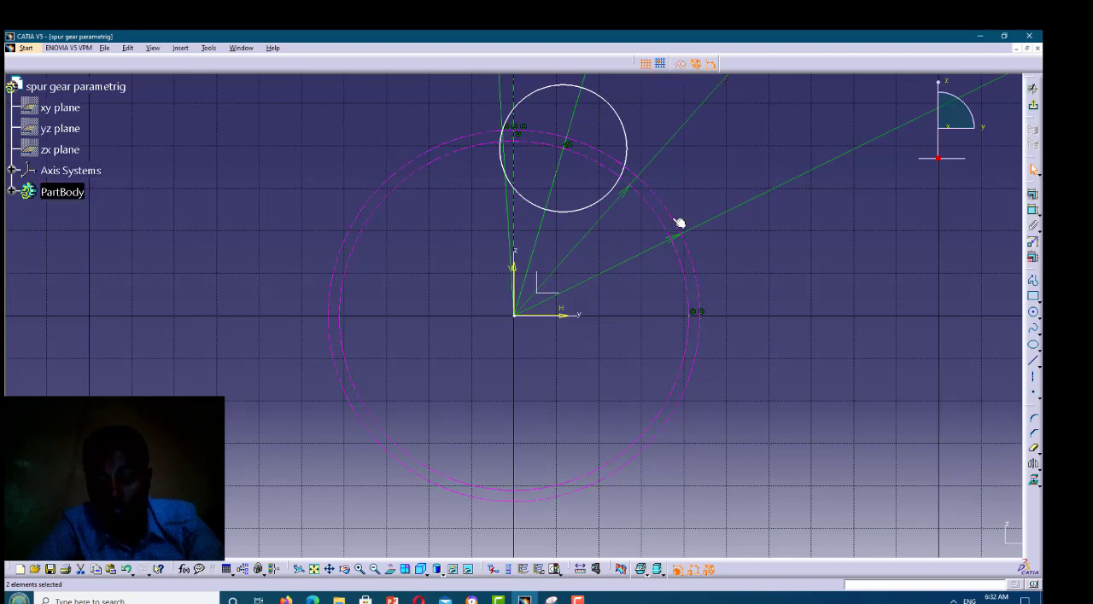
pyautogui.rightClick(714, 258)
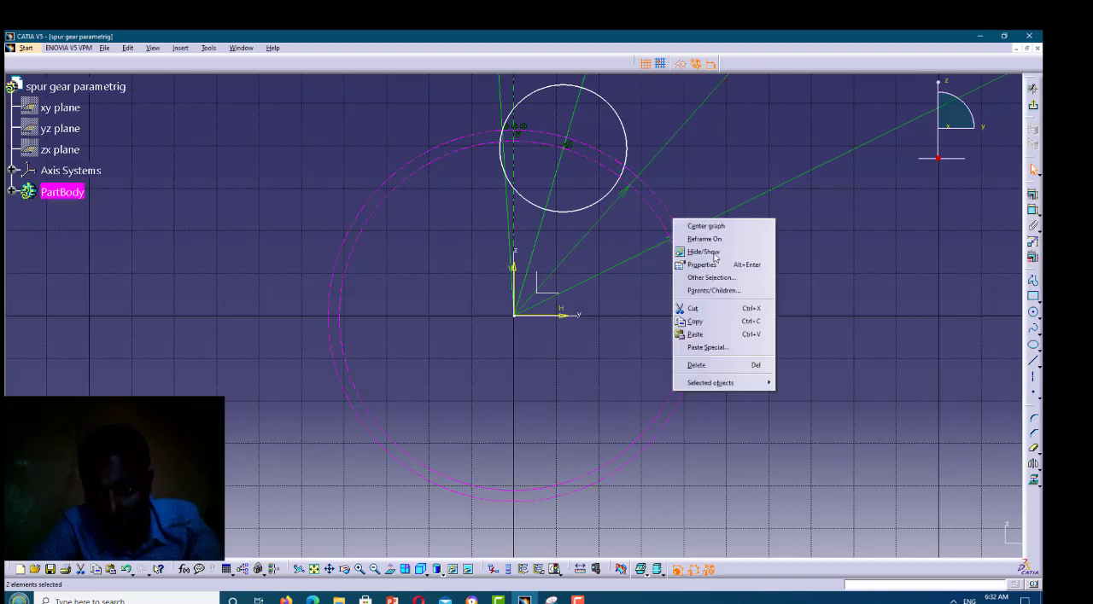
pyautogui.click(715, 253)
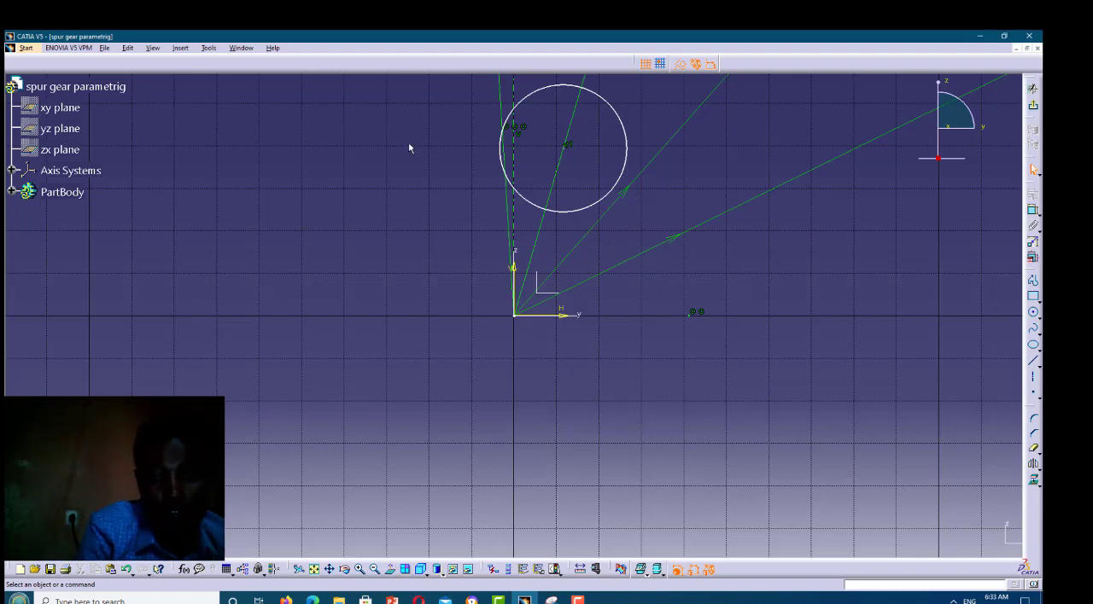
# Undo the hiding and construction conversion of the base and pitch circles, and apply both changes again
pyautogui.hotkey('ctrl', 'z')
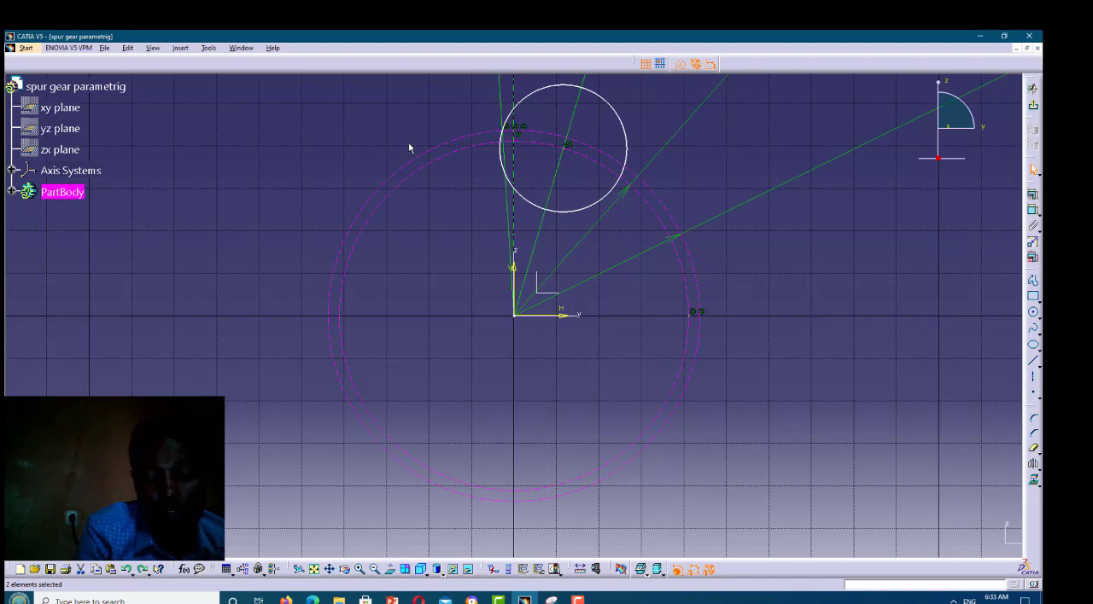
pyautogui.hotkey('ctrl', 'y')
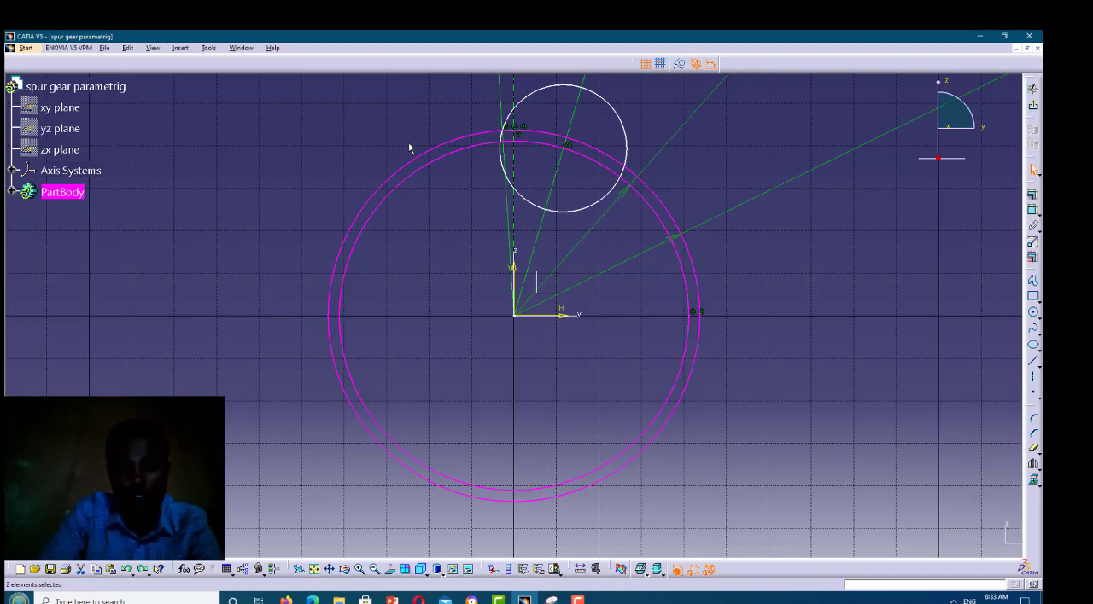
pyautogui.click(685, 65)
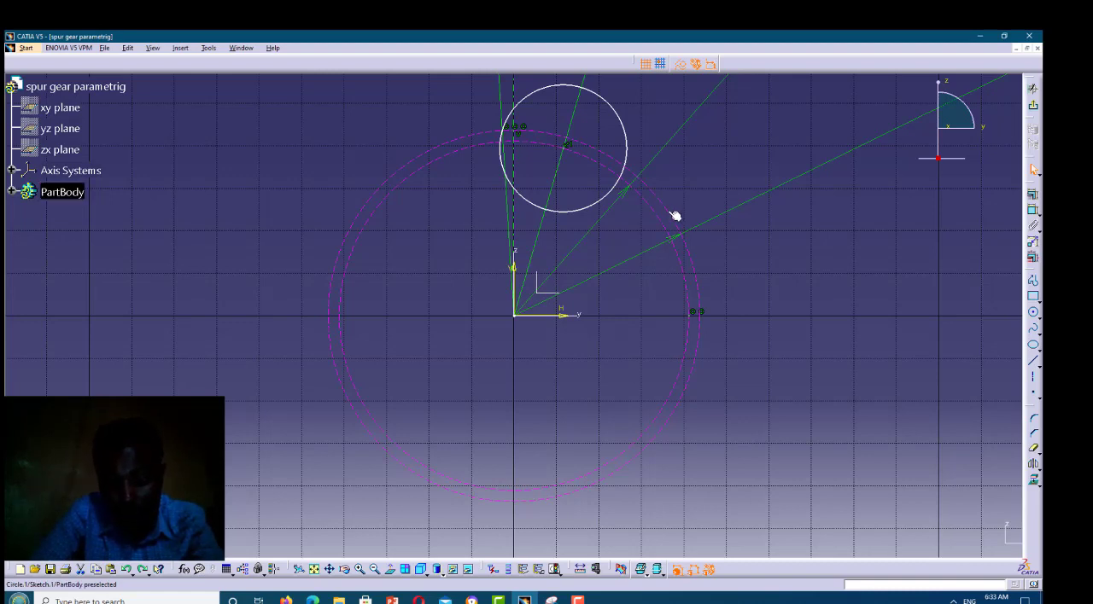
pyautogui.rightClick(684, 245)
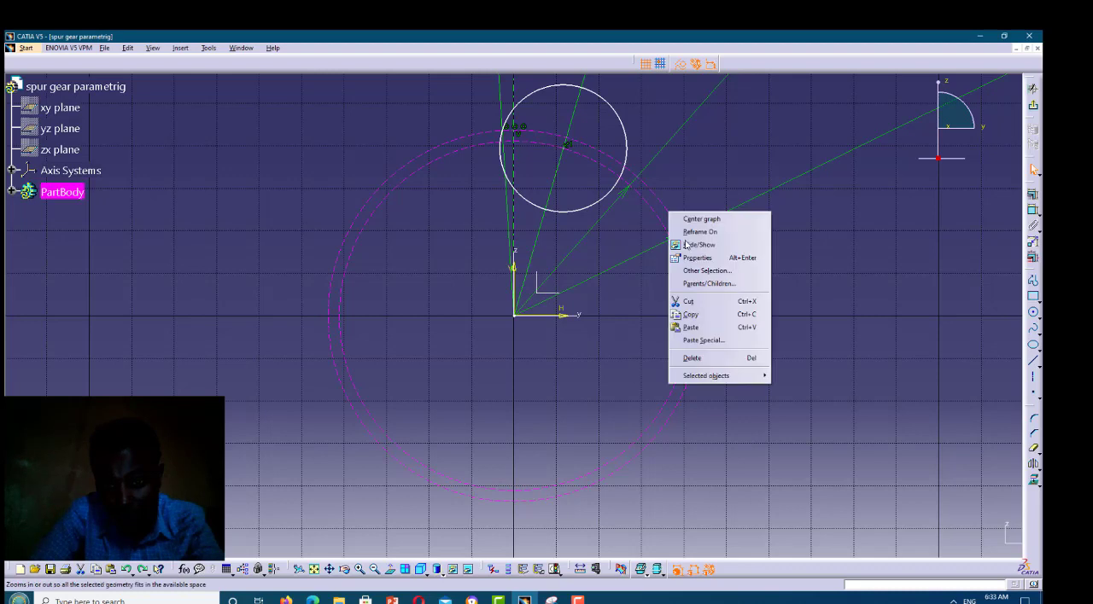
pyautogui.click(709, 245)
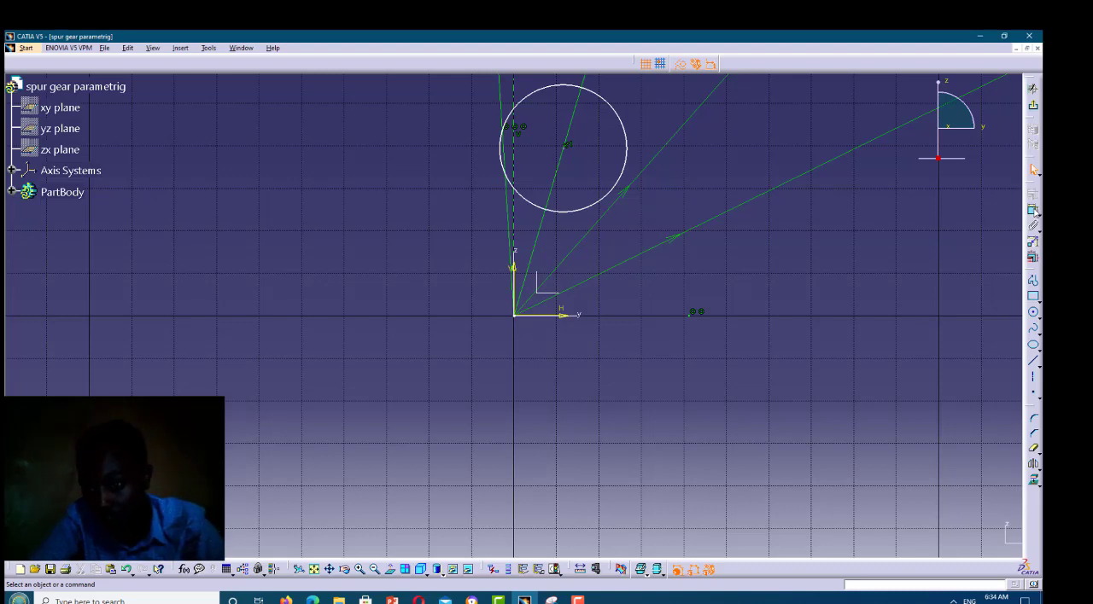
# Draw a circle centred on the origin, slightly larger than the hidden pitch circle, and change it to a standard element
pyautogui.click(1033, 313)
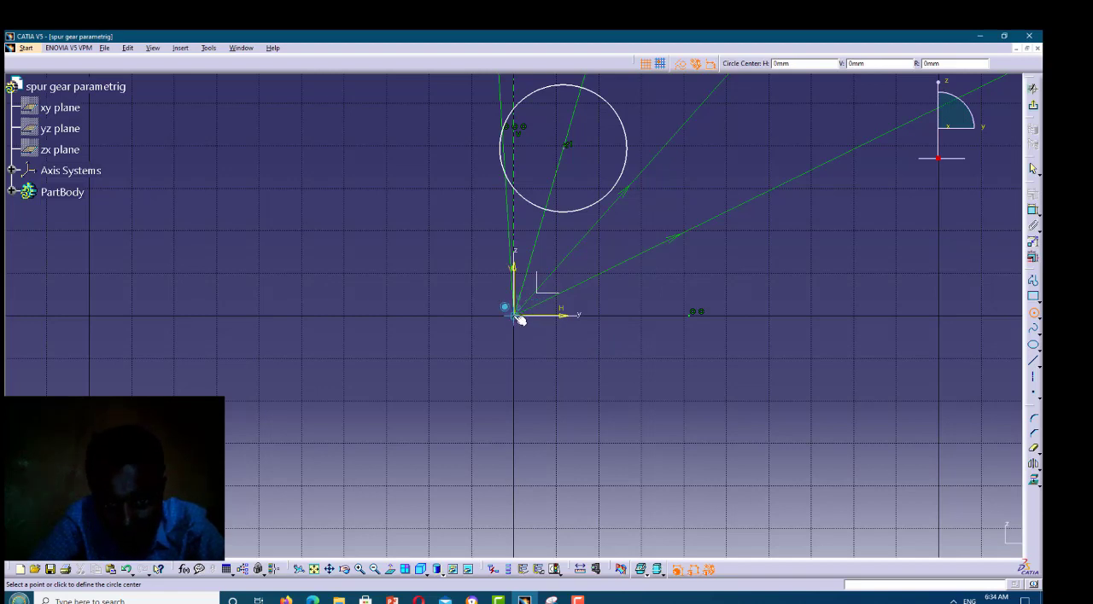
pyautogui.click(691, 245)
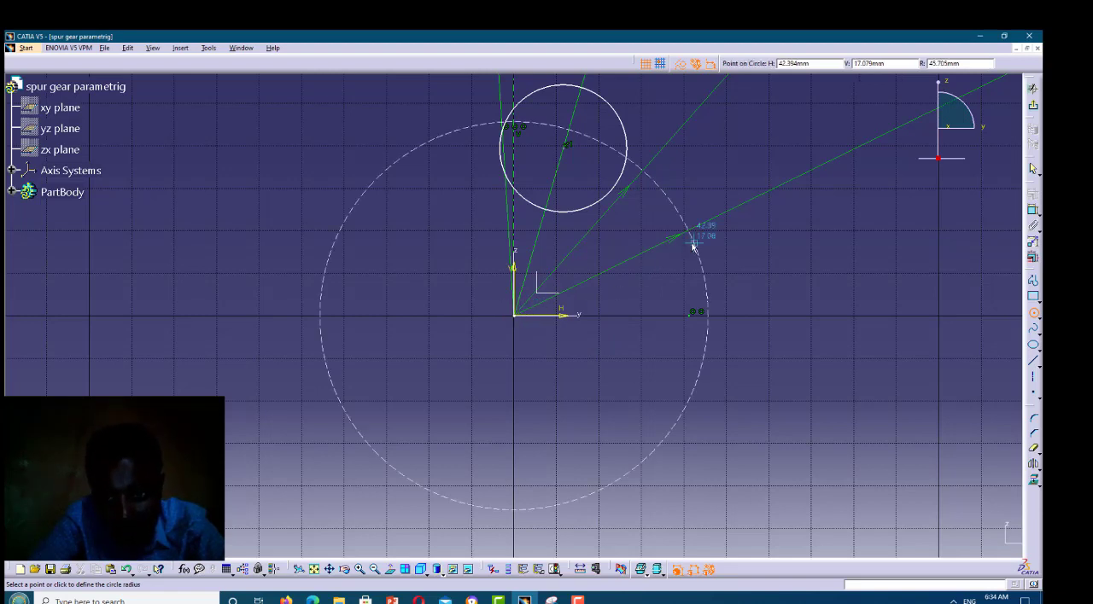
pyautogui.click(682, 66)
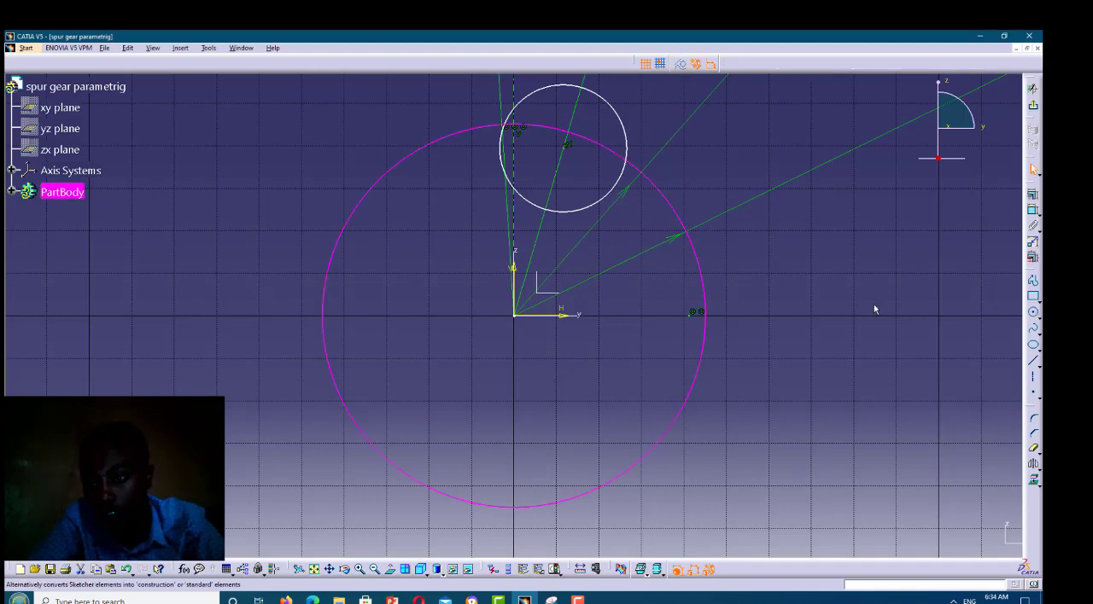
# Draw a smaller concentric circle of about 32 mm radius centred on the origin
pyautogui.click(1034, 314)
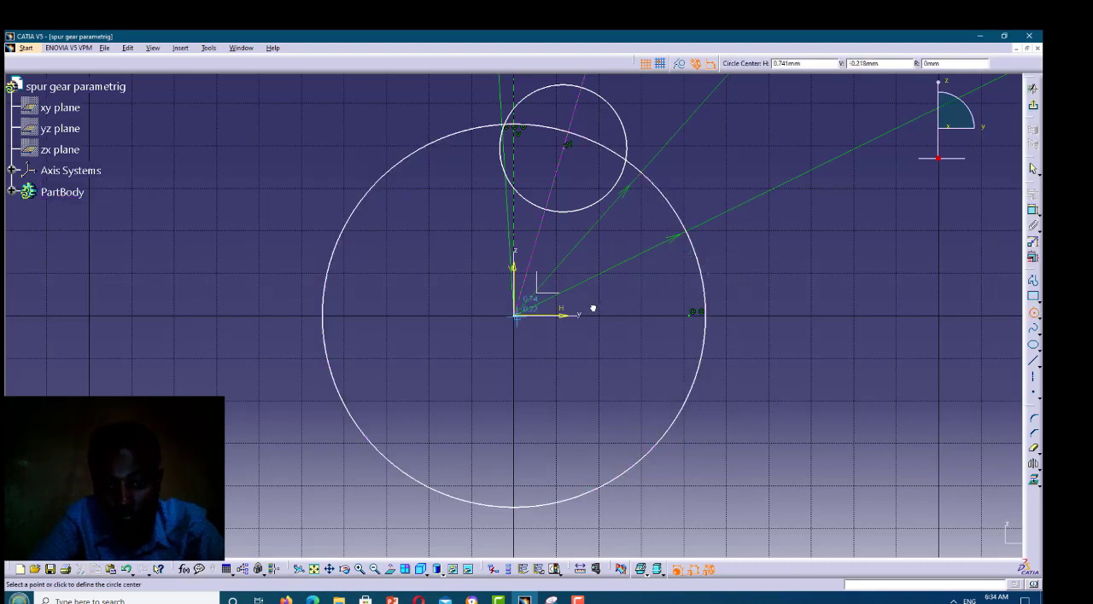
pyautogui.click(515, 315)
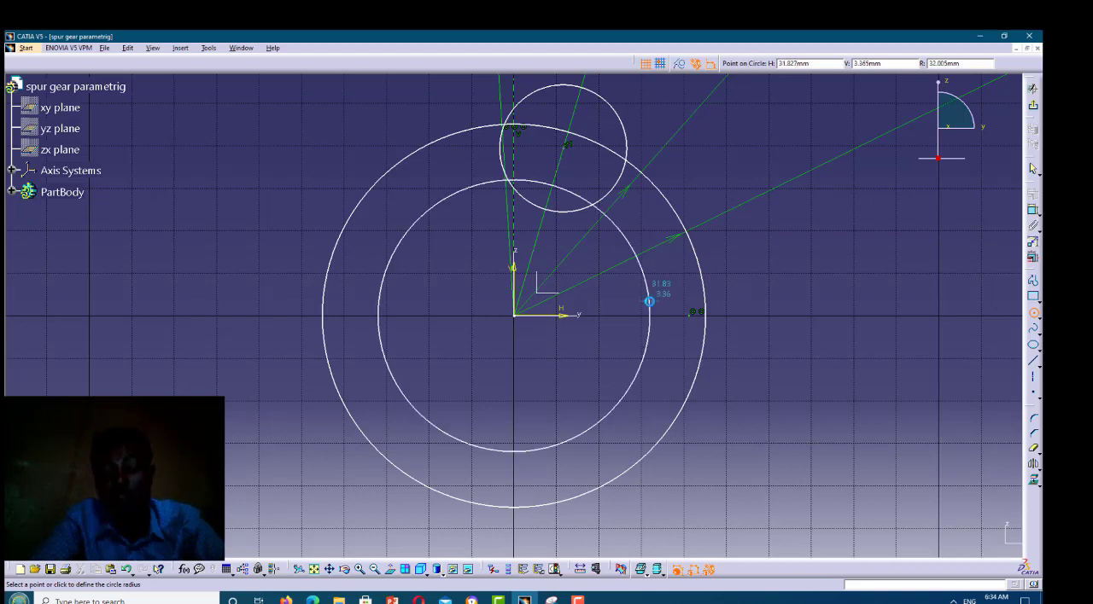
pyautogui.click(648, 301)
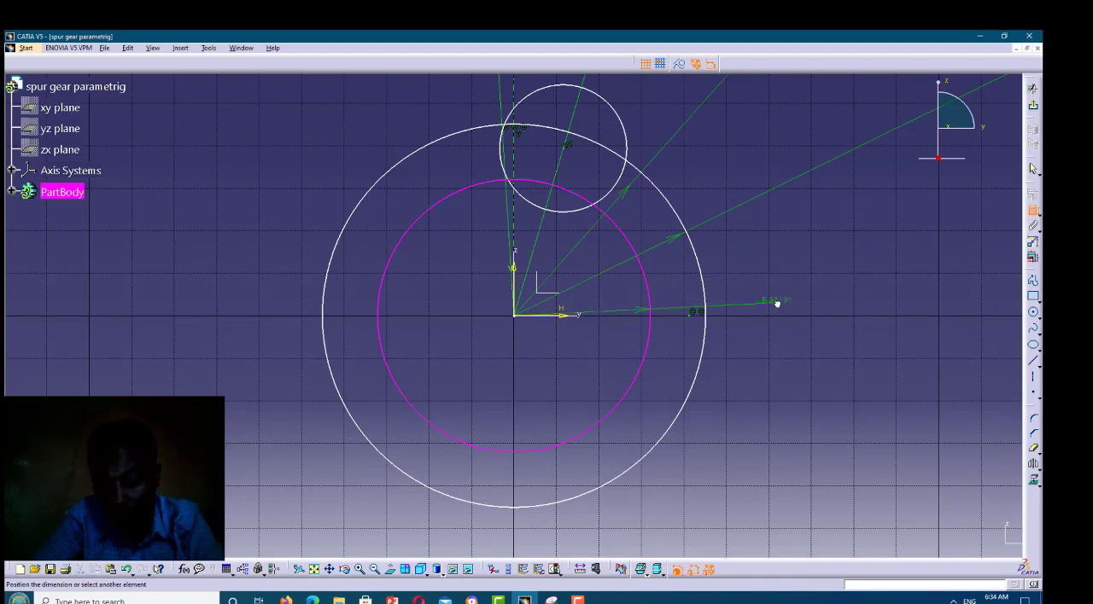
# Dimension the inner circle's radius and look up the Rd parameter in its formula editor
pyautogui.click(777, 304)
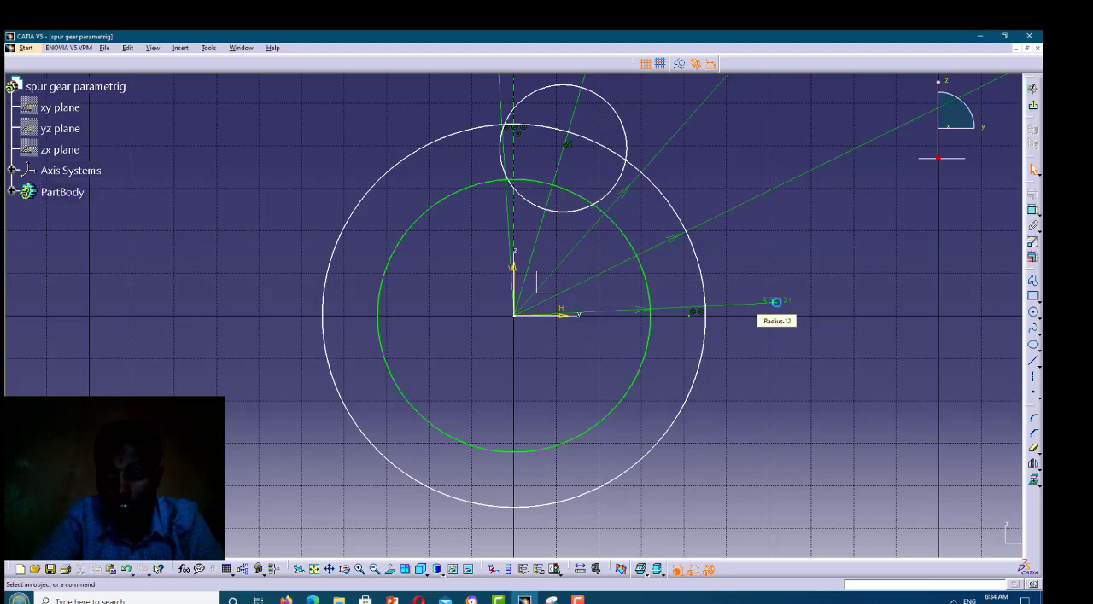
pyautogui.click(777, 304)
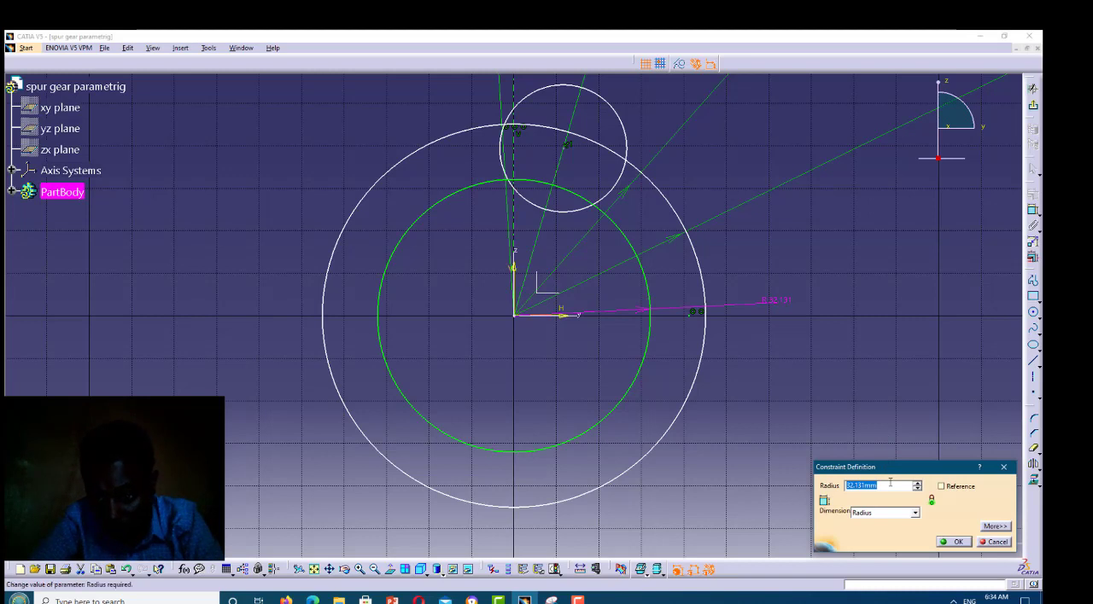
pyautogui.click(891, 482)
pyautogui.rightClick(890, 482)
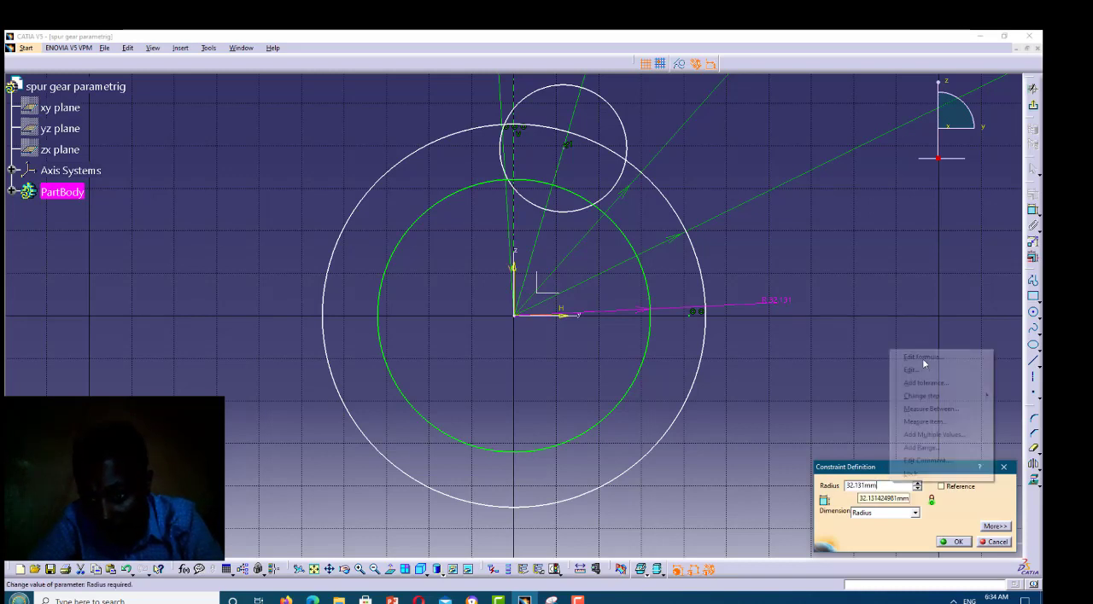
pyautogui.click(924, 359)
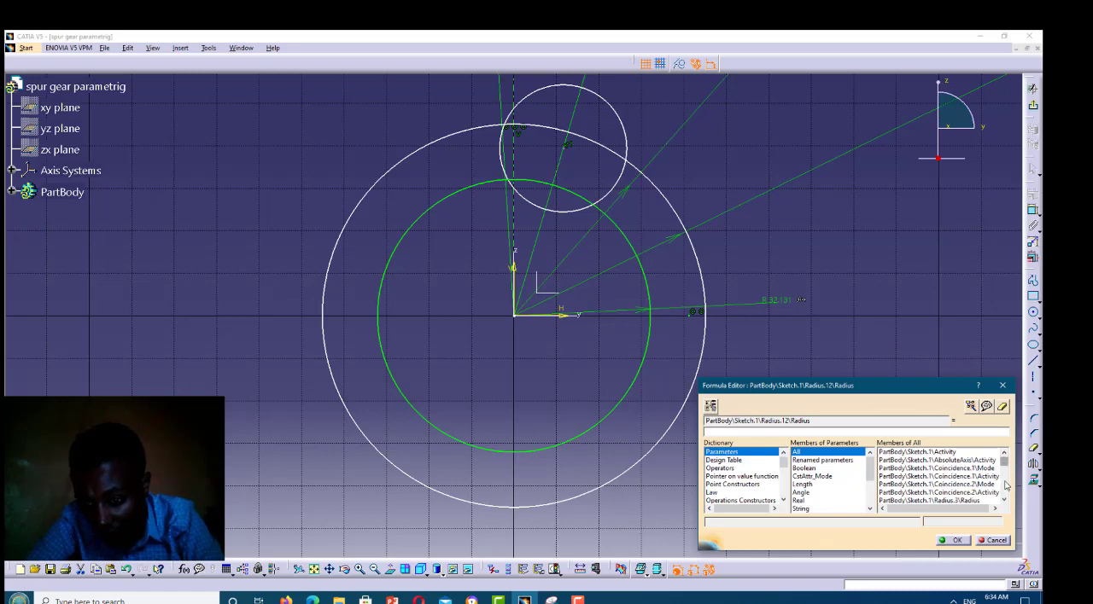
pyautogui.scroll(-3, 982, 483)
pyautogui.scroll(-3, 888, 478)
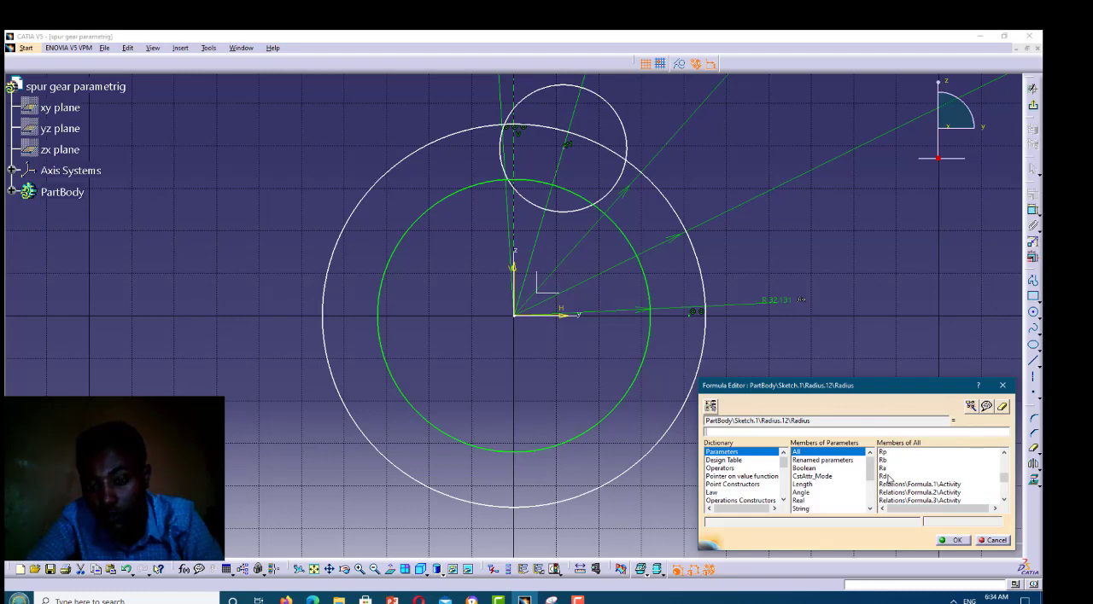
pyautogui.click(887, 478)
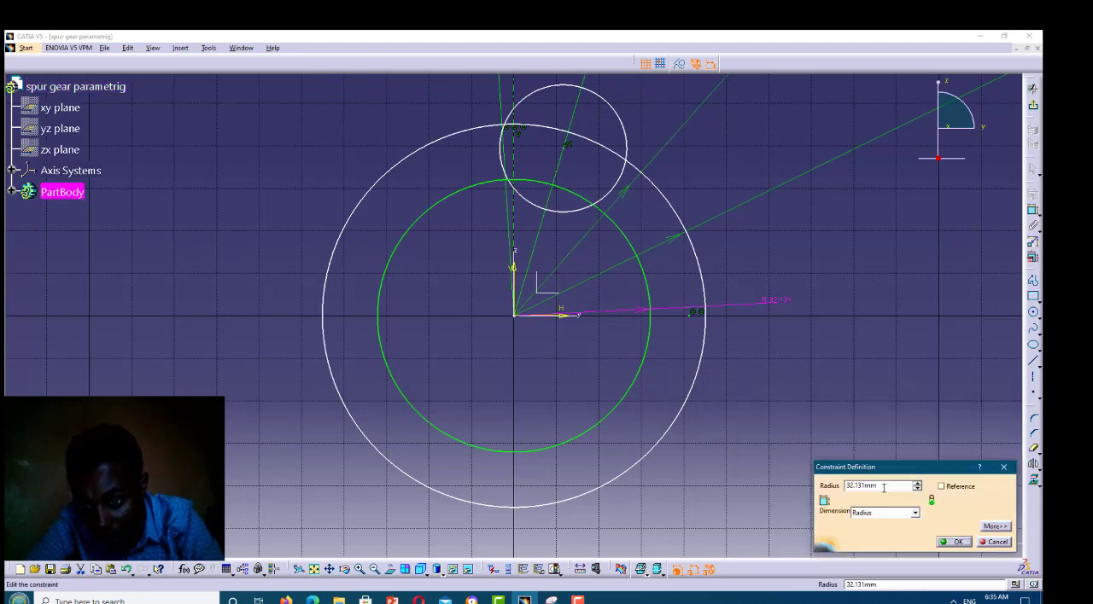
# Set the inner circle's radius to 39.375 mm
pyautogui.doubleClick(846, 485)
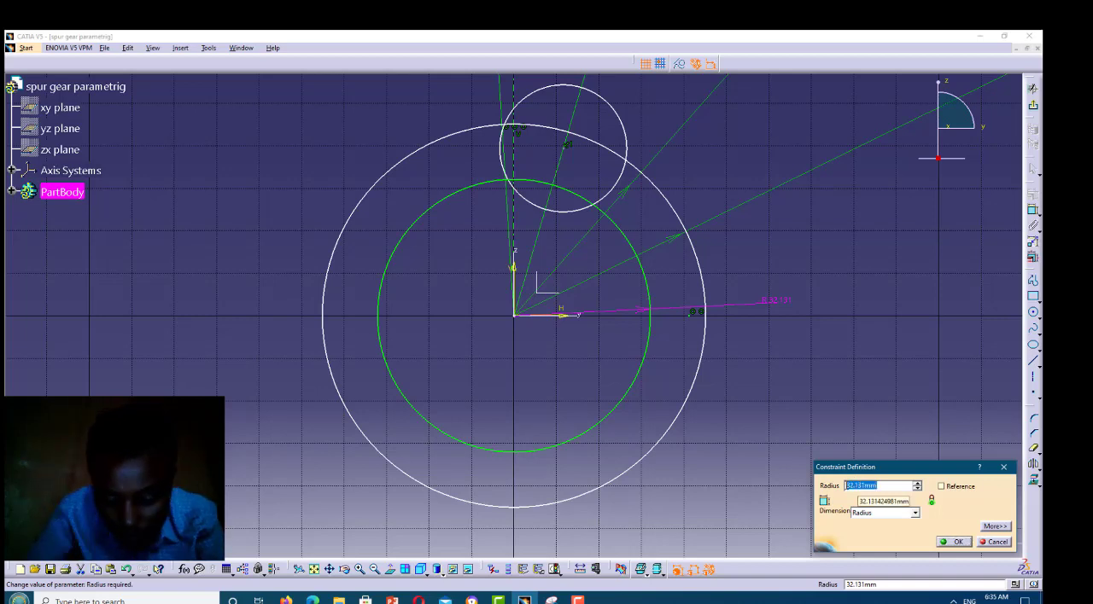
pyautogui.write('39')
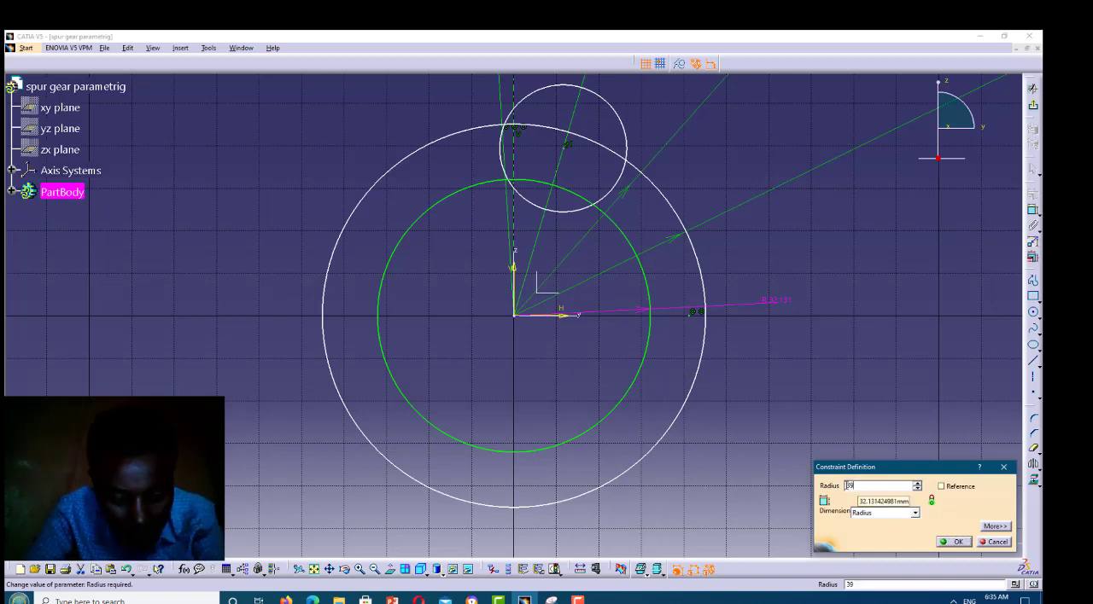
pyautogui.write('.375')
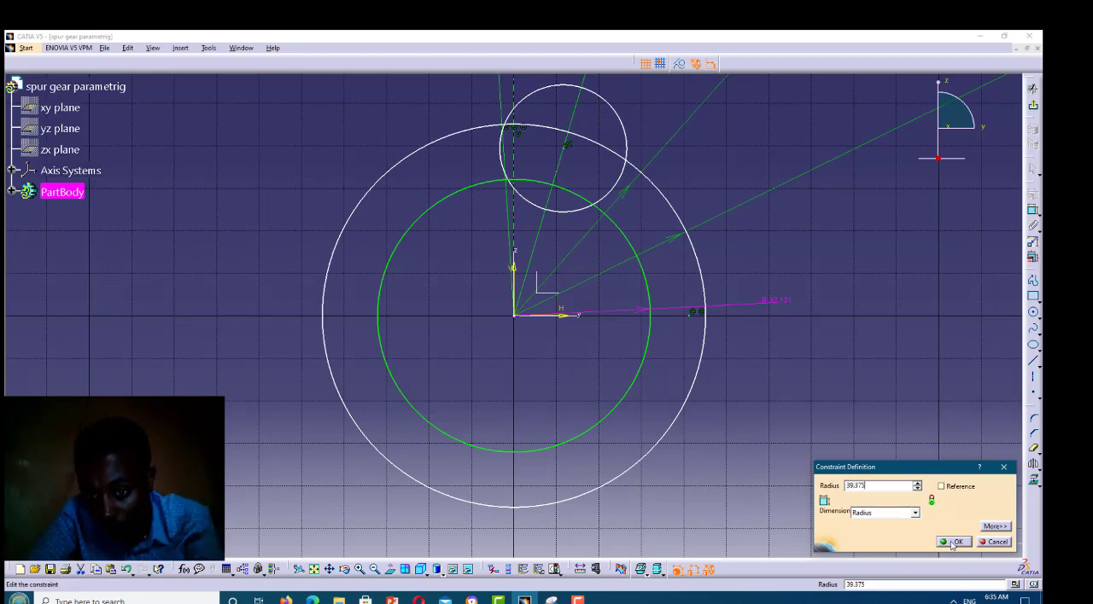
pyautogui.press('Return')
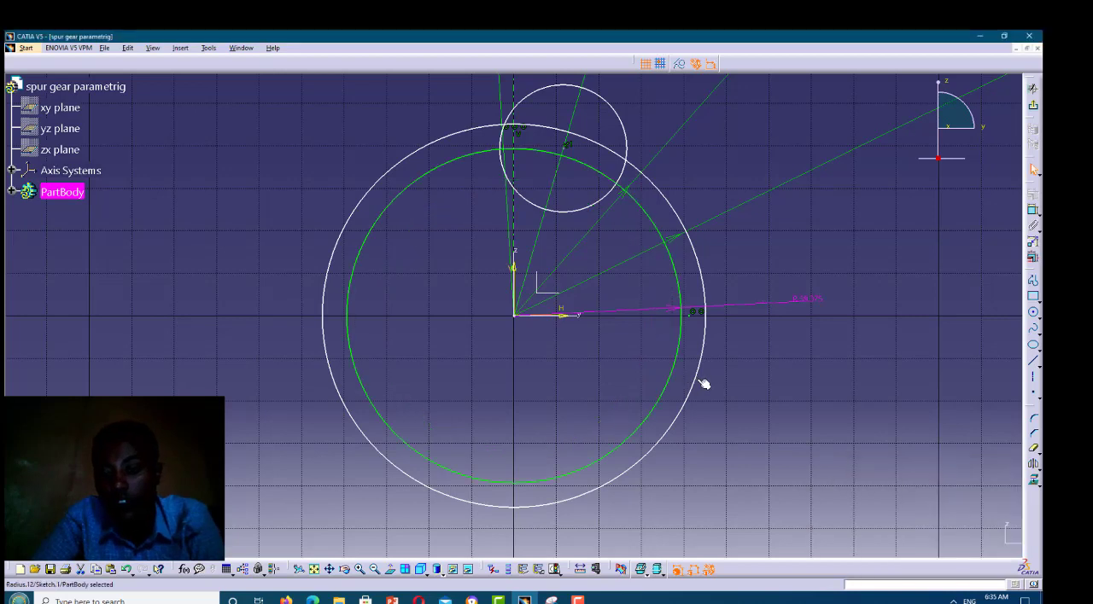
# Add a radius dimension to the outer concentric circle and open it for editing
pyautogui.click(1032, 211)
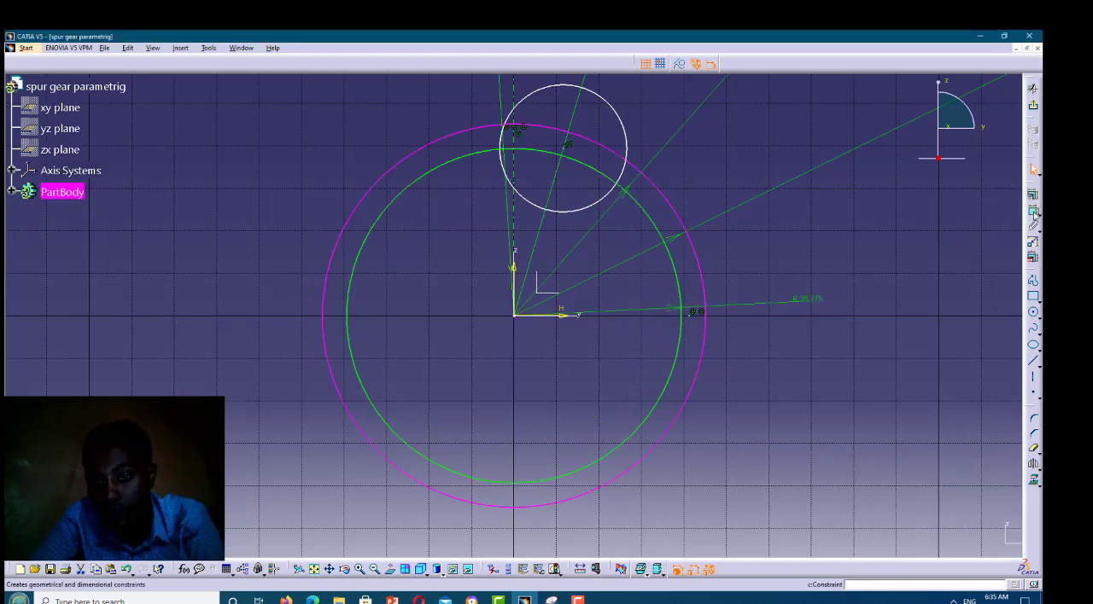
pyautogui.click(934, 248)
pyautogui.click(932, 244)
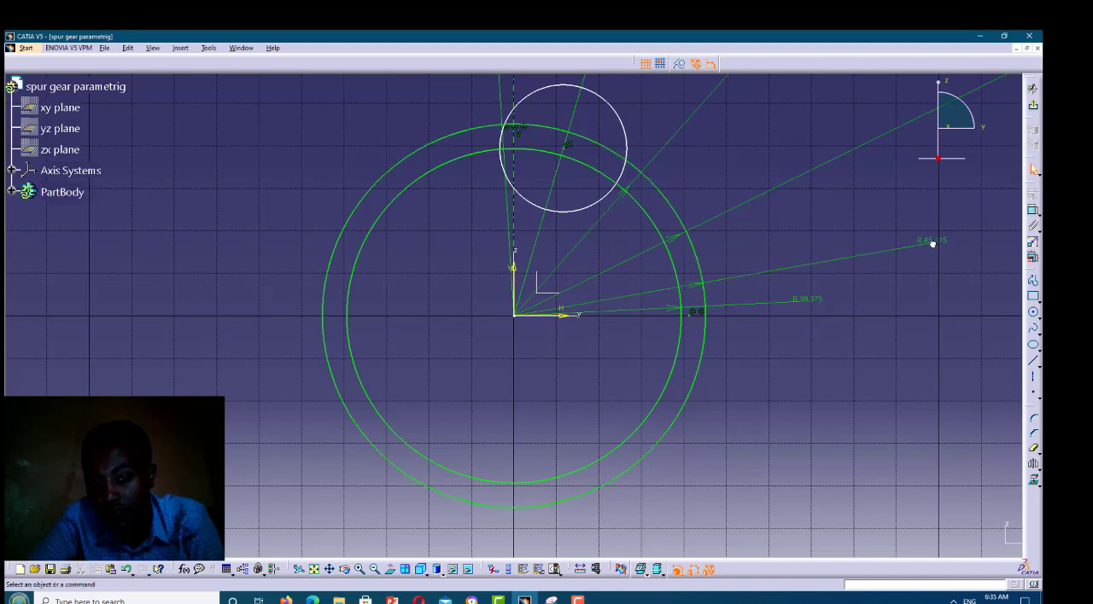
pyautogui.doubleClick(932, 243)
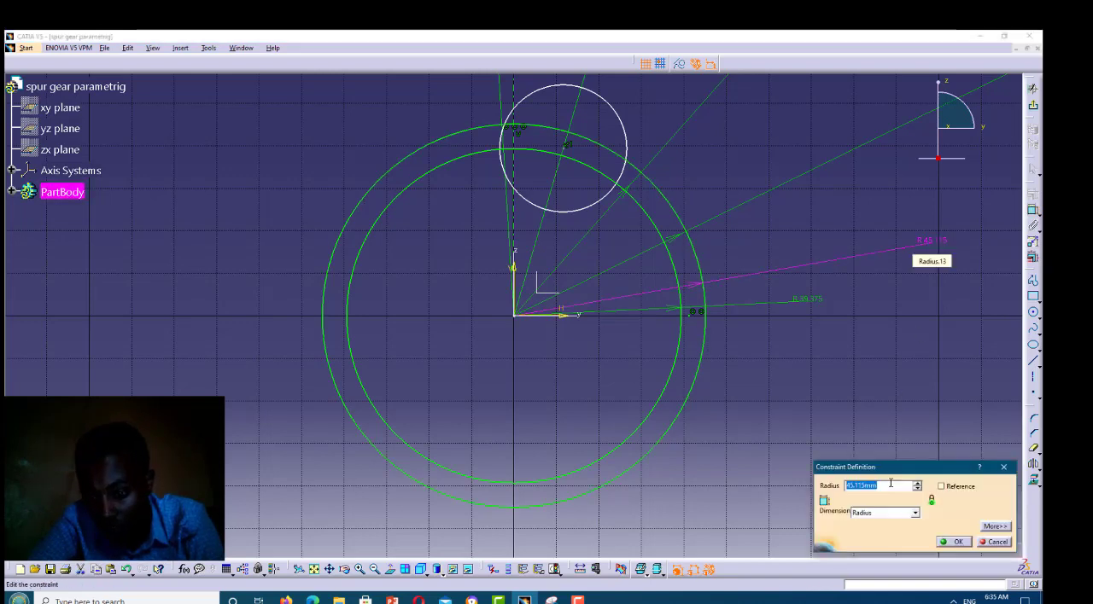
# Look up the value of the Ra parameter in the formula editor of the outer circle's radius
pyautogui.rightClick(891, 484)
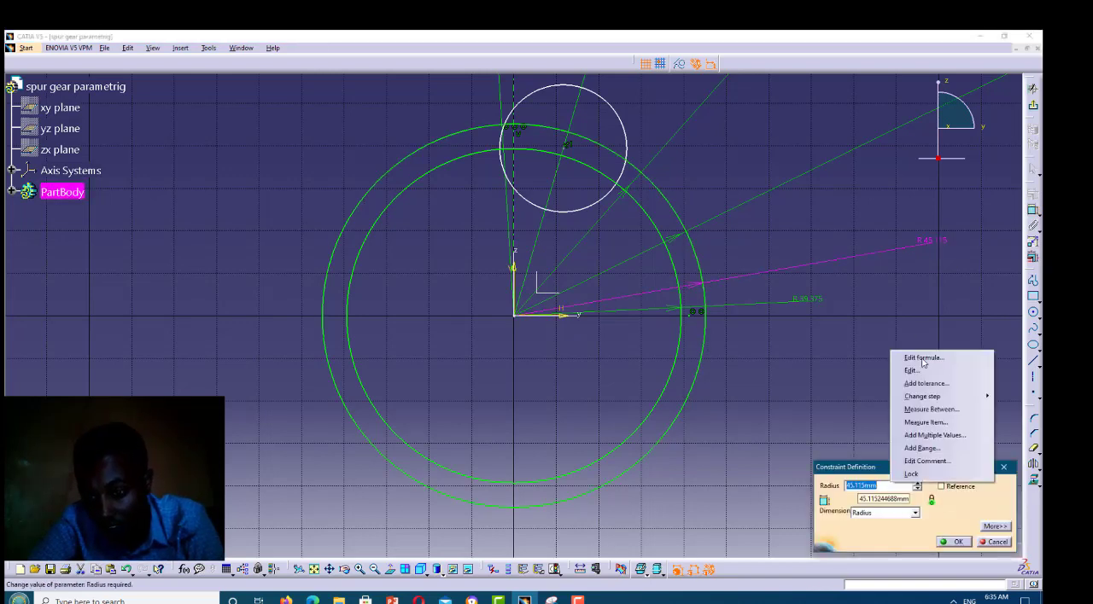
pyautogui.click(922, 359)
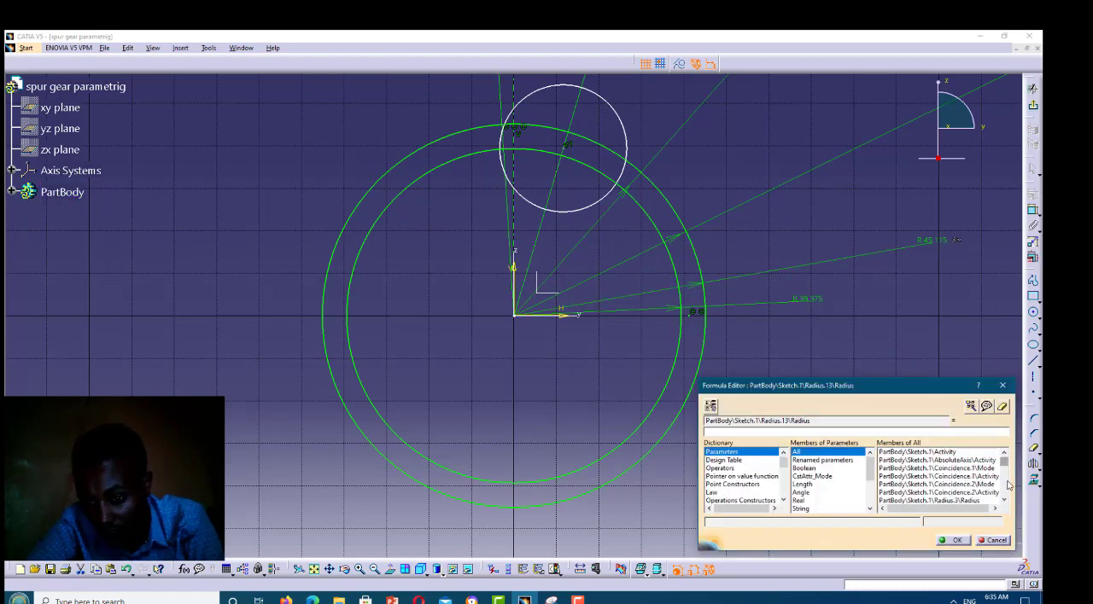
pyautogui.scroll(-5, 1008, 485)
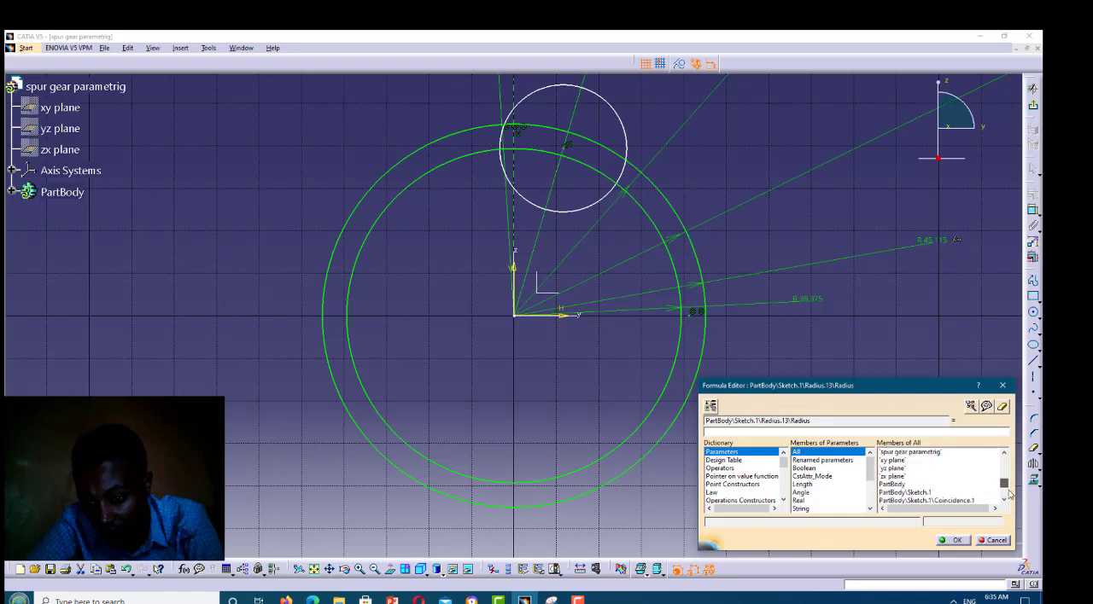
pyautogui.scroll(-5, 1007, 481)
pyautogui.scroll(2, 986, 480)
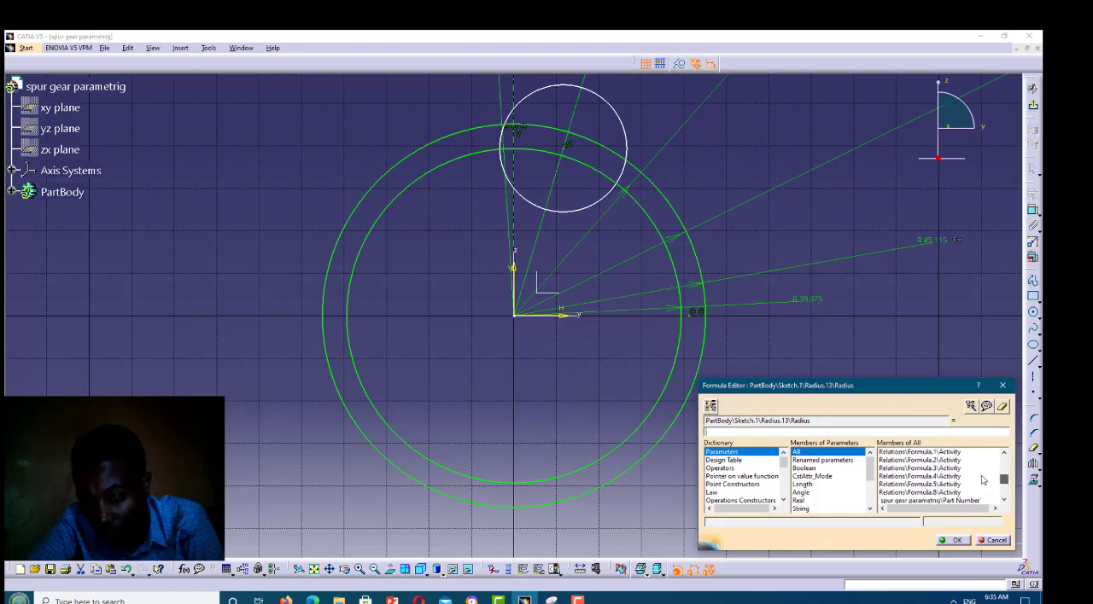
pyautogui.scroll(2, 888, 483)
pyautogui.doubleClick(884, 476)
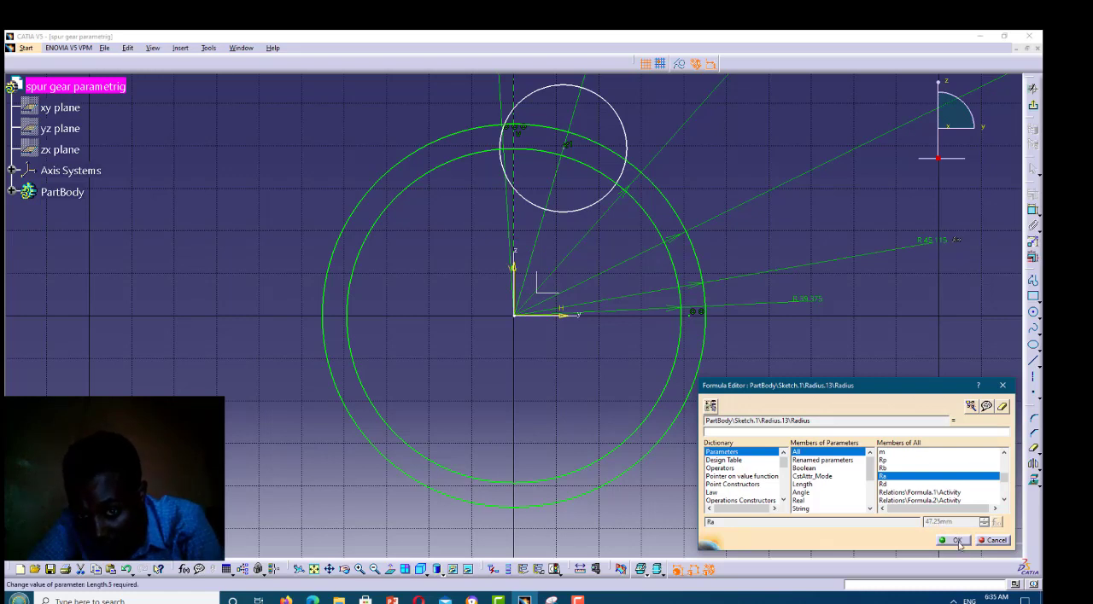
pyautogui.click(957, 541)
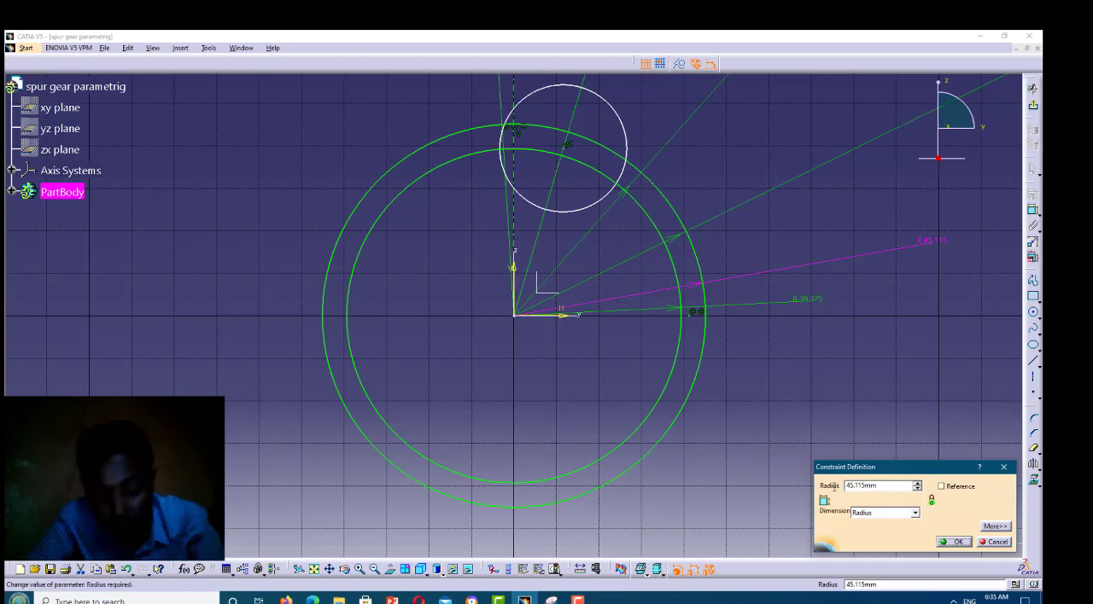
# Set the outer circle's radius to 47.25 mm
pyautogui.moveTo(880, 486); pyautogui.dragTo(834, 487)
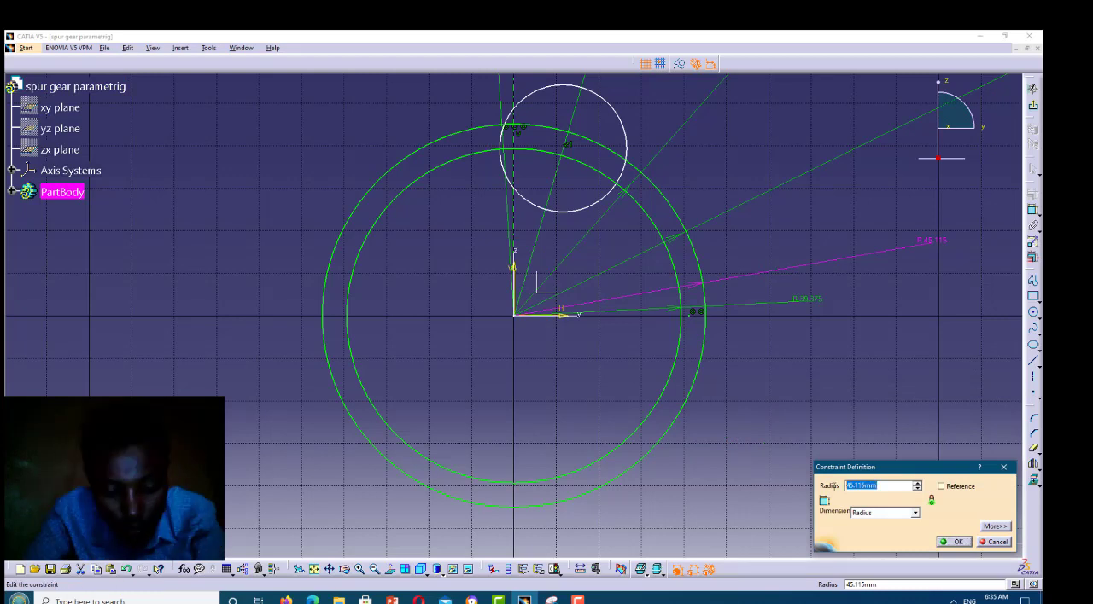
pyautogui.write('47.')
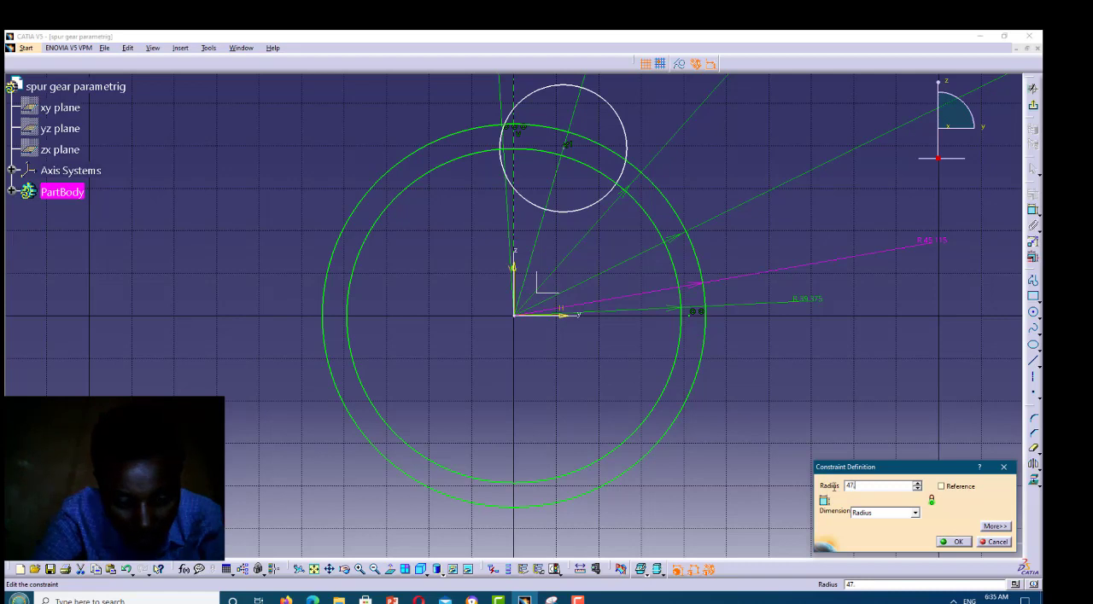
pyautogui.write('25mm')
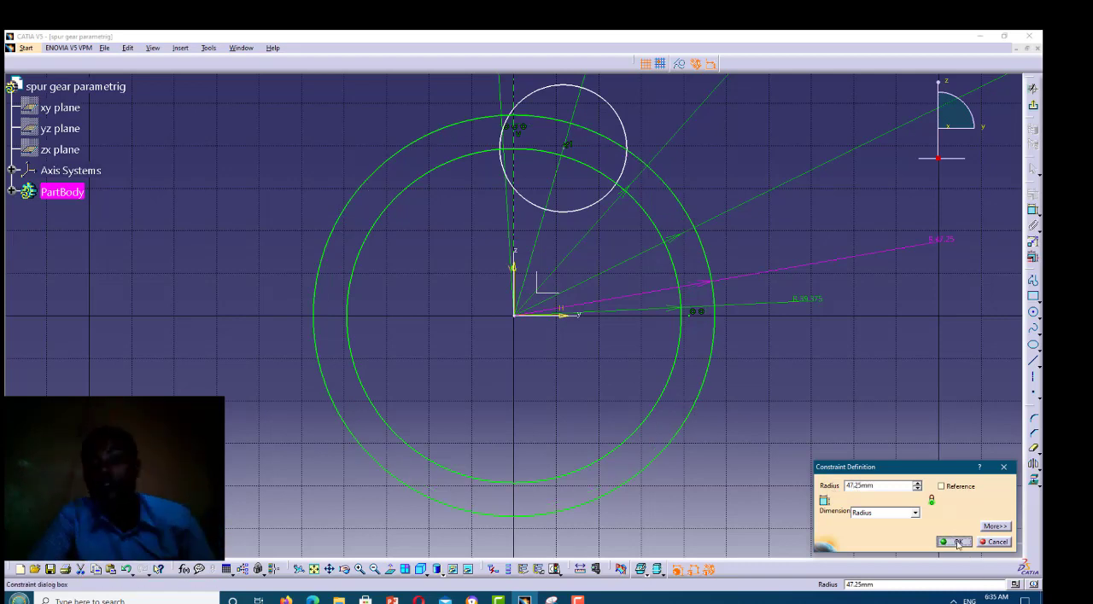
pyautogui.click(958, 543)
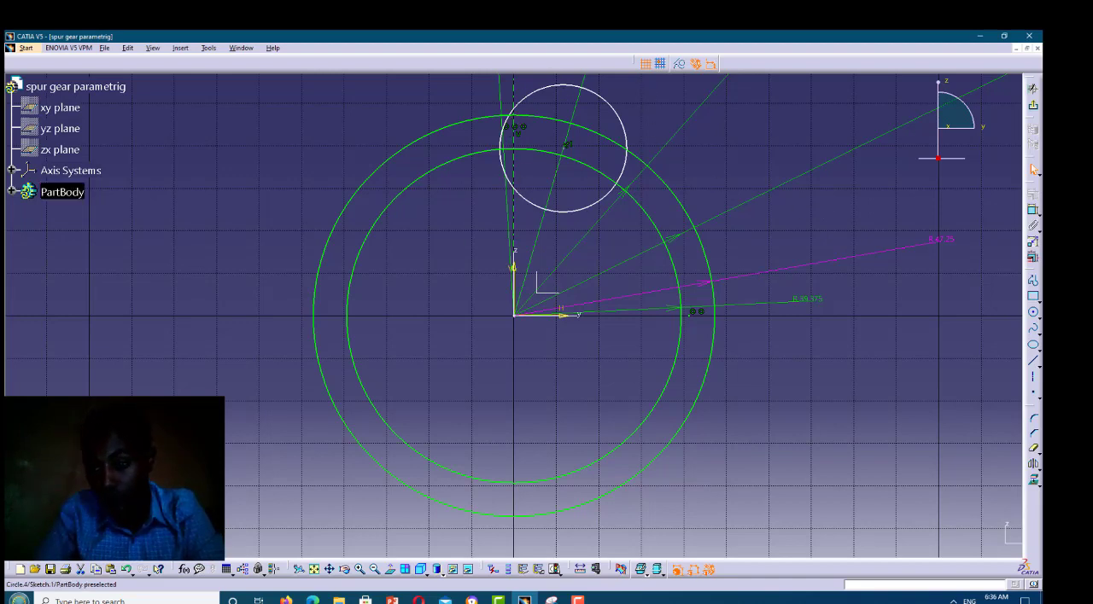
# Quick Trim the small flank circle, keeping only its arc near the vertical axis between the inner and outer gear circles
pyautogui.click(1034, 449)
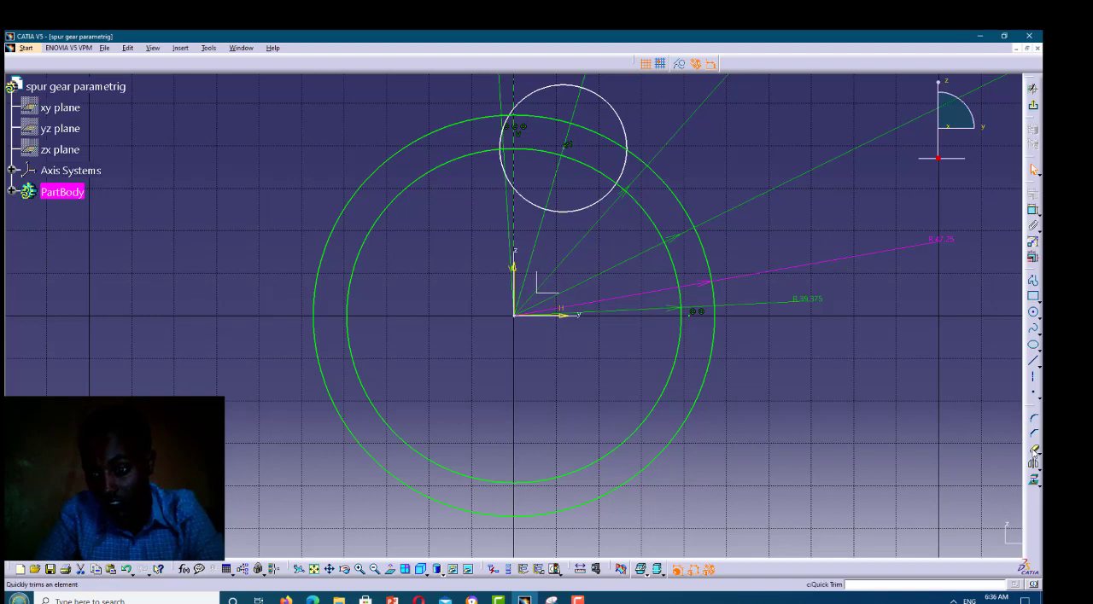
pyautogui.click(1034, 453)
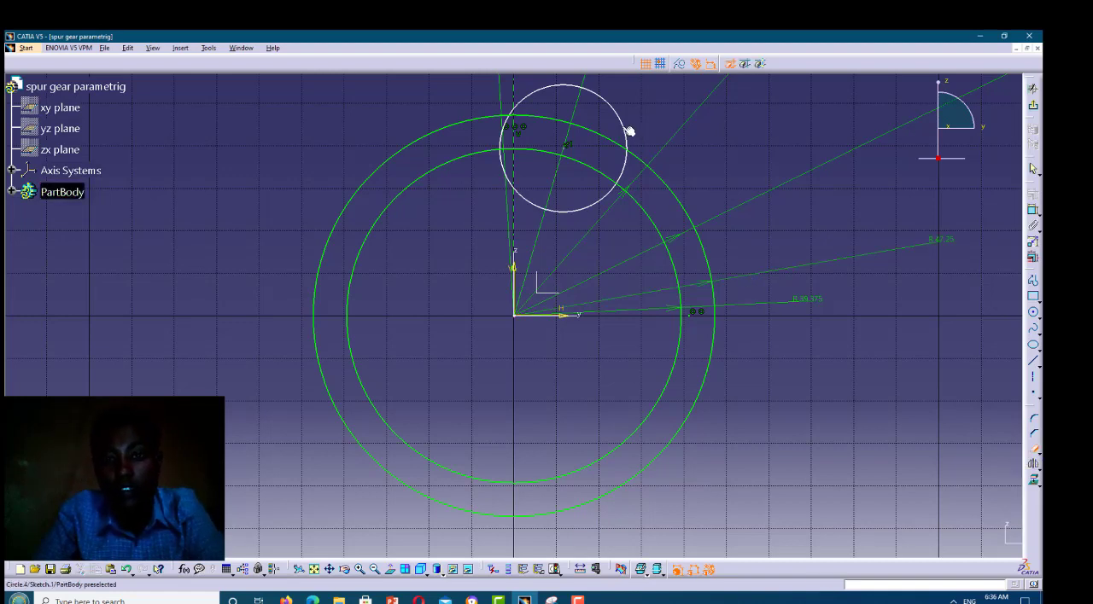
pyautogui.click(580, 87)
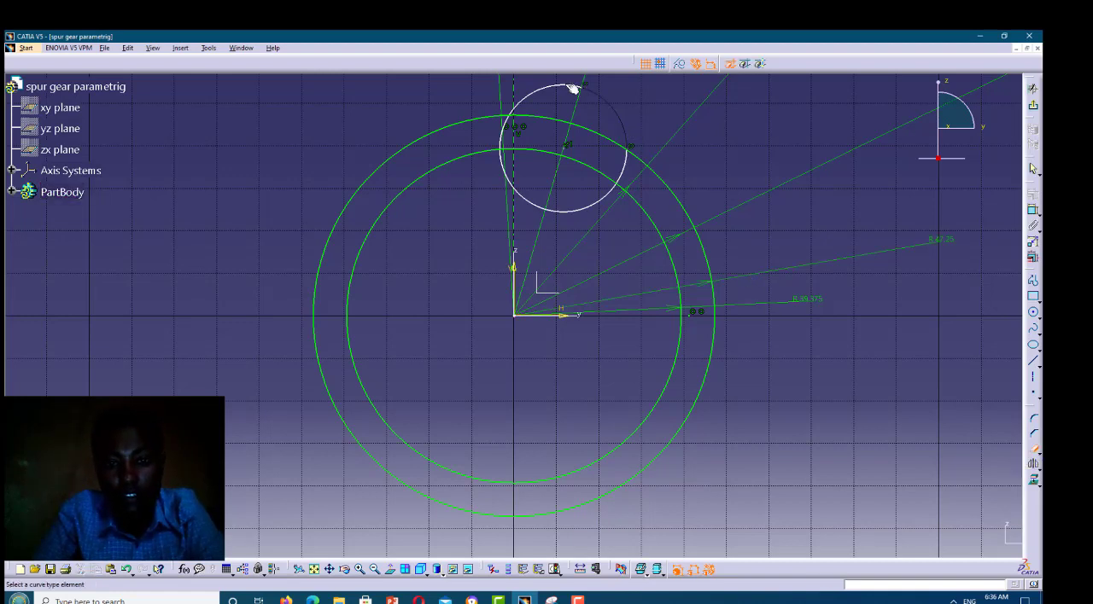
pyautogui.click(625, 171)
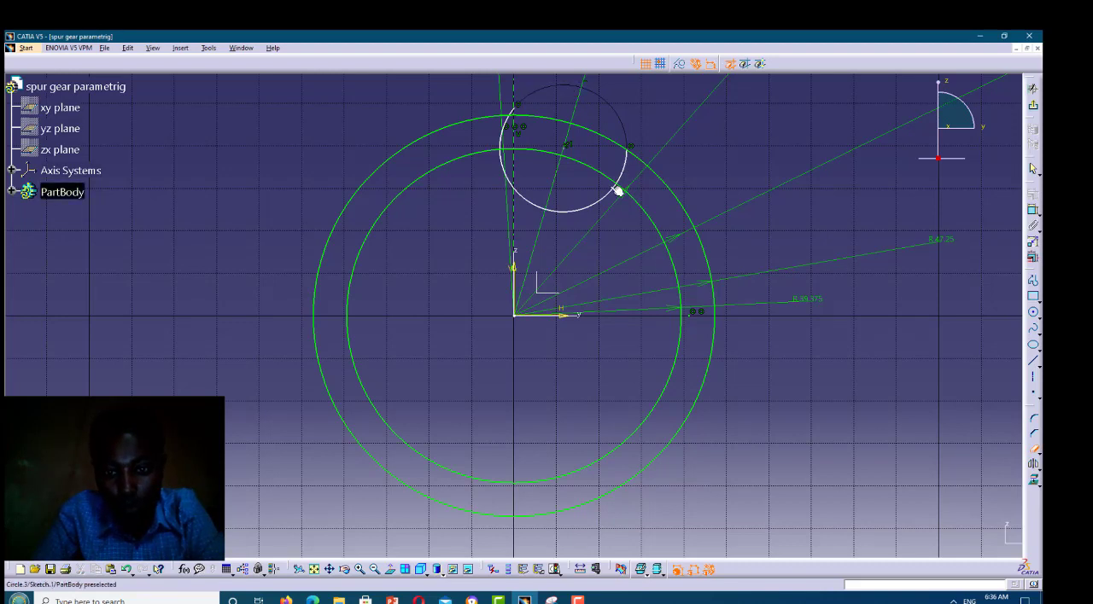
pyautogui.click(543, 208)
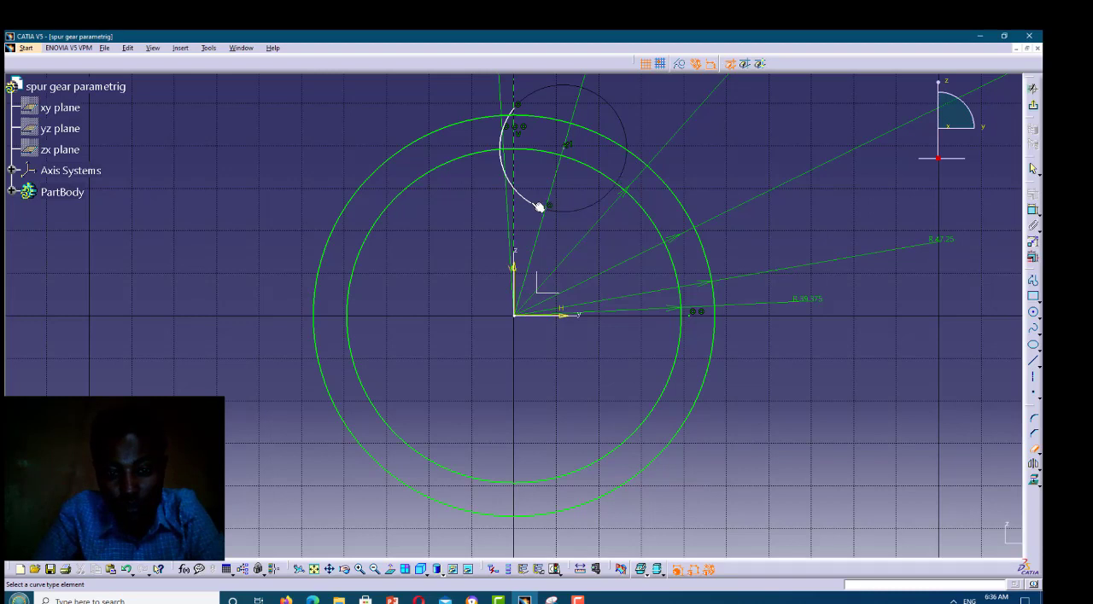
pyautogui.click(518, 189)
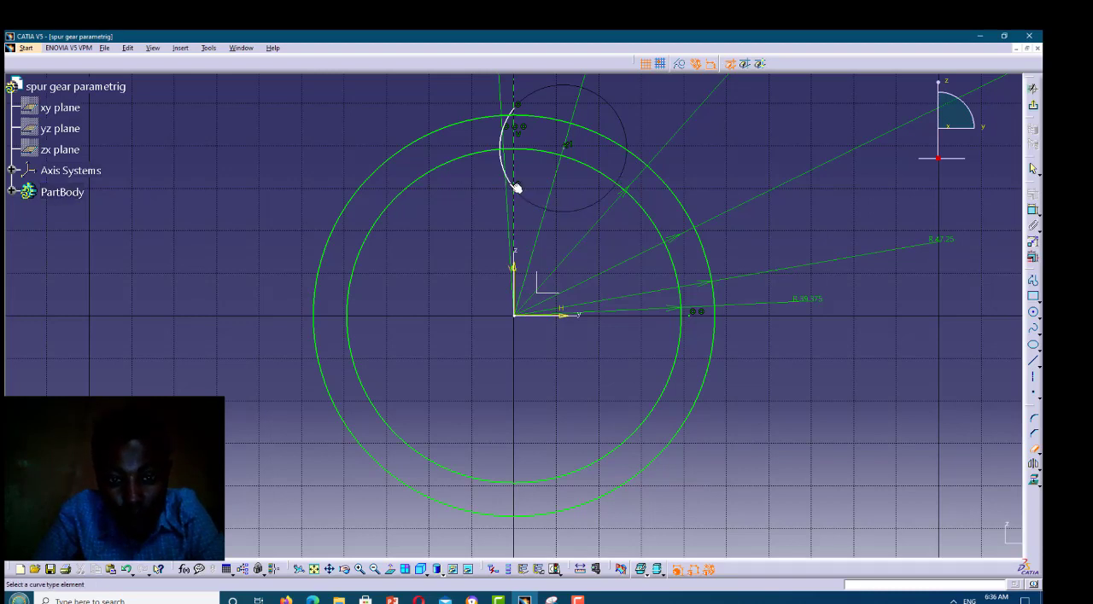
pyautogui.click(510, 180)
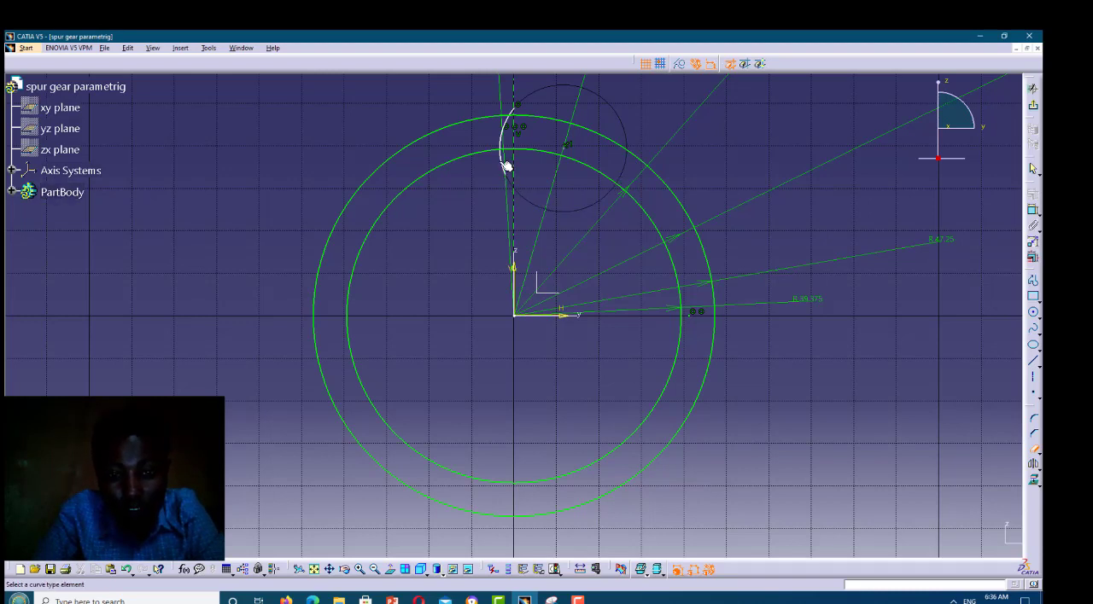
pyautogui.click(501, 163)
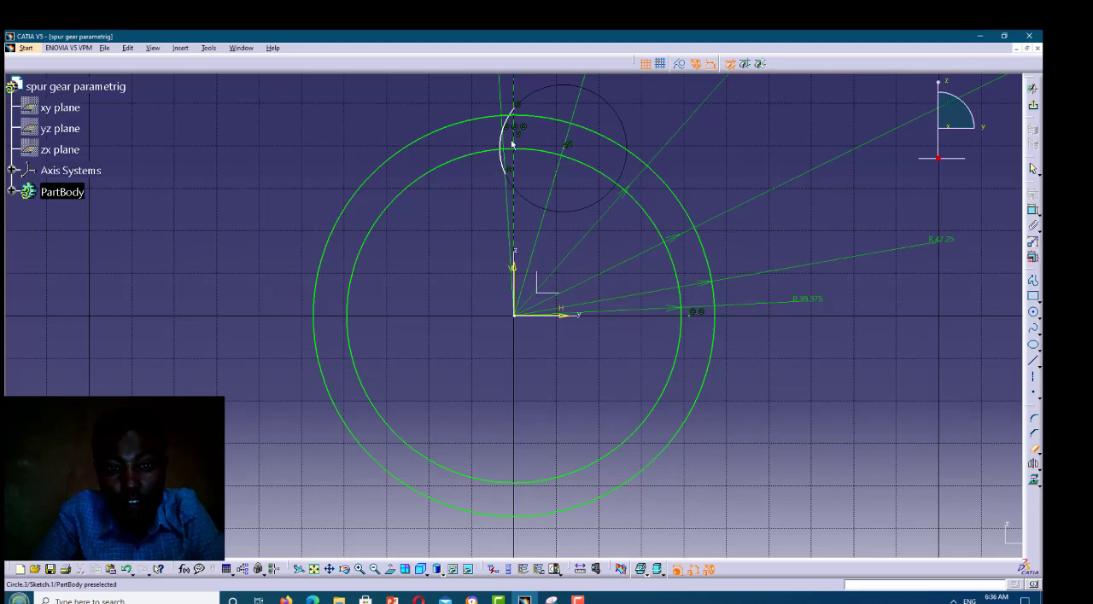
pyautogui.click(360, 569)
pyautogui.click(329, 570)
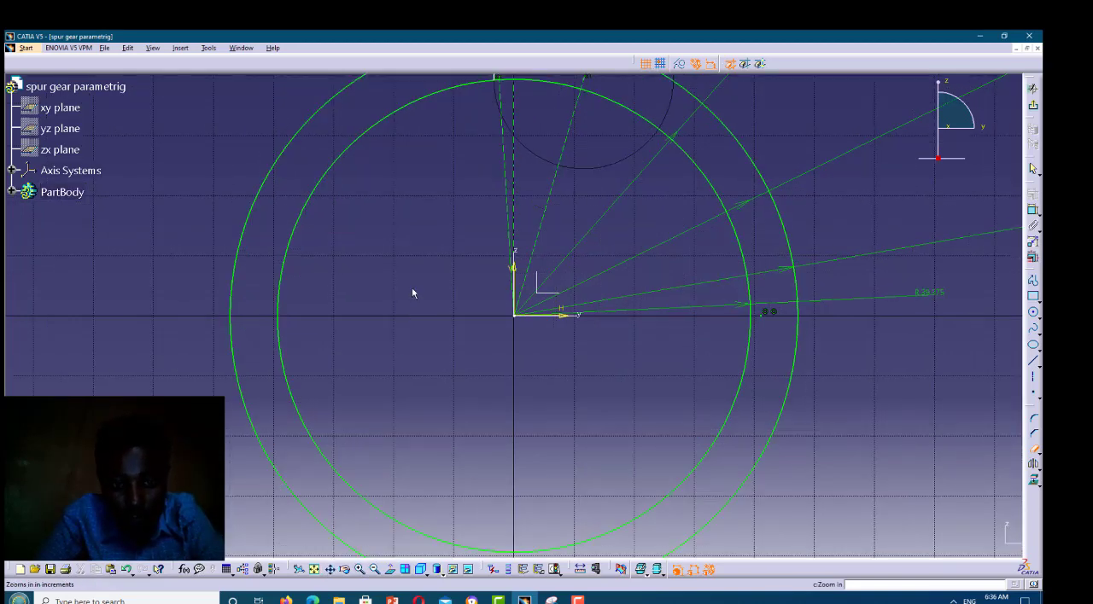
pyautogui.moveTo(519, 82); pyautogui.dragTo(513, 183)
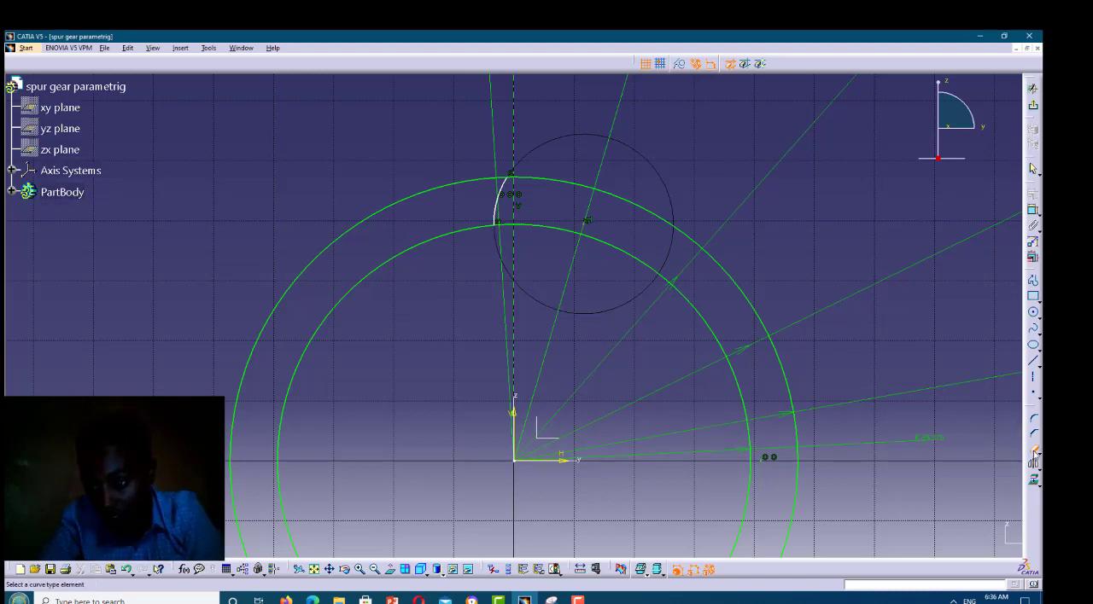
# Create a corner of about 6.4 mm radius between the tooth flank arc and the inner gear circle
pyautogui.click(1035, 419)
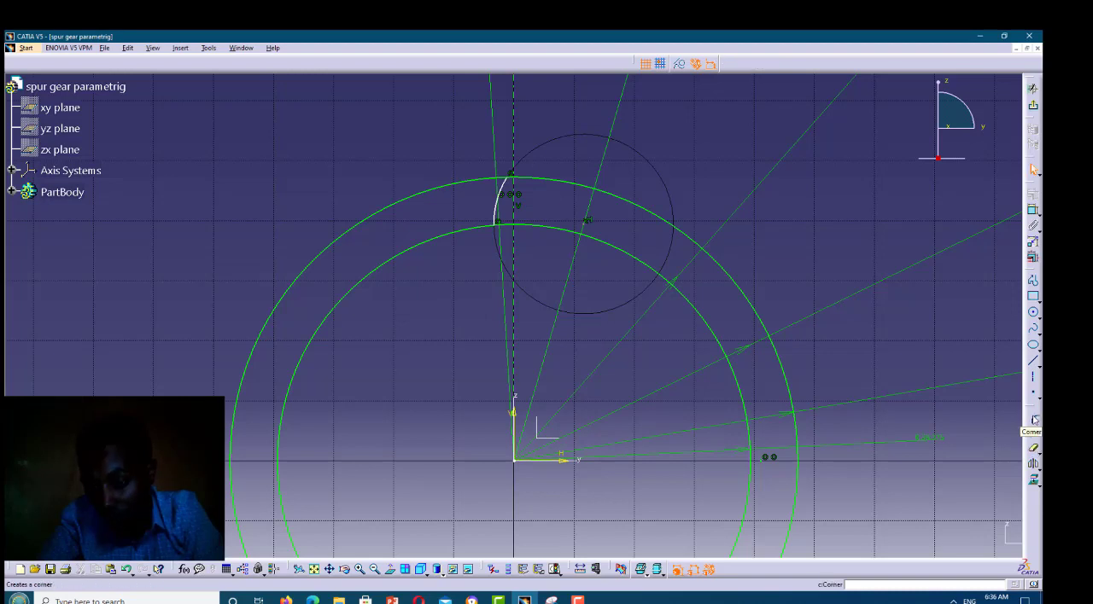
pyautogui.click(1033, 420)
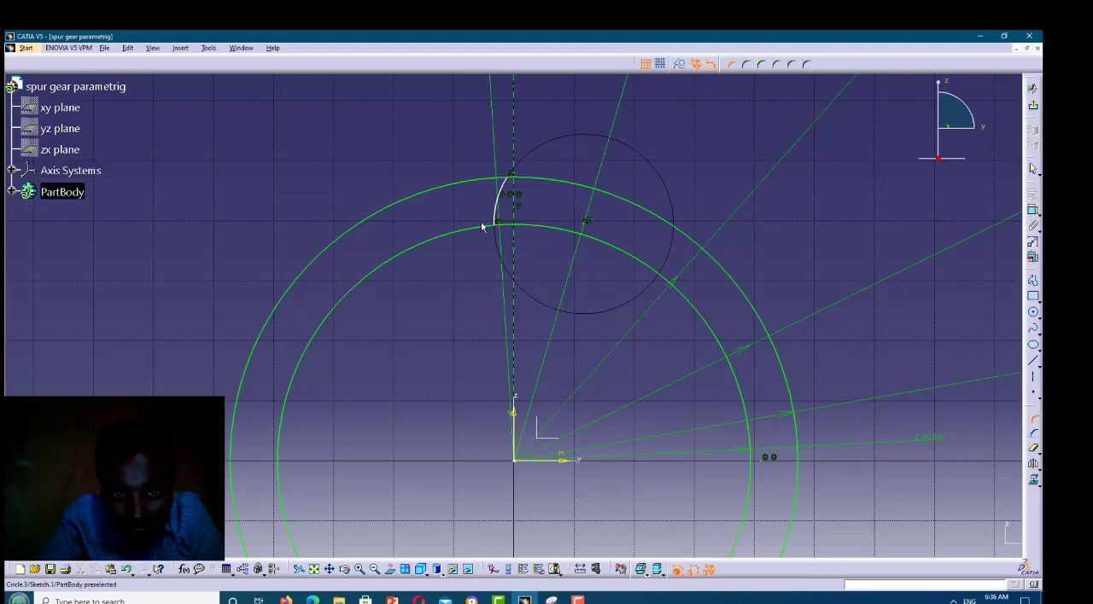
pyautogui.click(482, 228)
pyautogui.click(488, 227)
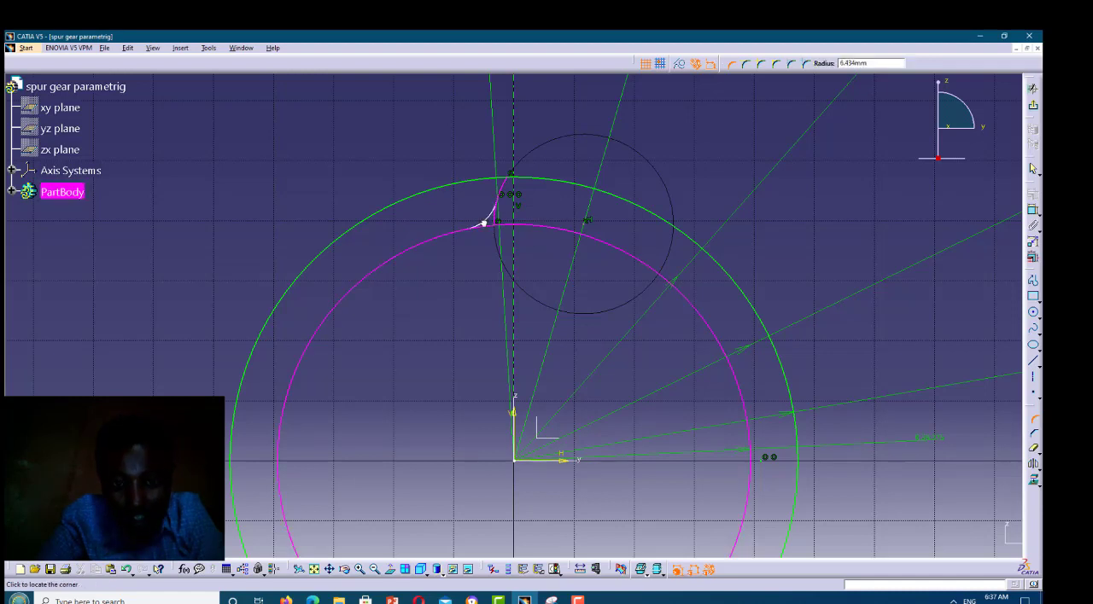
pyautogui.click(485, 224)
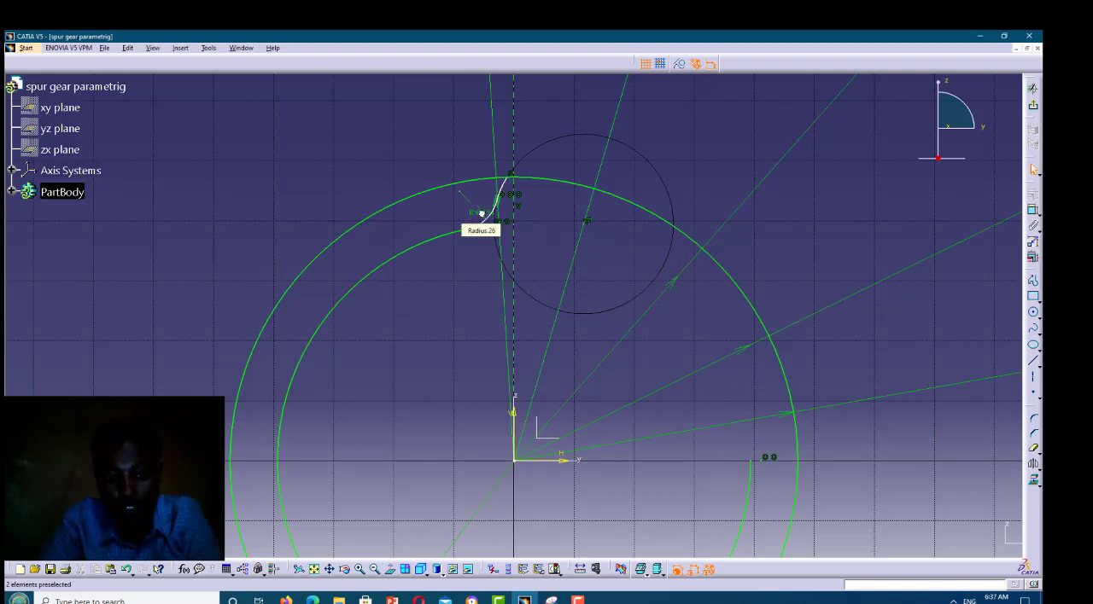
# Open the formula editor for the radius of the corner at the tooth root
pyautogui.click(484, 213)
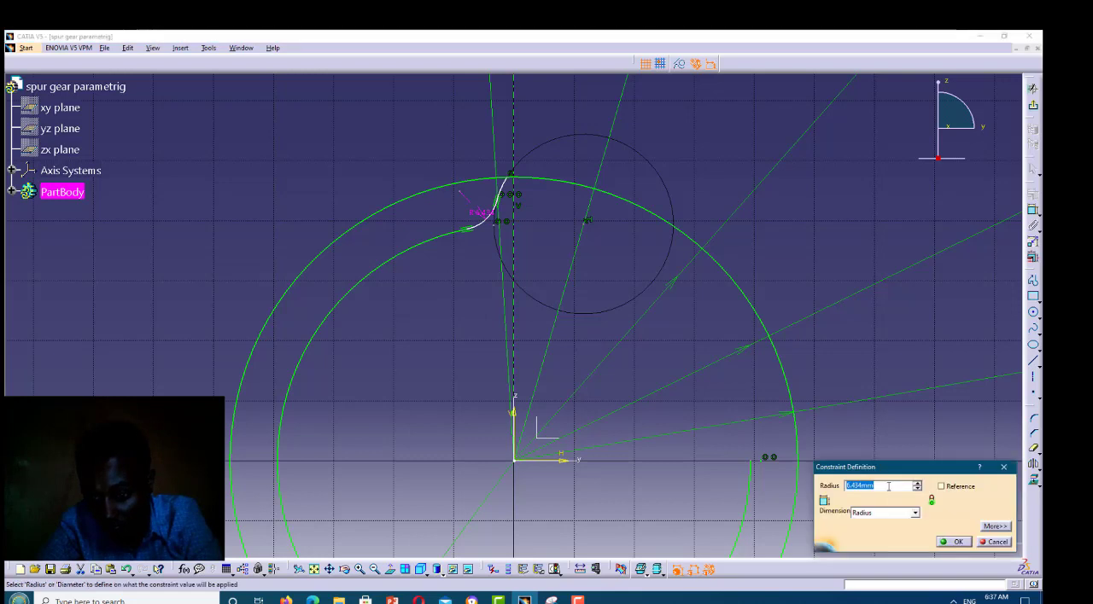
pyautogui.rightClick(888, 486)
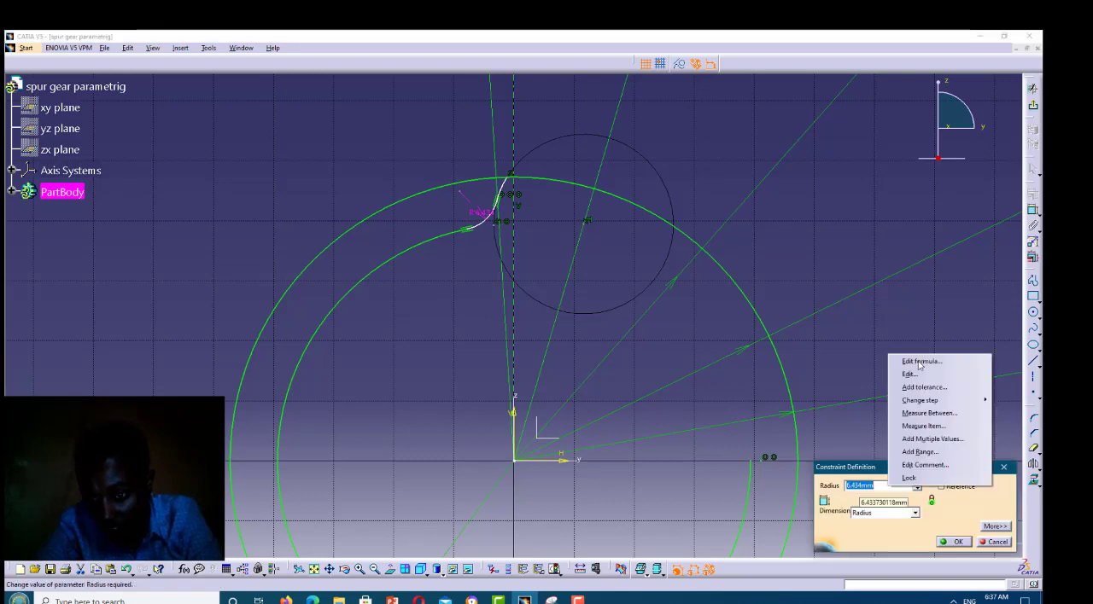
pyautogui.click(919, 363)
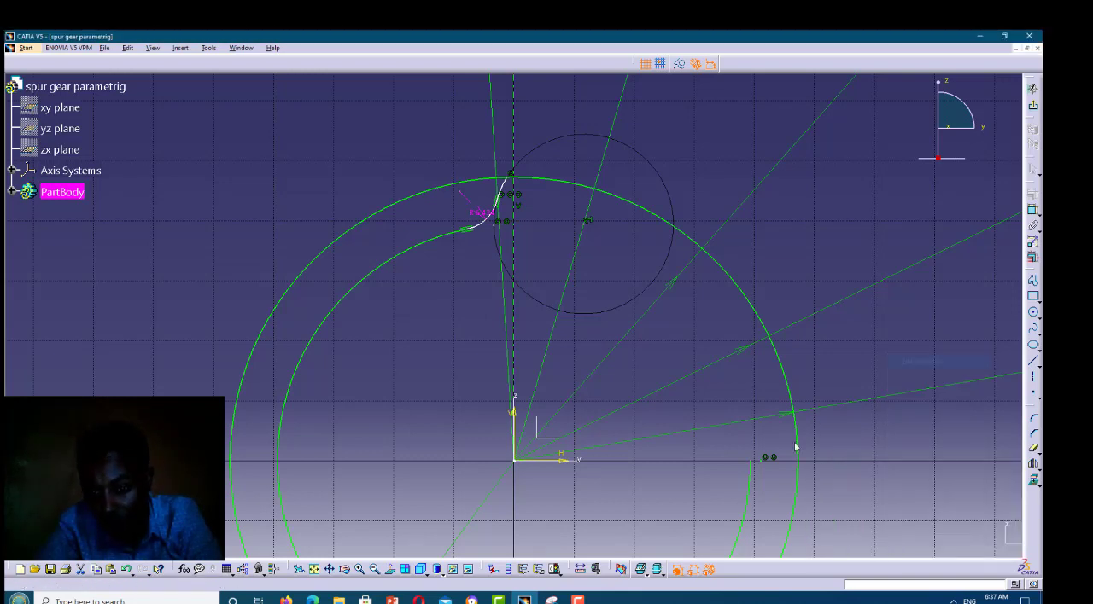
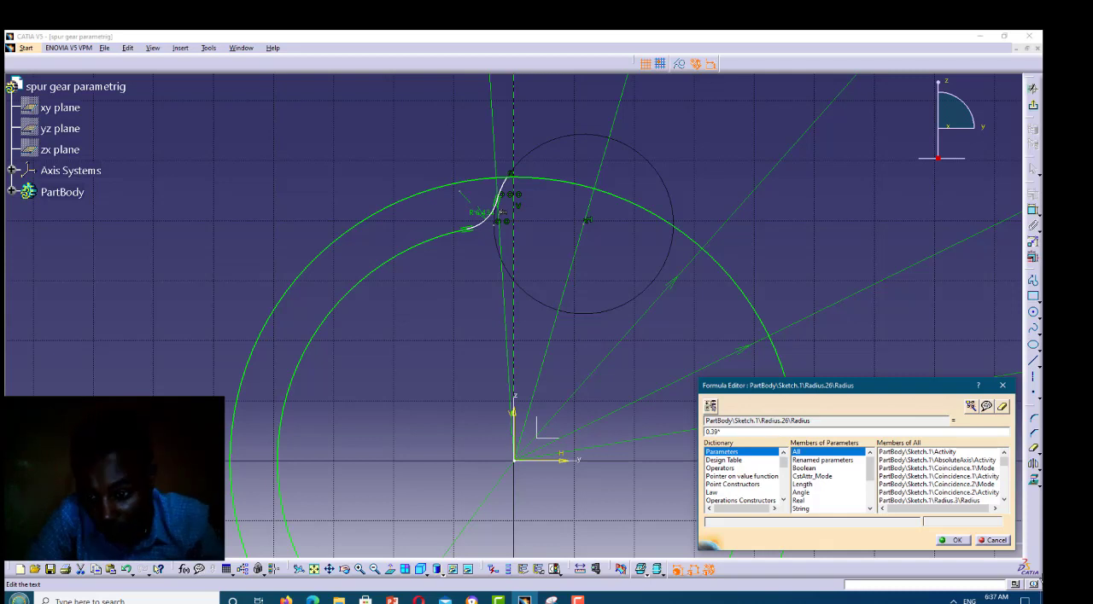
# Drive the tooth root corner's radius with the formula 0.39*m
pyautogui.write('m')
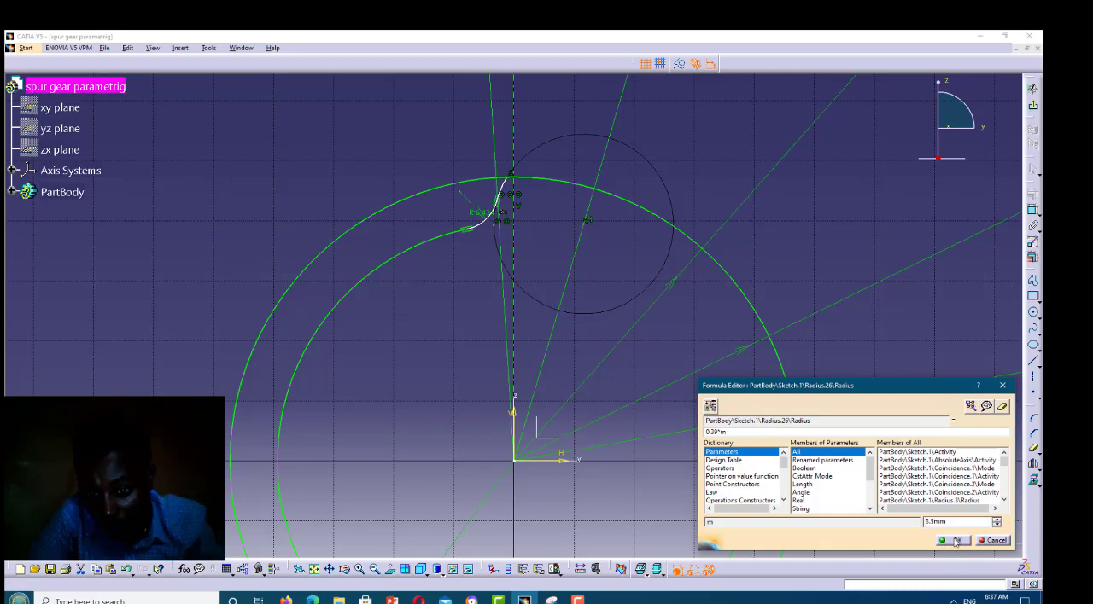
pyautogui.click(956, 541)
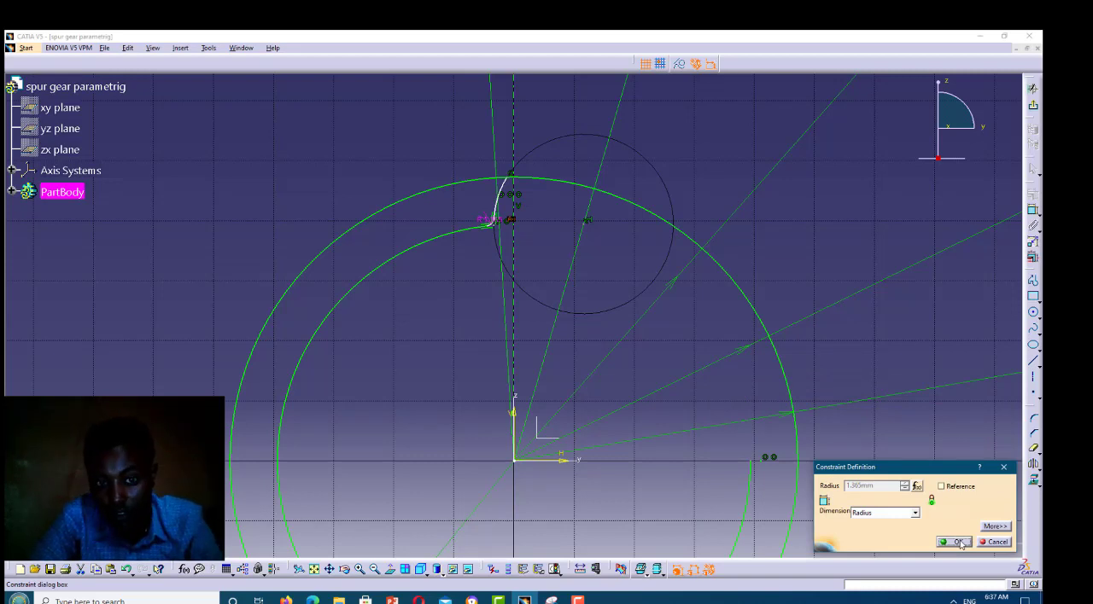
pyautogui.click(957, 542)
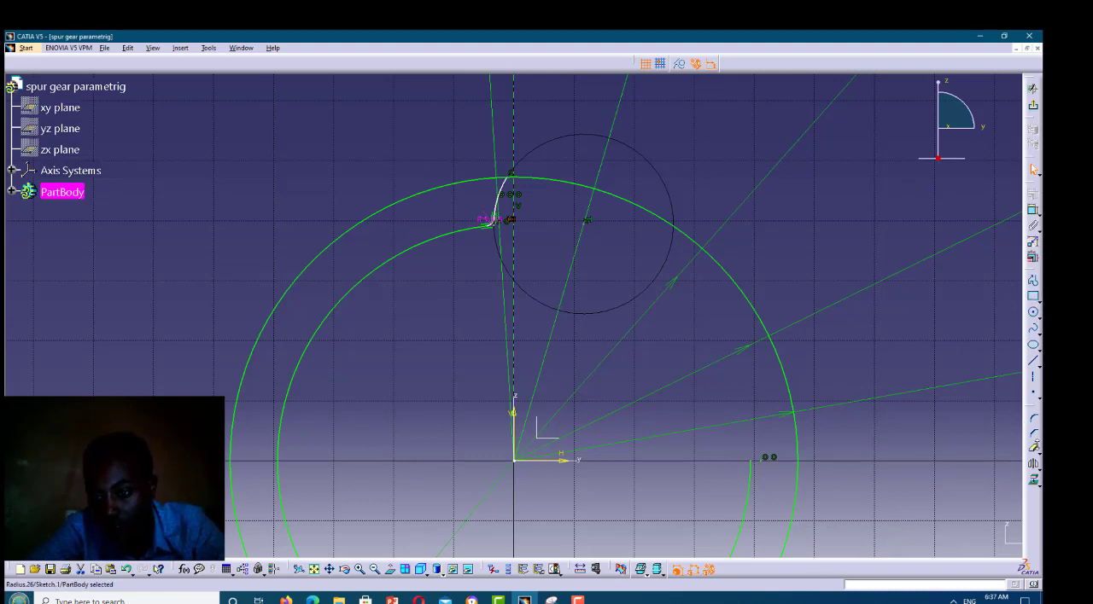
# Quick Trim the outer gear circle, keeping only the short tooth-tip arc between the flank and the vertical axis
pyautogui.click(1033, 451)
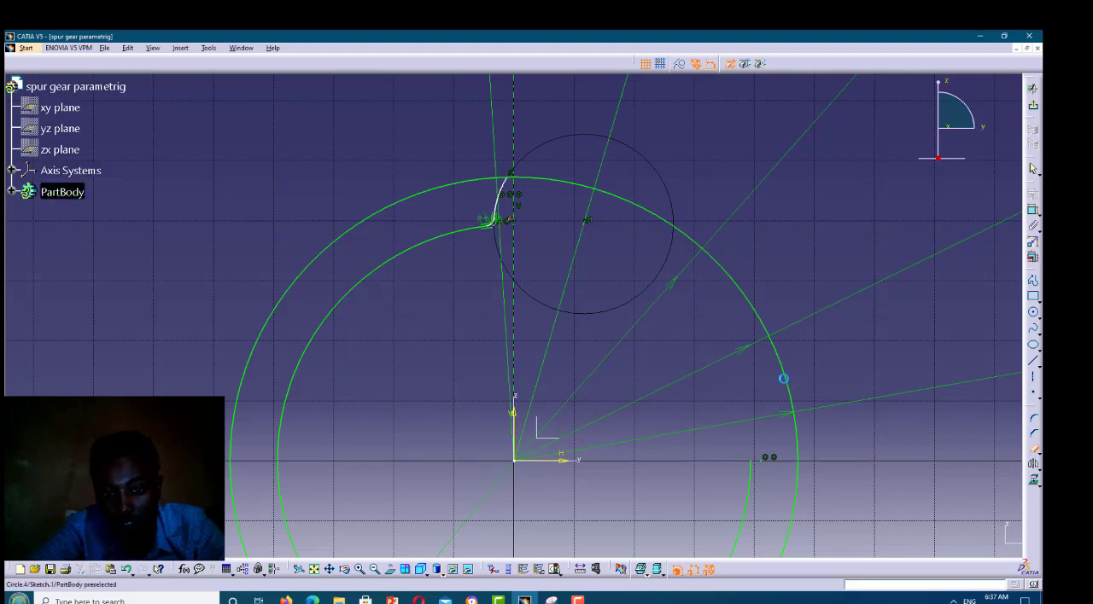
pyautogui.click(525, 175)
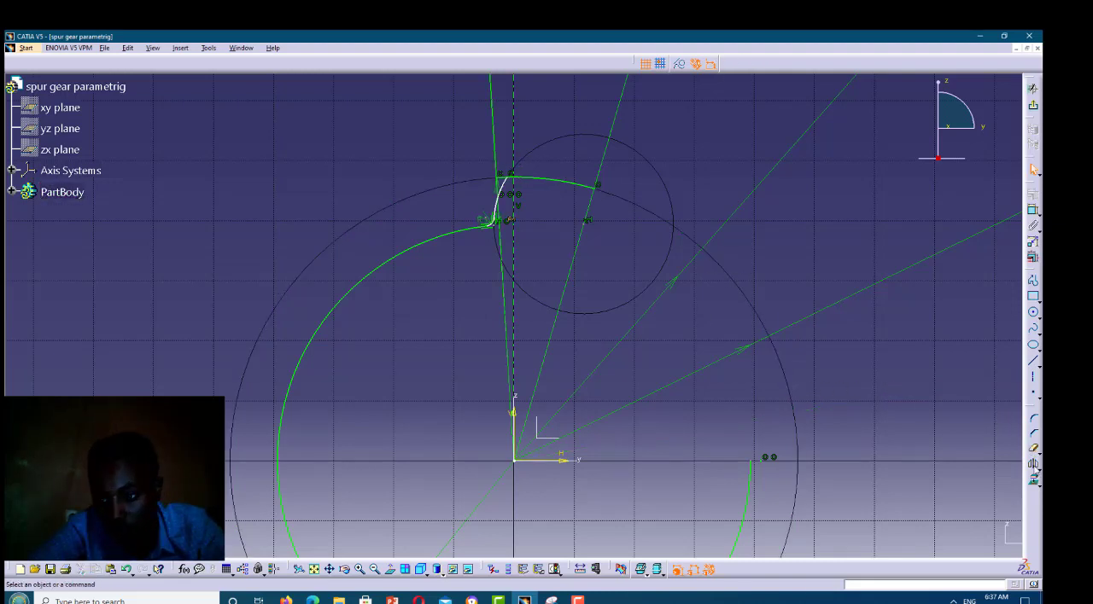
pyautogui.click(1031, 450)
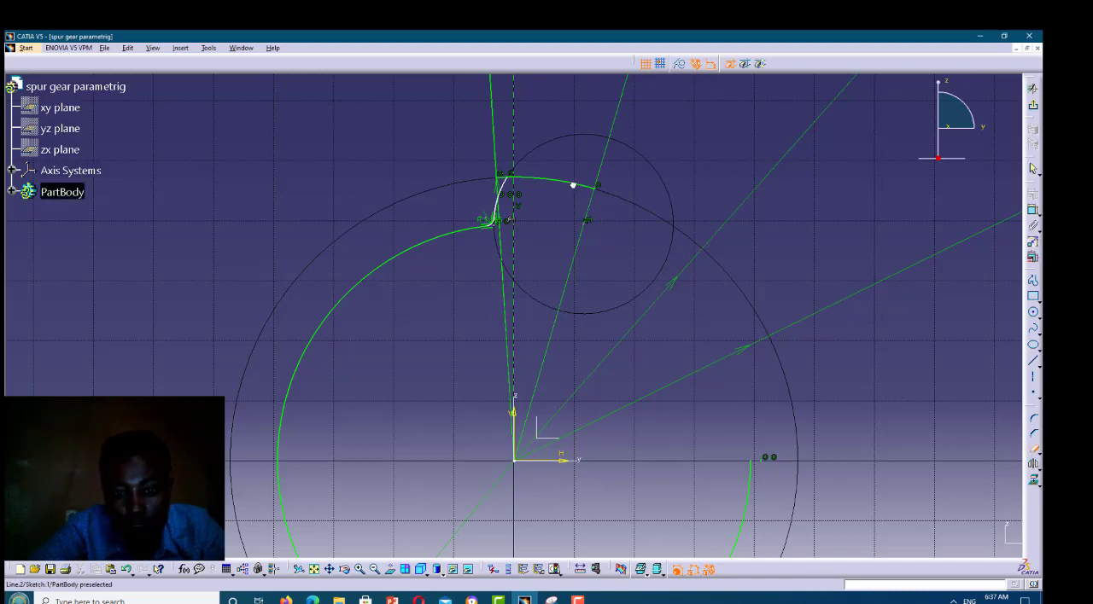
pyautogui.click(513, 178)
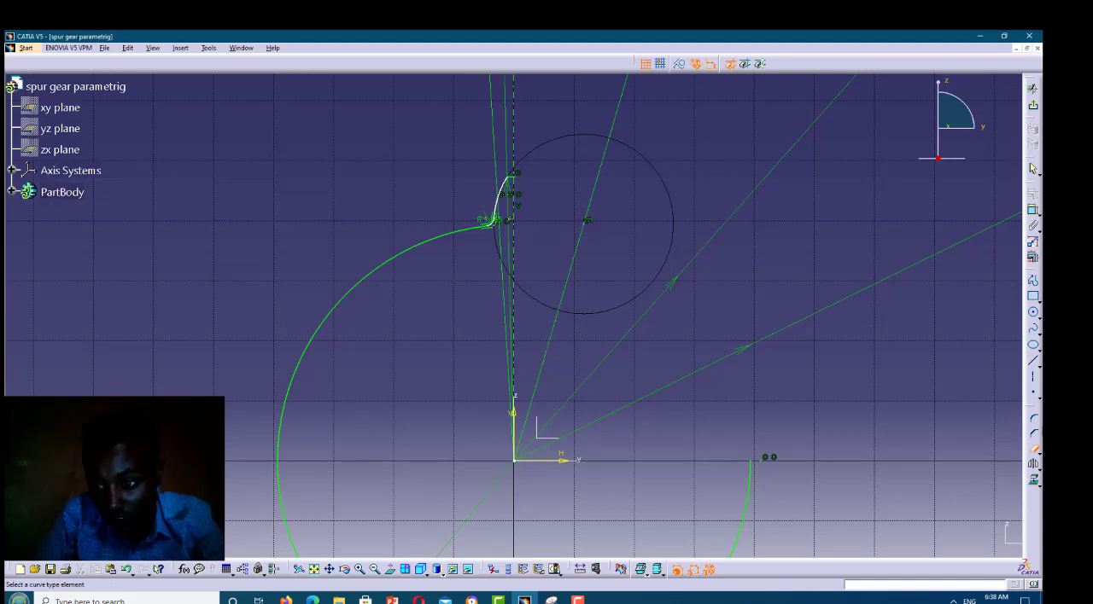
pyautogui.click(1035, 450)
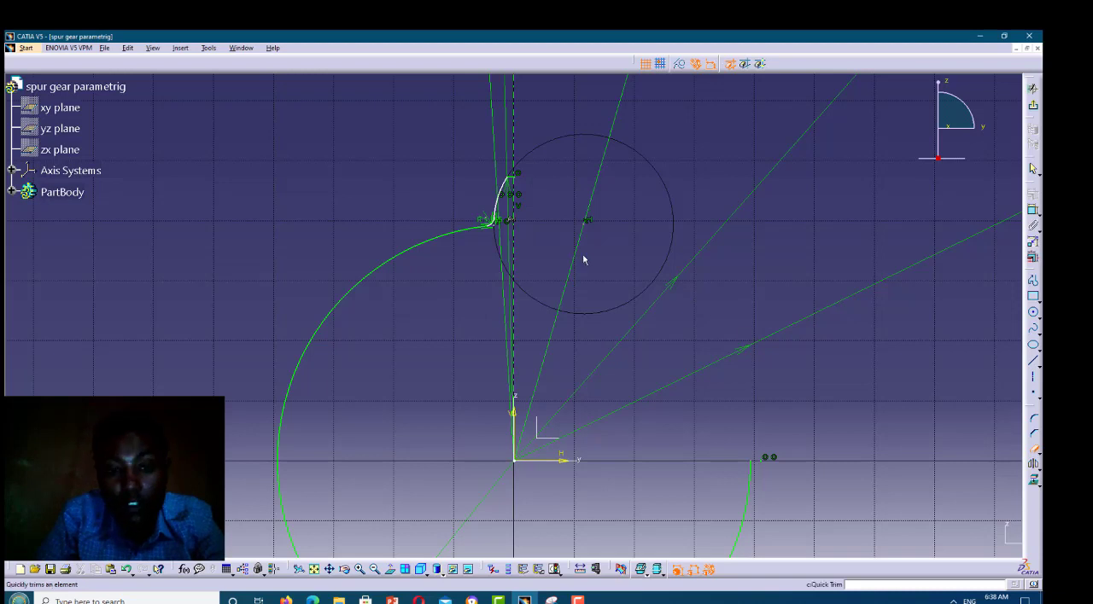
# Mirror the tooth-tip arc, flank arc and root corner about the vertical axis to complete the tooth outline
pyautogui.click(516, 177)
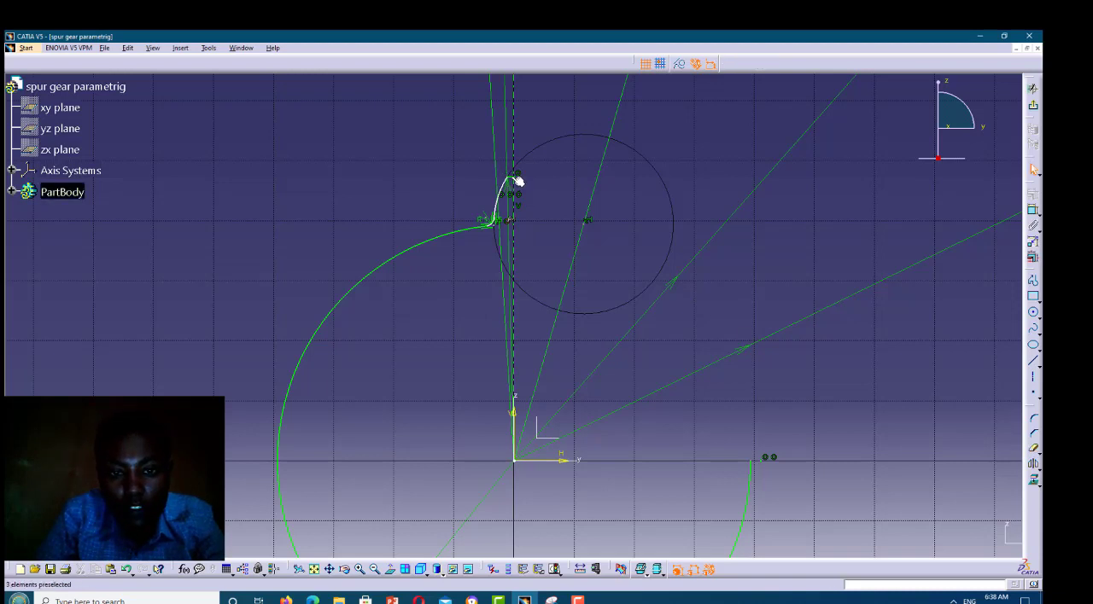
pyautogui.click(506, 191)
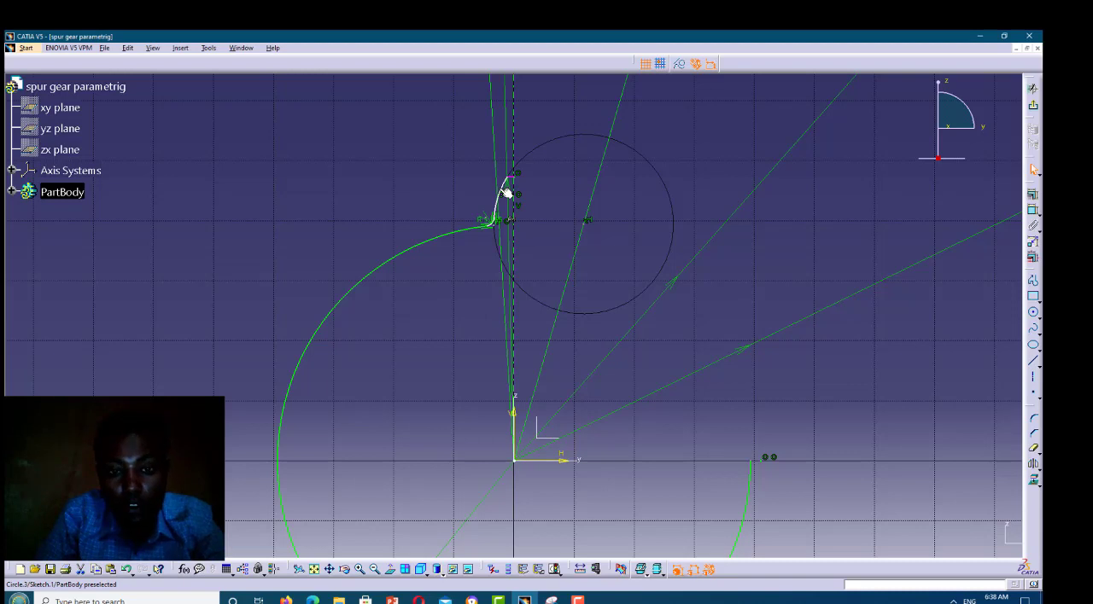
pyautogui.keyDown('ctrl'); pyautogui.click(495, 226); pyautogui.keyUp('ctrl')
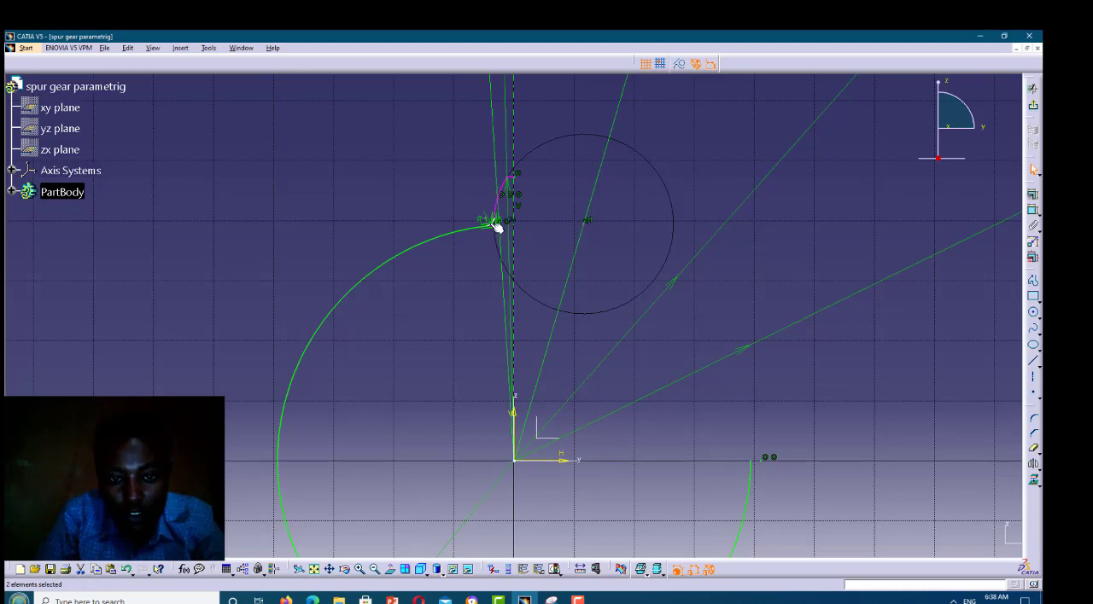
pyautogui.keyDown('ctrl'); pyautogui.click(494, 225); pyautogui.keyUp('ctrl')
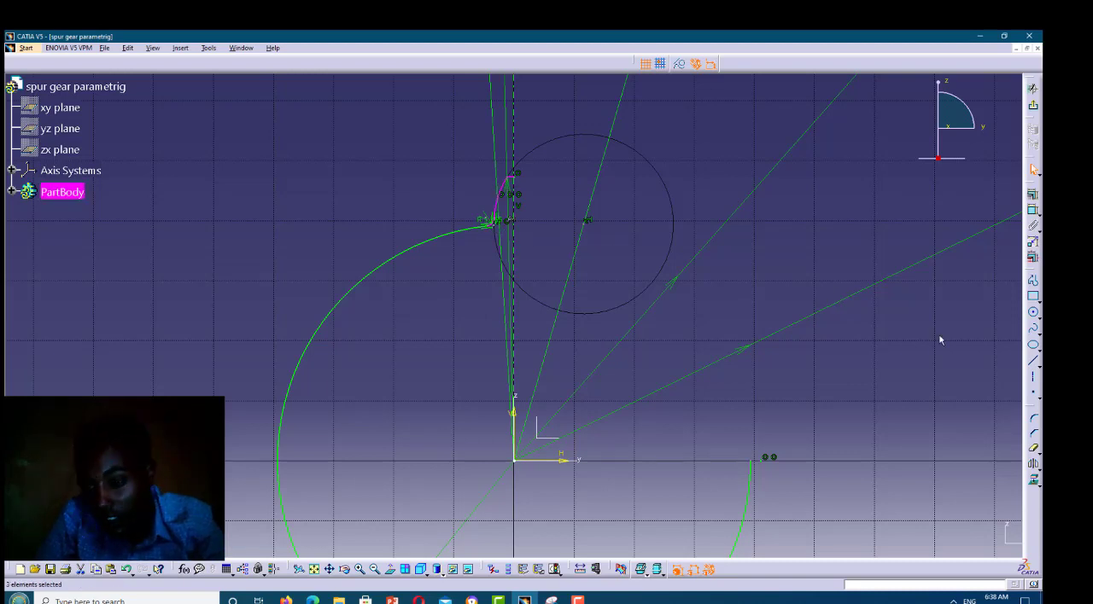
pyautogui.click(1033, 465)
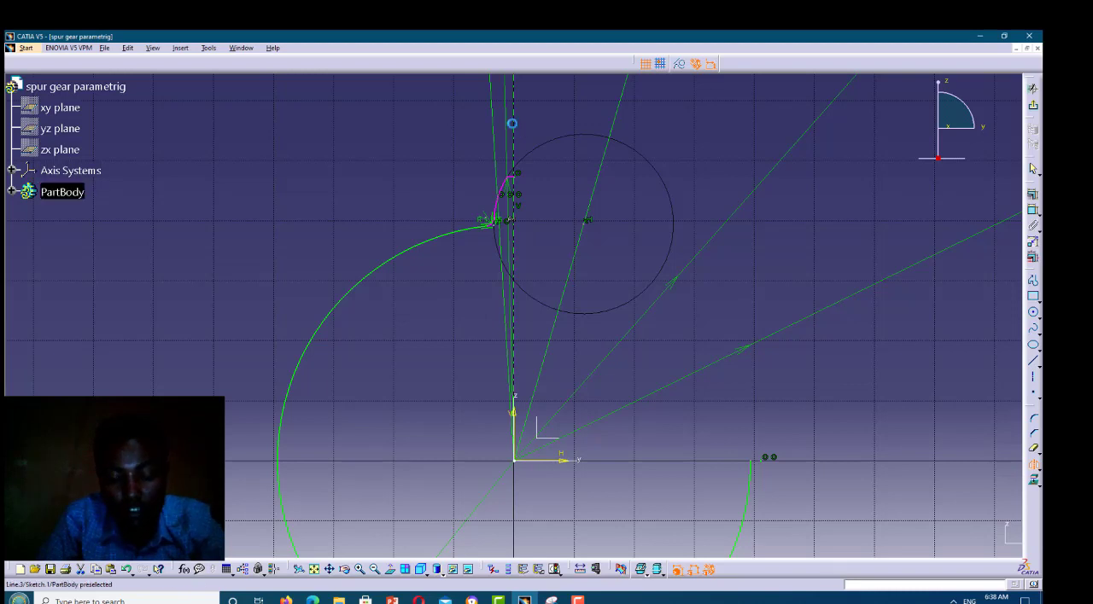
pyautogui.click(512, 256)
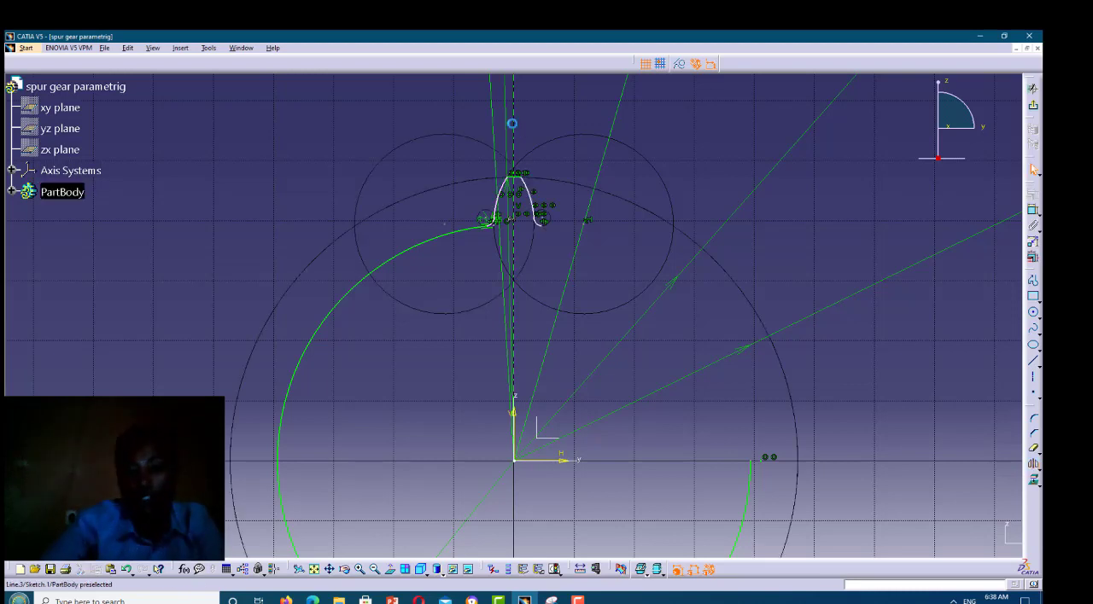
# Make the open end of the inner gear circle coincident with the free end of the mirrored root corner
pyautogui.click(752, 461)
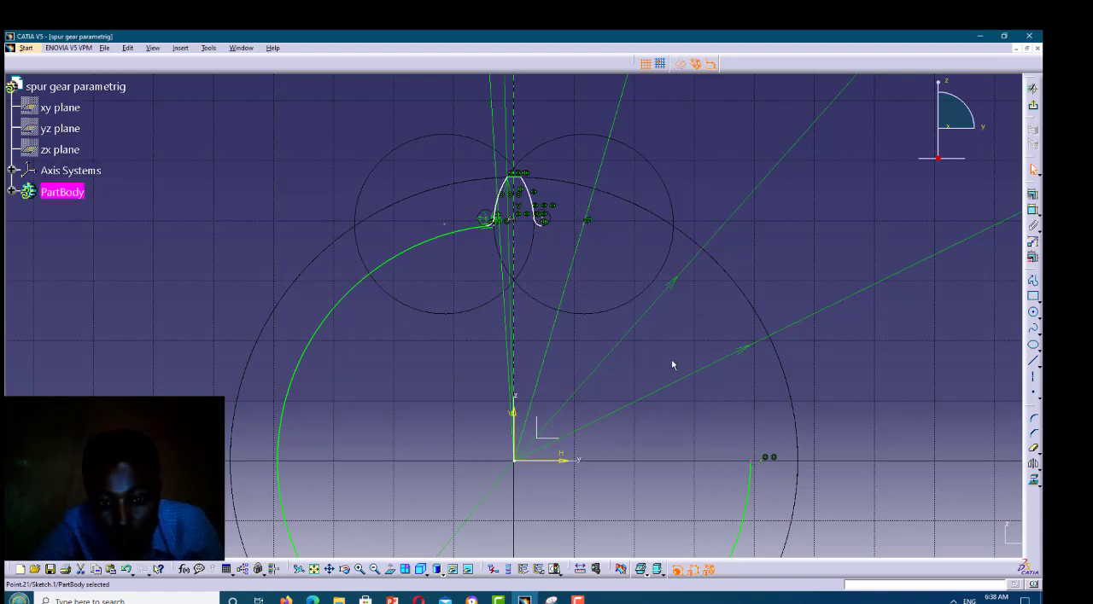
pyautogui.keyDown('ctrl'); pyautogui.click(545, 227); pyautogui.keyUp('ctrl')
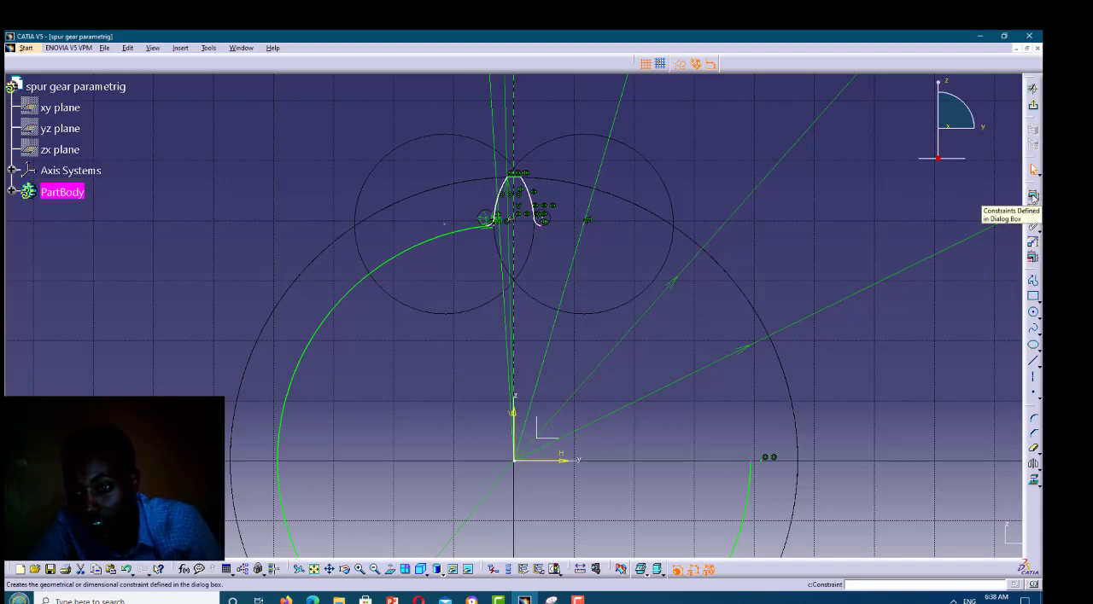
pyautogui.click(1033, 196)
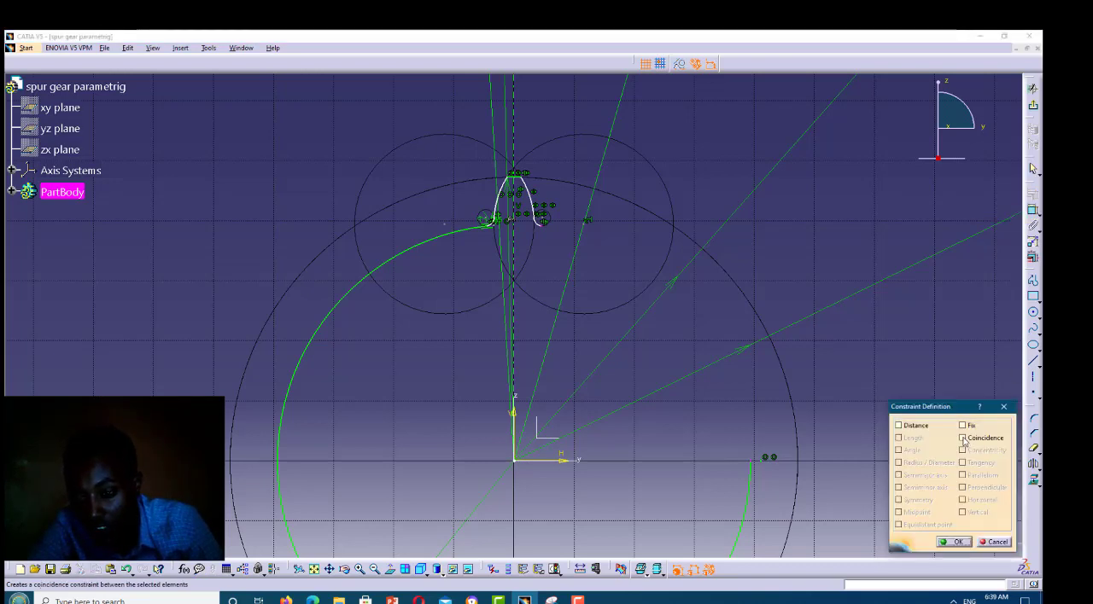
pyautogui.click(963, 438)
pyautogui.click(964, 543)
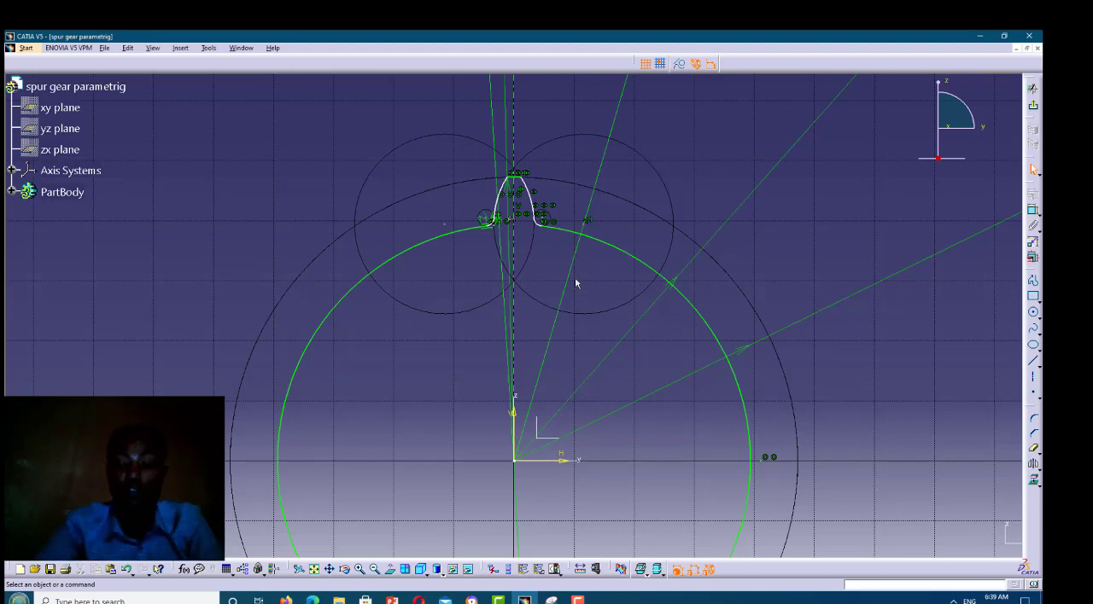
# Exit the sketch and pad the closed gear profile with a length of 10 mm and mirrored extent
pyautogui.click(1035, 107)
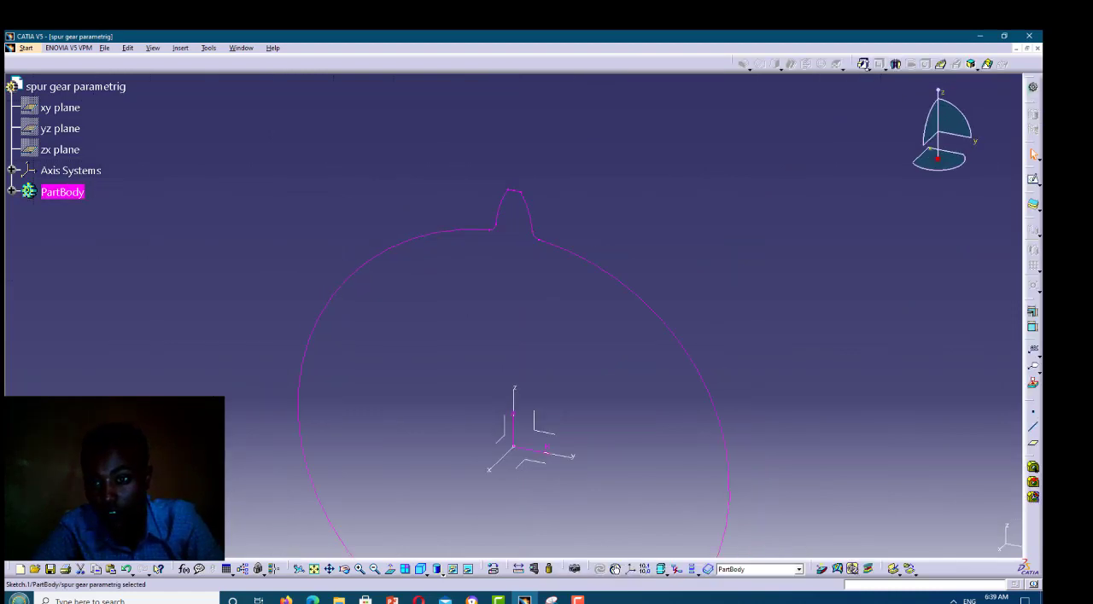
pyautogui.click(863, 65)
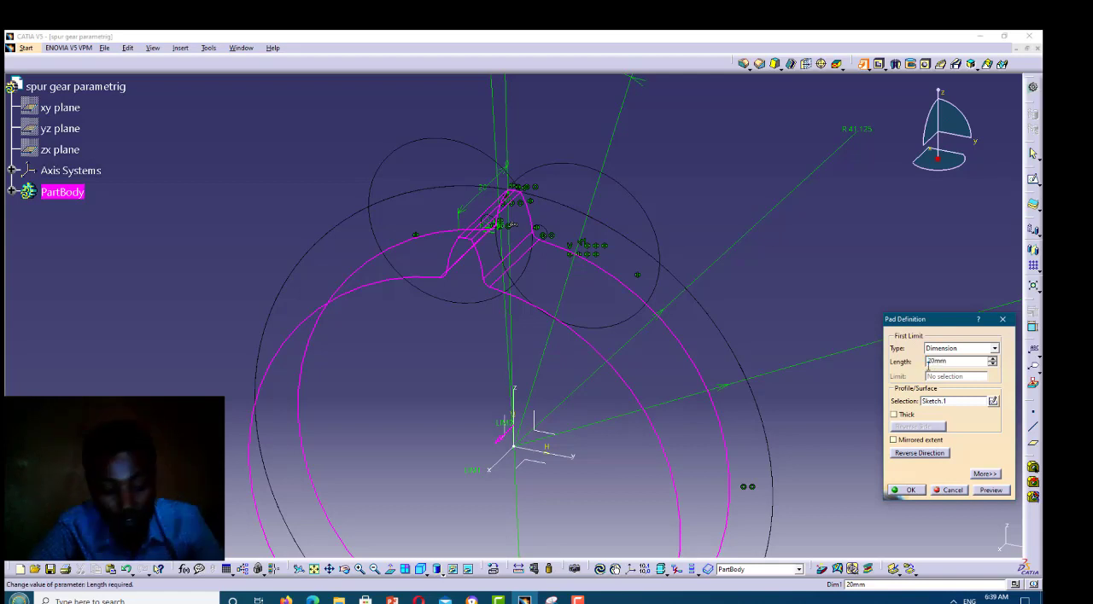
pyautogui.write('1')
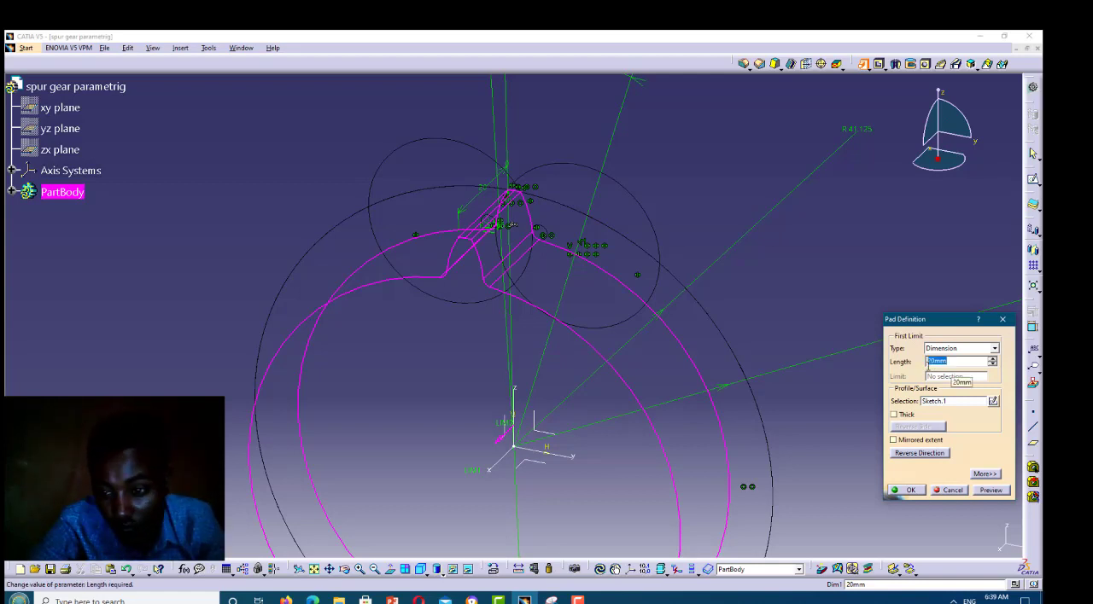
pyautogui.write('0')
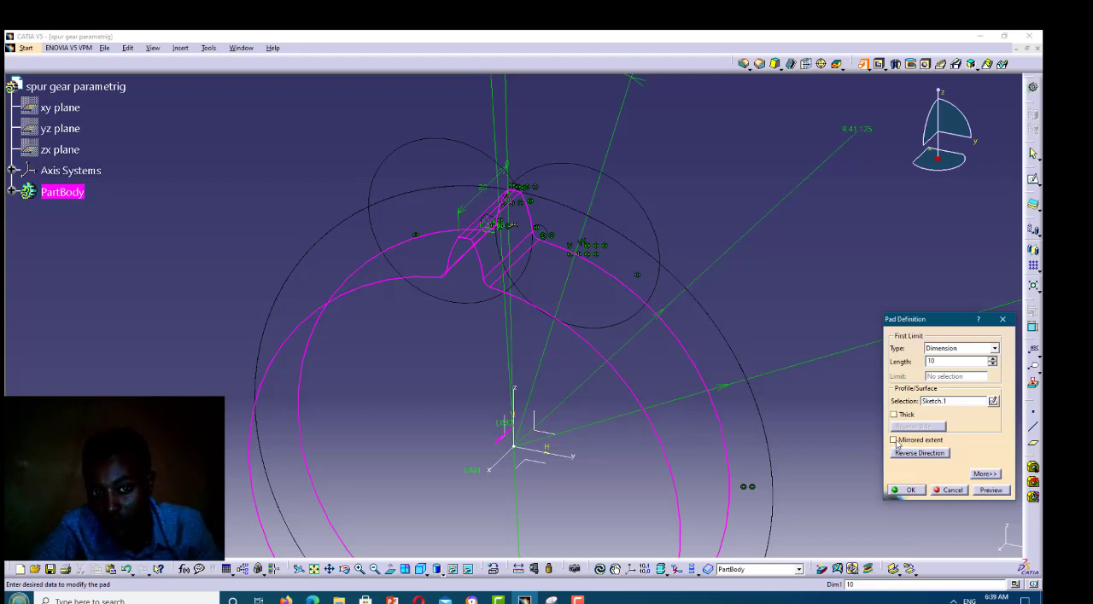
pyautogui.click(894, 441)
pyautogui.click(993, 491)
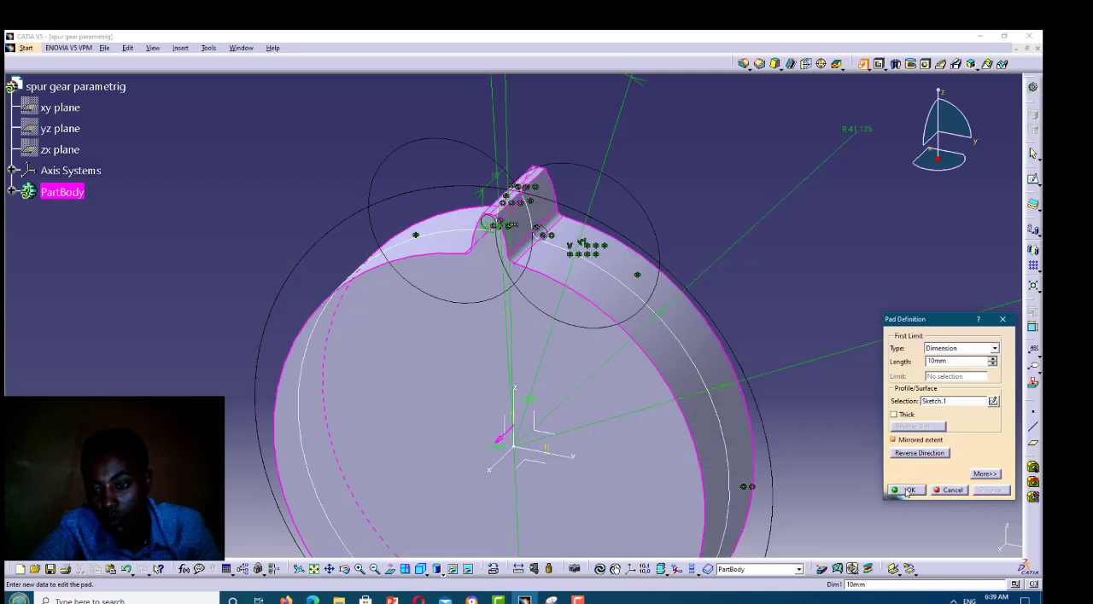
pyautogui.press('Return')
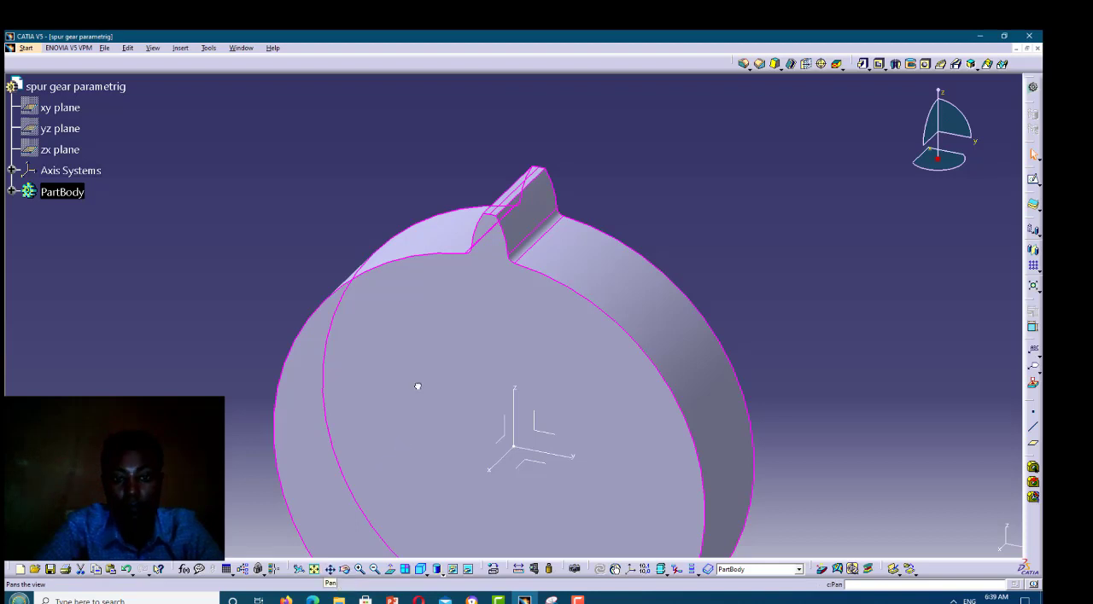
# Show the pad's hidden Sketch.1 on the gear body
pyautogui.moveTo(423, 320); pyautogui.dragTo(422, 320, button='middle')
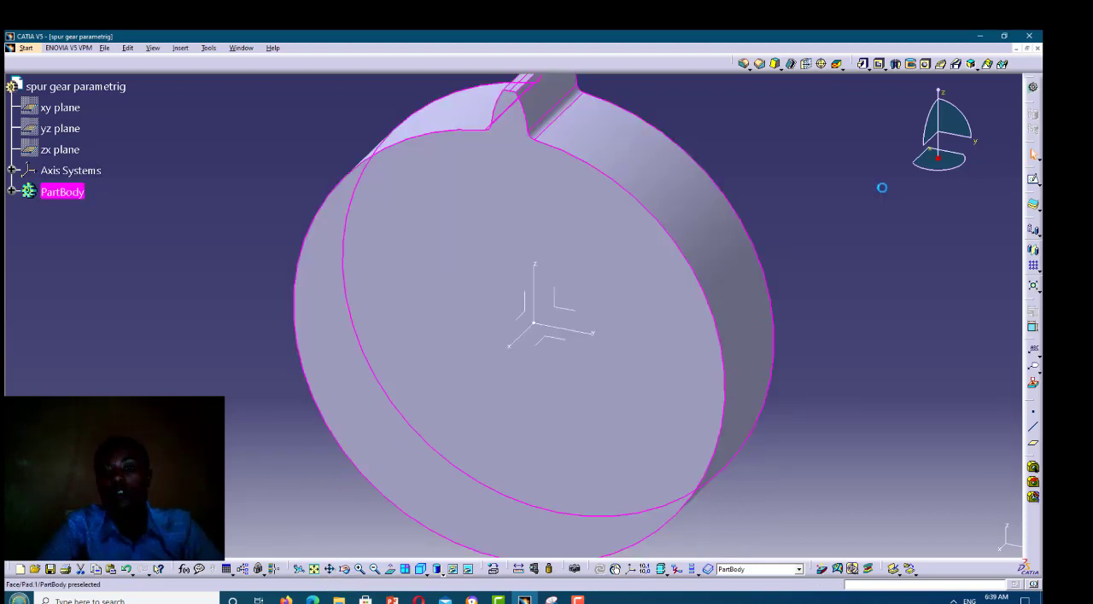
pyautogui.click(882, 188)
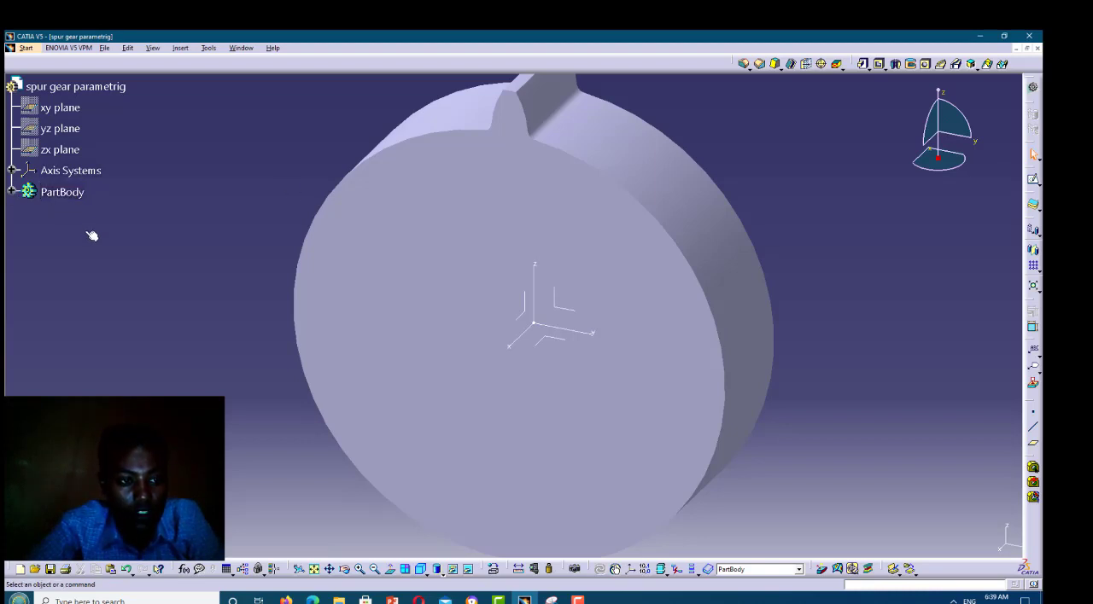
pyautogui.click(12, 191)
pyautogui.click(86, 234)
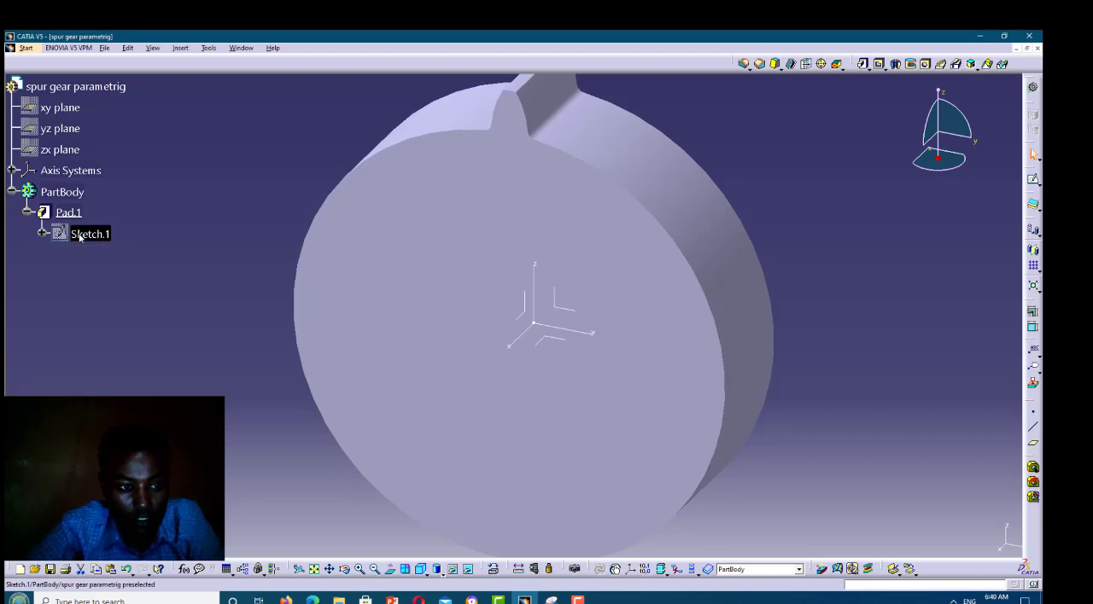
pyautogui.rightClick(81, 236)
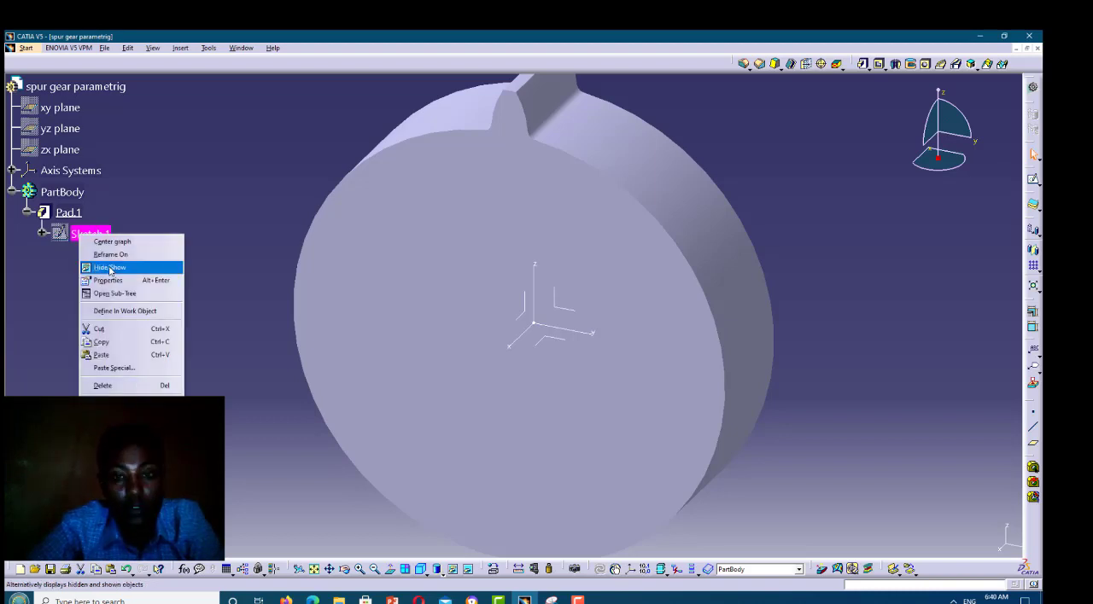
pyautogui.click(109, 268)
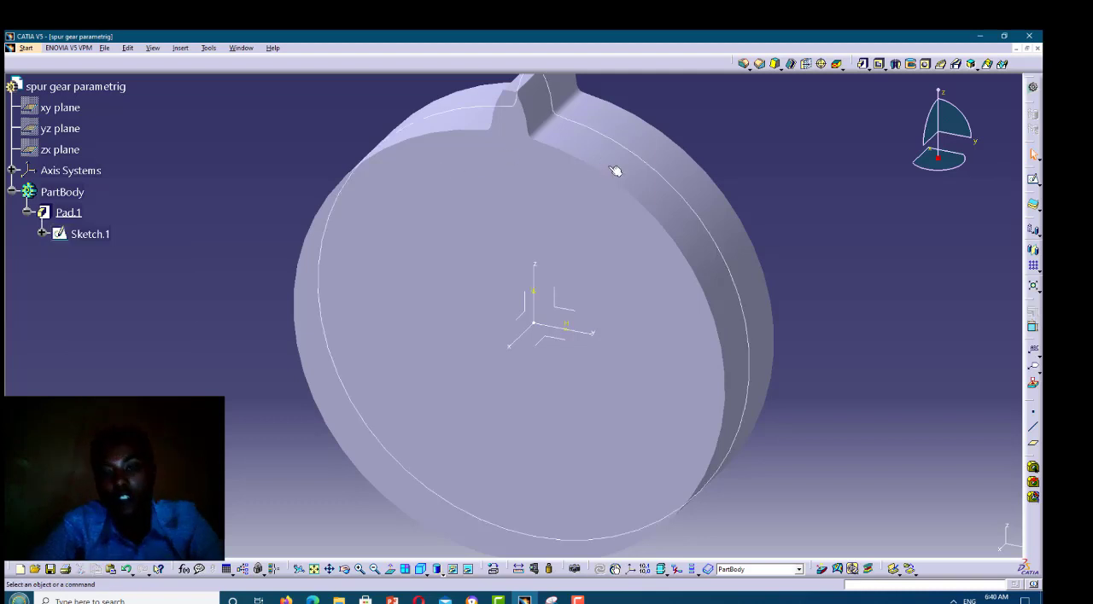
# Select the single tooth's outline in Sketch.1, including its tip arc, both flanks and root corners
pyautogui.click(344, 570)
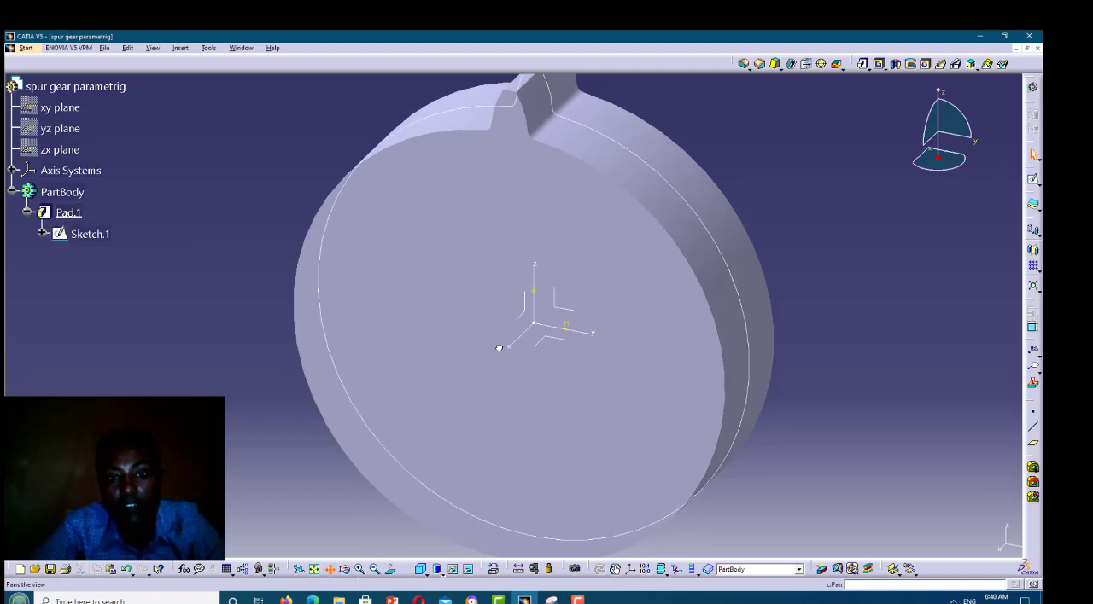
pyautogui.moveTo(500, 349); pyautogui.dragTo(546, 190)
pyautogui.moveTo(531, 150); pyautogui.dragTo(528, 149)
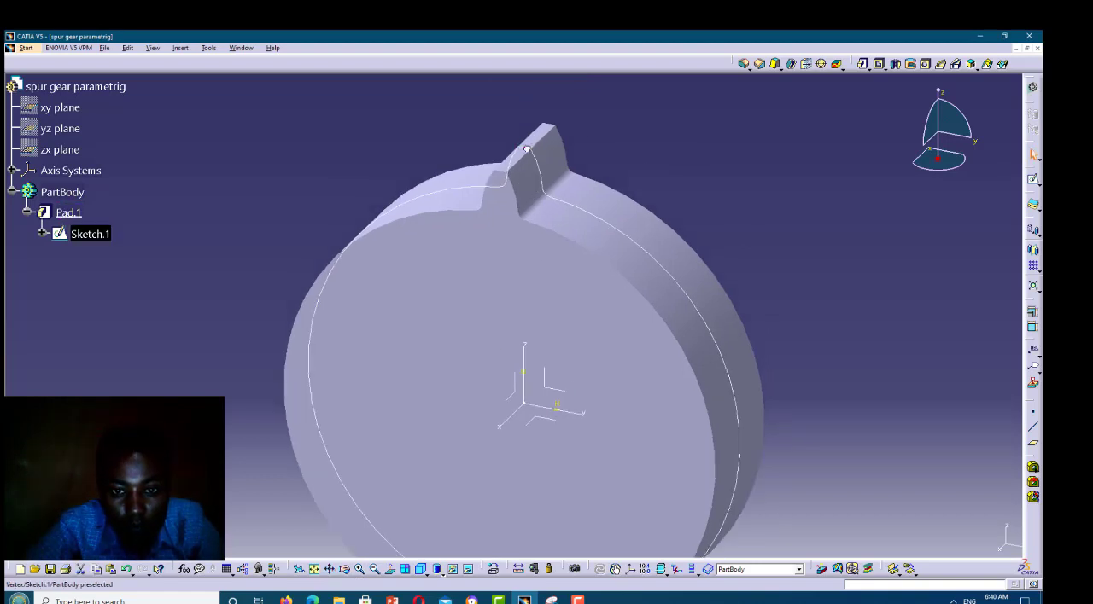
pyautogui.click(529, 149)
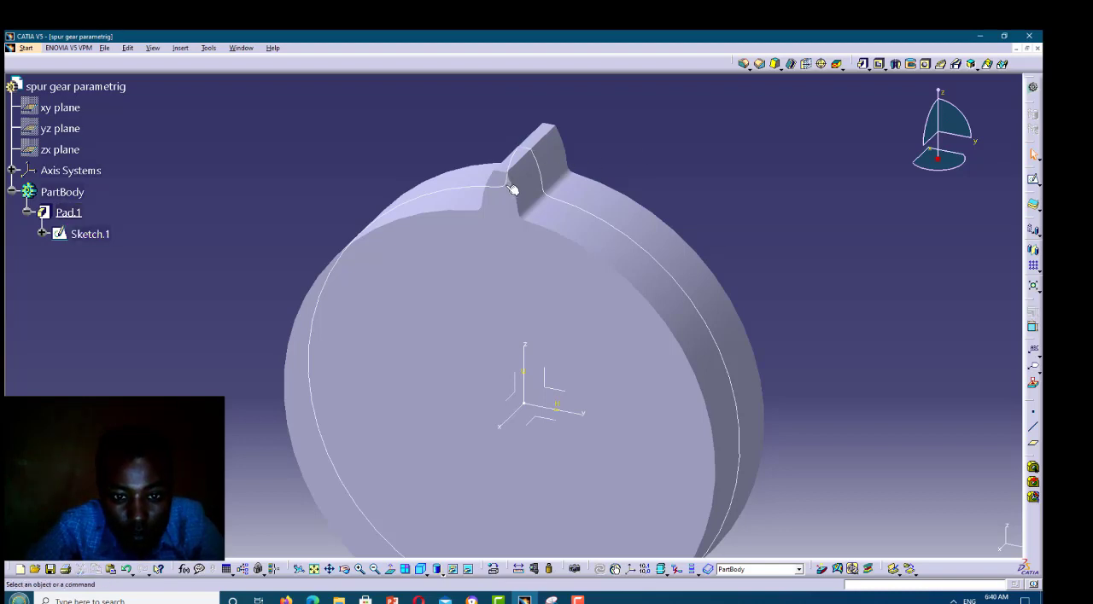
pyautogui.click(504, 184)
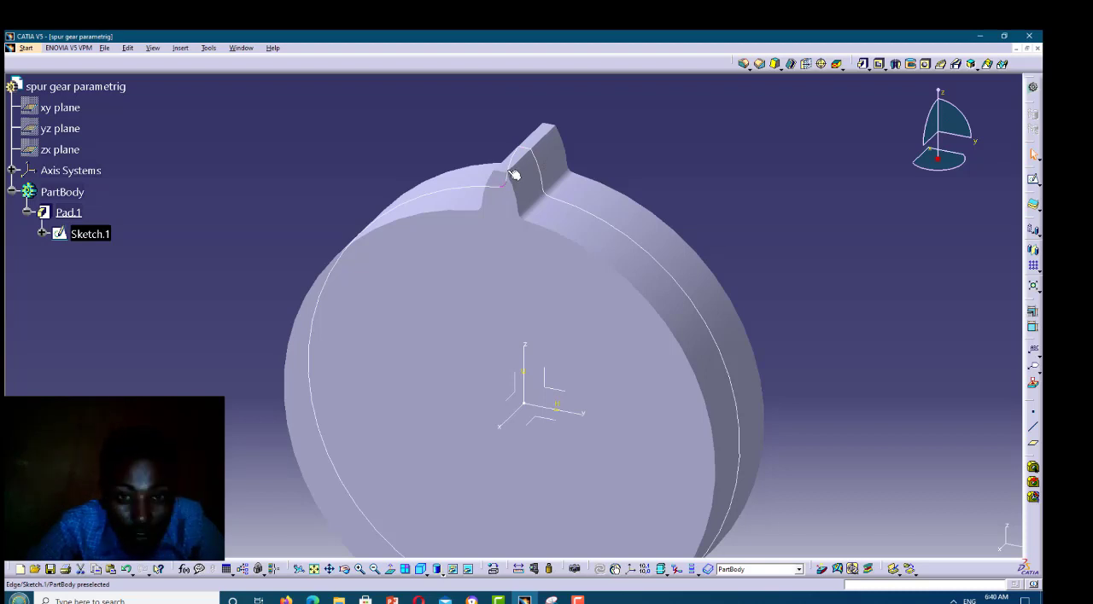
pyautogui.keyDown('ctrl'); pyautogui.click(530, 150); pyautogui.keyUp('ctrl')
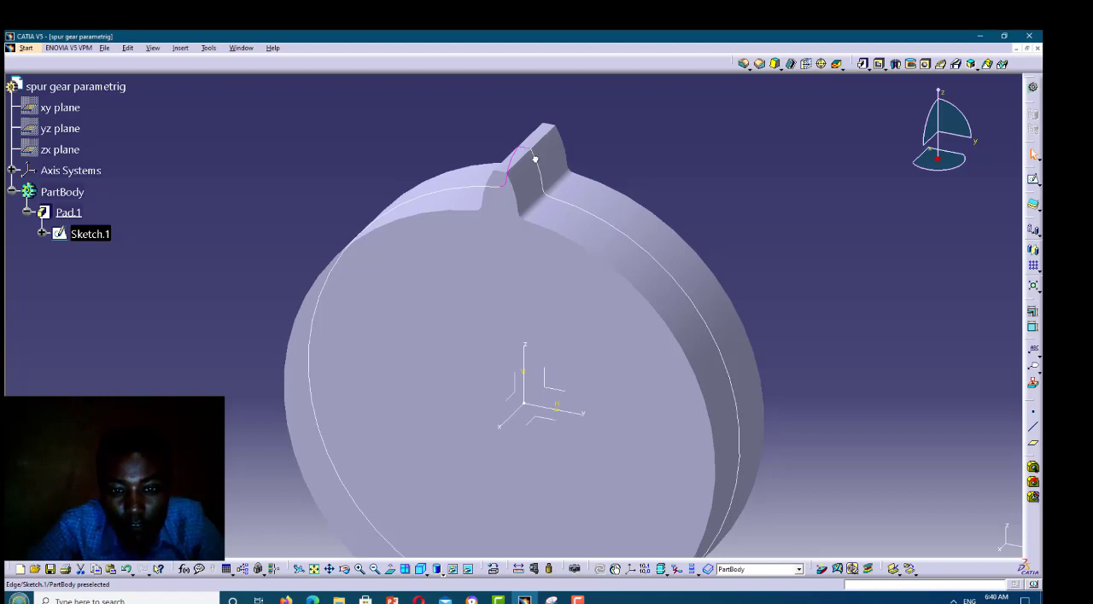
pyautogui.click(551, 193)
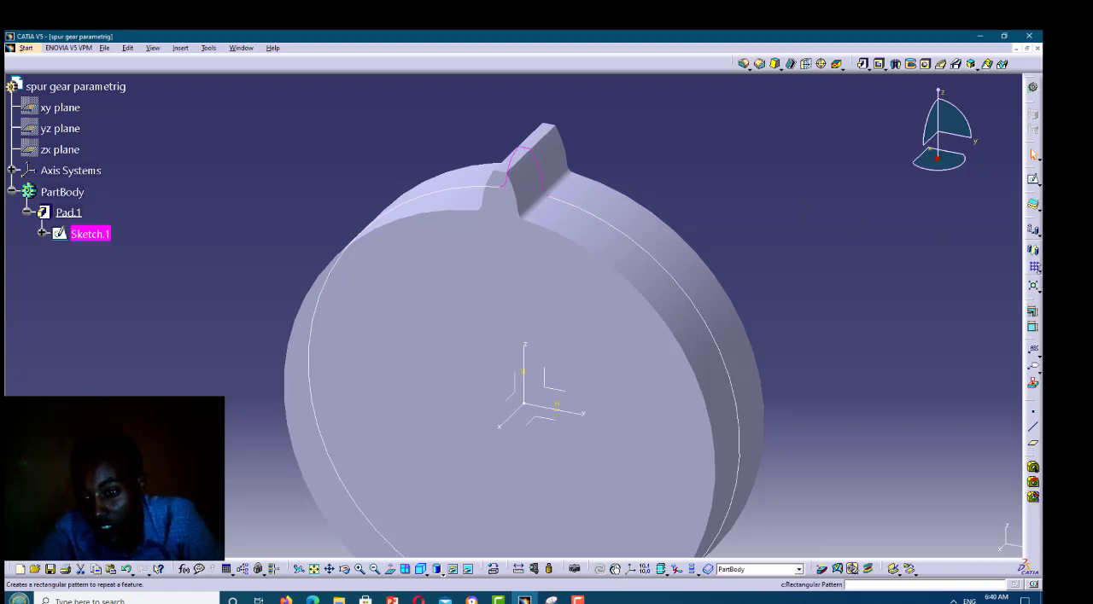
# Start a circular pattern of the current solid and set its parameters to Complete crown
pyautogui.click(1038, 271)
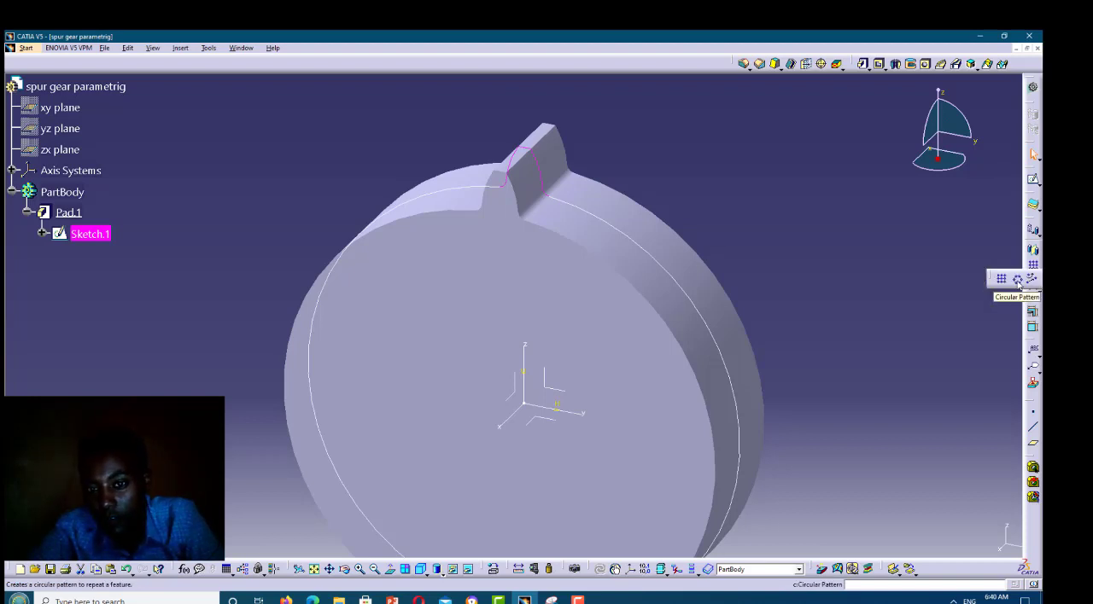
pyautogui.click(1019, 280)
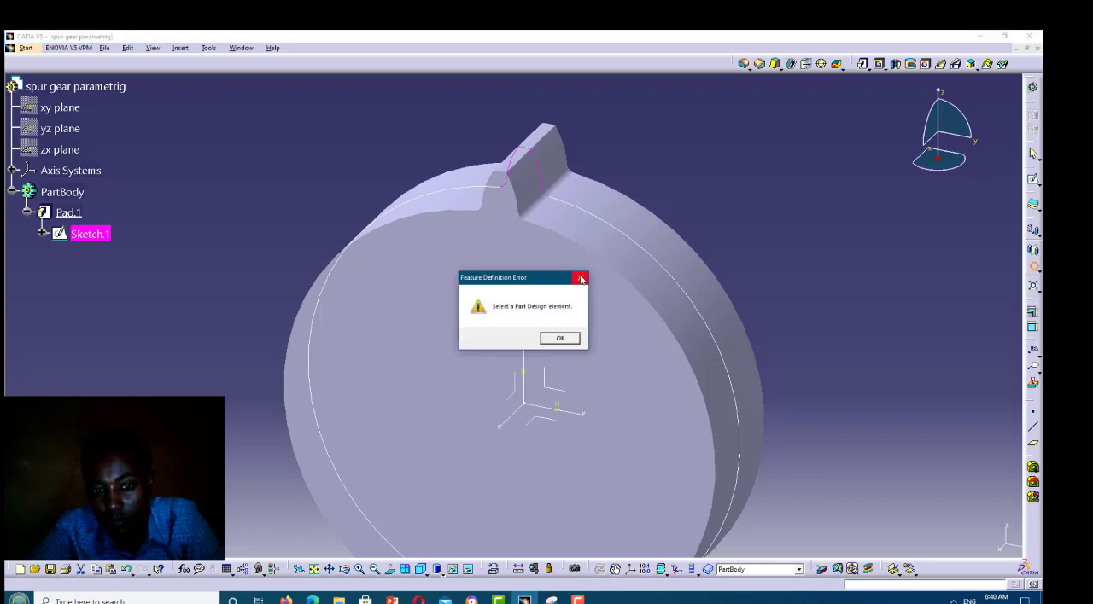
pyautogui.click(560, 339)
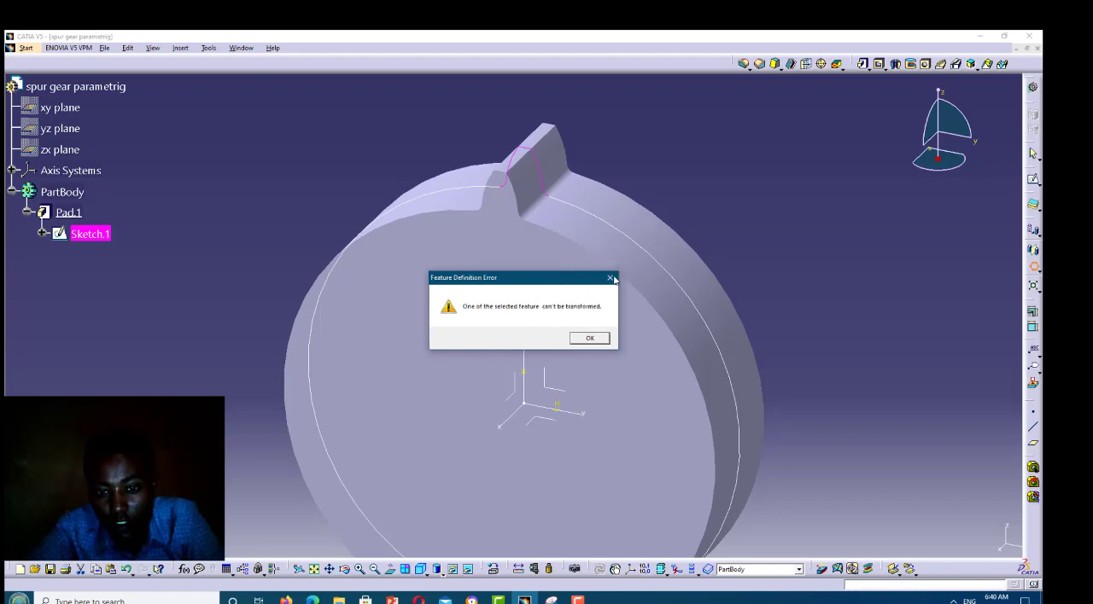
pyautogui.click(612, 280)
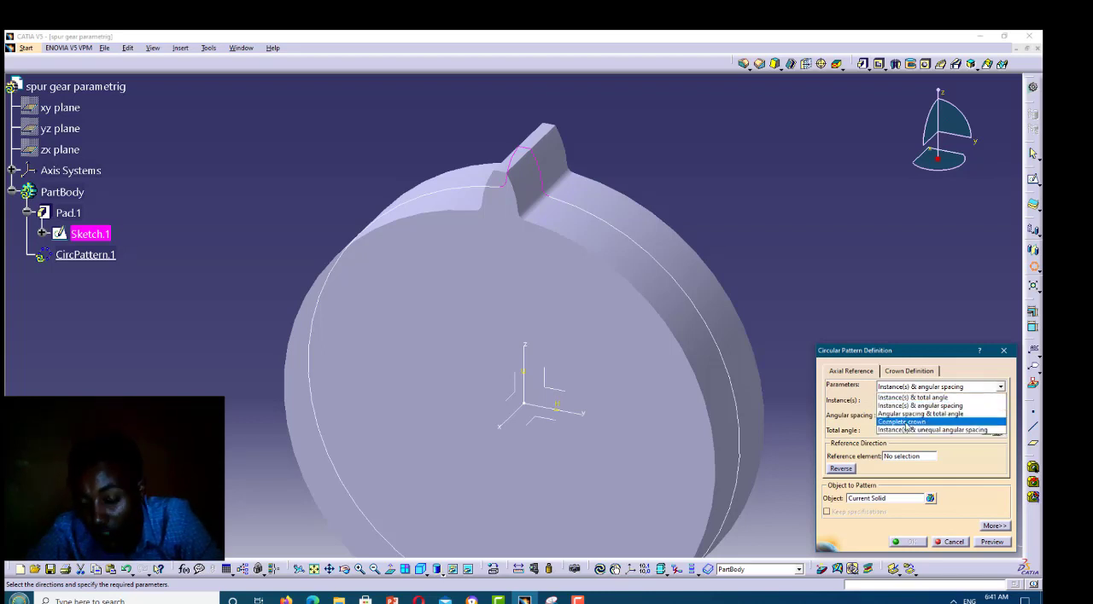
pyautogui.click(906, 421)
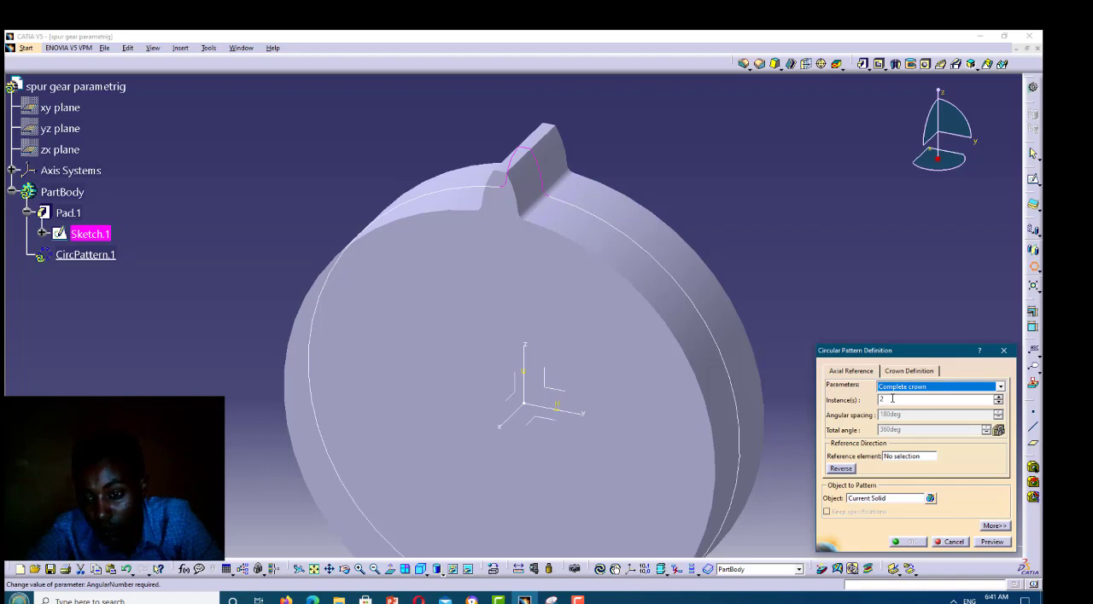
# Try to link the circular pattern's instance count to parameter N with a formula
pyautogui.click(881, 399)
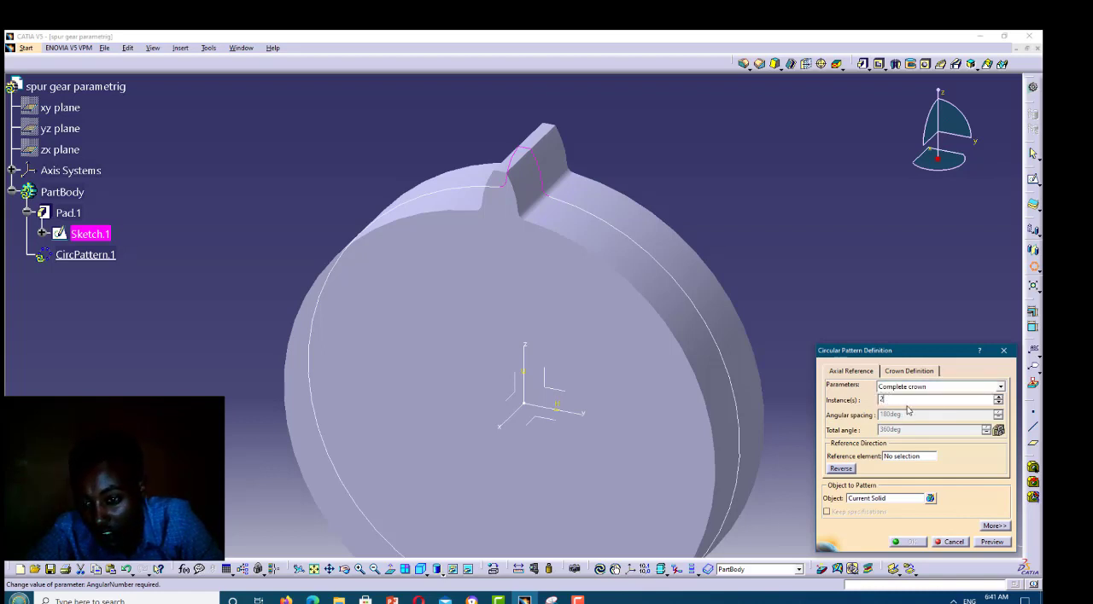
pyautogui.rightClick(907, 410)
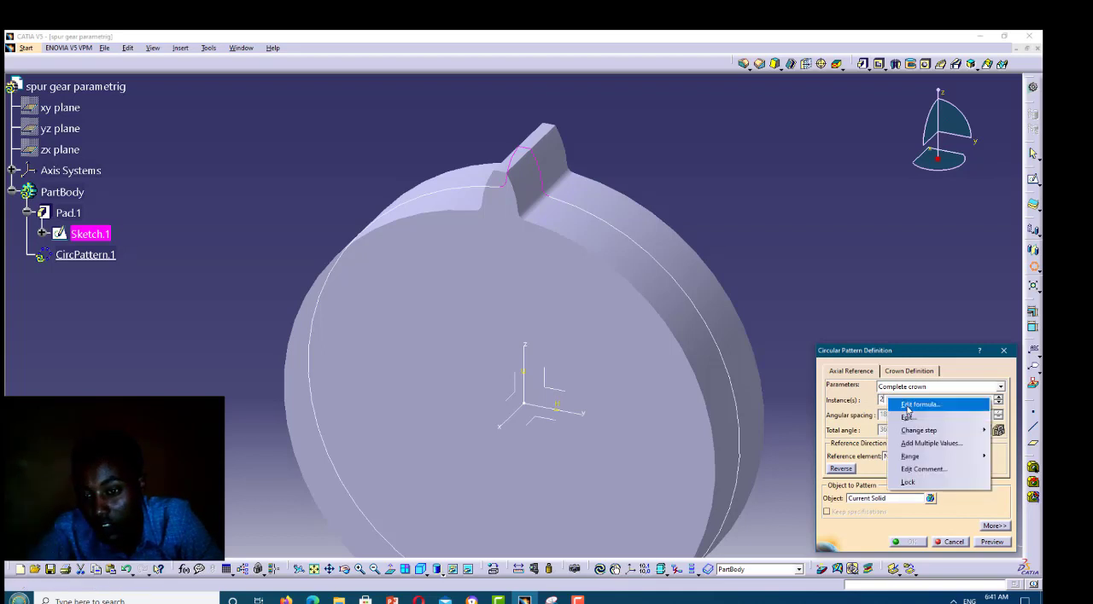
pyautogui.click(911, 405)
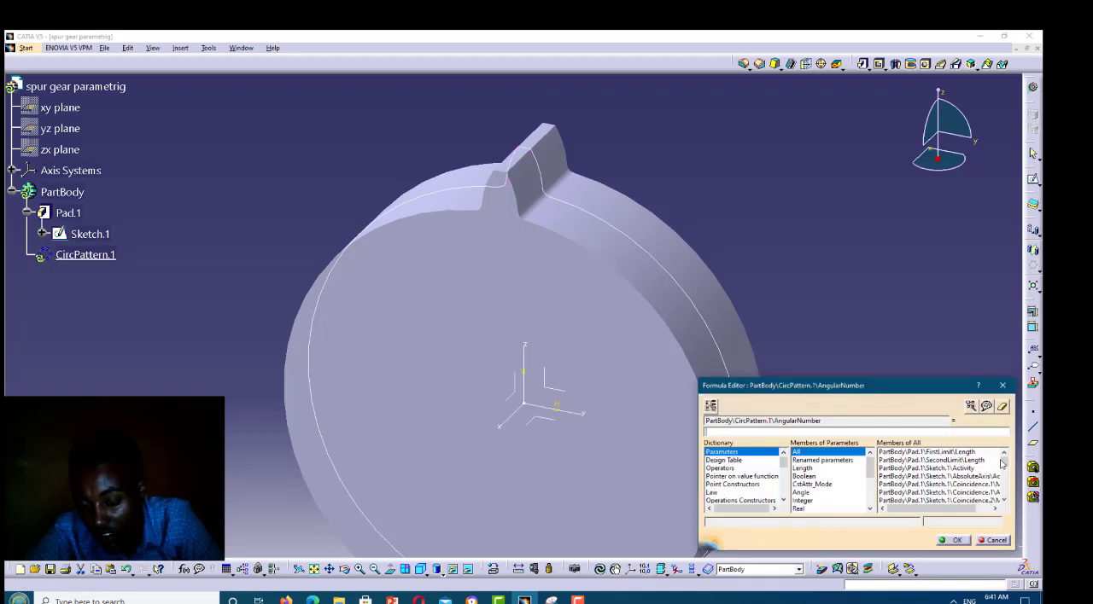
pyautogui.click(1006, 490)
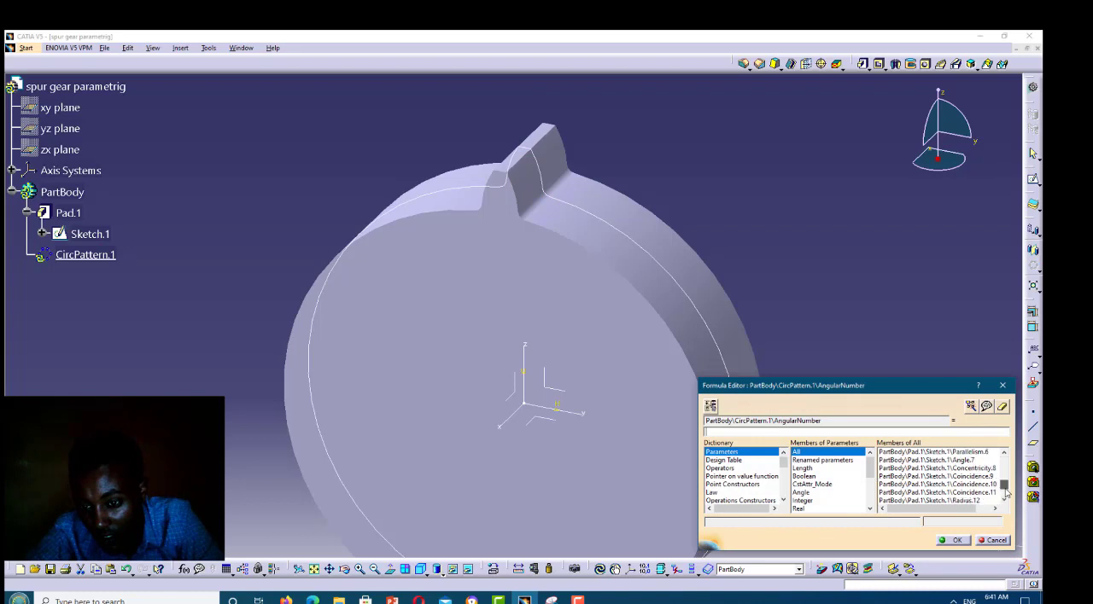
pyautogui.click(1006, 488)
pyautogui.click(1005, 484)
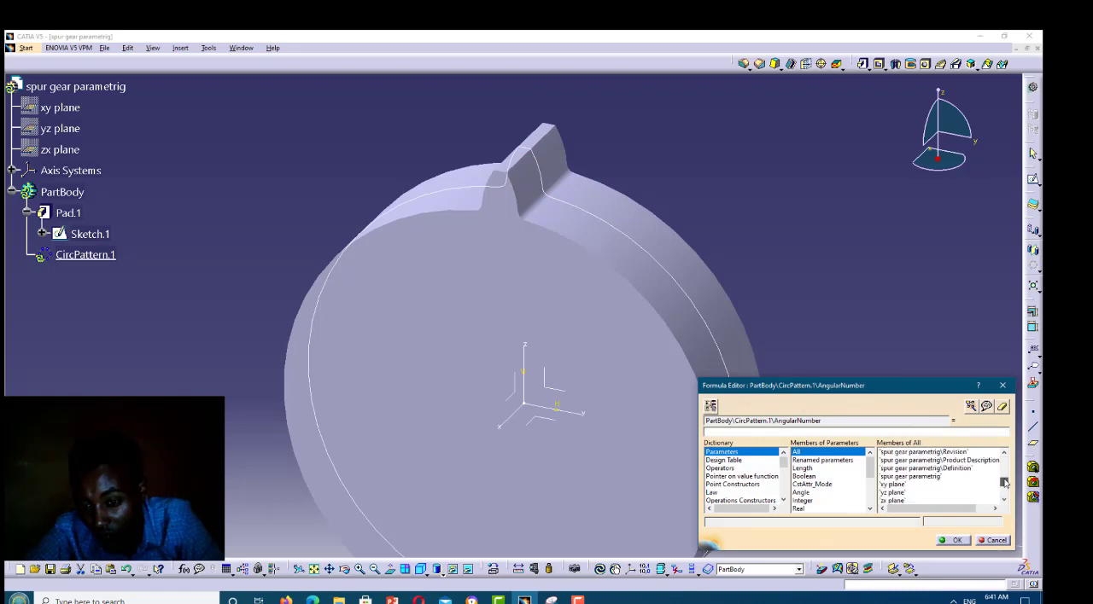
pyautogui.click(1005, 481)
pyautogui.moveTo(1006, 478); pyautogui.dragTo(1005, 472)
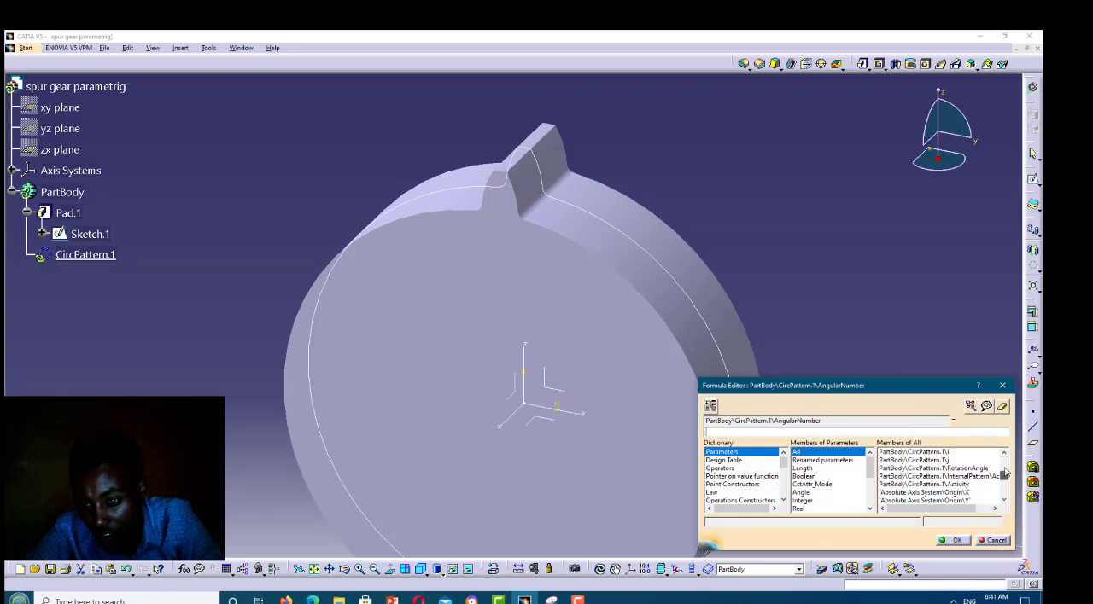
pyautogui.click(1005, 471)
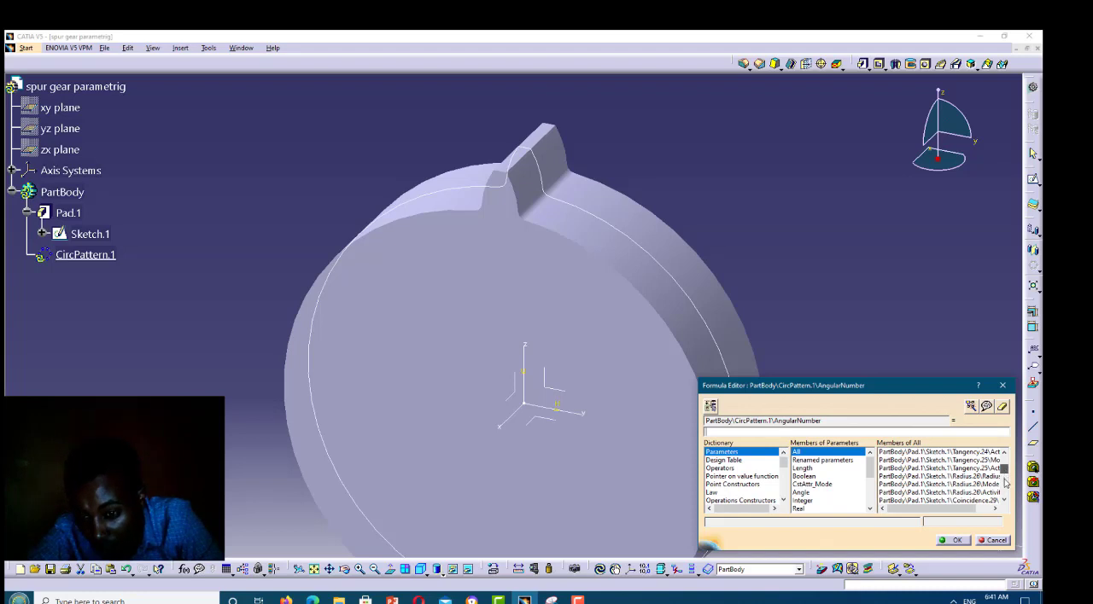
pyautogui.click(1005, 481)
pyautogui.moveTo(1006, 480); pyautogui.dragTo(1006, 479)
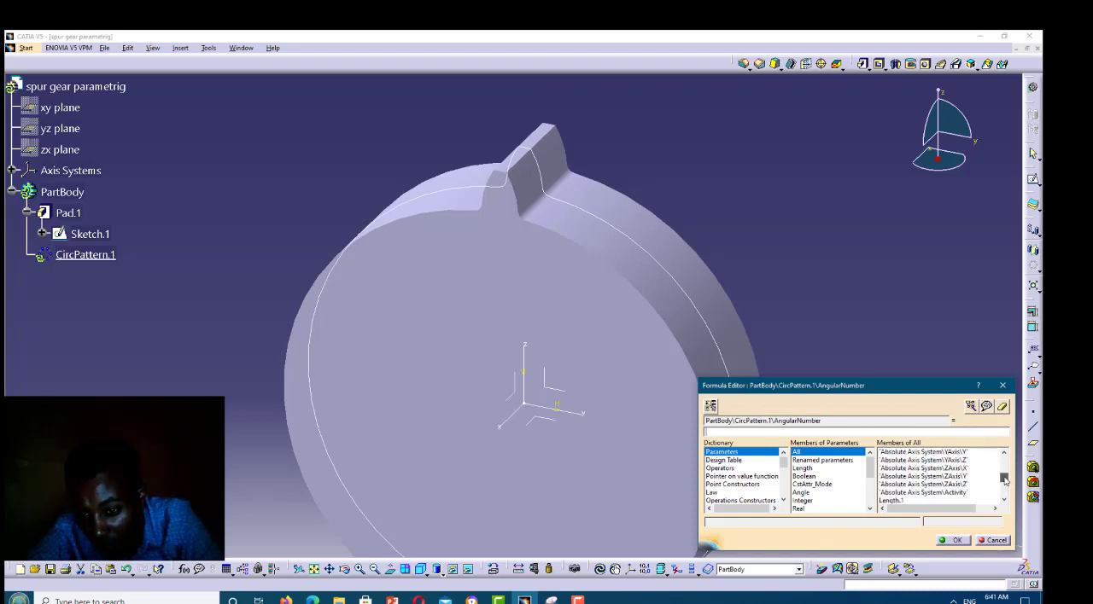
pyautogui.scroll(-1, 908, 477)
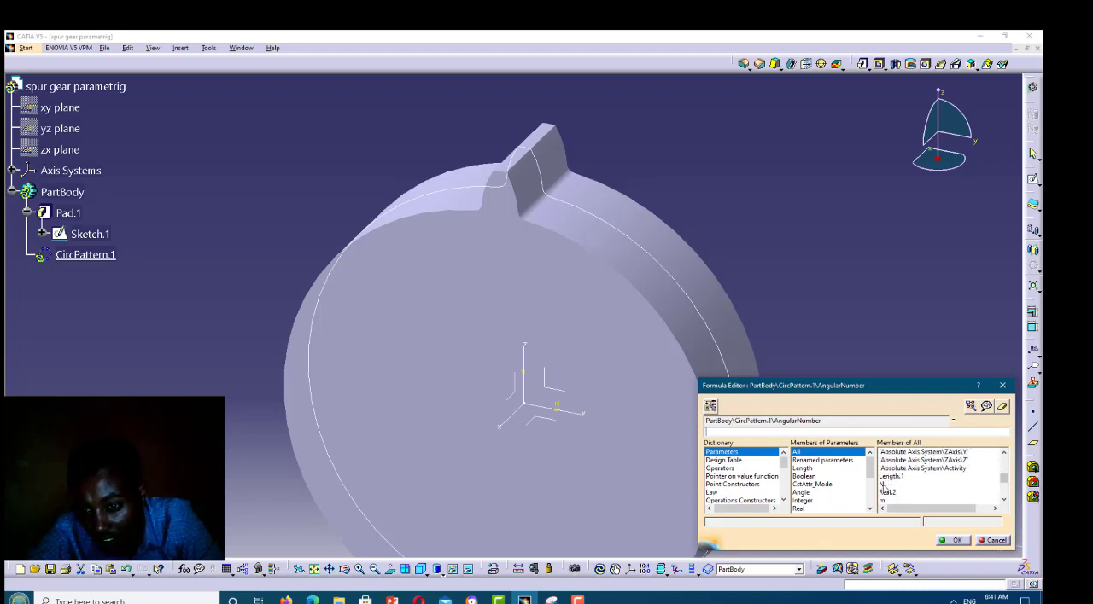
pyautogui.click(883, 486)
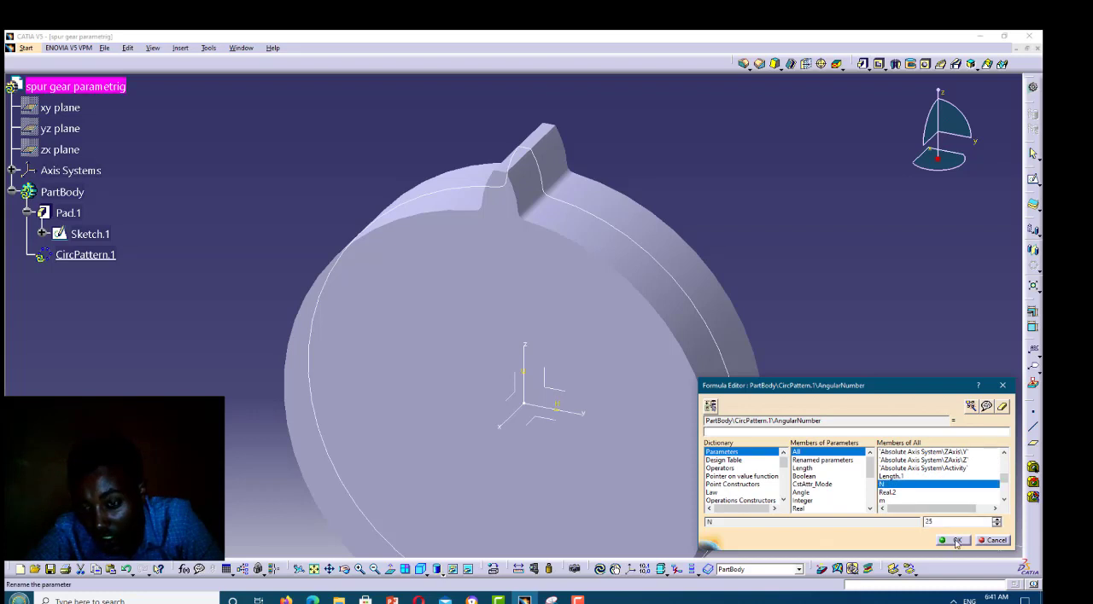
pyautogui.click(956, 541)
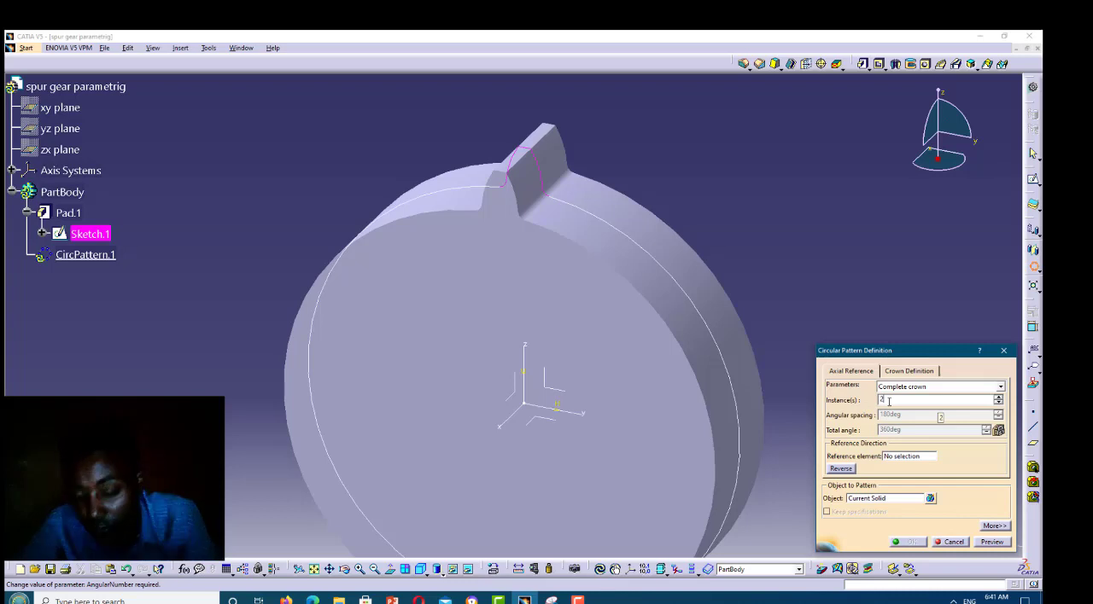
# Create the circular pattern with 25 instances about the X axis
pyautogui.write('5')
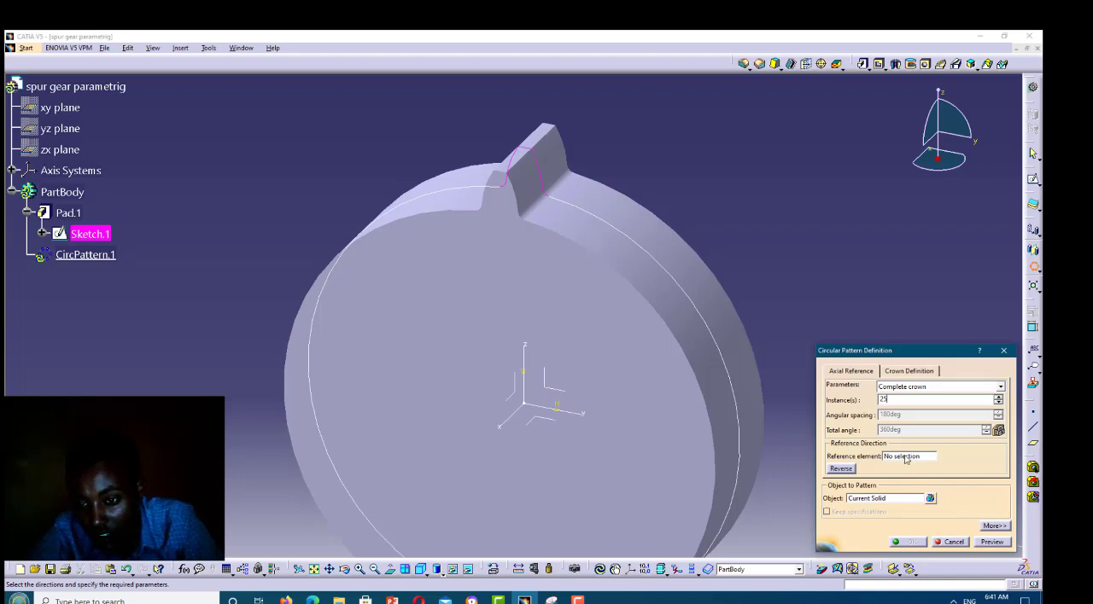
pyautogui.rightClick(937, 482)
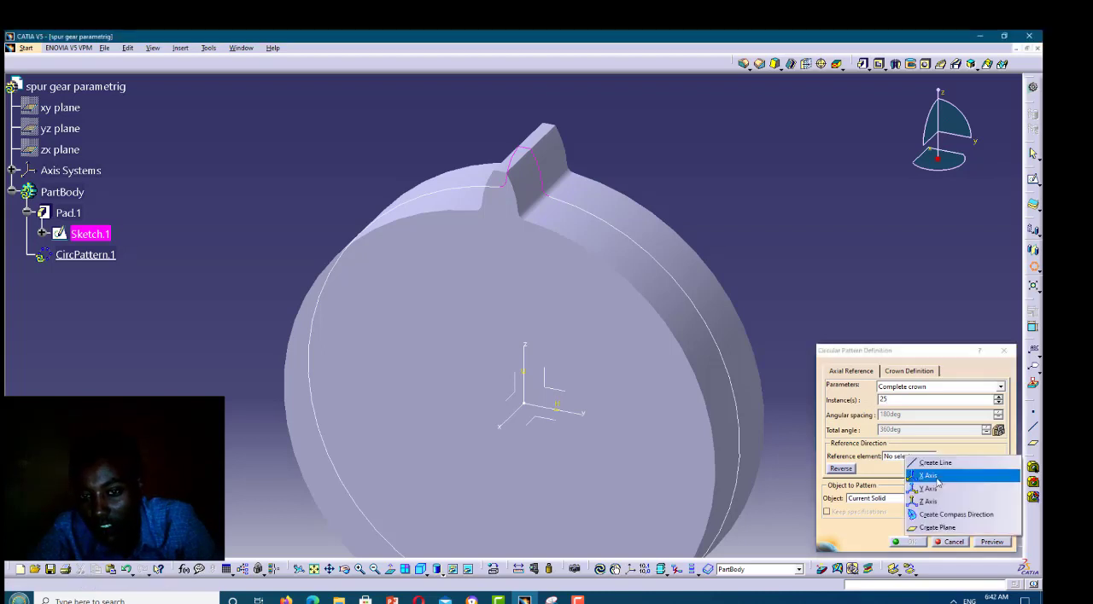
pyautogui.click(935, 477)
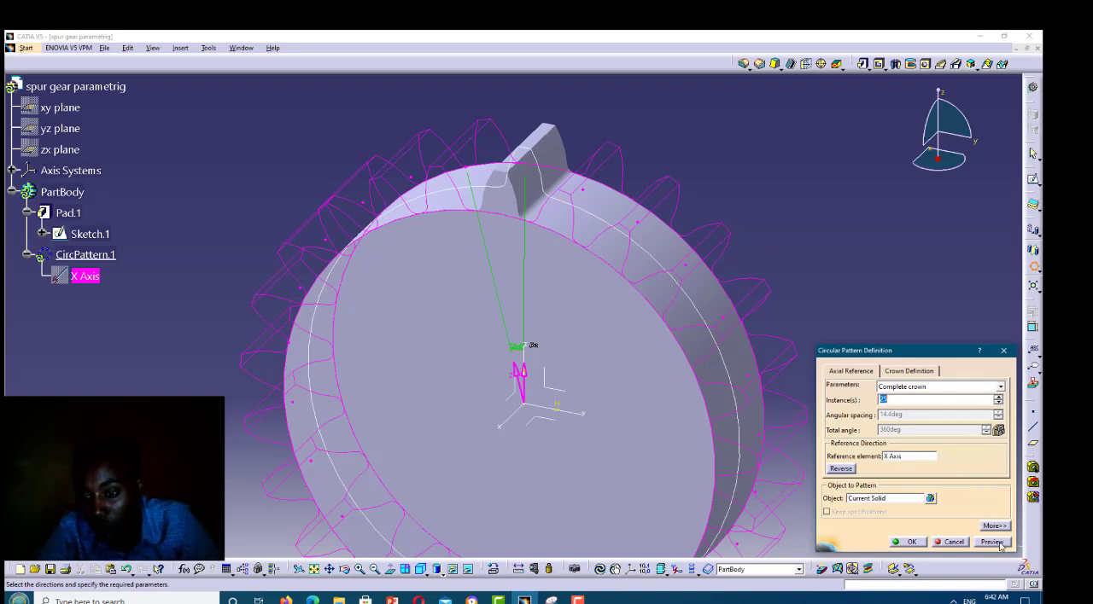
pyautogui.click(910, 542)
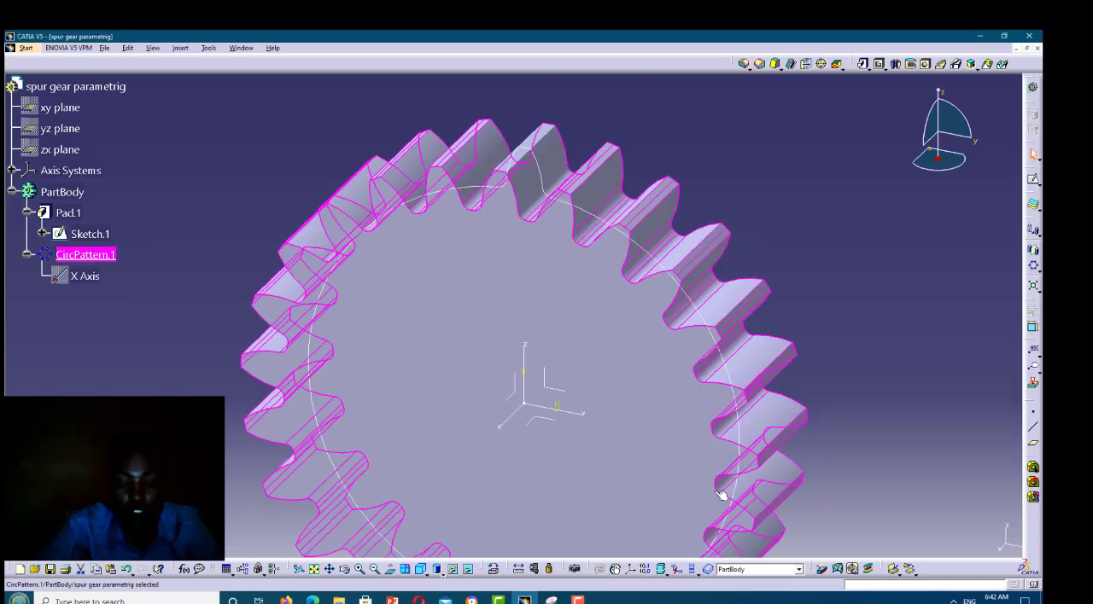
# Open a sketch on the gear's flat face and draw a circle of about 7 mm radius centred on the origin
pyautogui.click(393, 474)
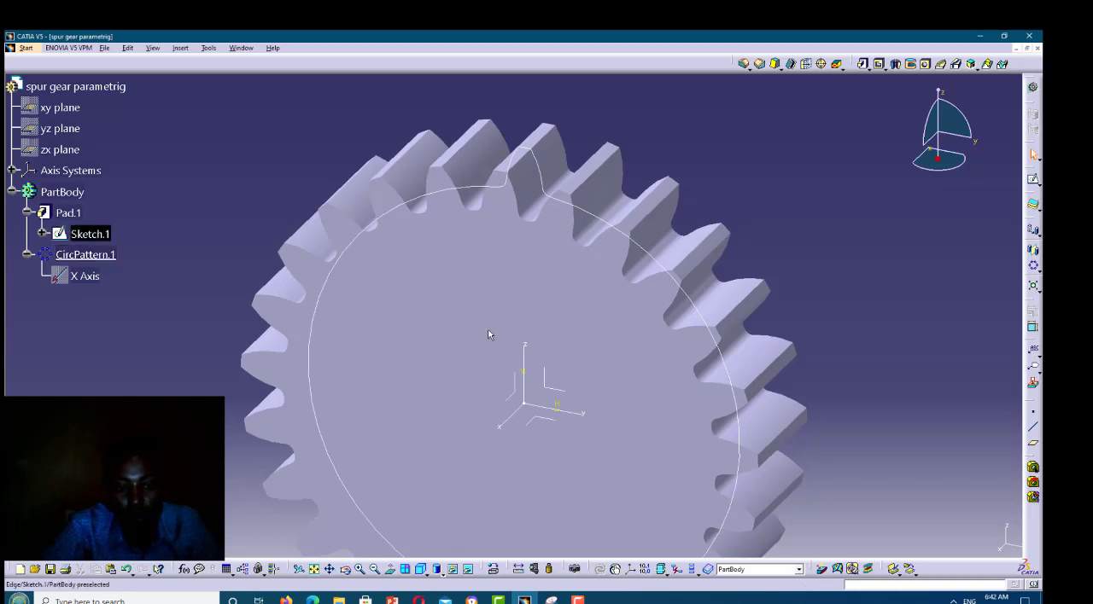
pyautogui.moveTo(578, 350)
pyautogui.mouseDown(button='middle')
pyautogui.moveTo(519, 294)
pyautogui.moveTo(394, 283)
pyautogui.moveTo(605, 367)
pyautogui.moveTo(726, 398)
pyautogui.moveTo(620, 307)
pyautogui.moveTo(674, 361)
pyautogui.moveTo(663, 336)
pyautogui.moveTo(672, 323)
pyautogui.moveTo(921, 259)
pyautogui.mouseUp(button='middle')
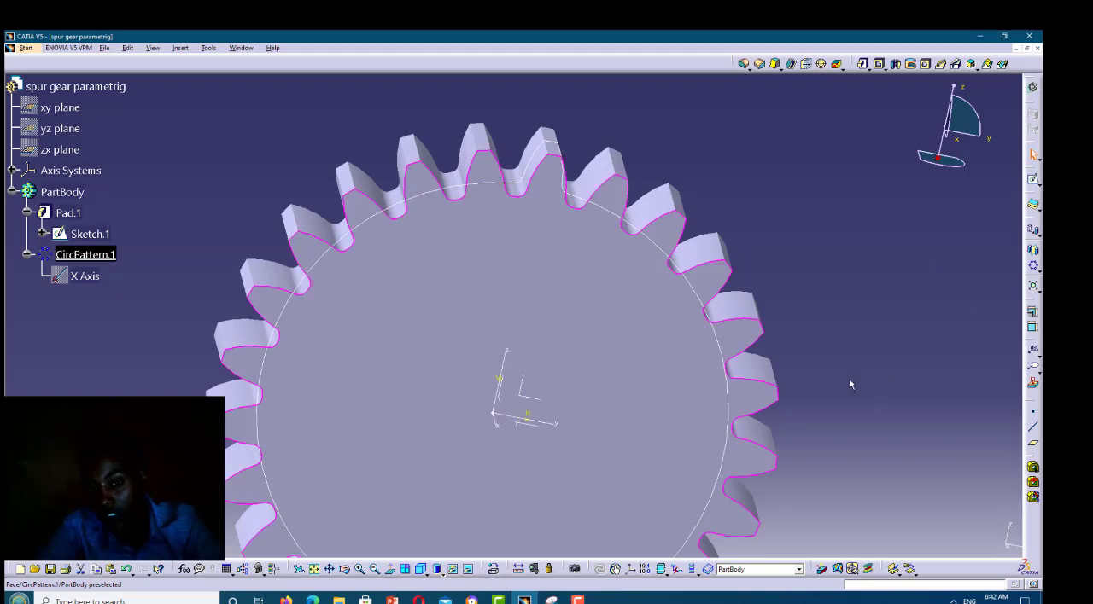
pyautogui.click(1033, 180)
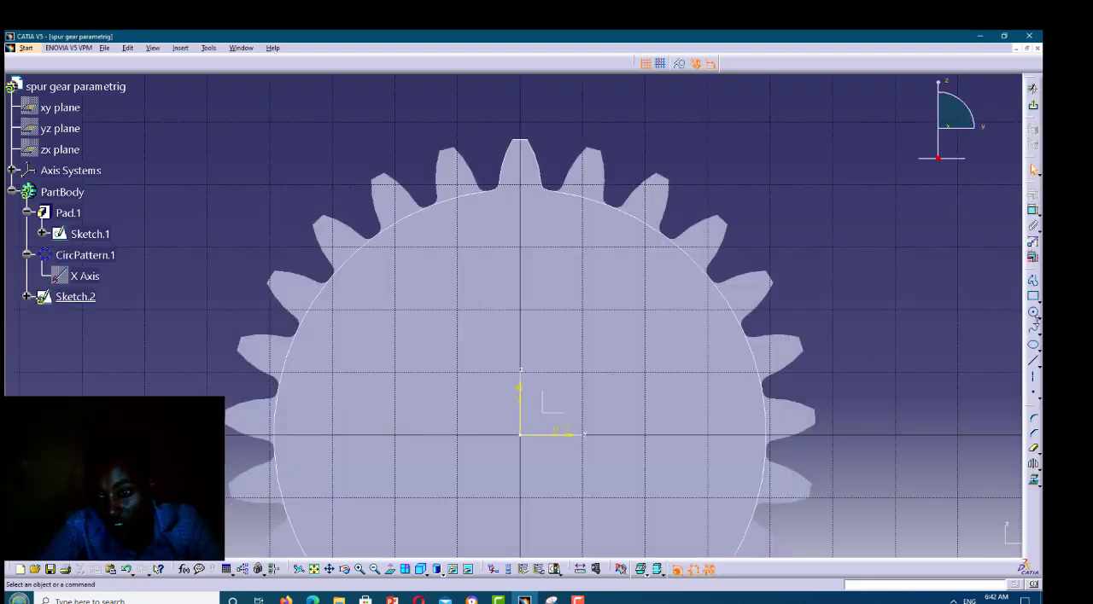
pyautogui.click(1034, 361)
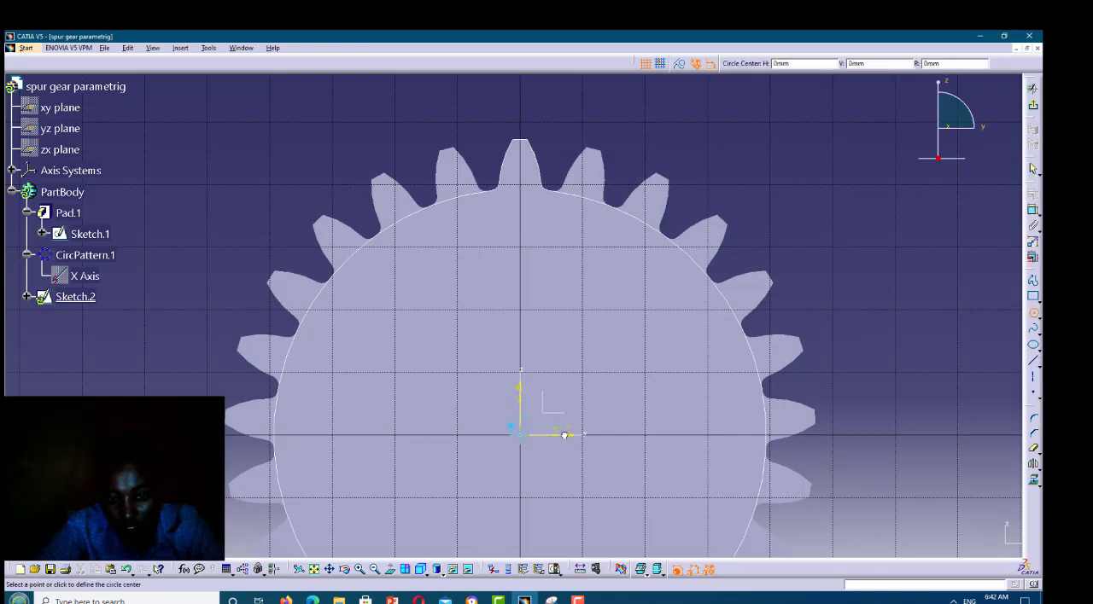
pyautogui.click(520, 435)
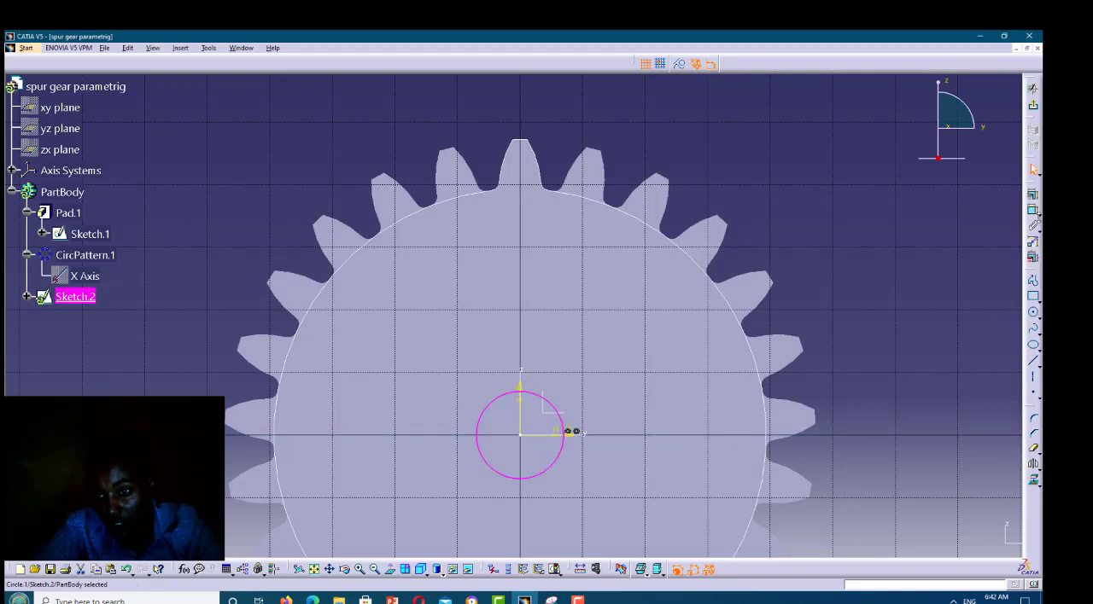
# Dimension the central circle's radius, set it to 10 mm, and close the sketch
pyautogui.click(1032, 211)
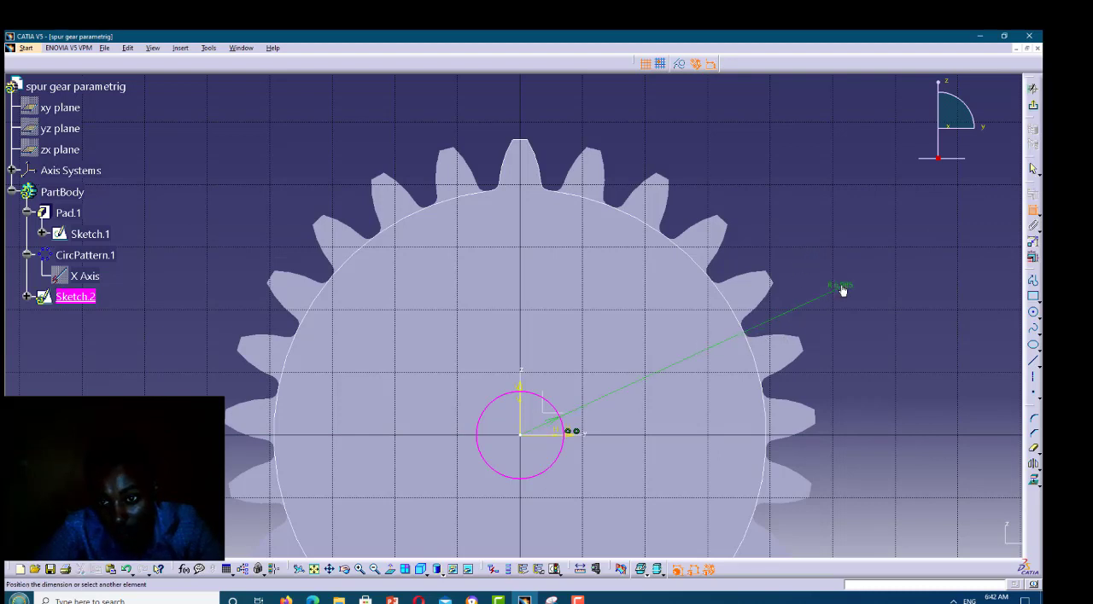
pyautogui.click(842, 290)
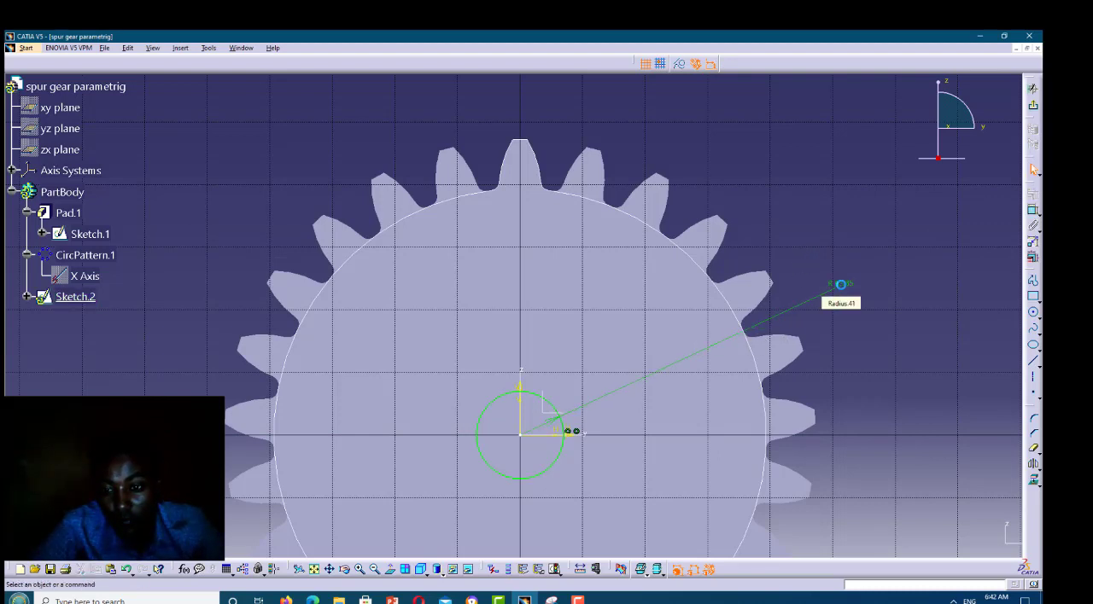
pyautogui.doubleClick(841, 284)
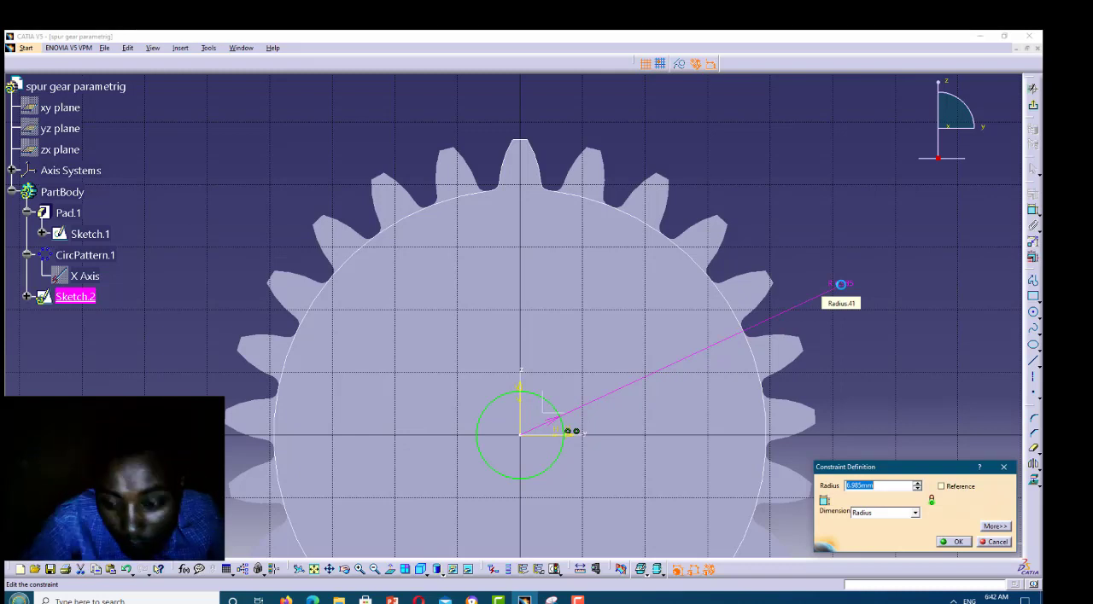
pyautogui.write('10')
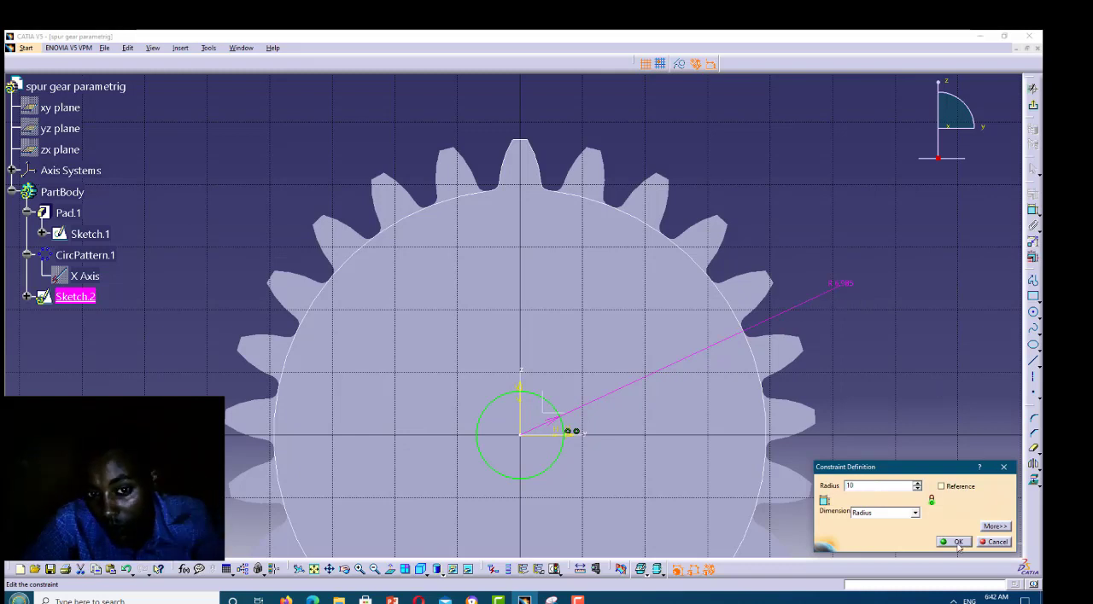
pyautogui.press('Return')
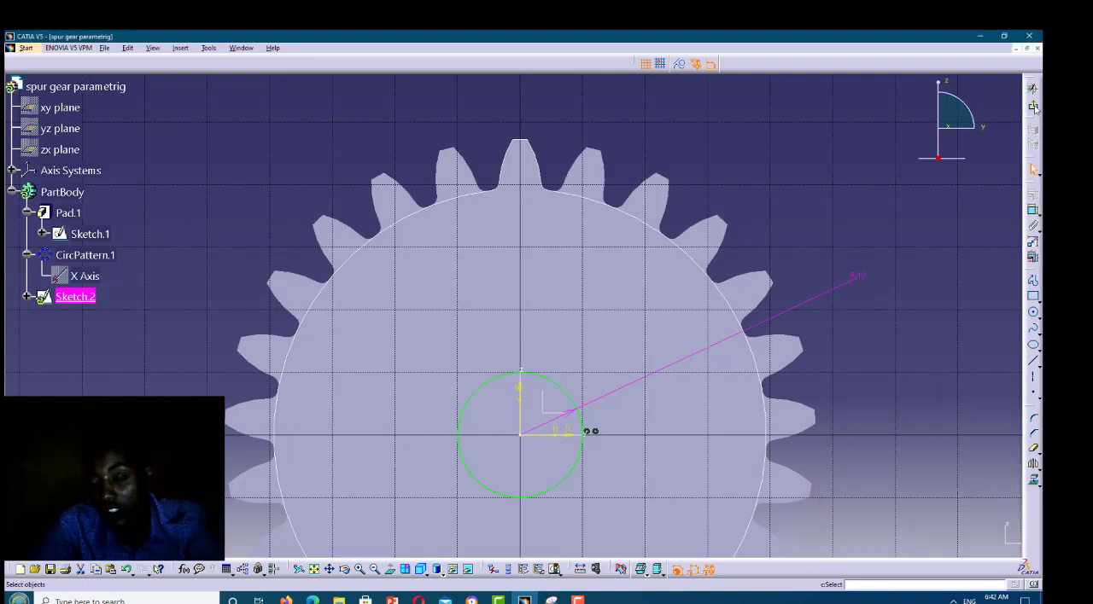
pyautogui.click(1034, 107)
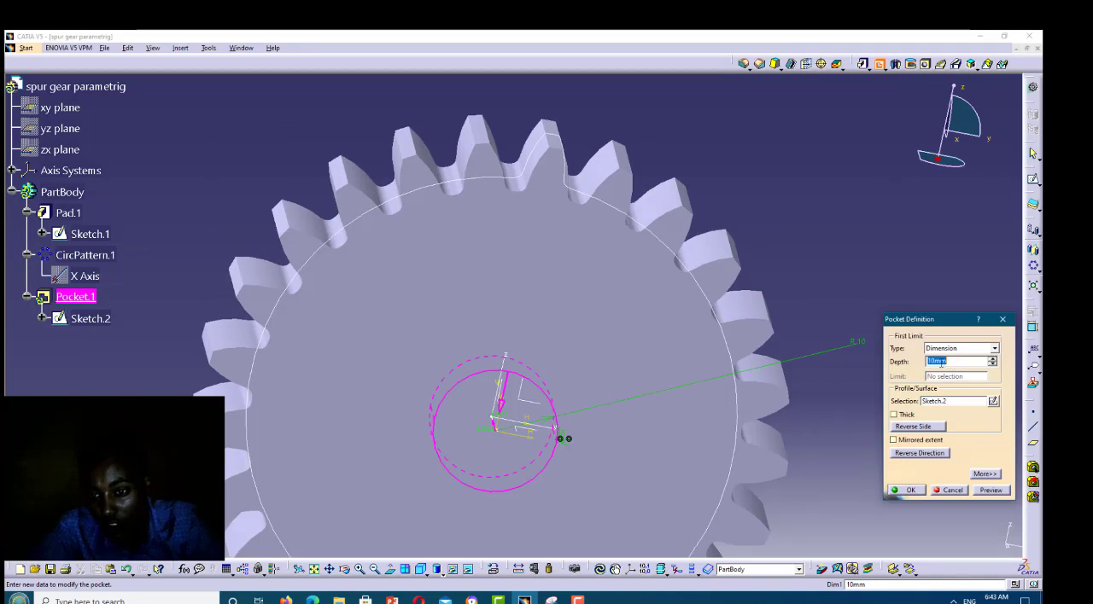
# Cut the central bore by pocketing the circle sketch to a depth of 20 mm
pyautogui.click(928, 361)
pyautogui.doubleClick(927, 361)
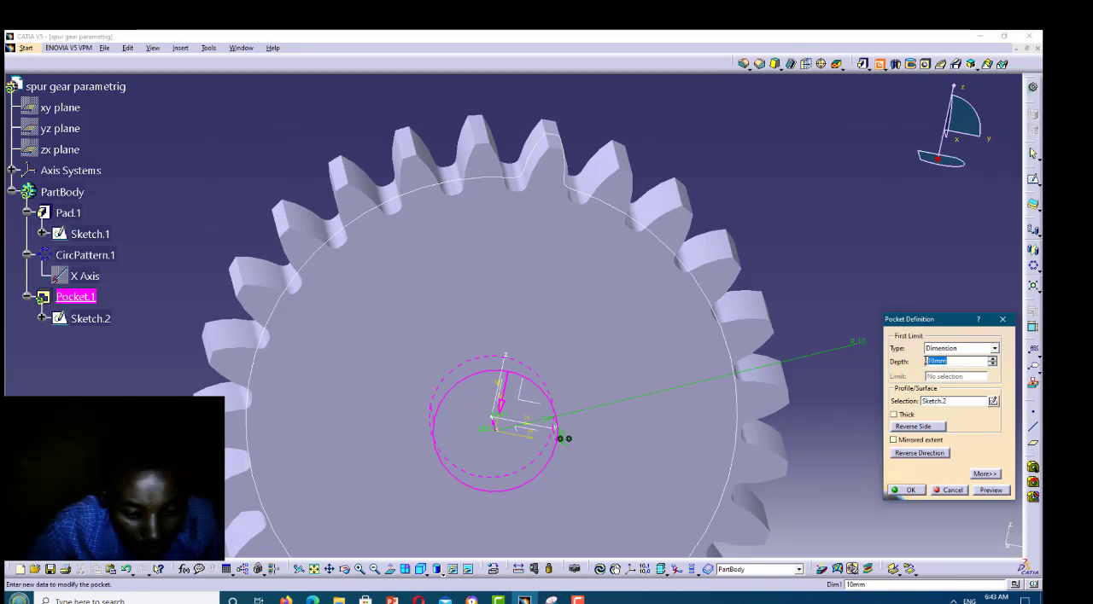
pyautogui.write('2')
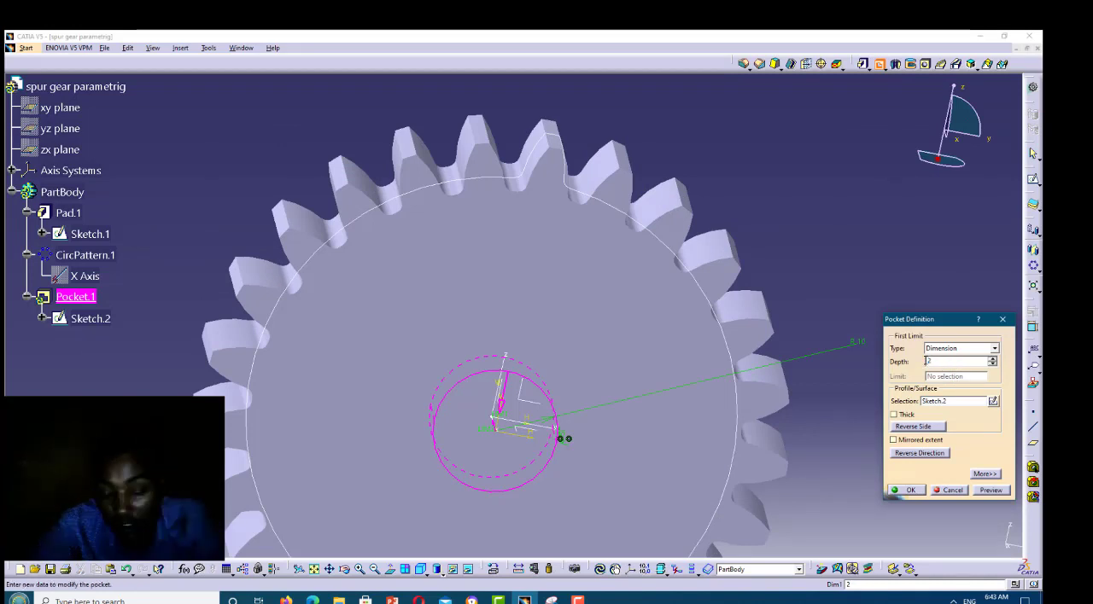
pyautogui.write('9')
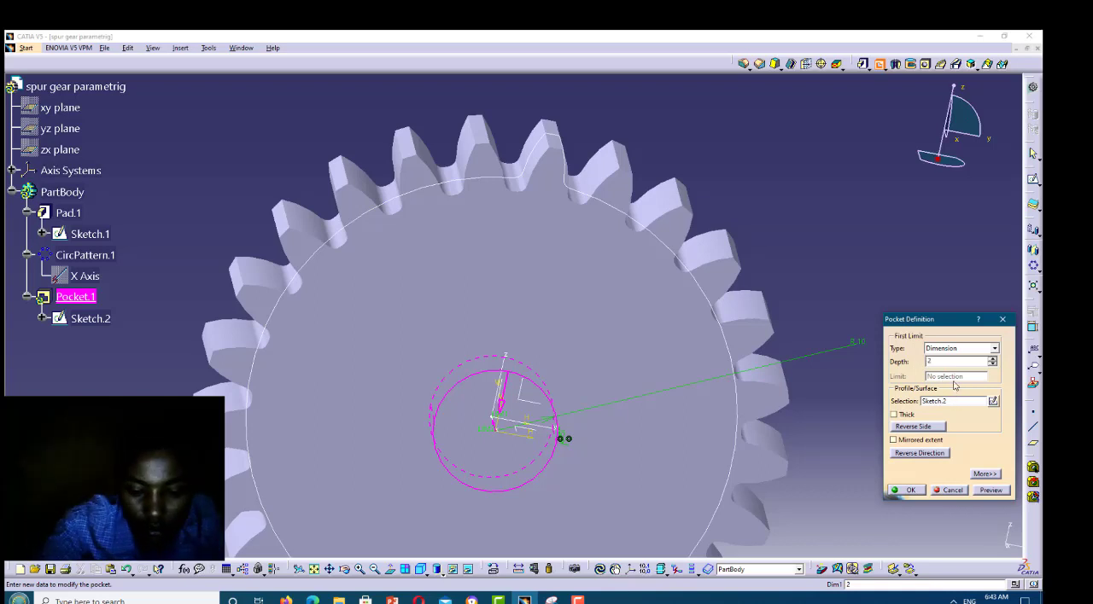
pyautogui.write('0')
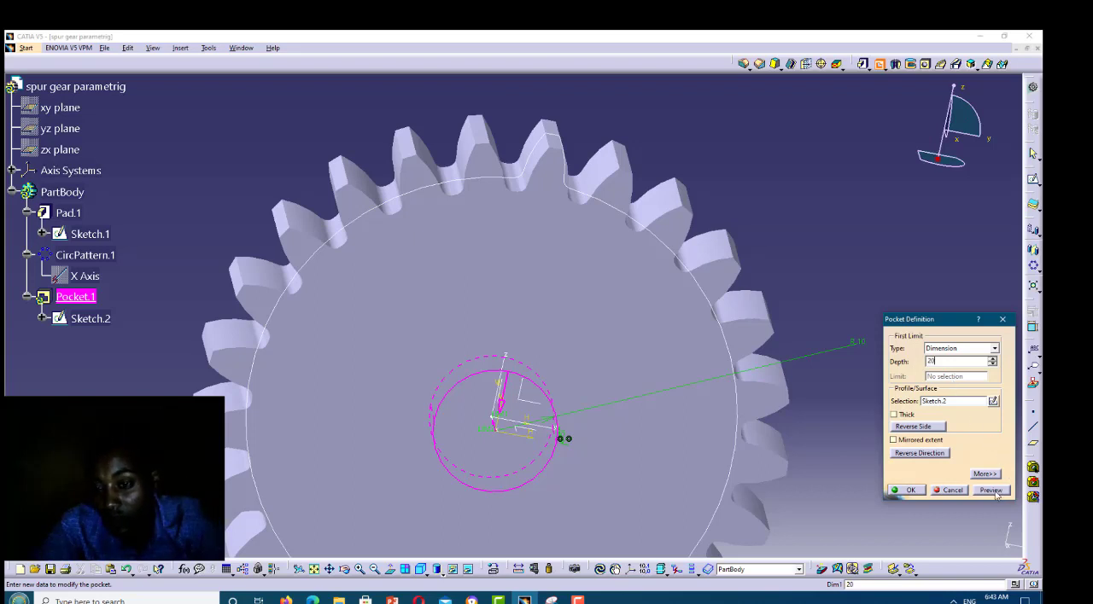
pyautogui.click(994, 492)
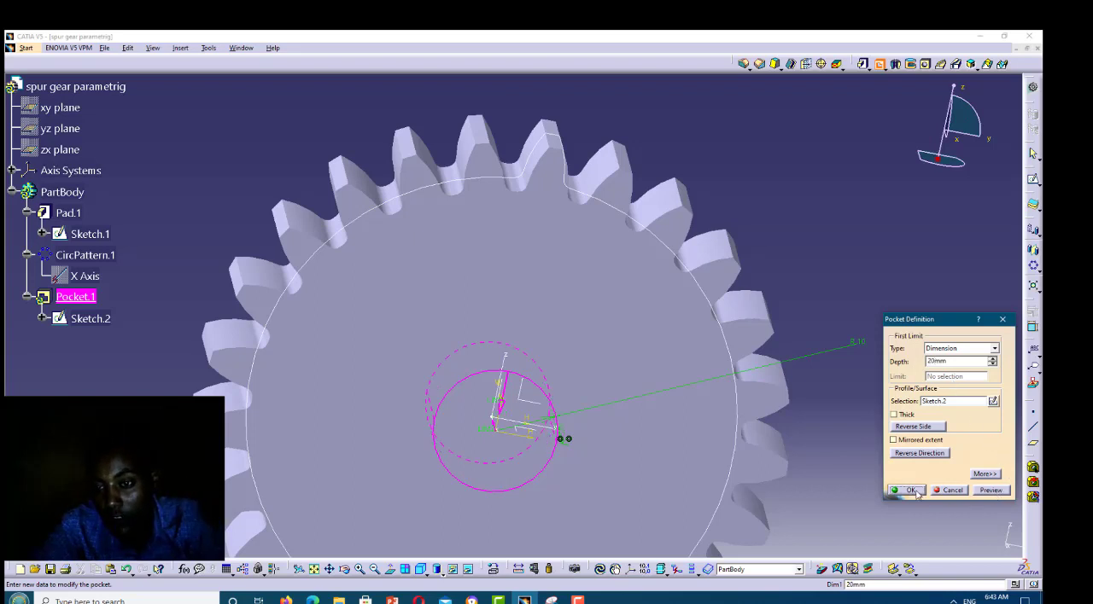
pyautogui.click(910, 491)
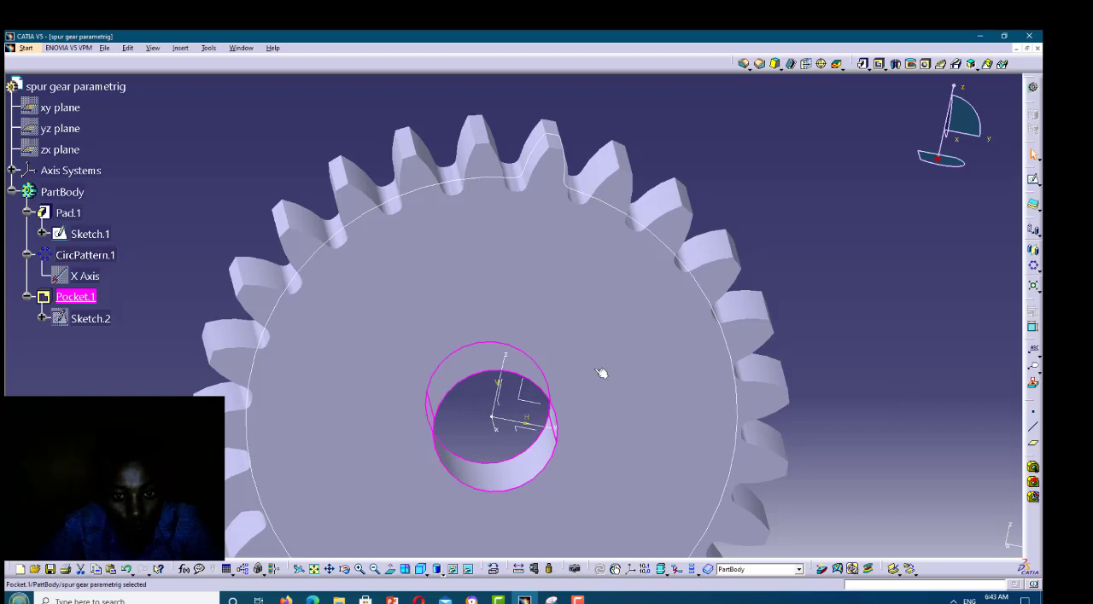
# Sketch a small upright rectangle on the gear's flat face, straddling the bore's upper edge across the vertical axis
pyautogui.click(690, 334)
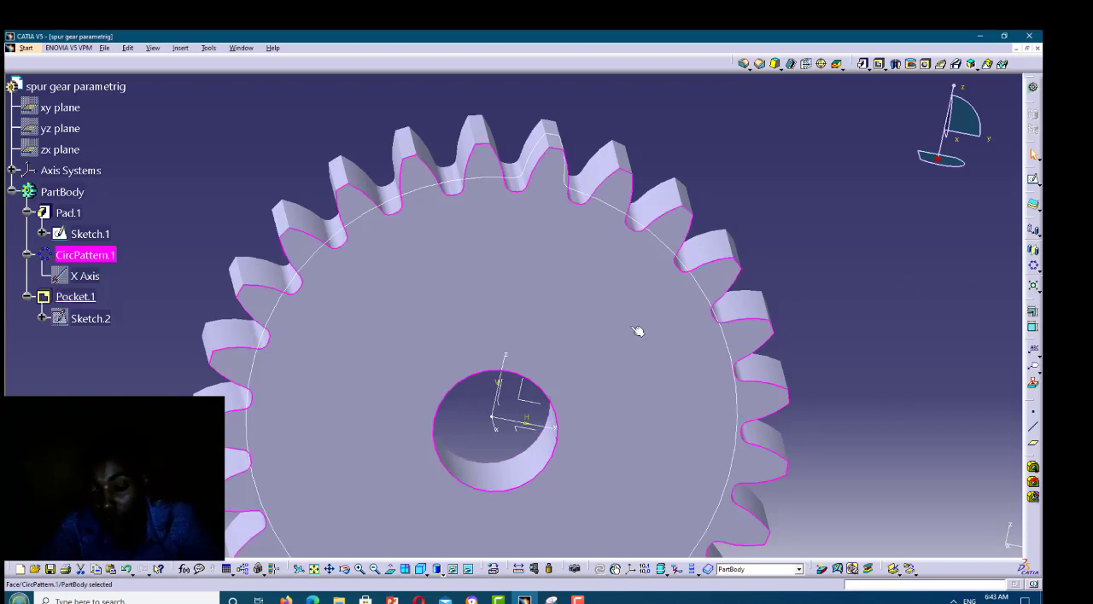
pyautogui.click(800, 440)
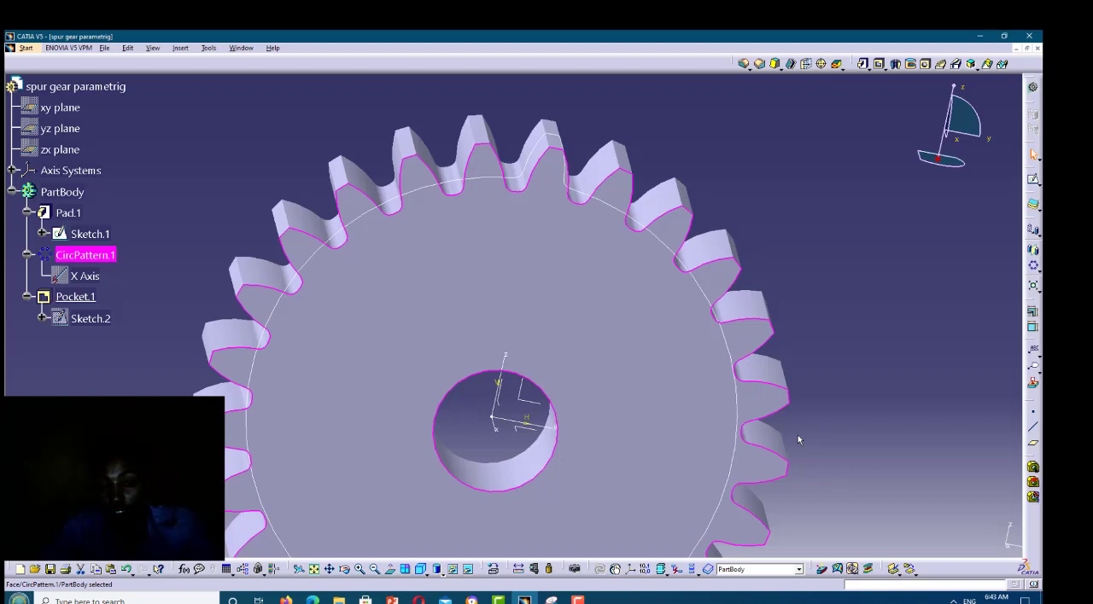
pyautogui.click(1033, 182)
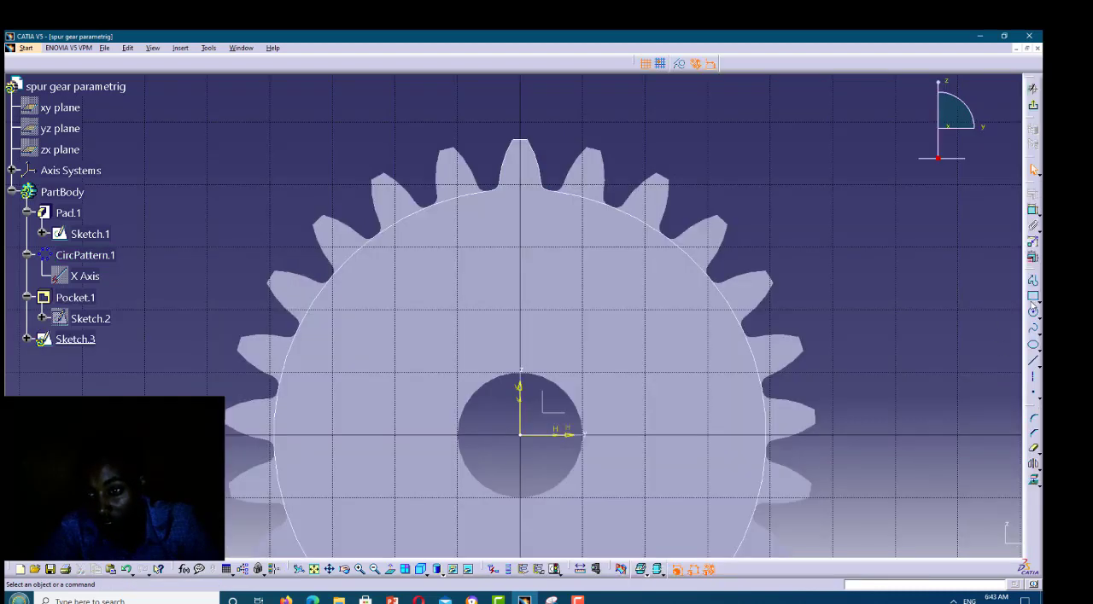
pyautogui.click(1033, 298)
pyautogui.click(507, 360)
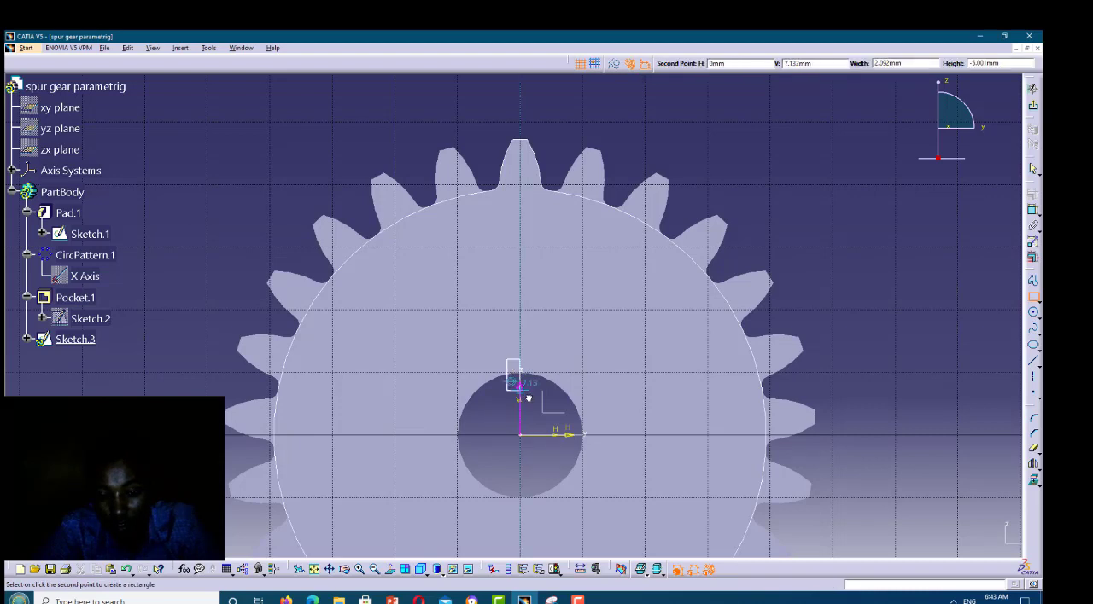
pyautogui.click(528, 396)
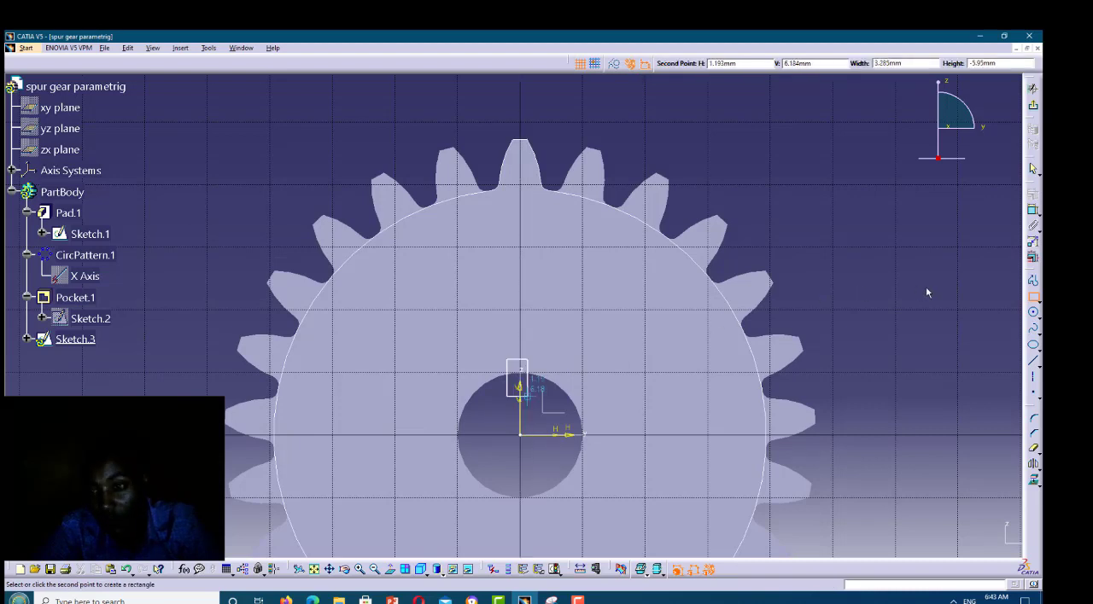
# Close the sketch and pocket the rectangle 20 mm deep to cut a keyway into the bore
pyautogui.click(1033, 106)
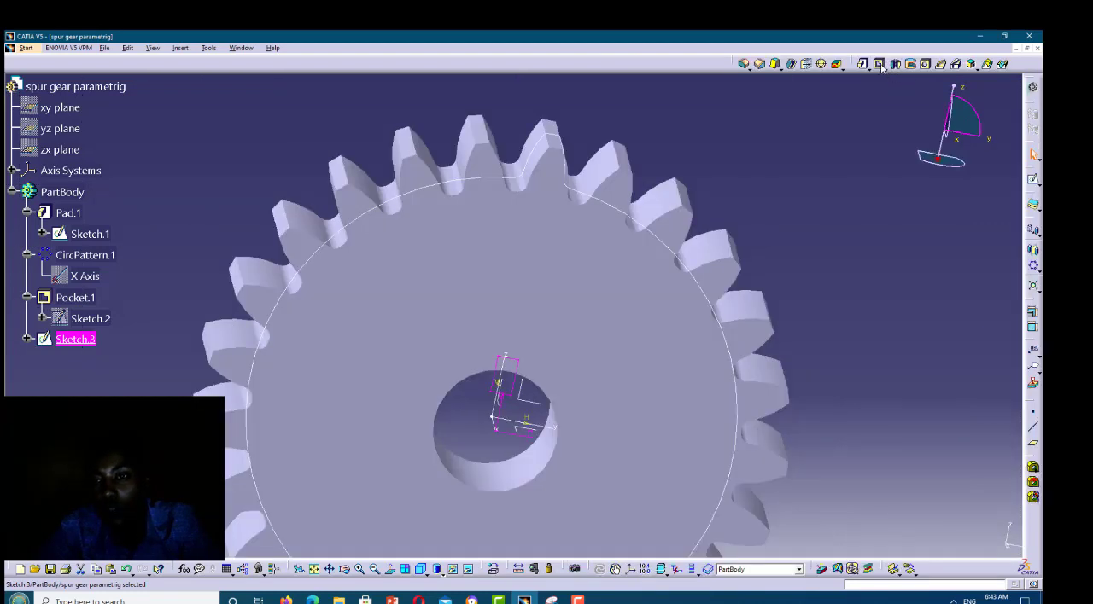
pyautogui.click(880, 66)
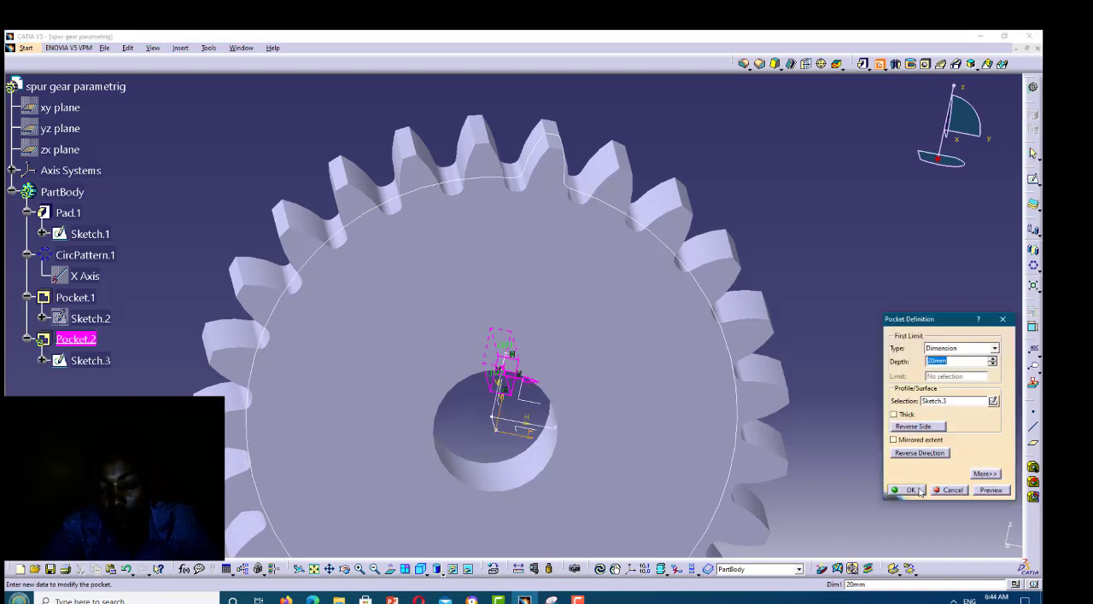
pyautogui.press('Return')
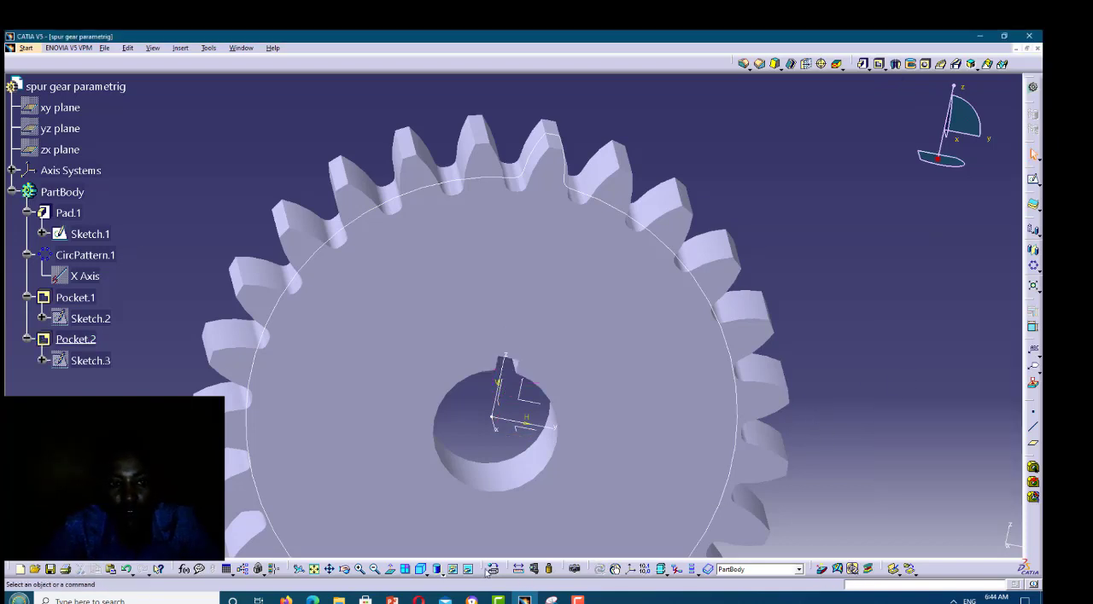
# Examine the gear's teeth, bore and keyway from several angles on both faces
pyautogui.click(344, 571)
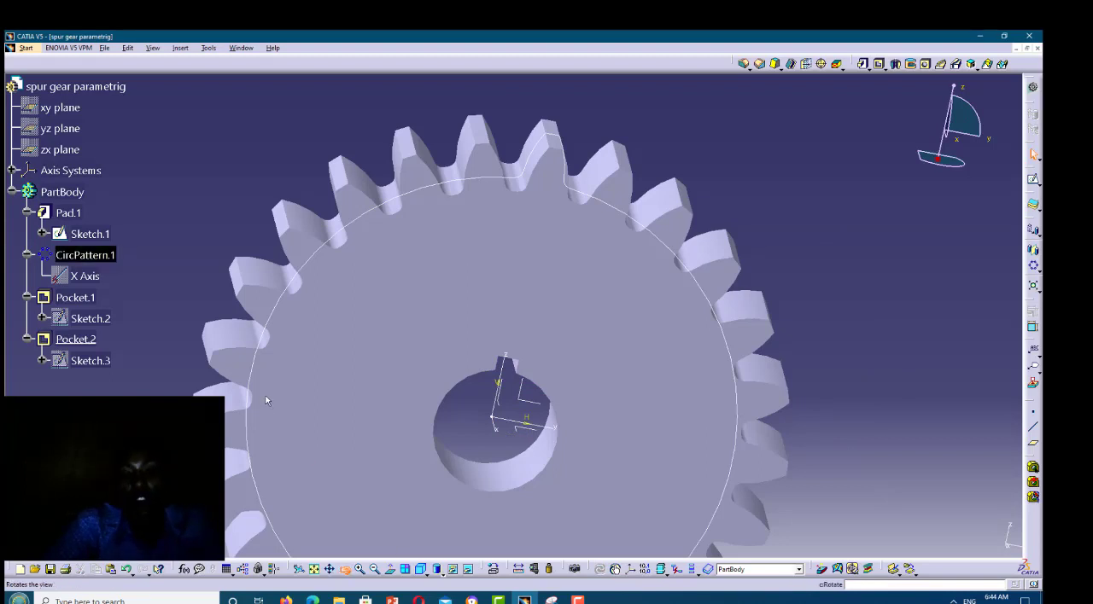
pyautogui.moveTo(491, 333); pyautogui.dragTo(269, 302)
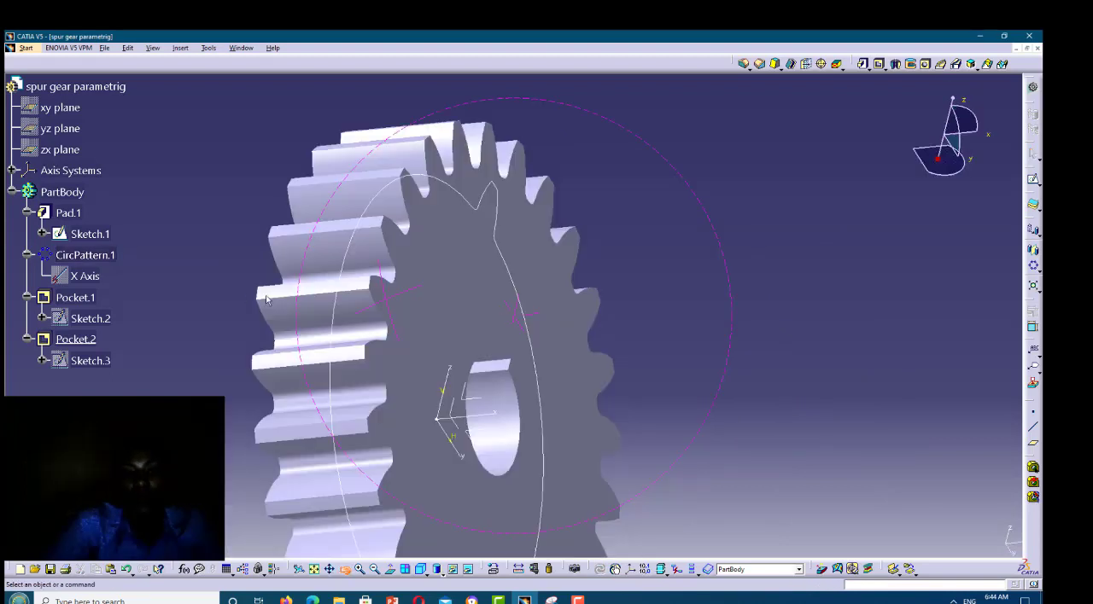
pyautogui.moveTo(299, 486); pyautogui.dragTo(404, 201)
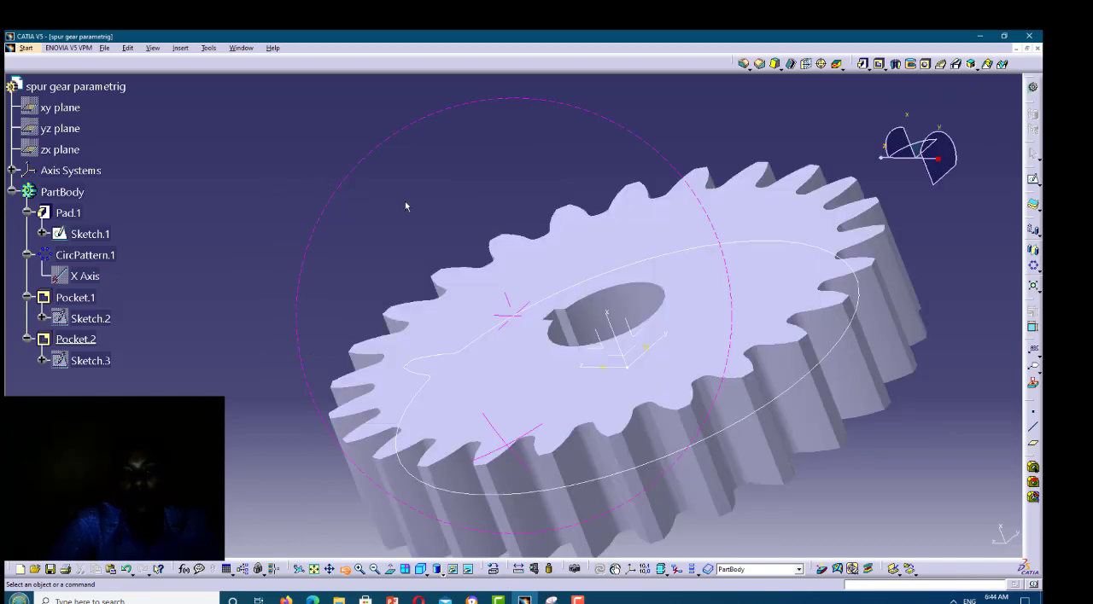
pyautogui.moveTo(222, 273); pyautogui.dragTo(314, 288)
pyautogui.moveTo(270, 216); pyautogui.dragTo(172, 280)
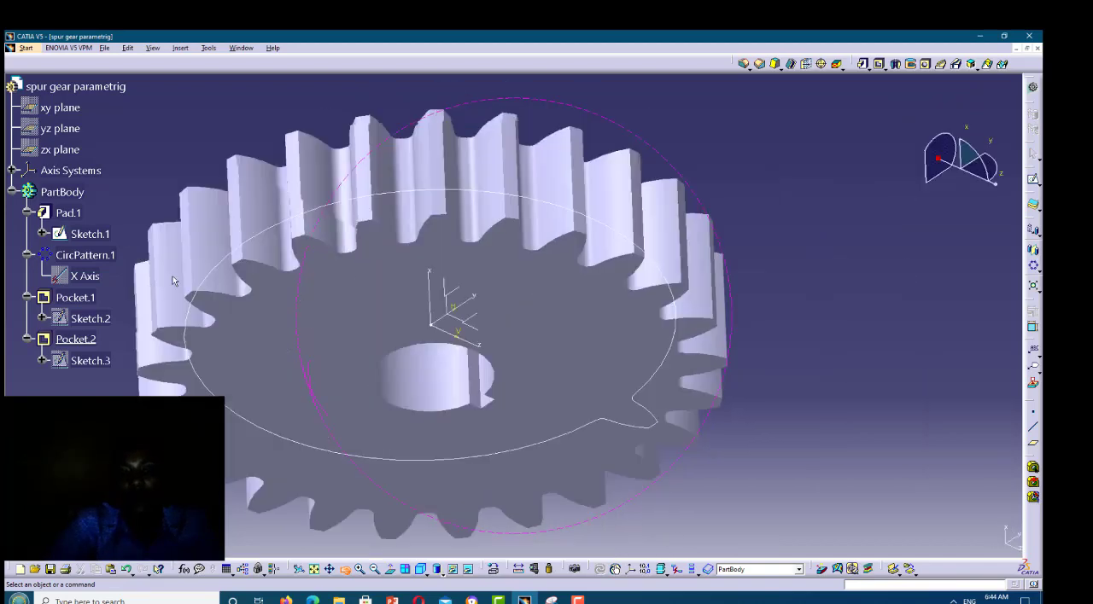
pyautogui.moveTo(360, 348); pyautogui.dragTo(223, 354, button='middle')
pyautogui.moveTo(57, 369); pyautogui.dragTo(801, 509, button='middle')
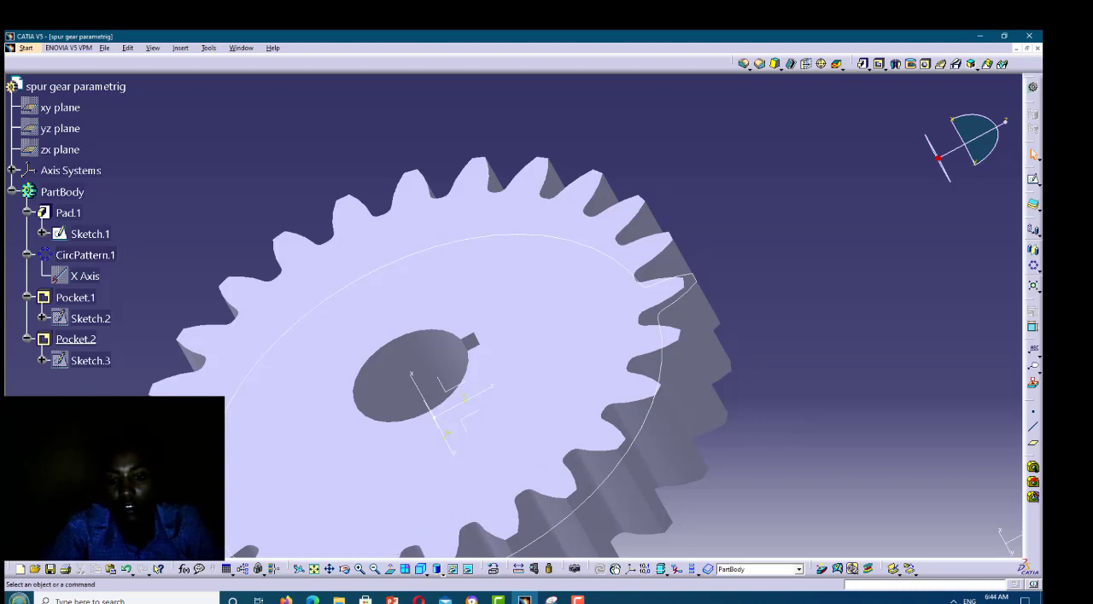
pyautogui.moveTo(578, 601)
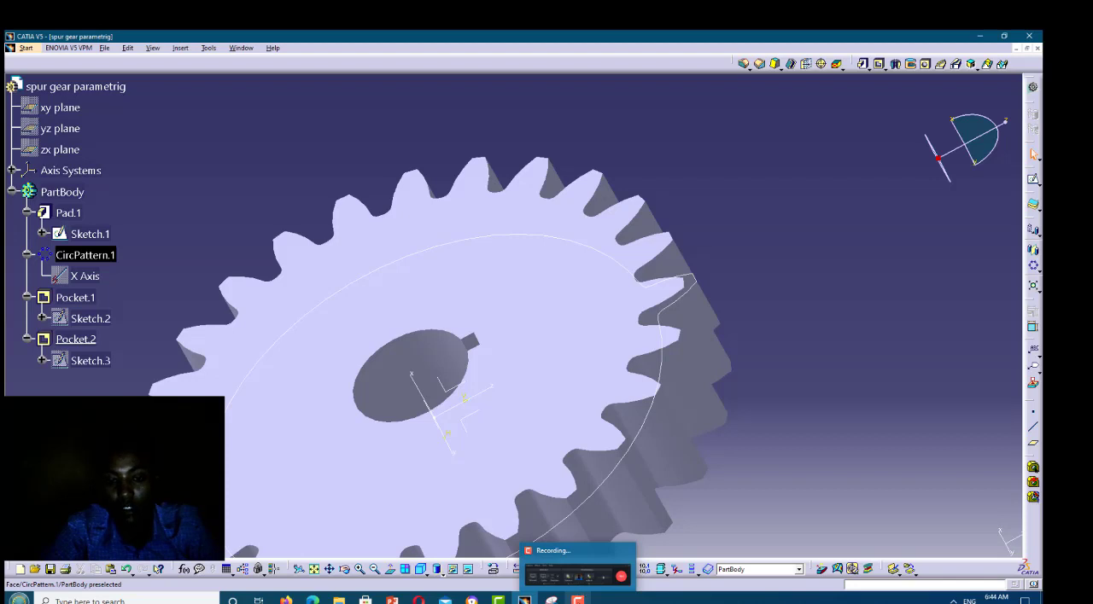
pyautogui.click(578, 574)
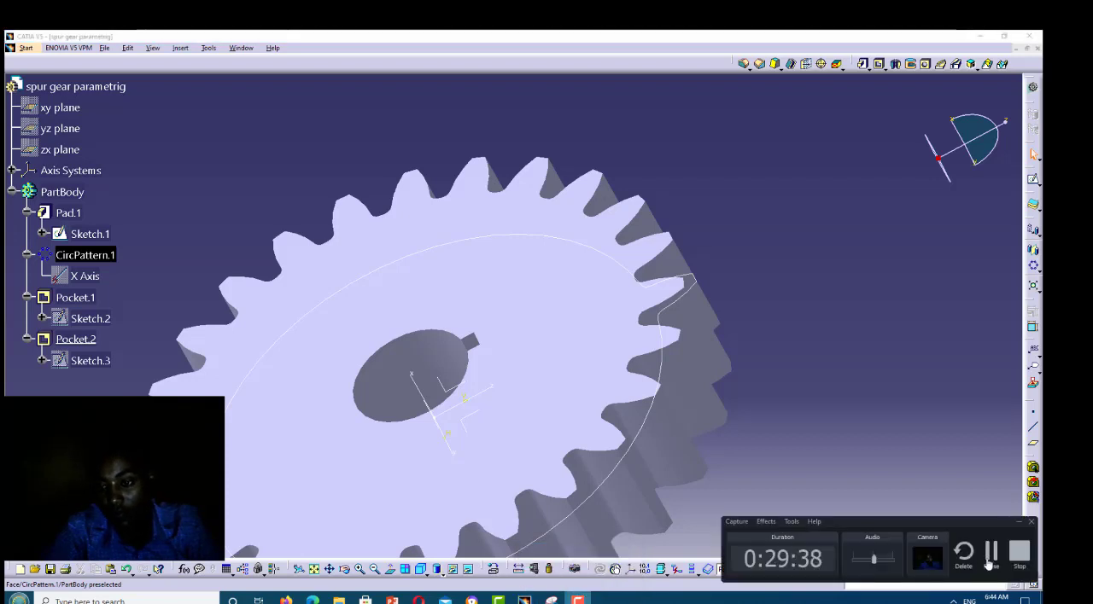